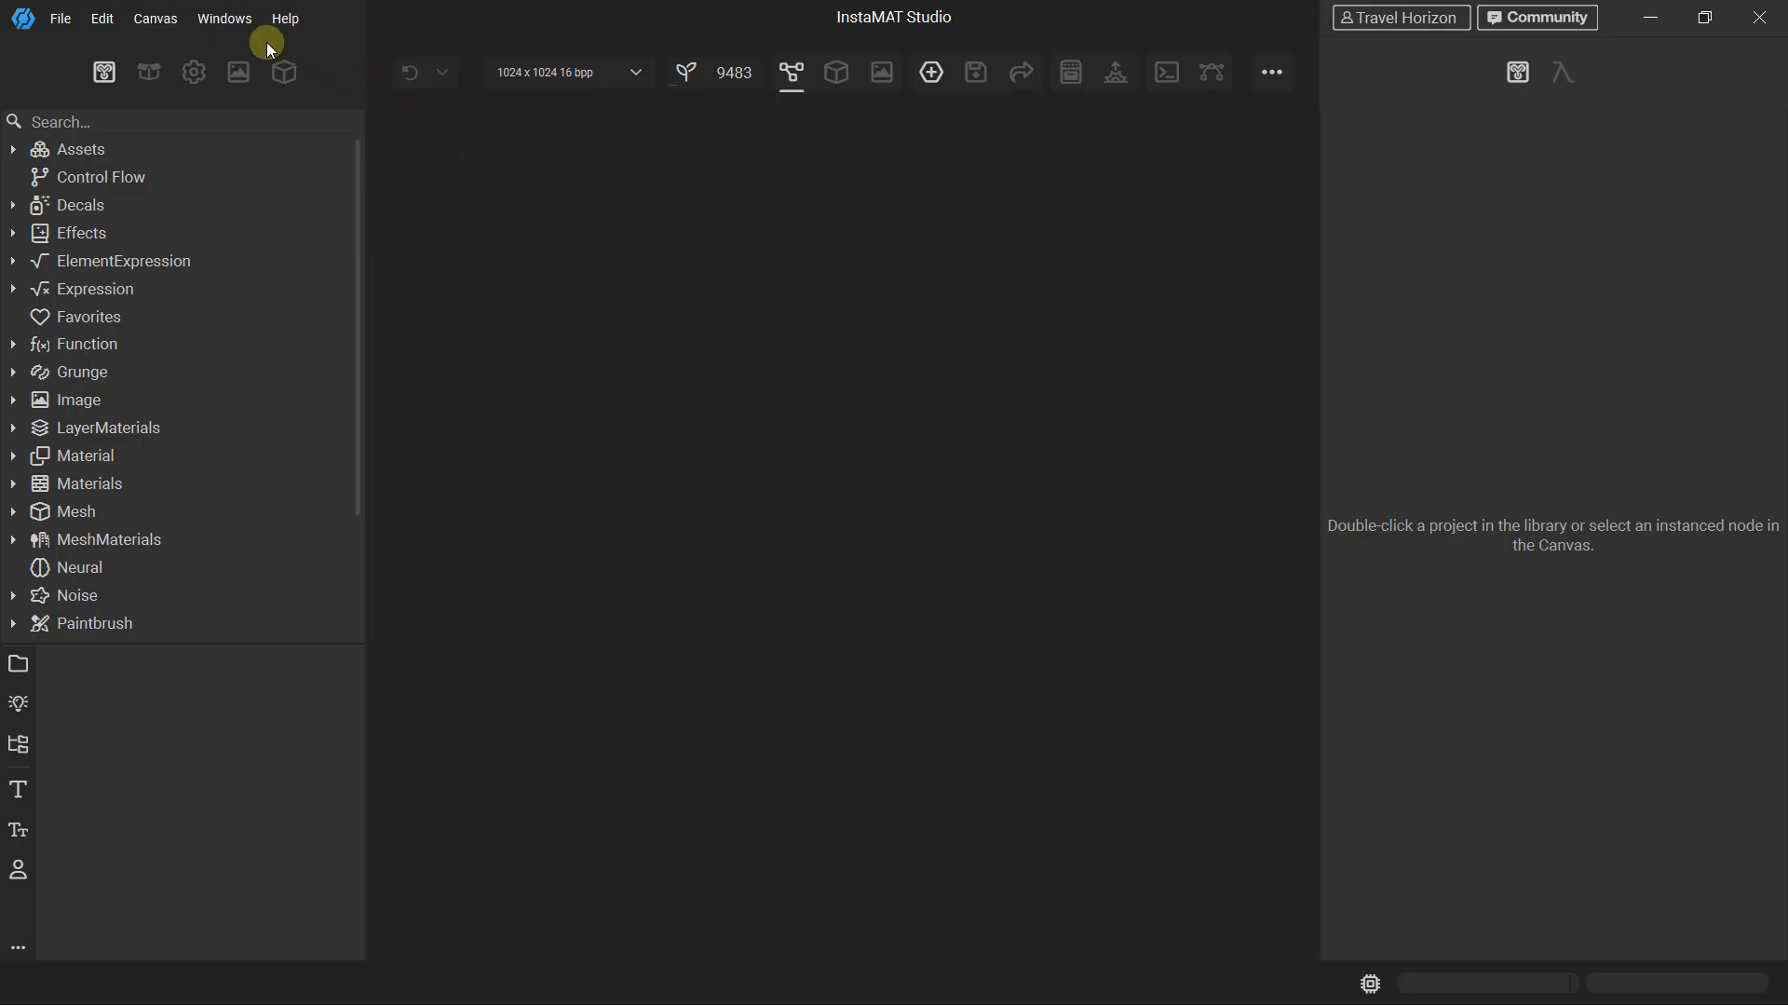
Create a new Element Graph project
left_click(60, 19)
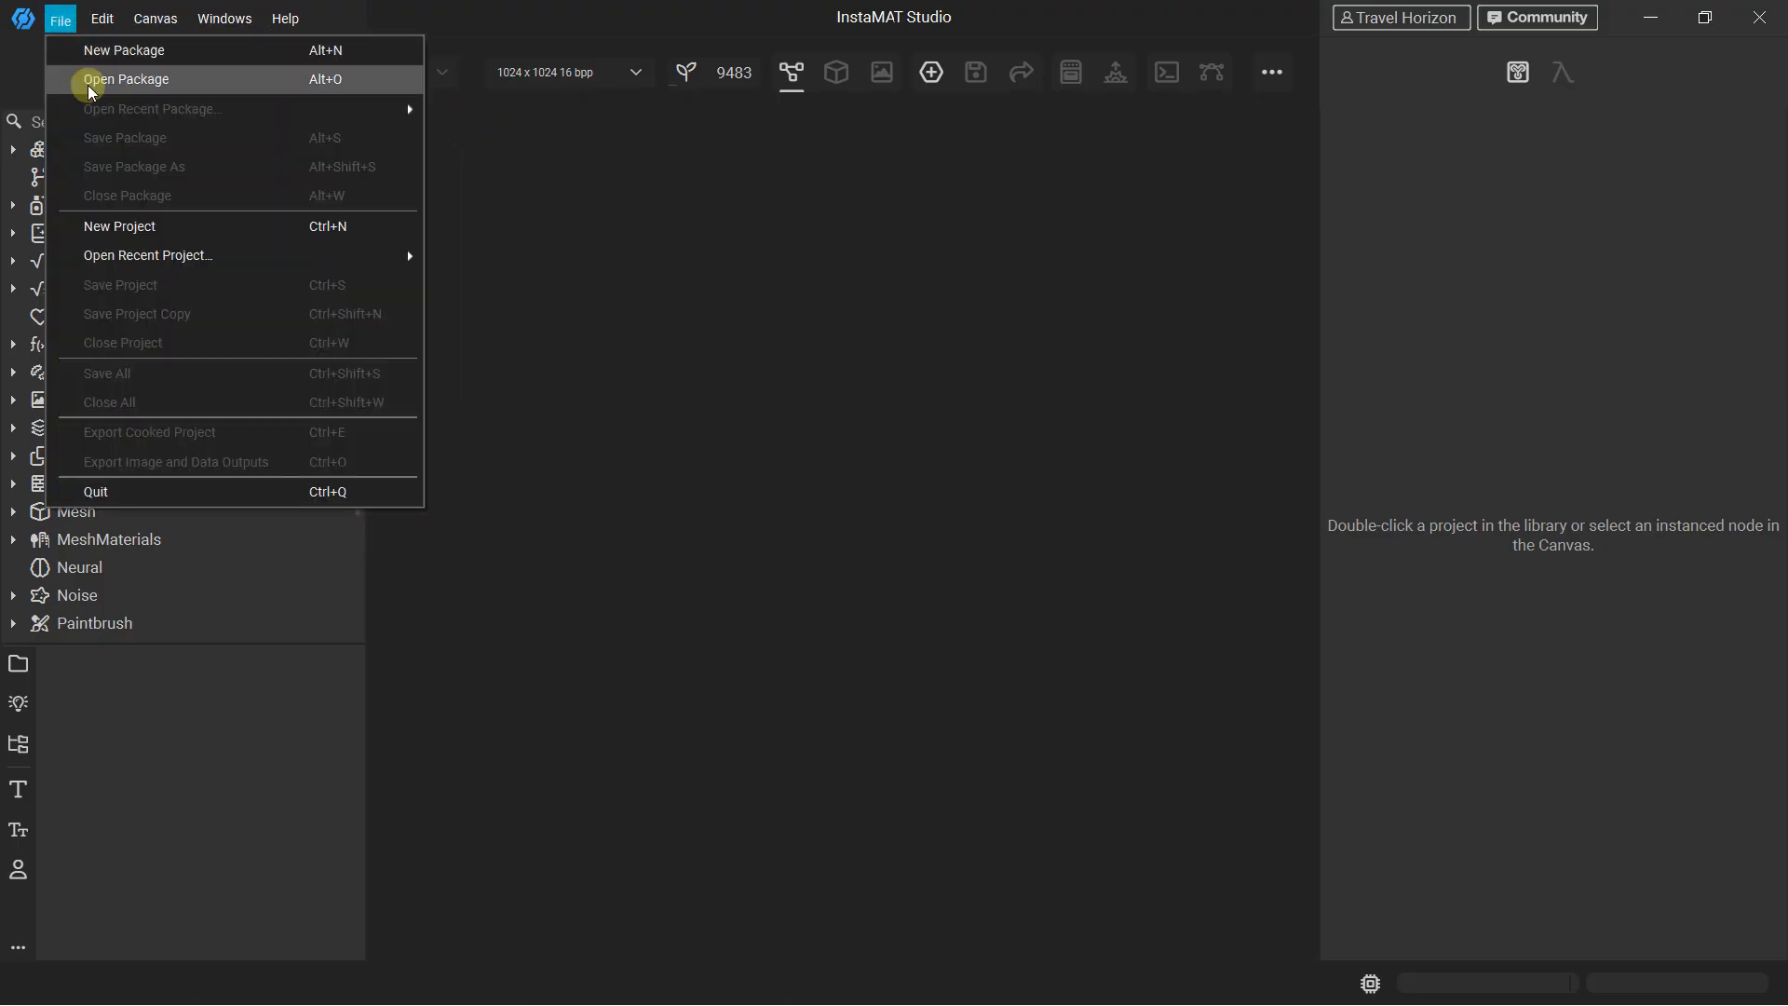
left_click(127, 224)
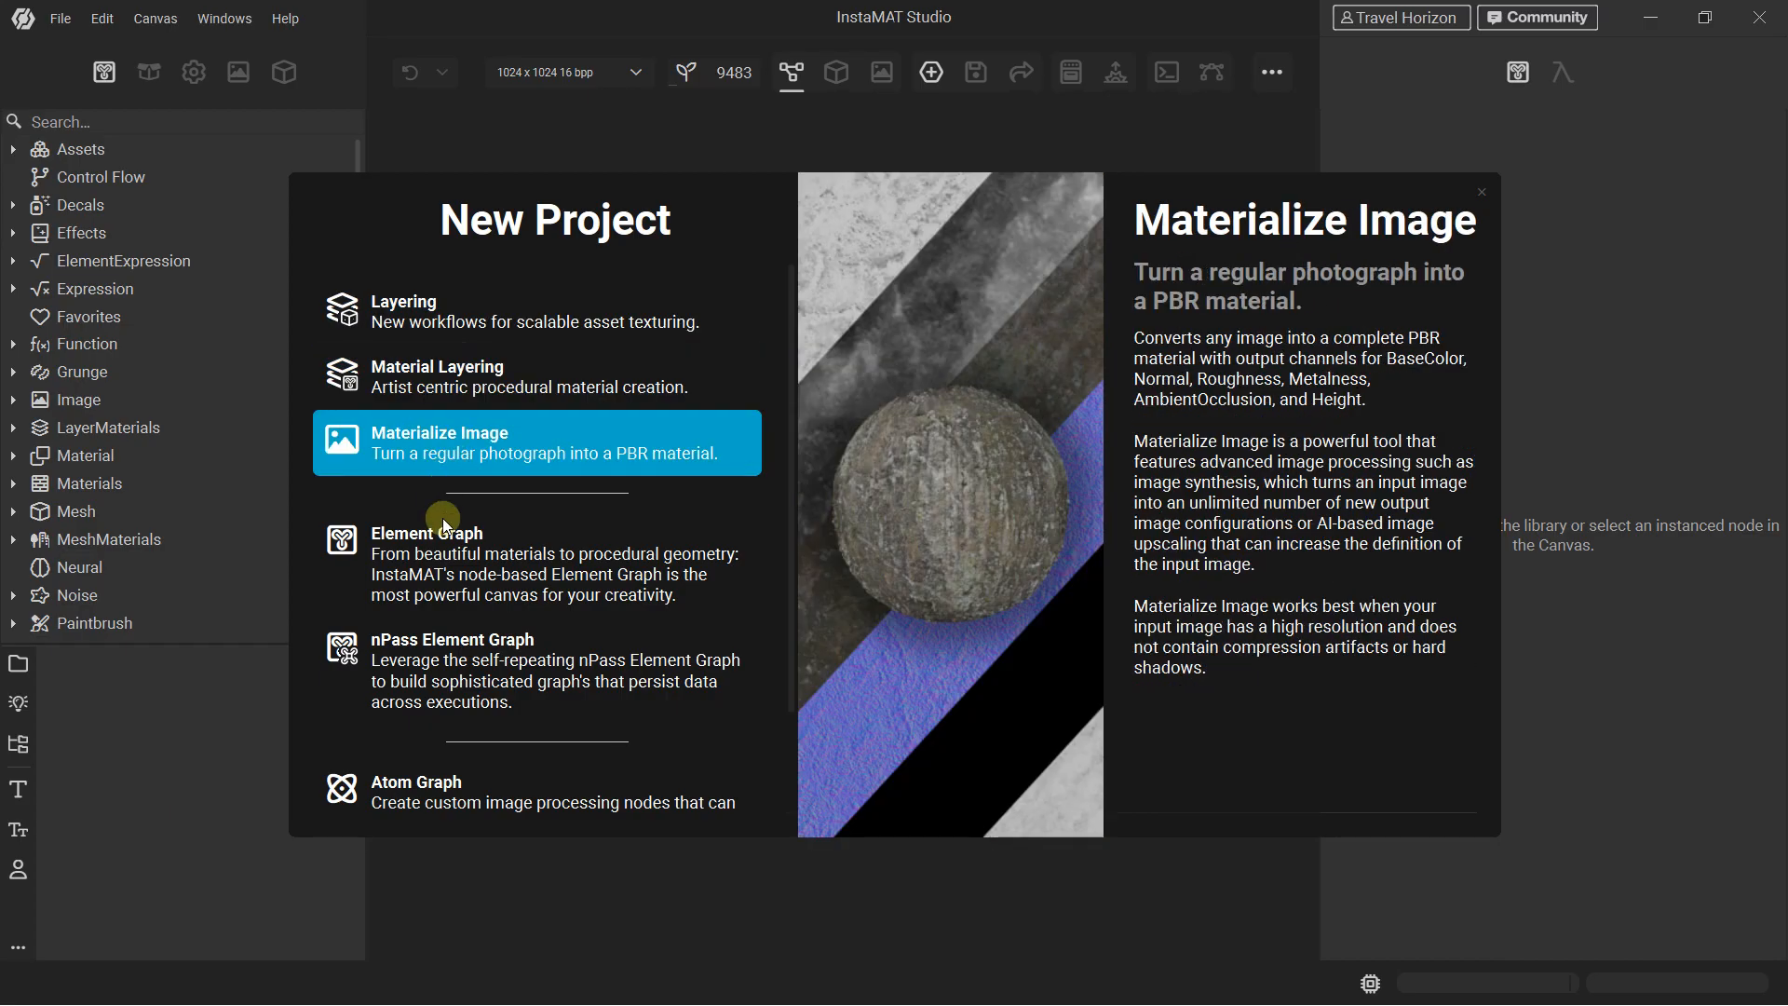
left_click(462, 561)
left_click(457, 355)
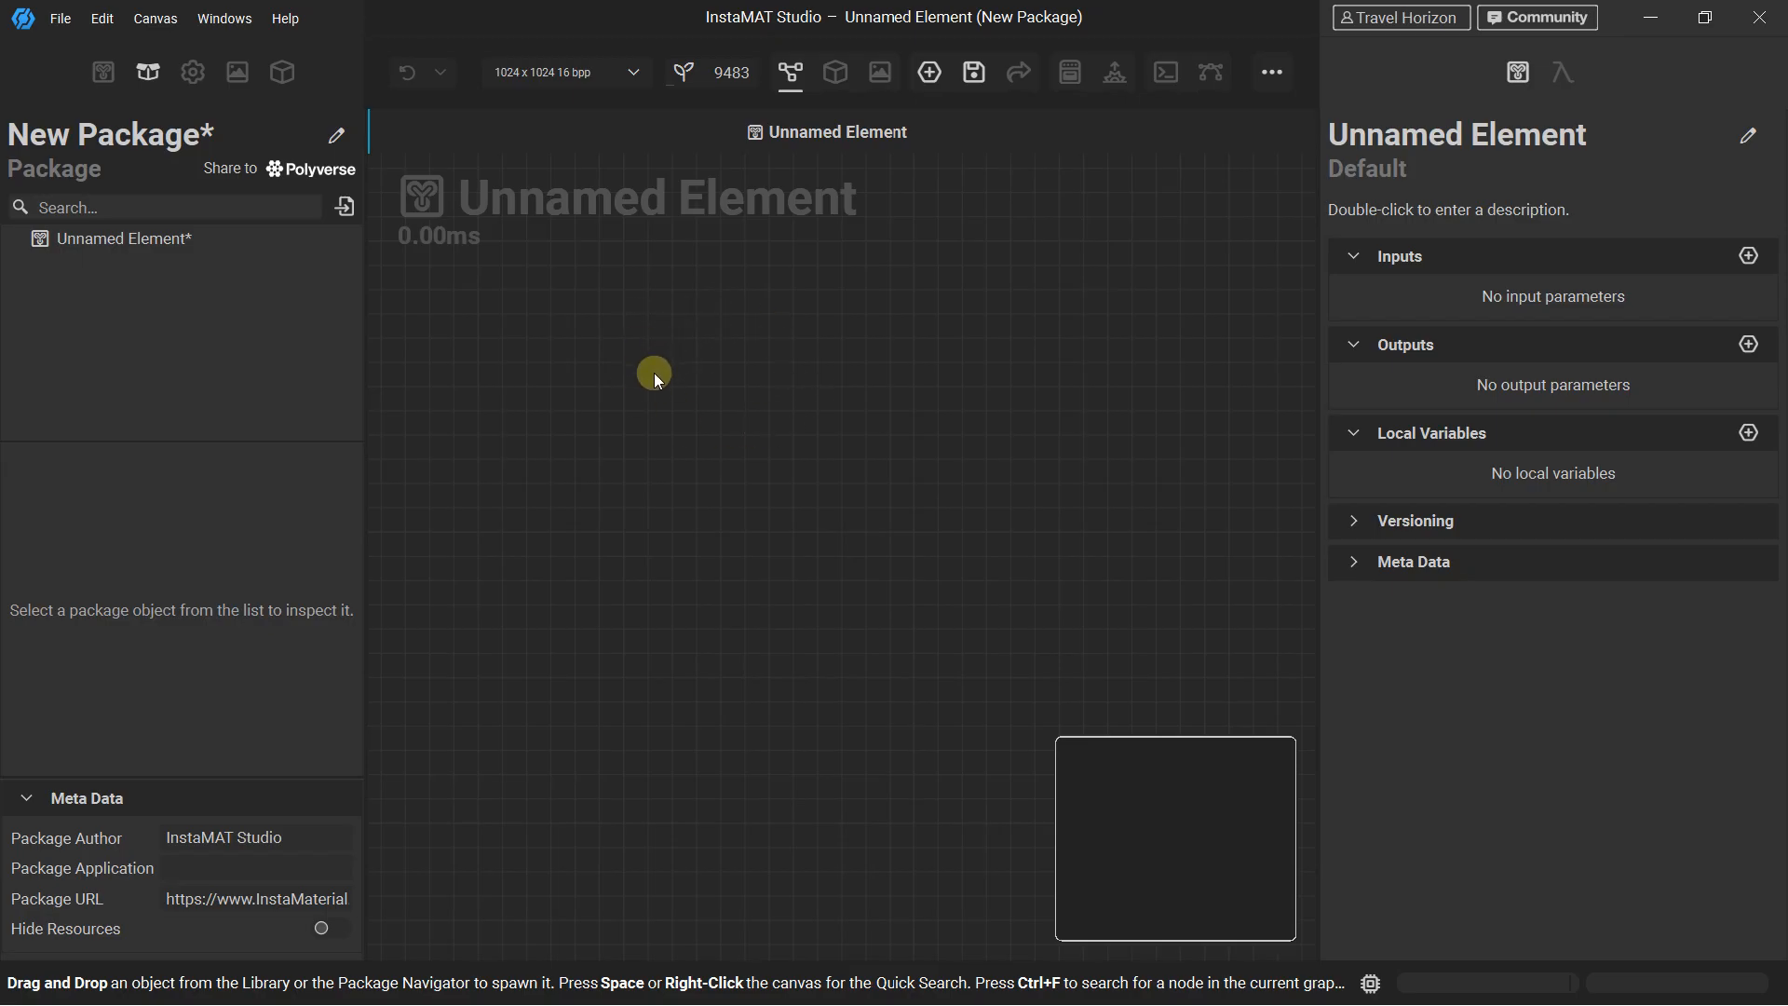
Add a Material Make node to the empty graph
right_click(823, 374)
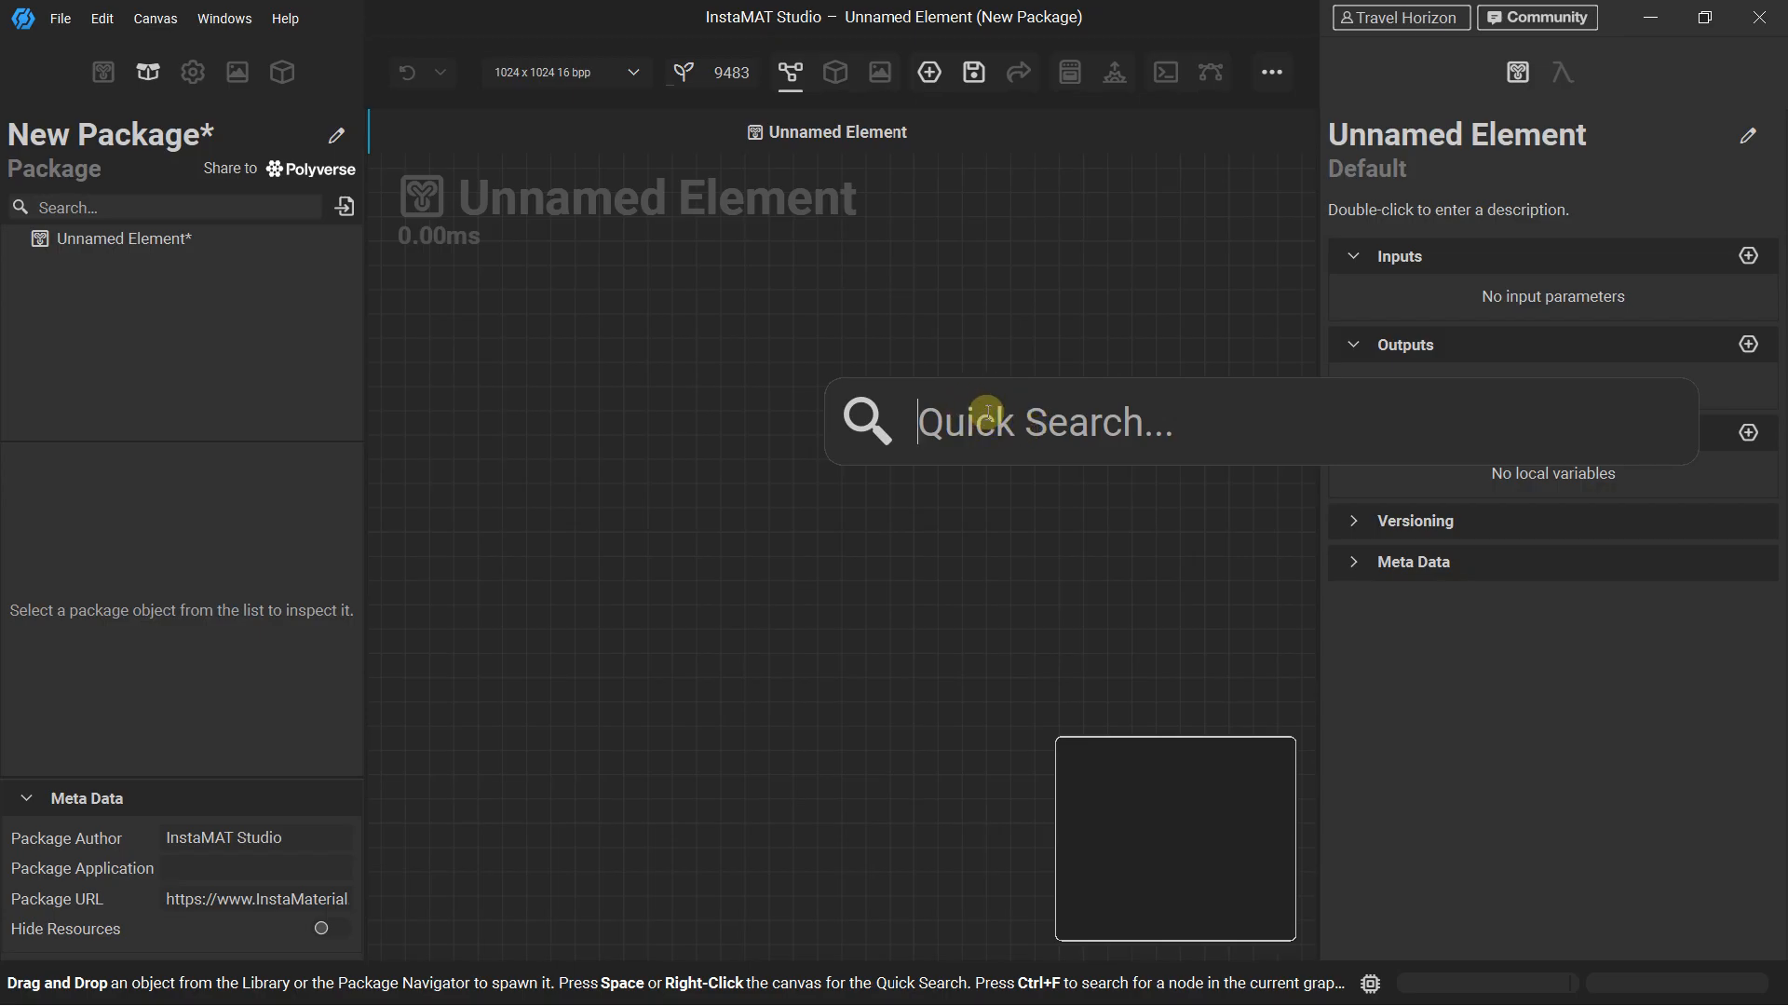
type("ma")
key("BackSpace")
key("BackSpace")
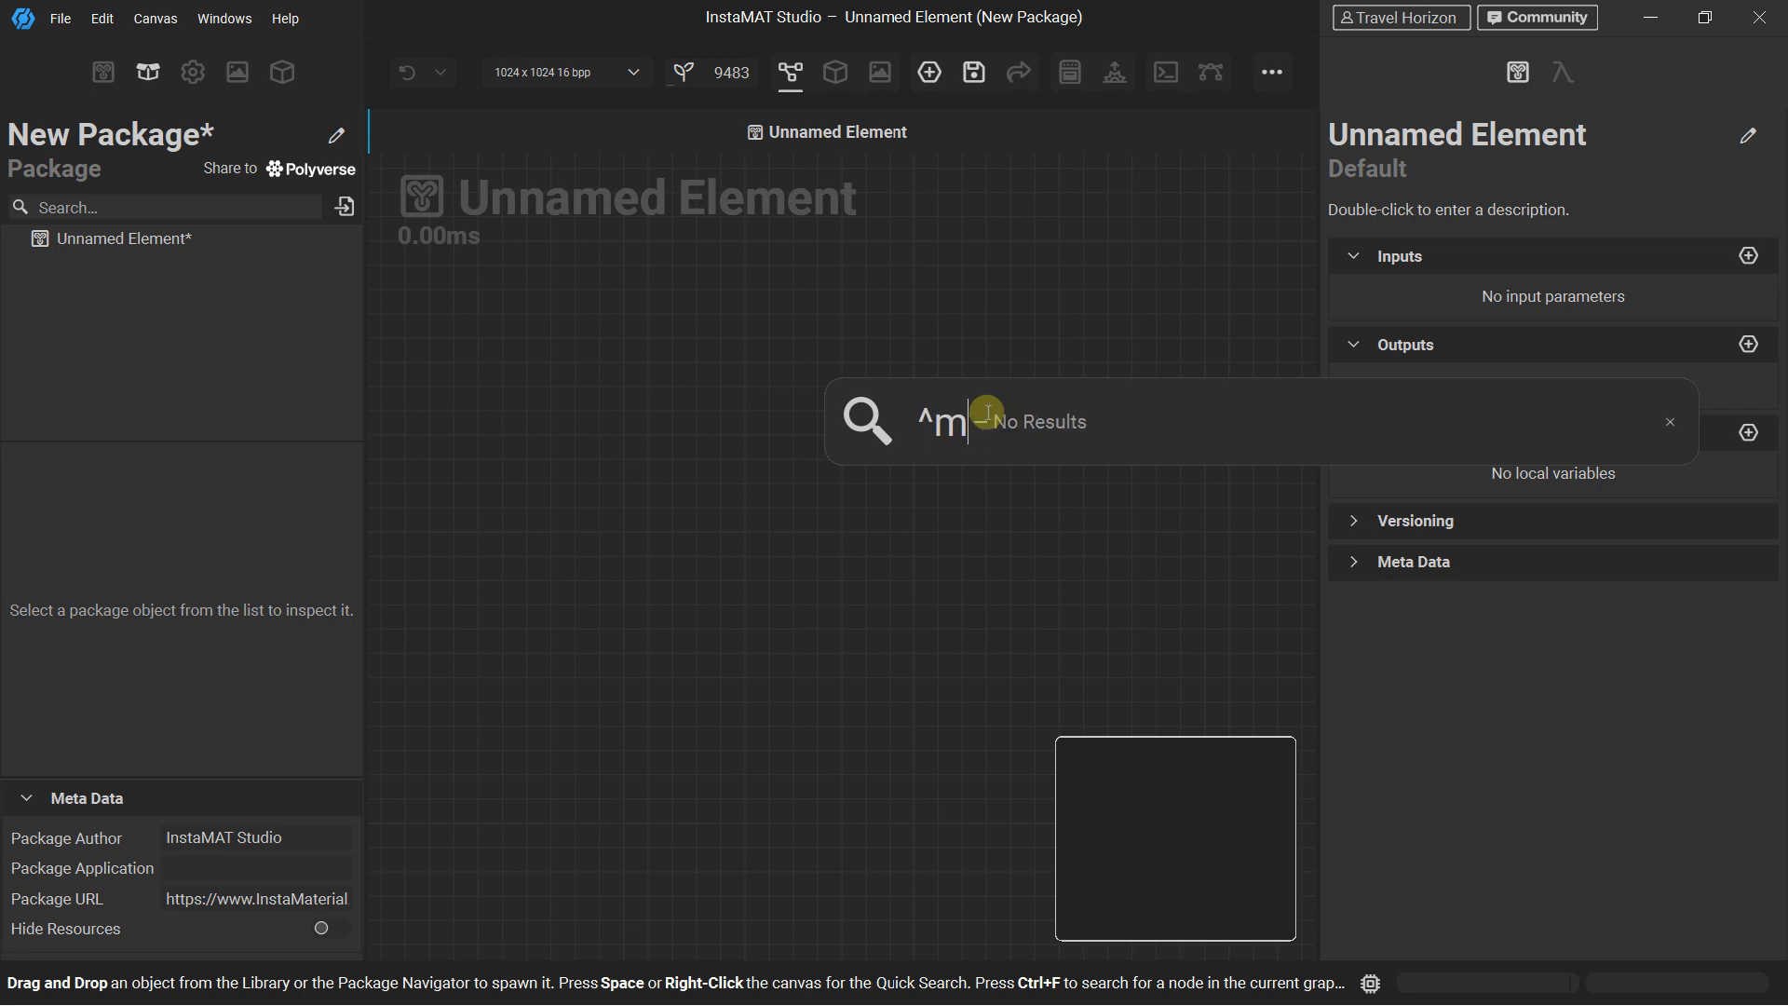
type("materi")
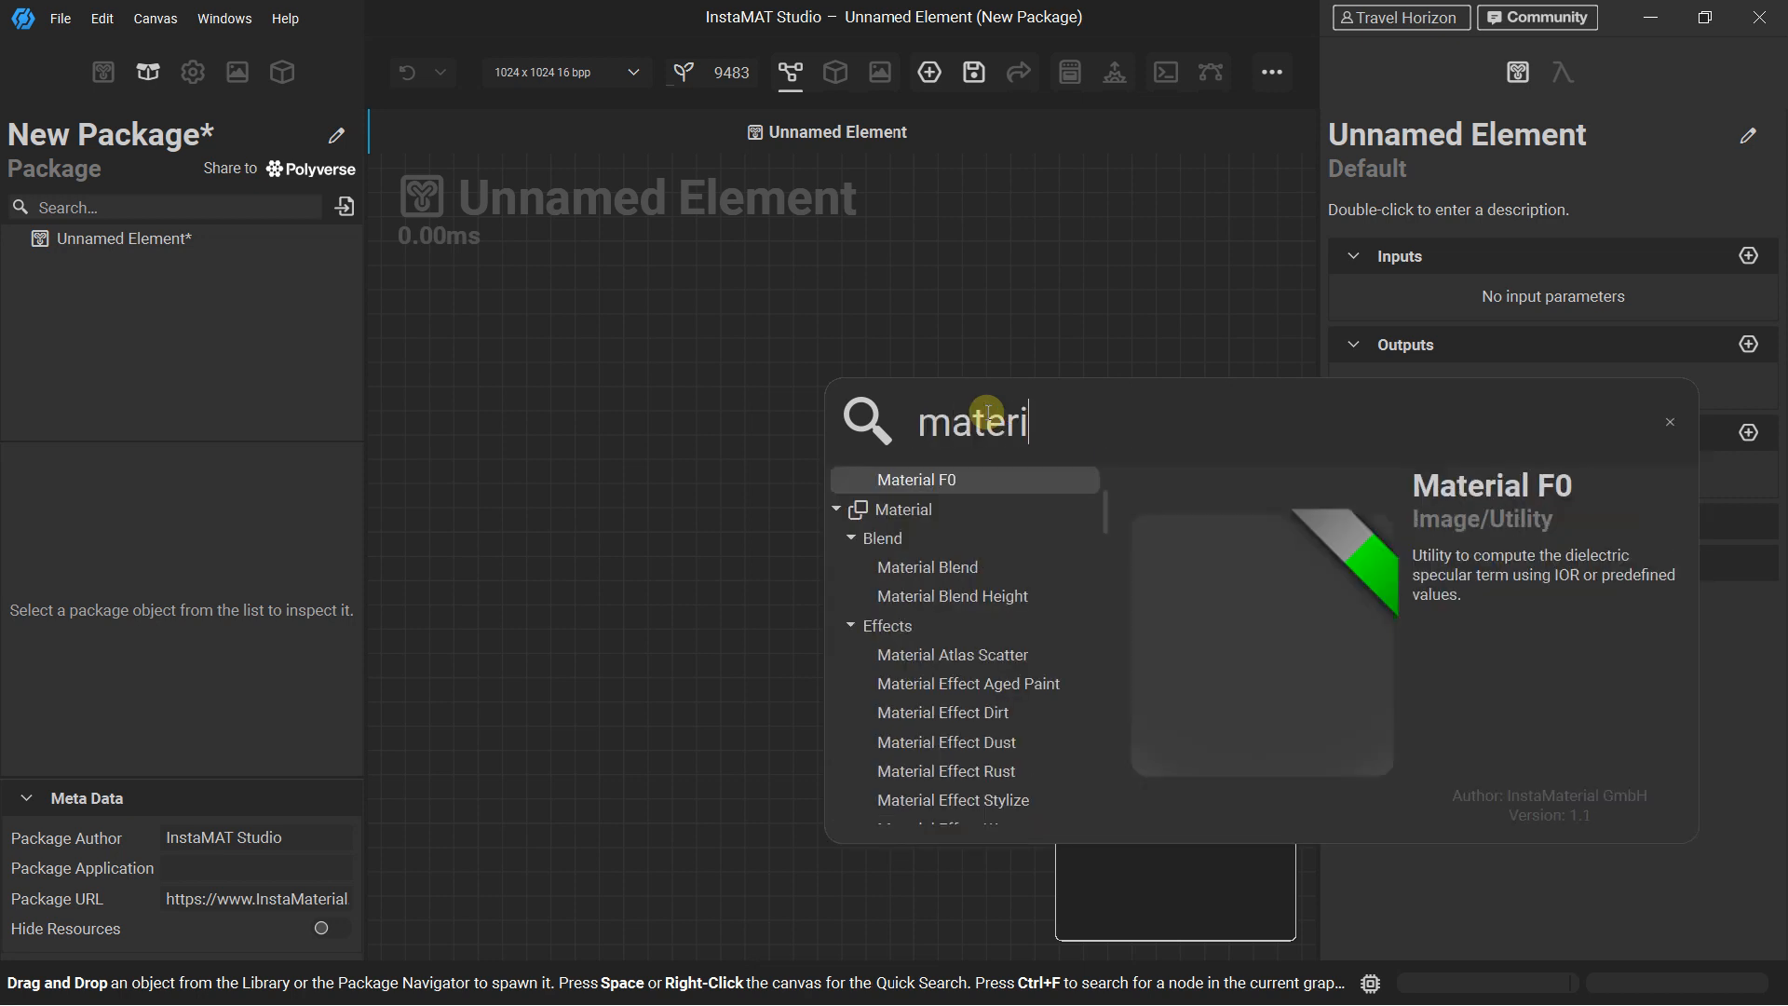
type("al make")
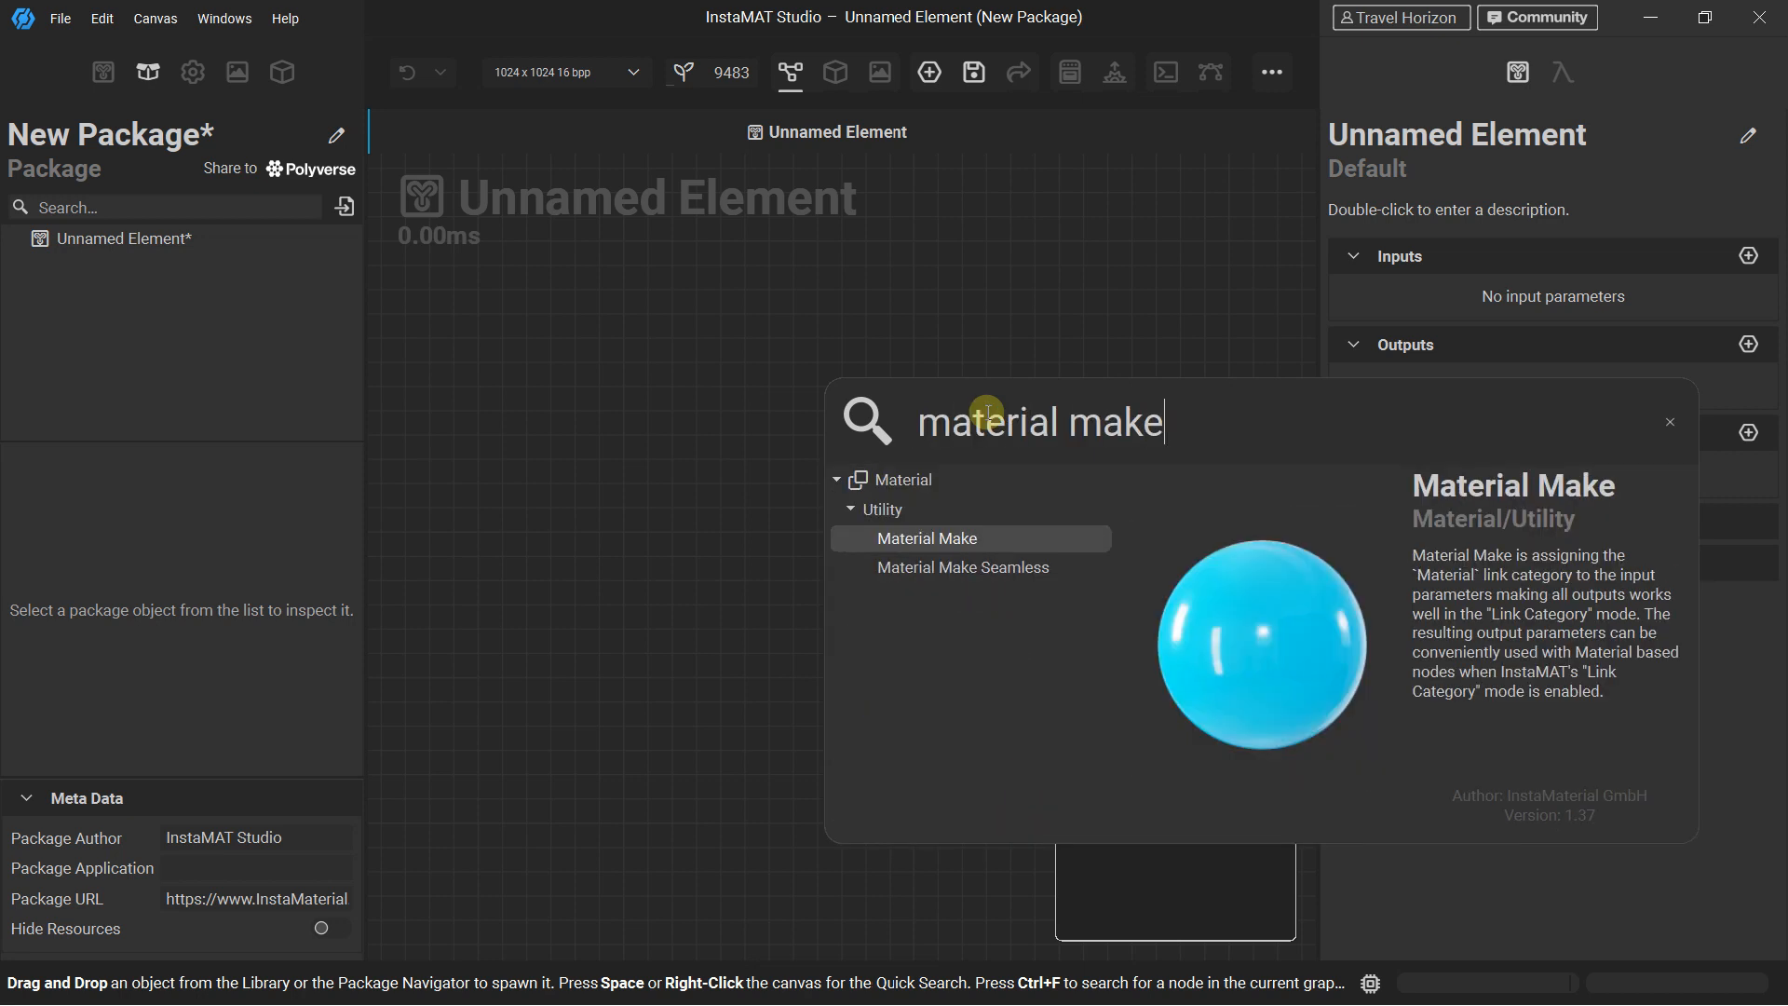
left_click(908, 538)
scroll(791, 387, "down", 3)
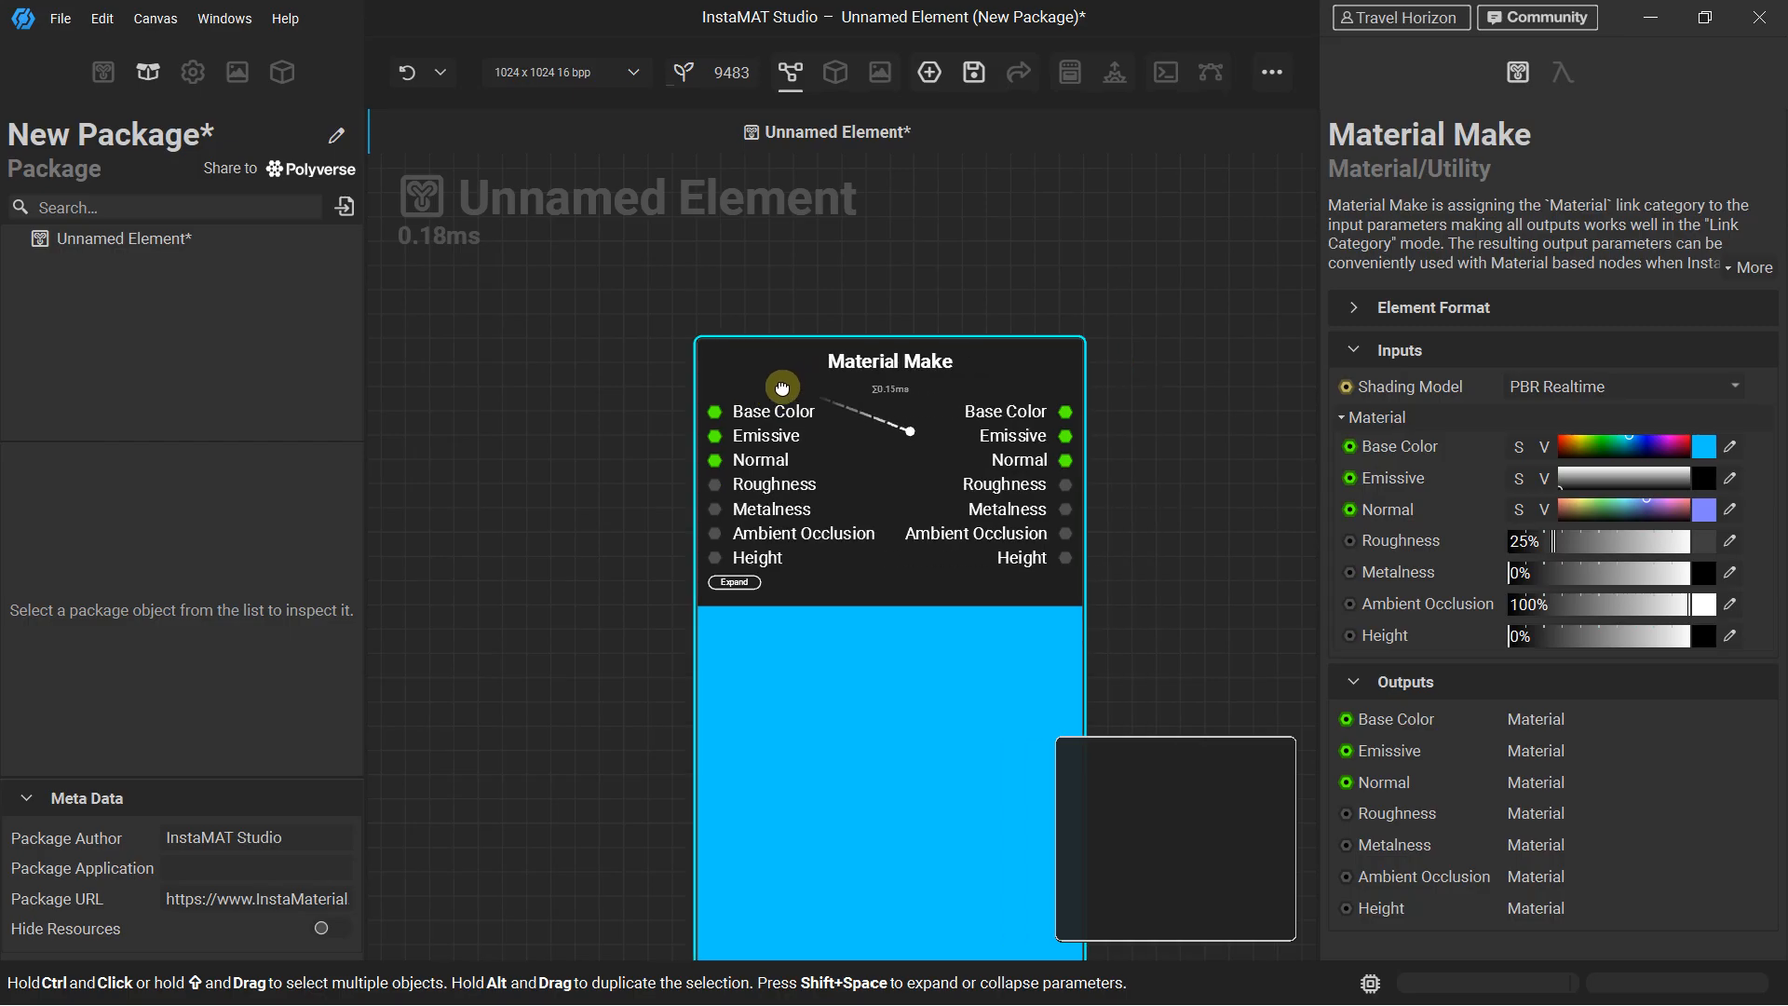
mouse_move(737, 371)
left_mouse_down()
mouse_move(732, 346)
mouse_move(768, 365)
left_mouse_up()
scroll(767, 365, "up", 2)
scroll(745, 382, "down", 3)
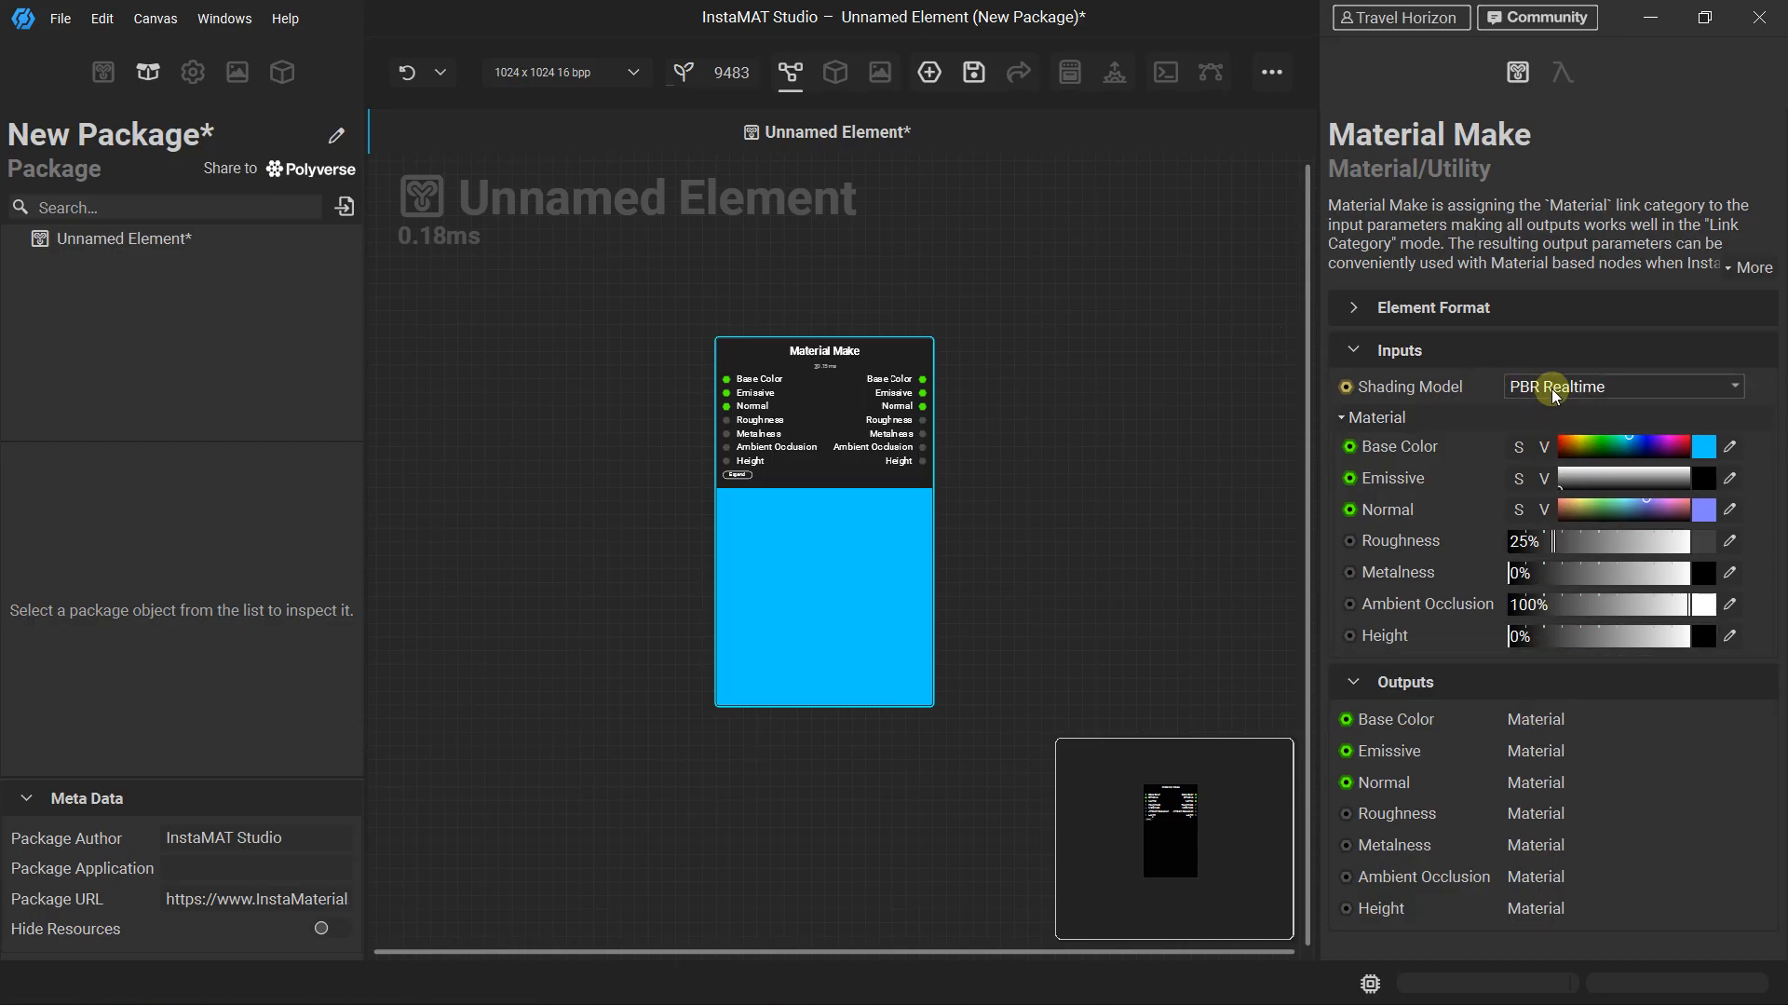
scroll(778, 412, "up", 3)
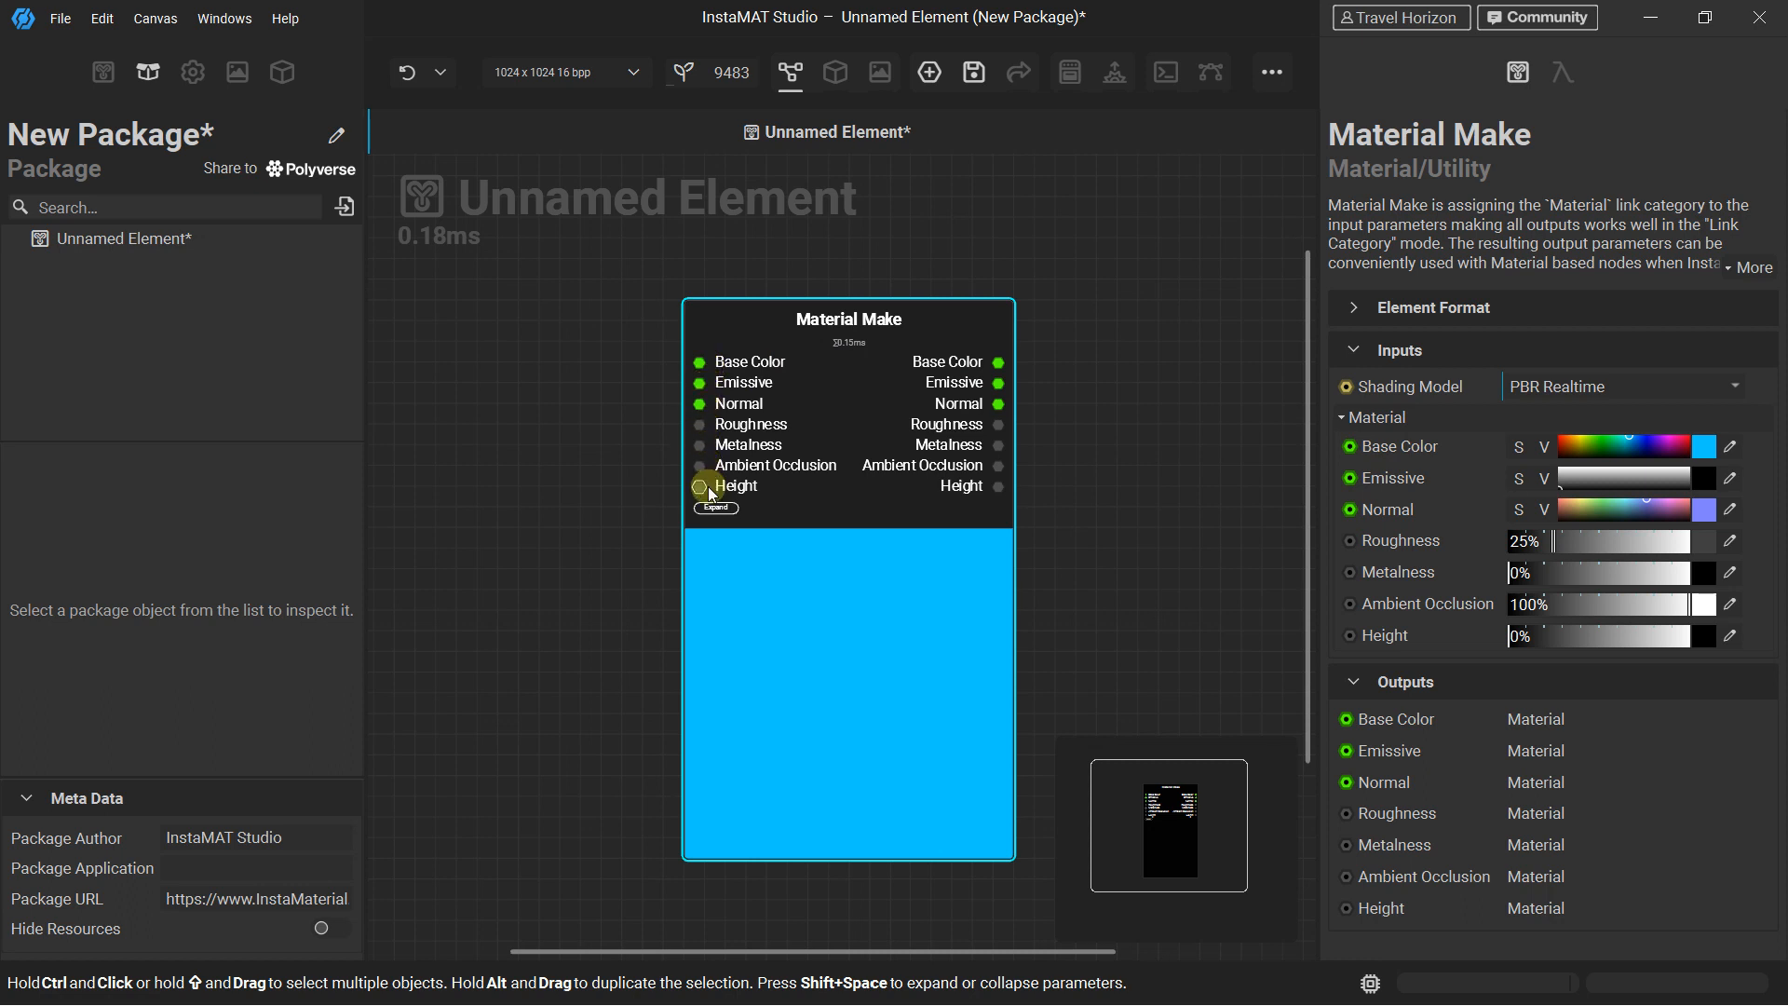
scroll(708, 472, "down", 2)
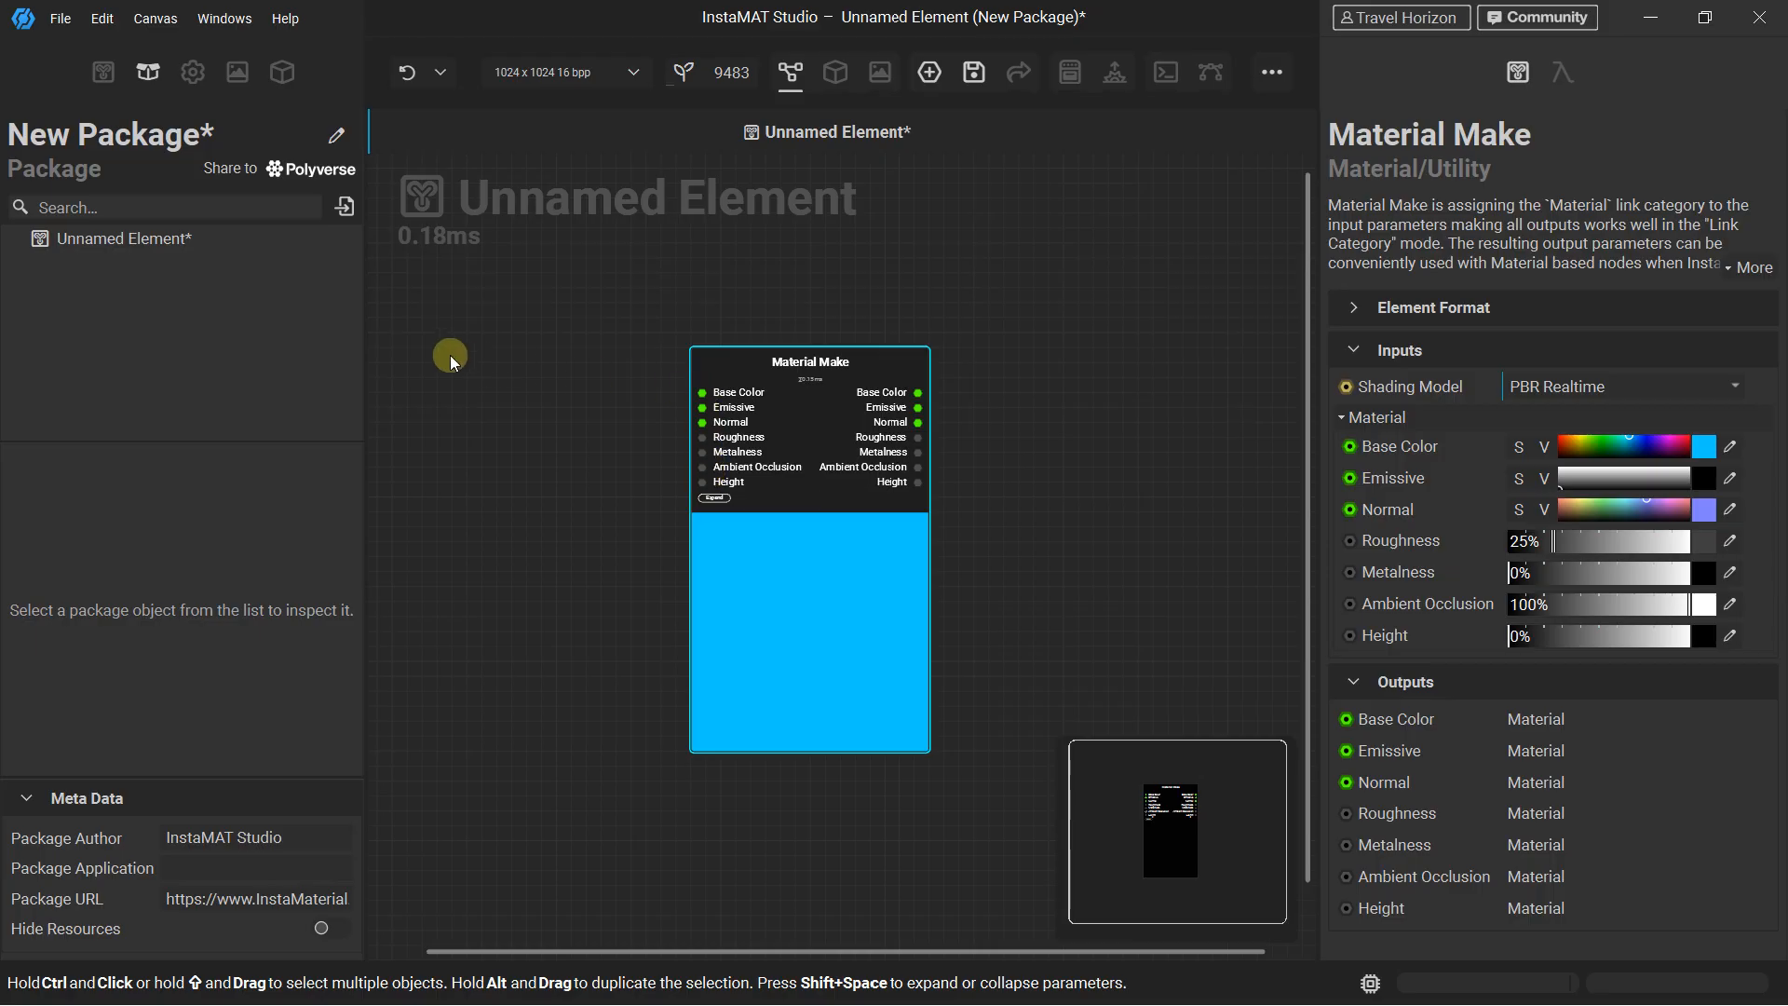
Search the nodes for "pattern" and examine the available fabric, gradient, organic, shape and structured patterns
left_click_drag(458, 352, 593, 332)
scroll(557, 316, "down", 1)
left_click(504, 285)
key("space")
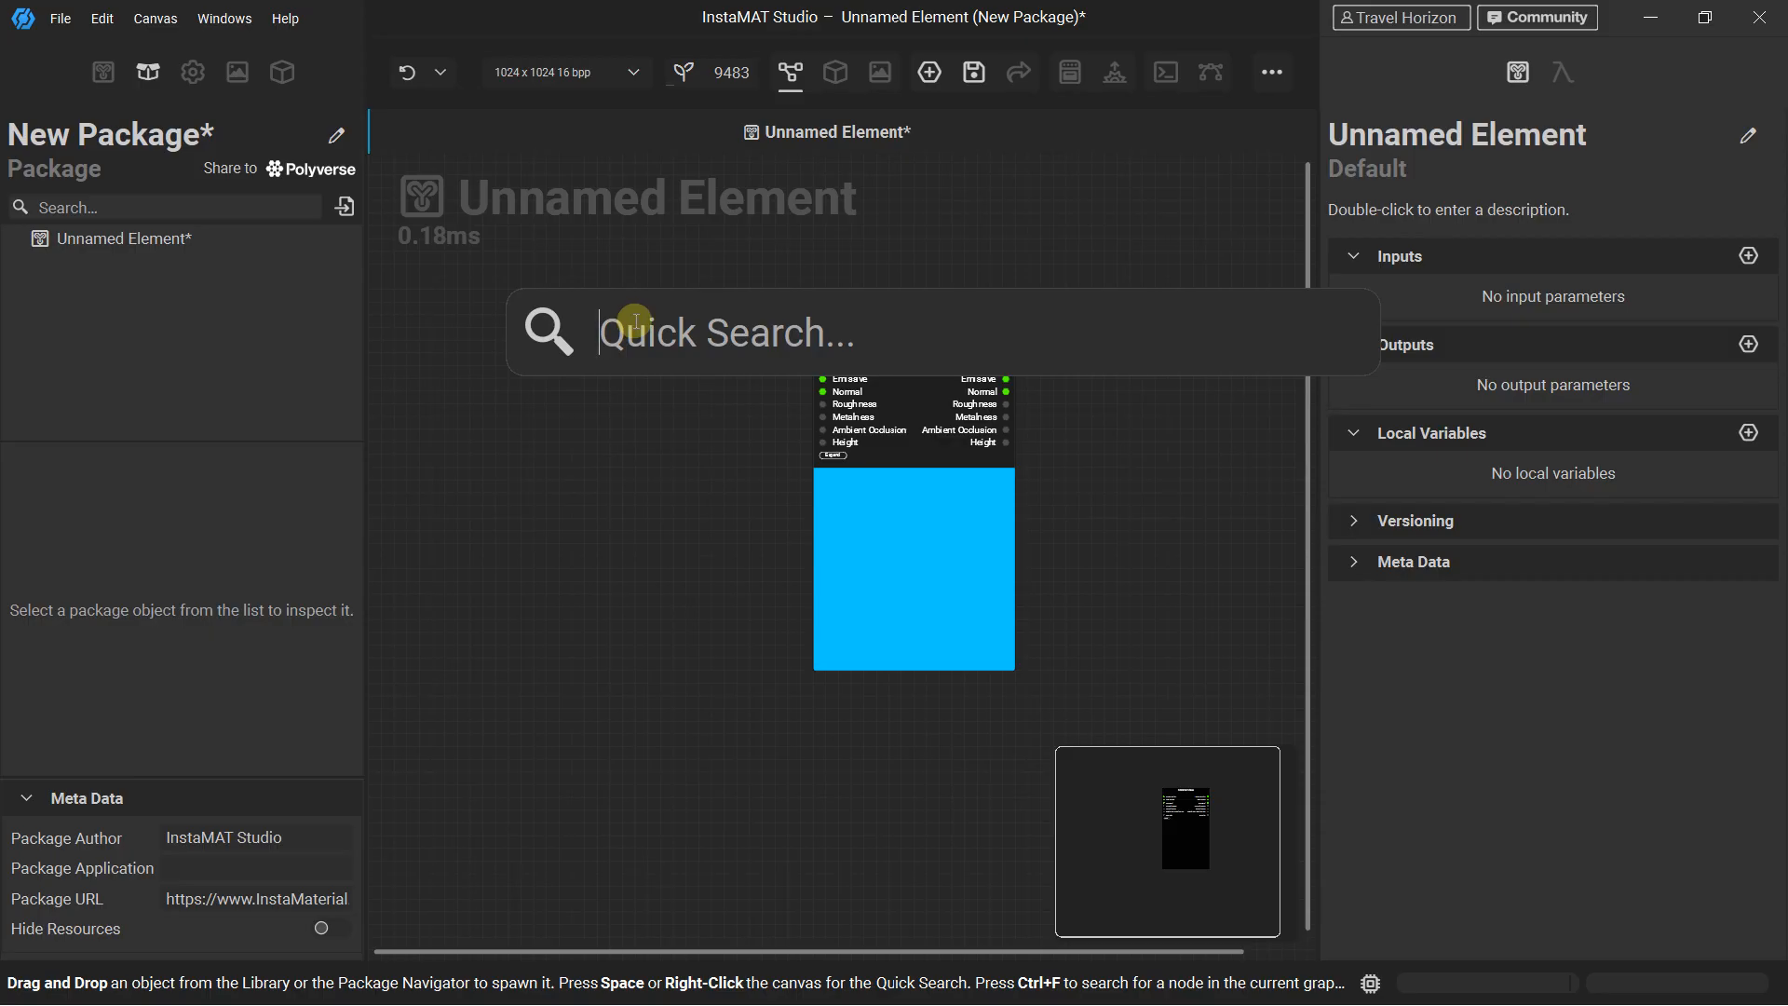
type("pattern")
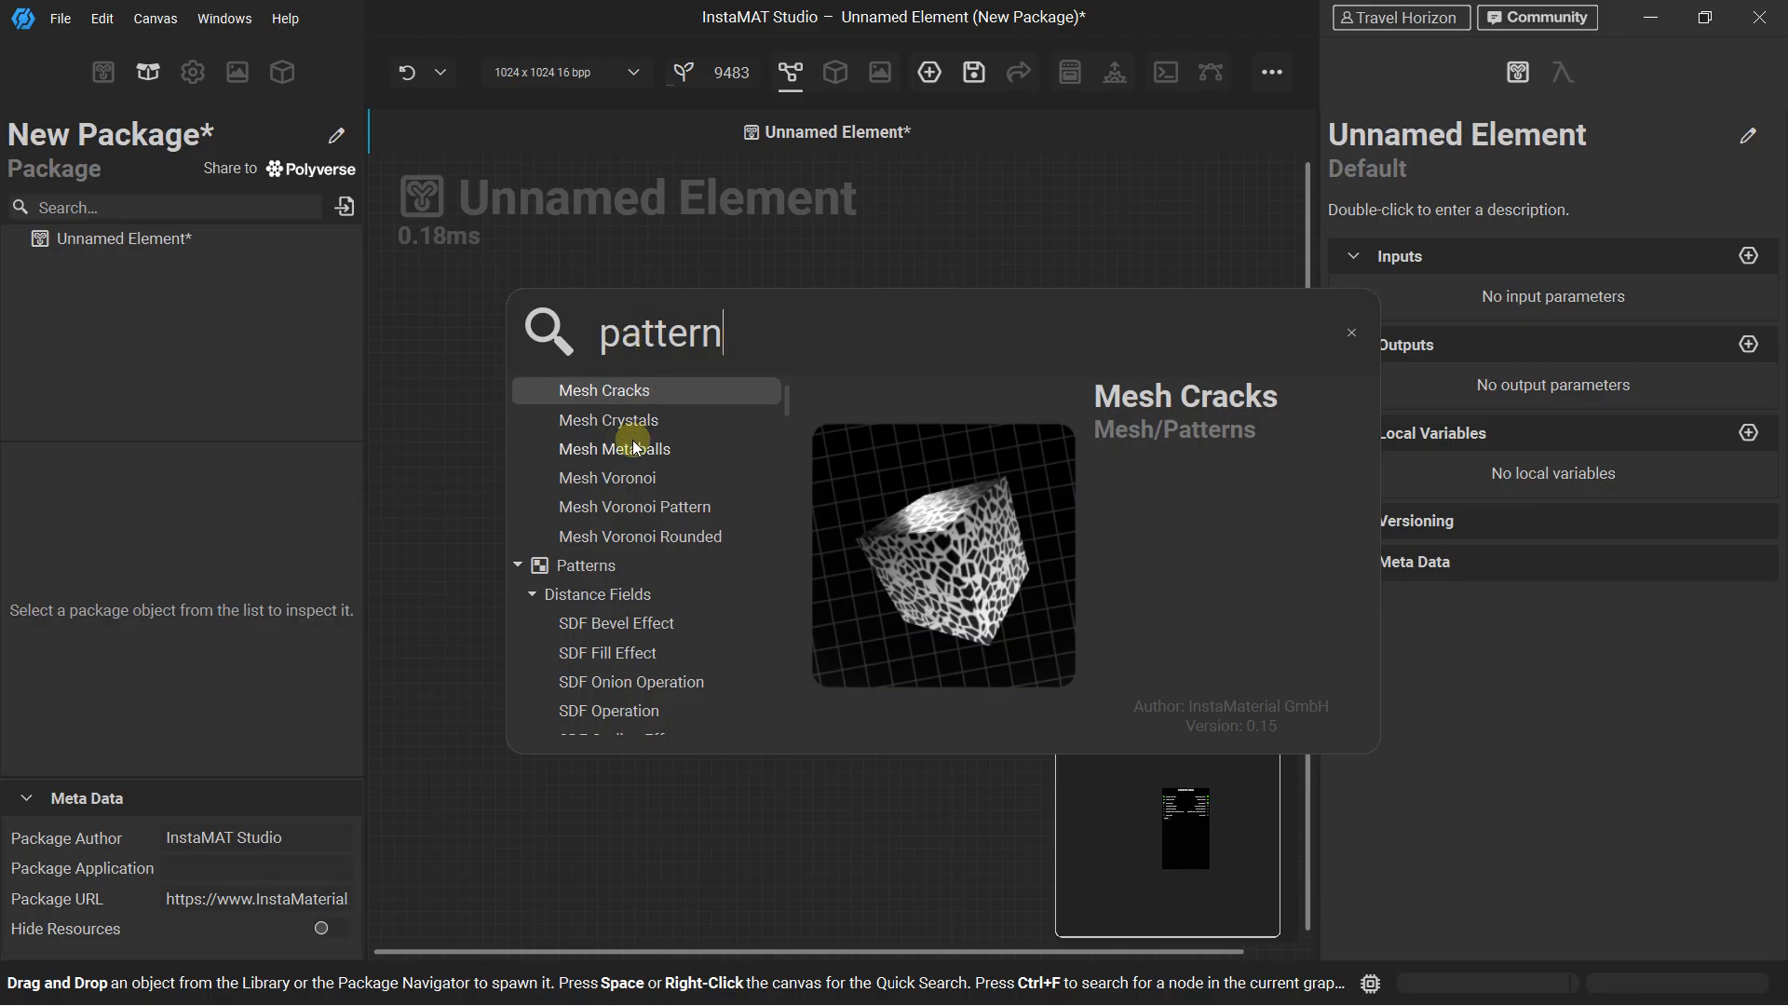
scroll(633, 440, "down", 3)
scroll(633, 442, "down", 10)
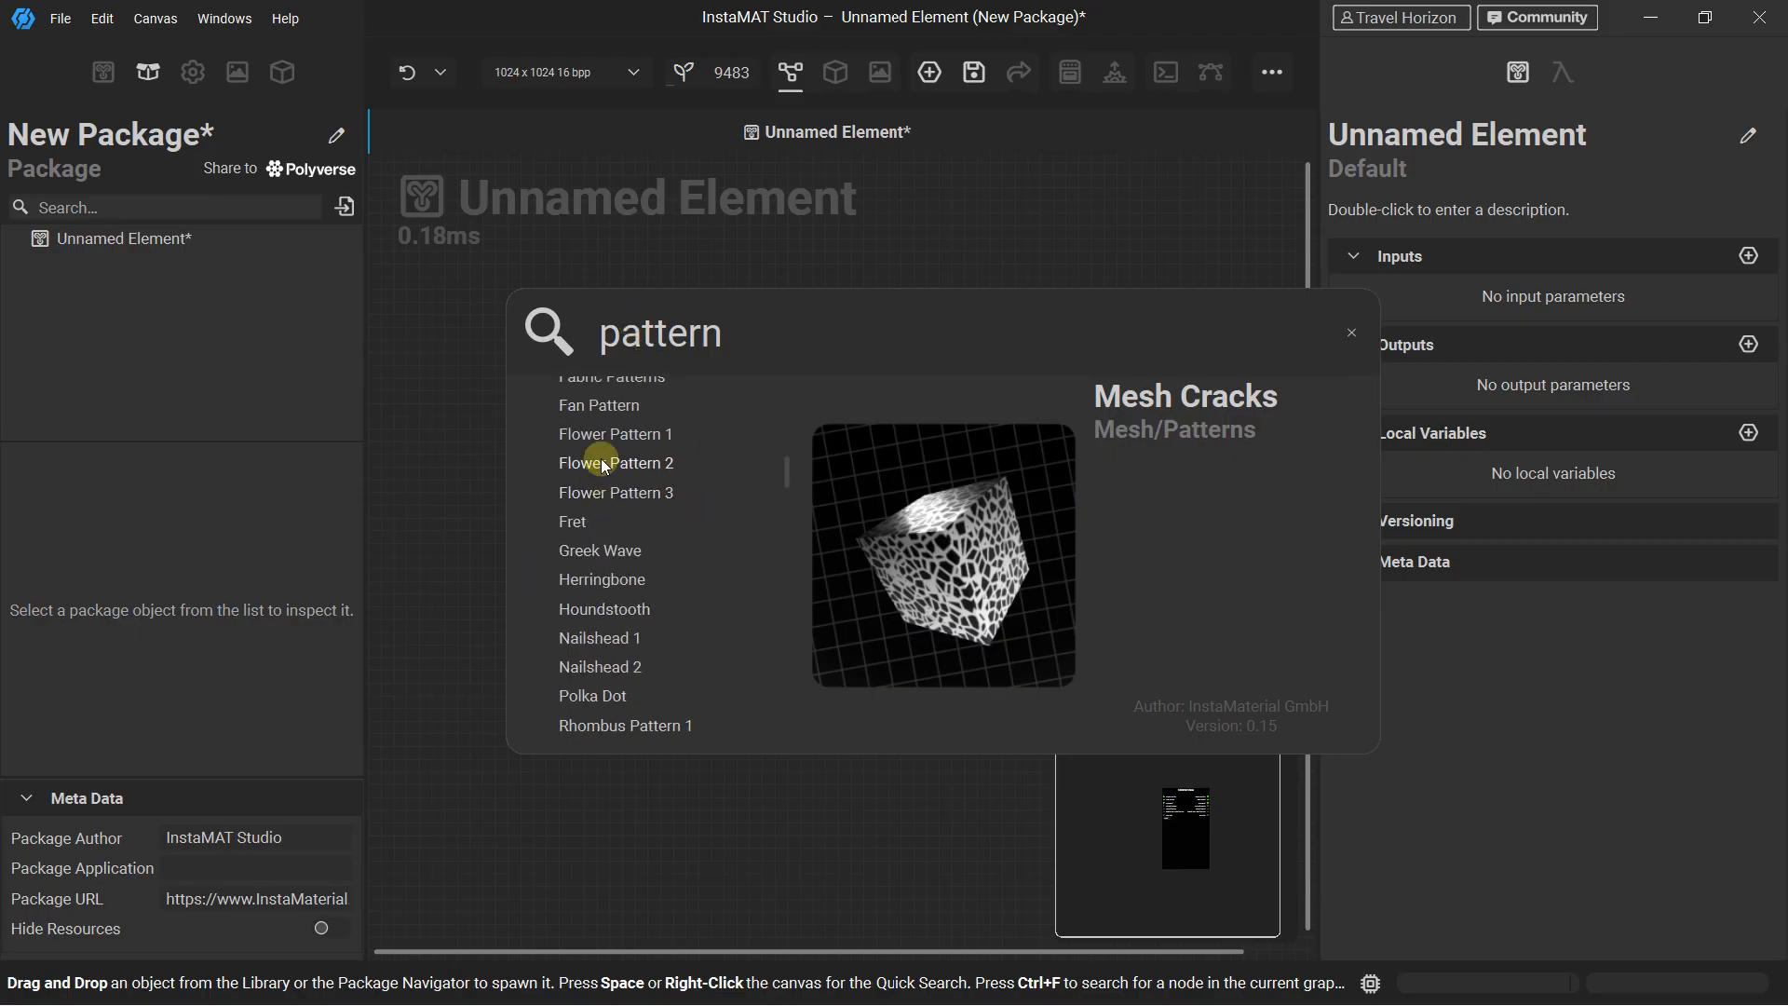
scroll(600, 438, "up", 3)
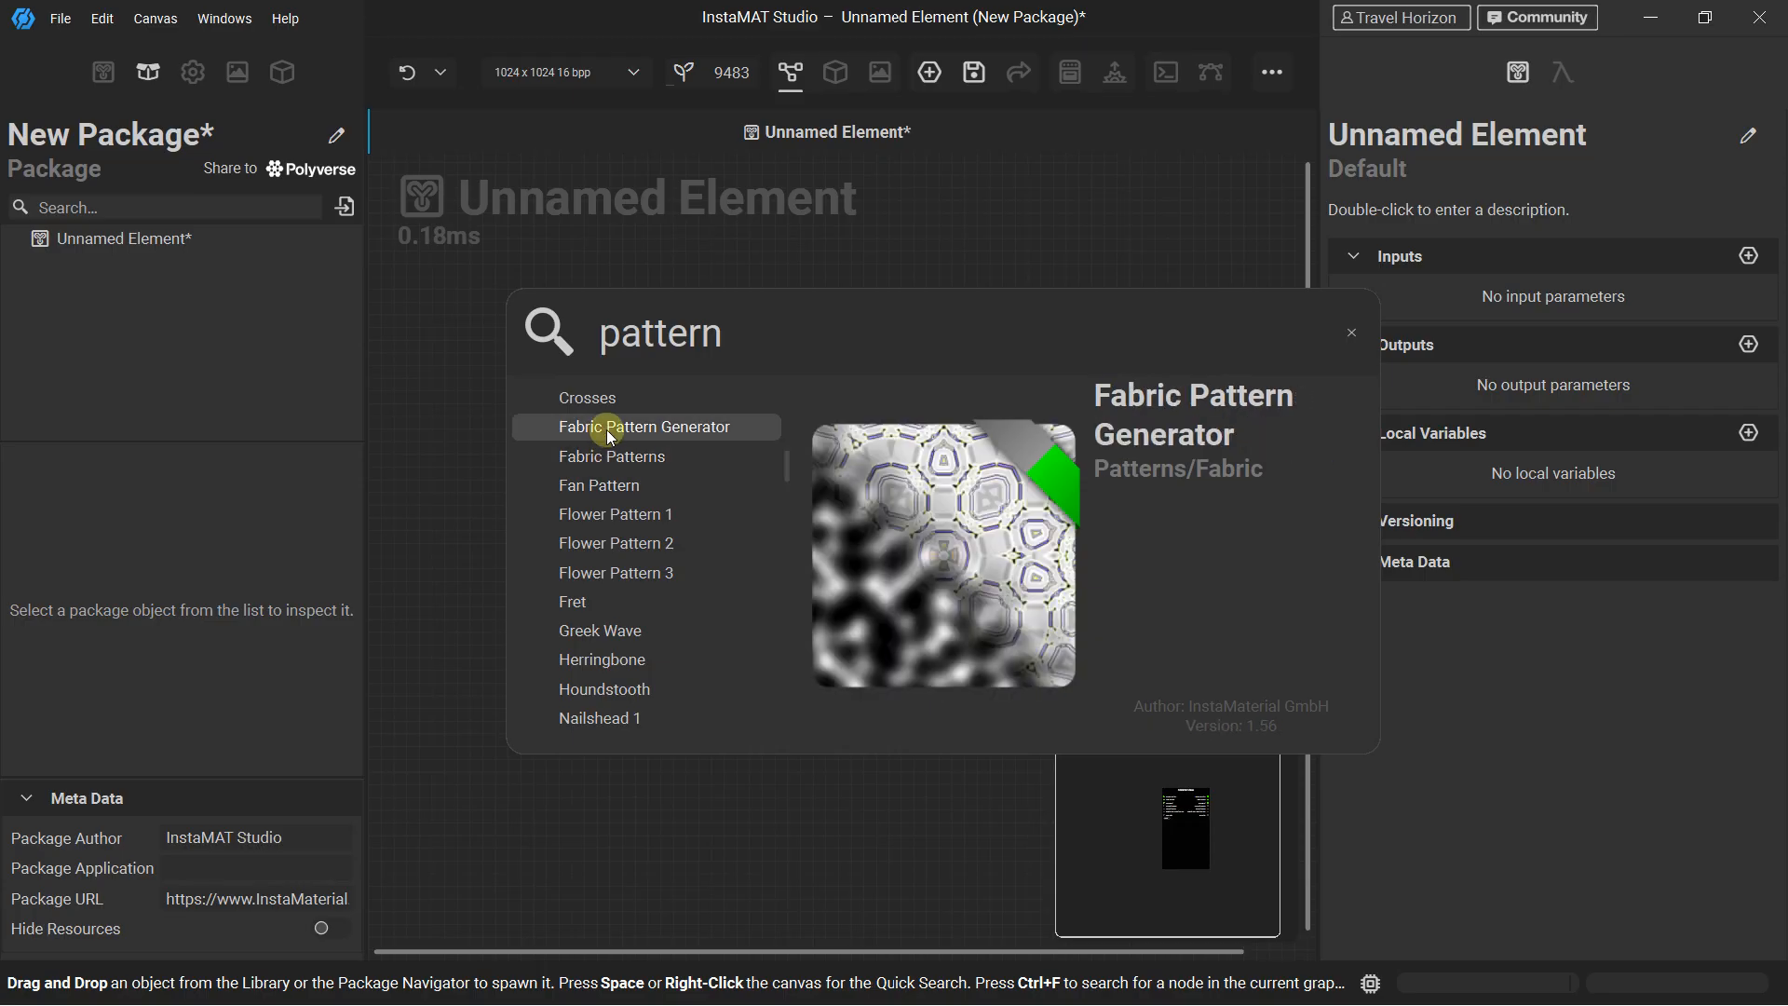
scroll(607, 449, "up", 3)
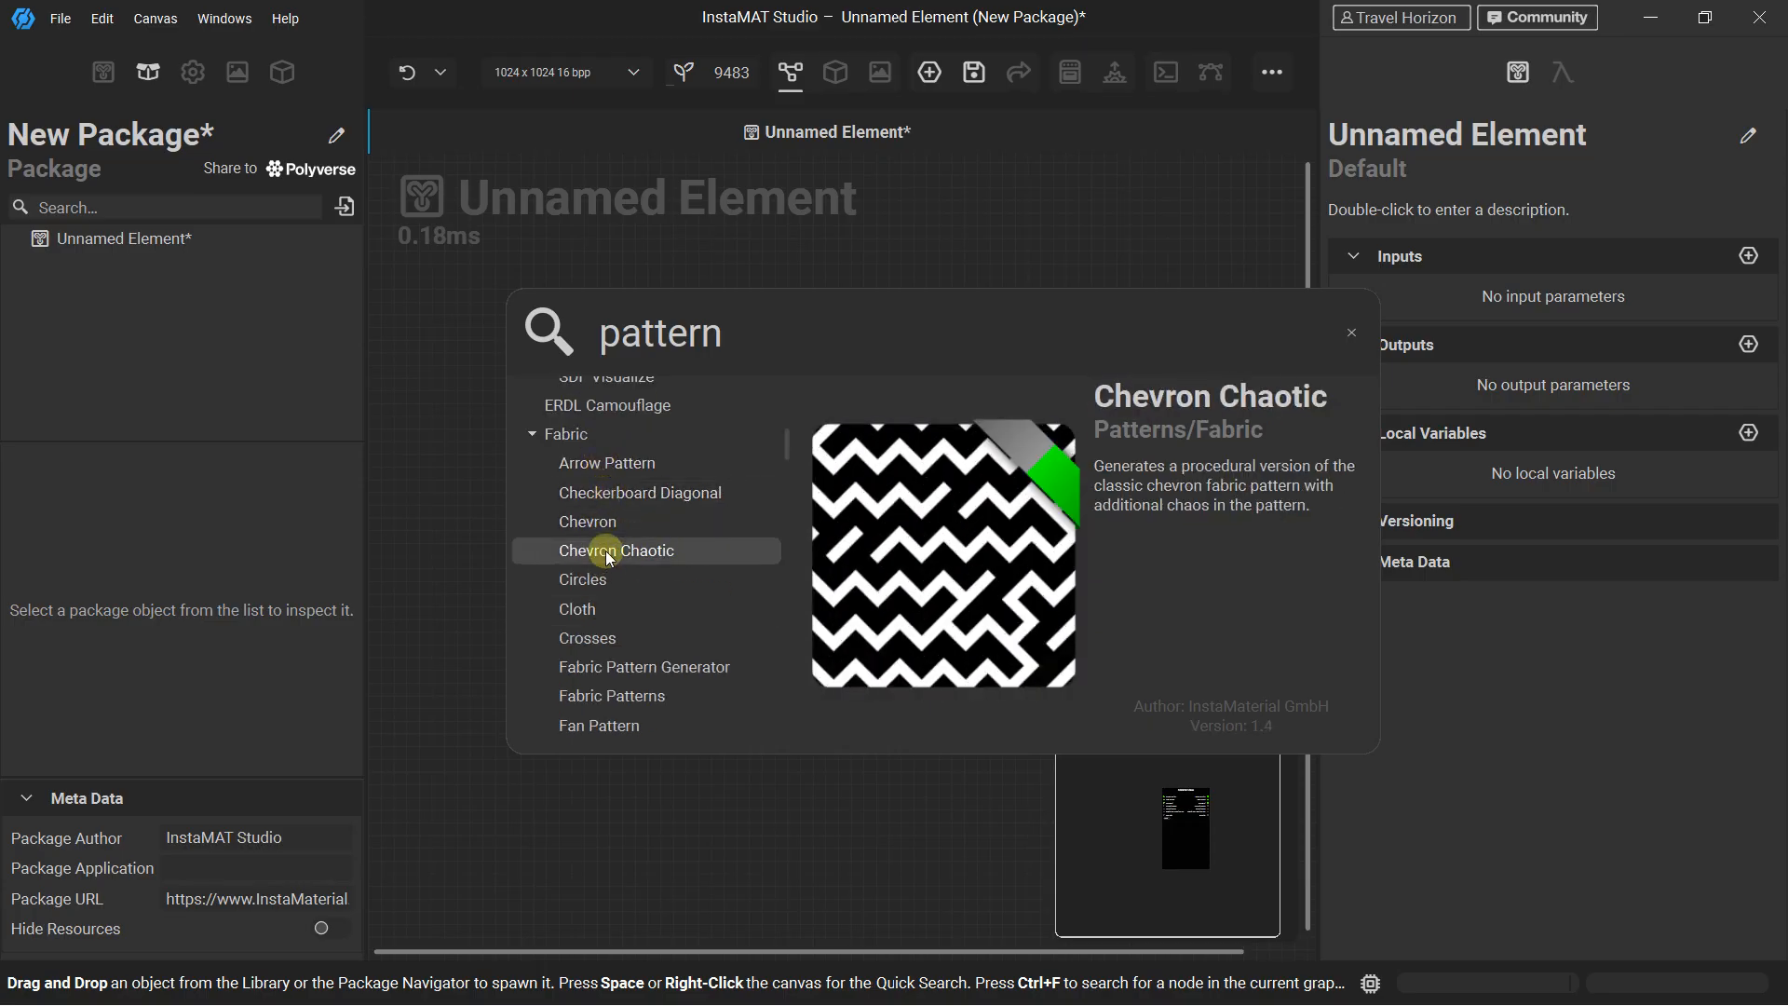
scroll(607, 548, "up", 1)
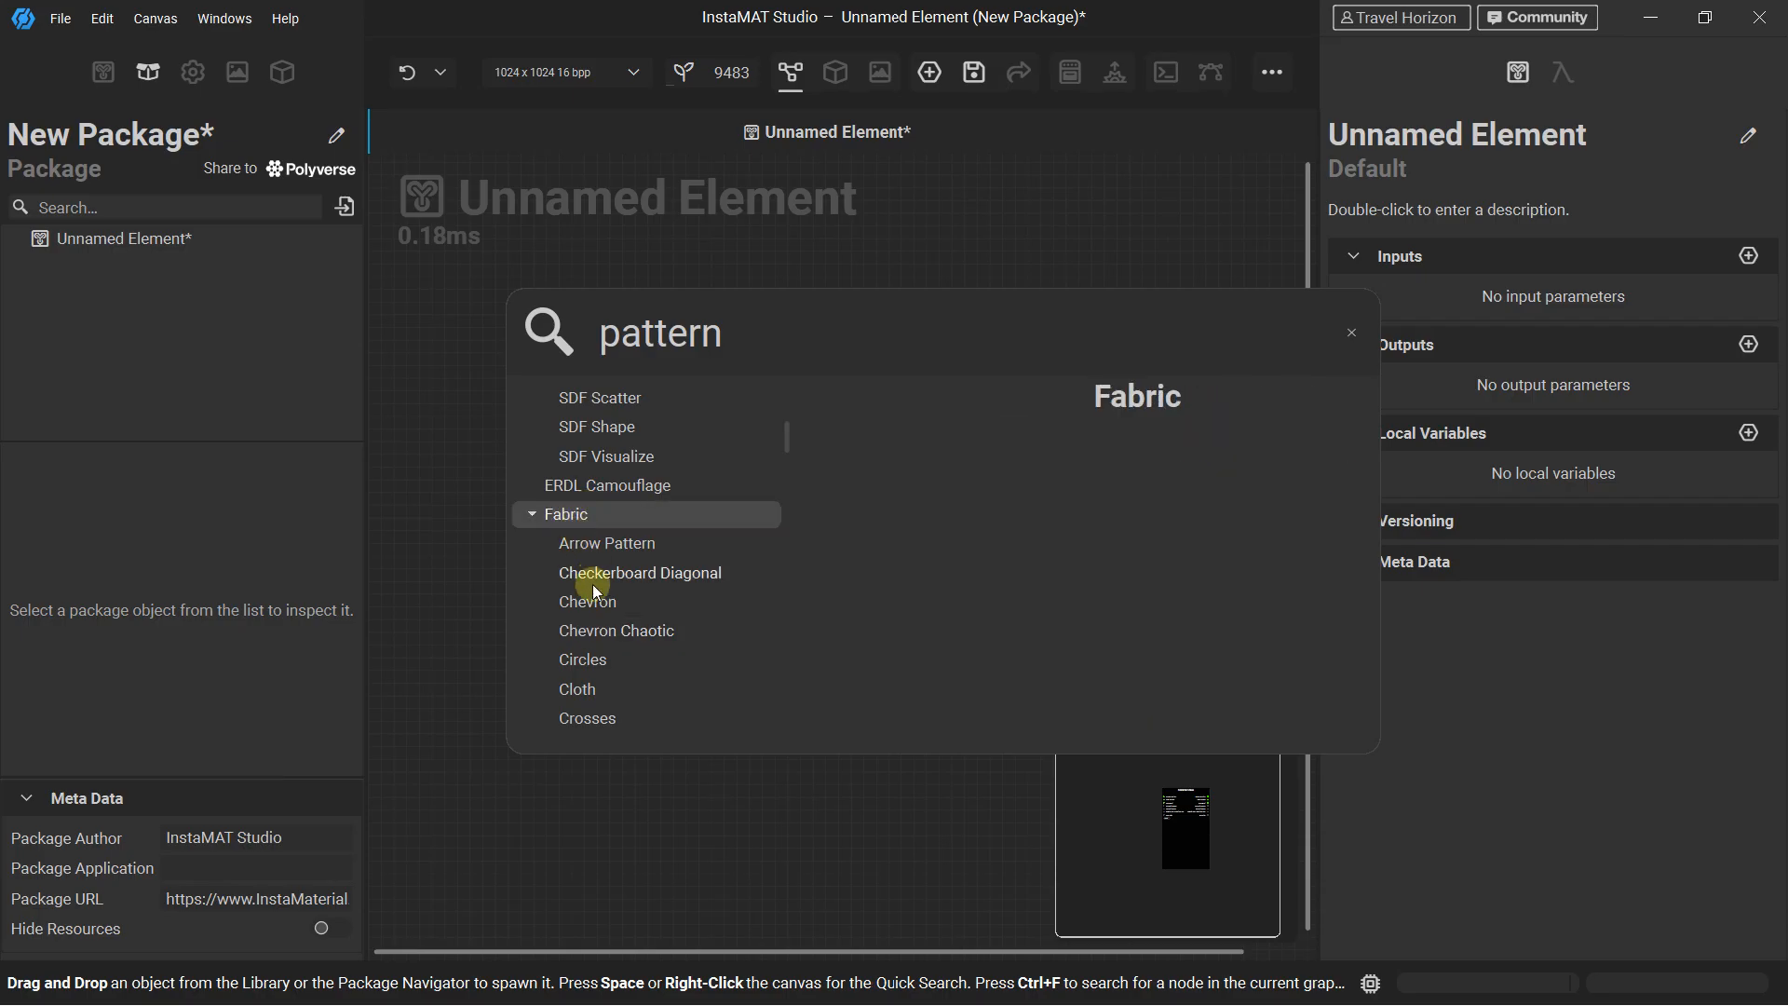
scroll(594, 601, "down", 12)
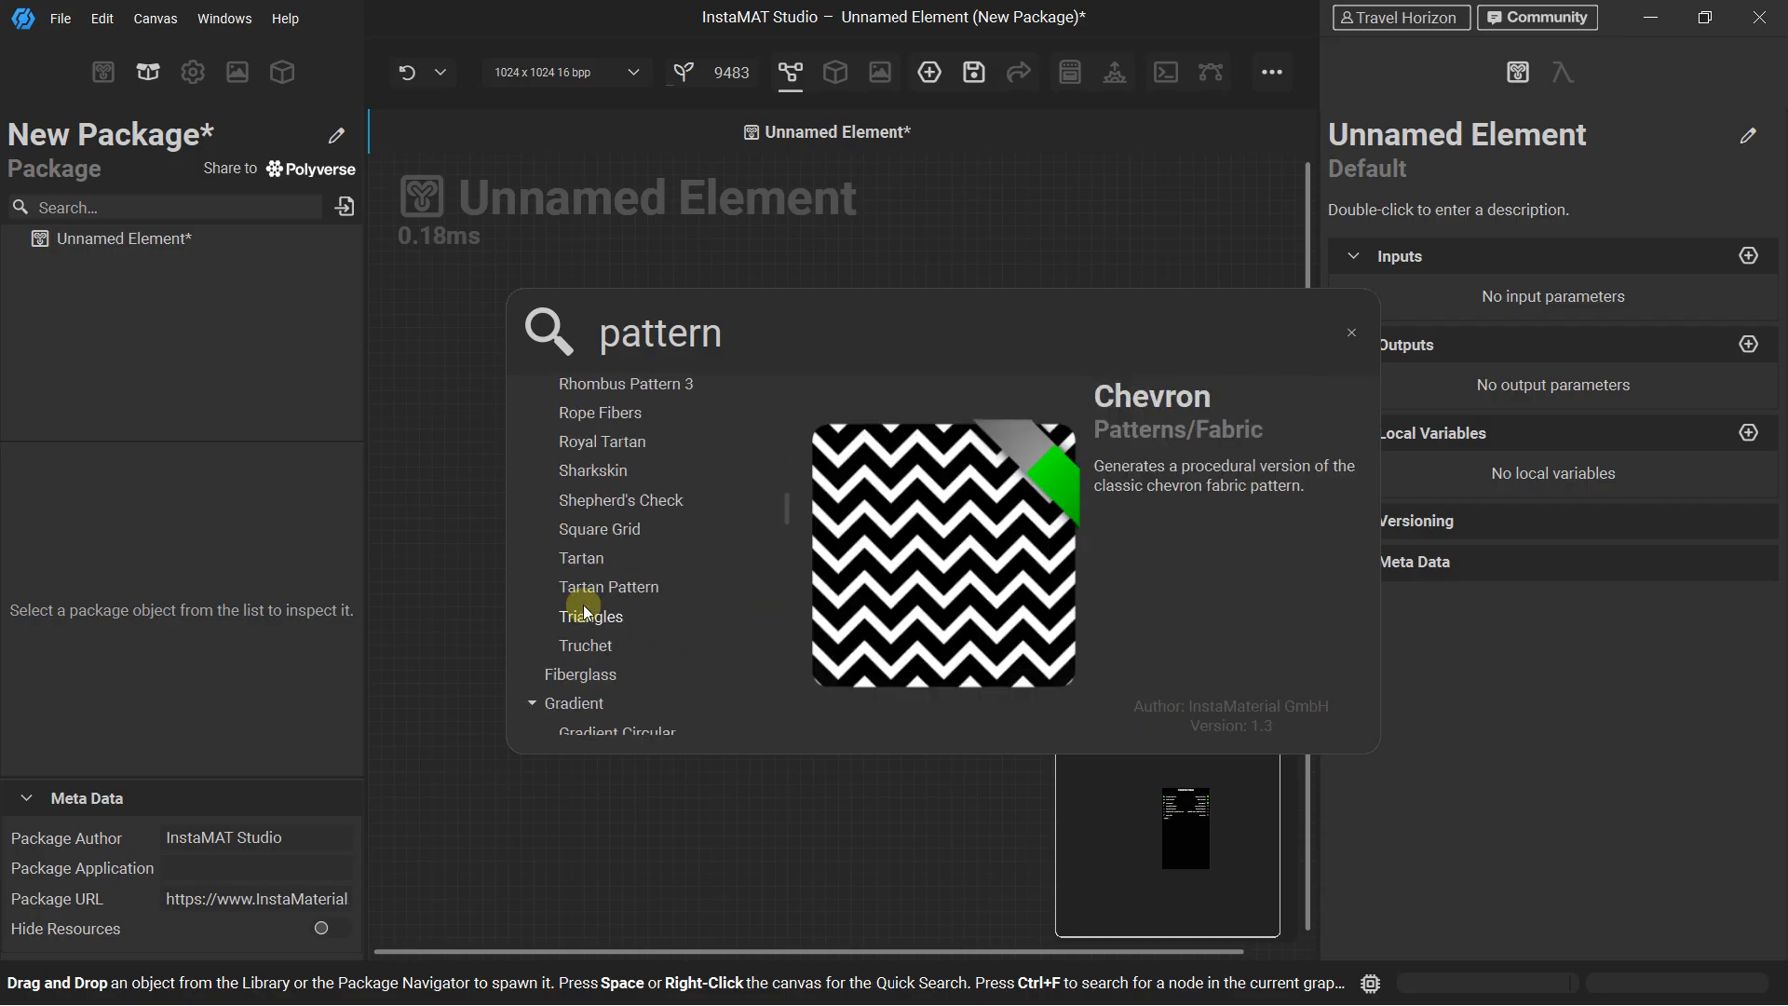
scroll(592, 525, "down", 3)
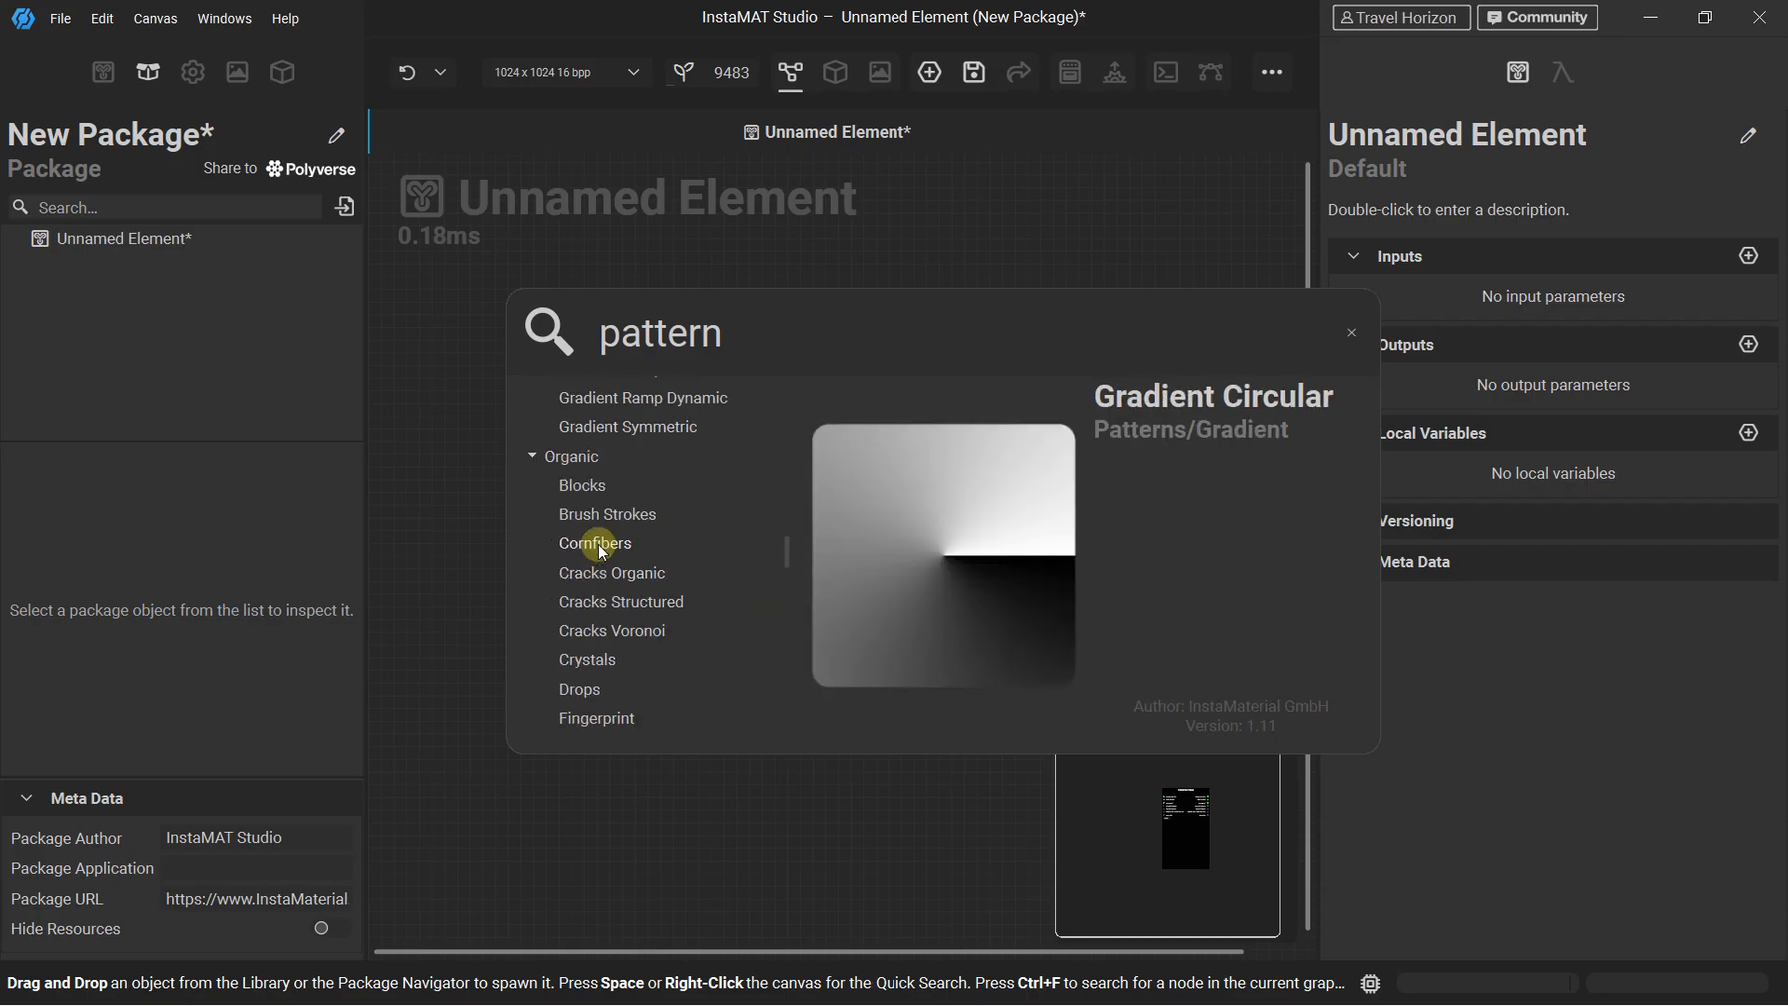
scroll(591, 526, "down", 3)
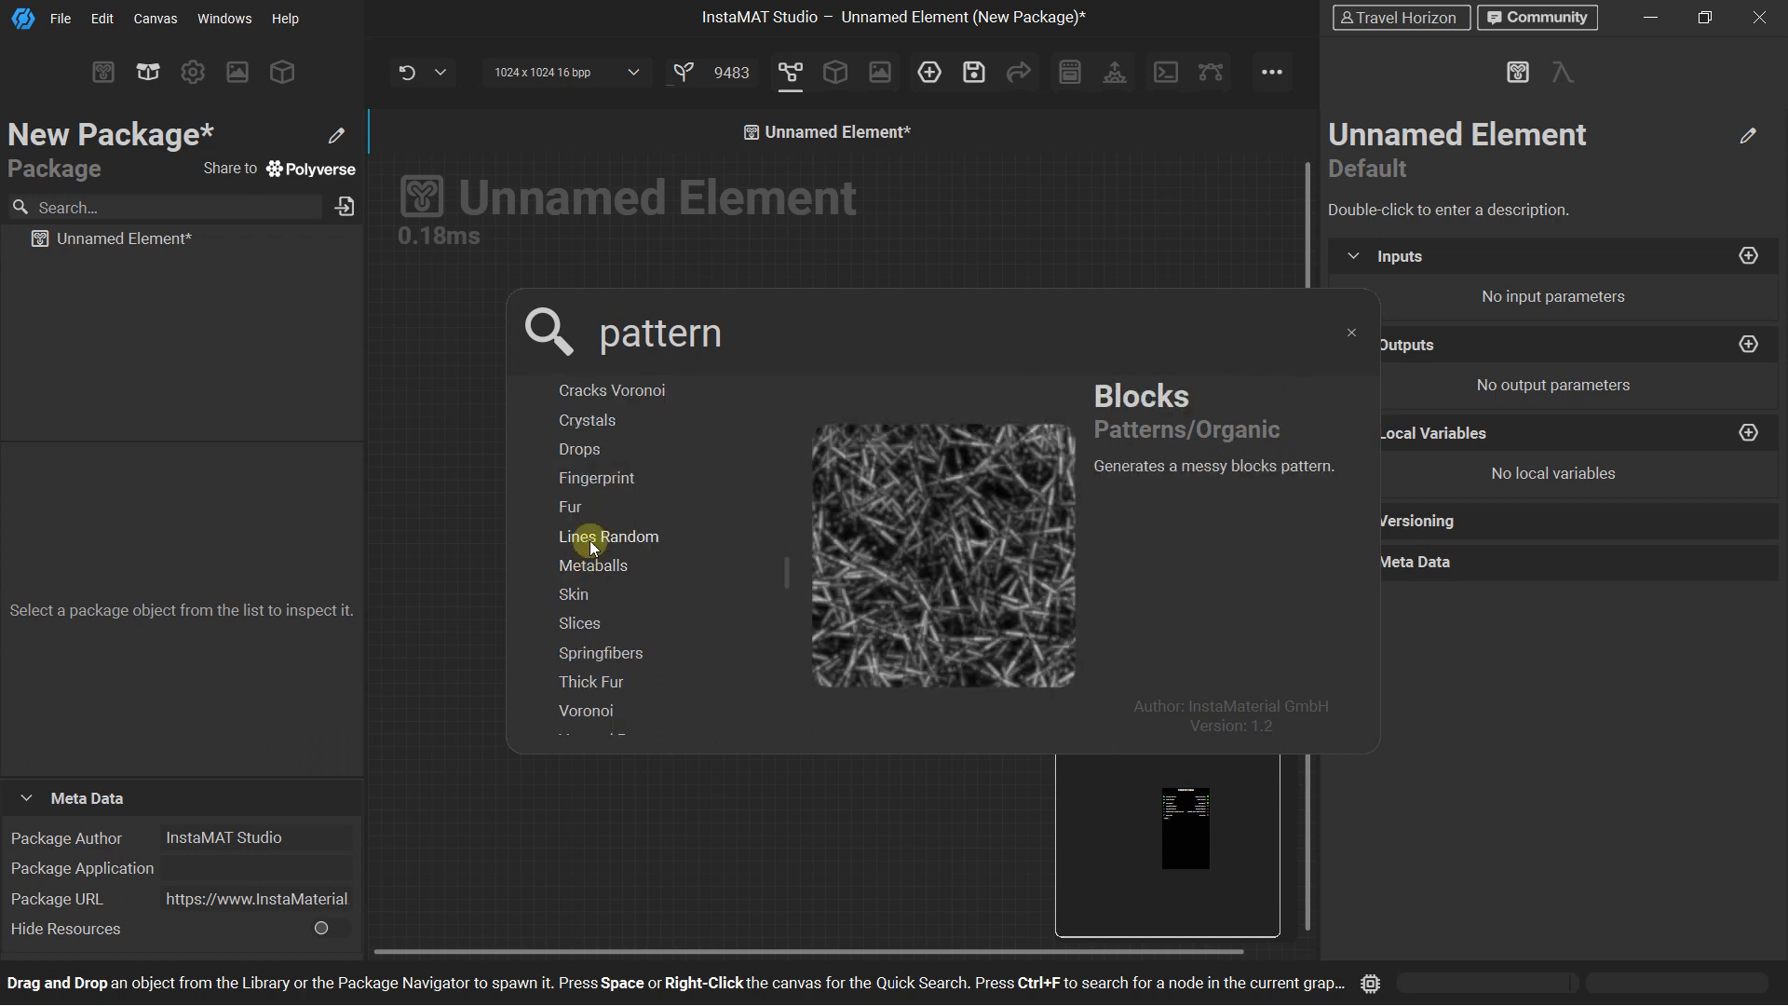
scroll(601, 531, "down", 3)
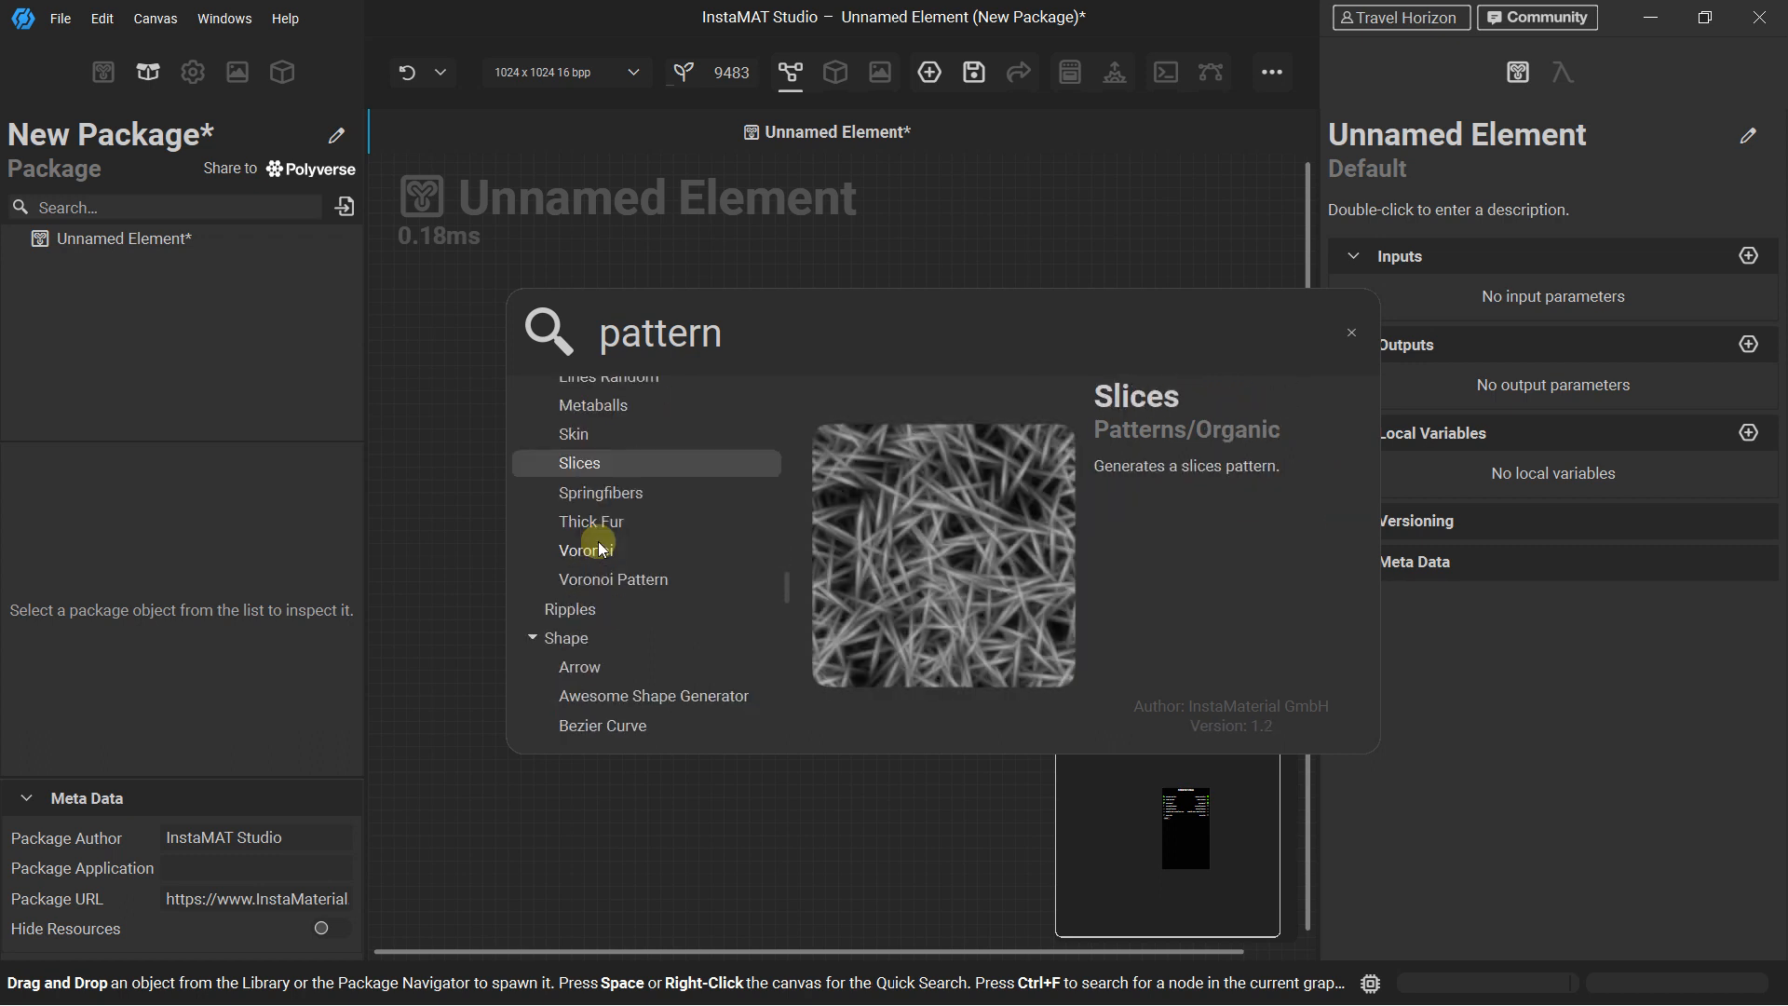
scroll(585, 471, "down", 3)
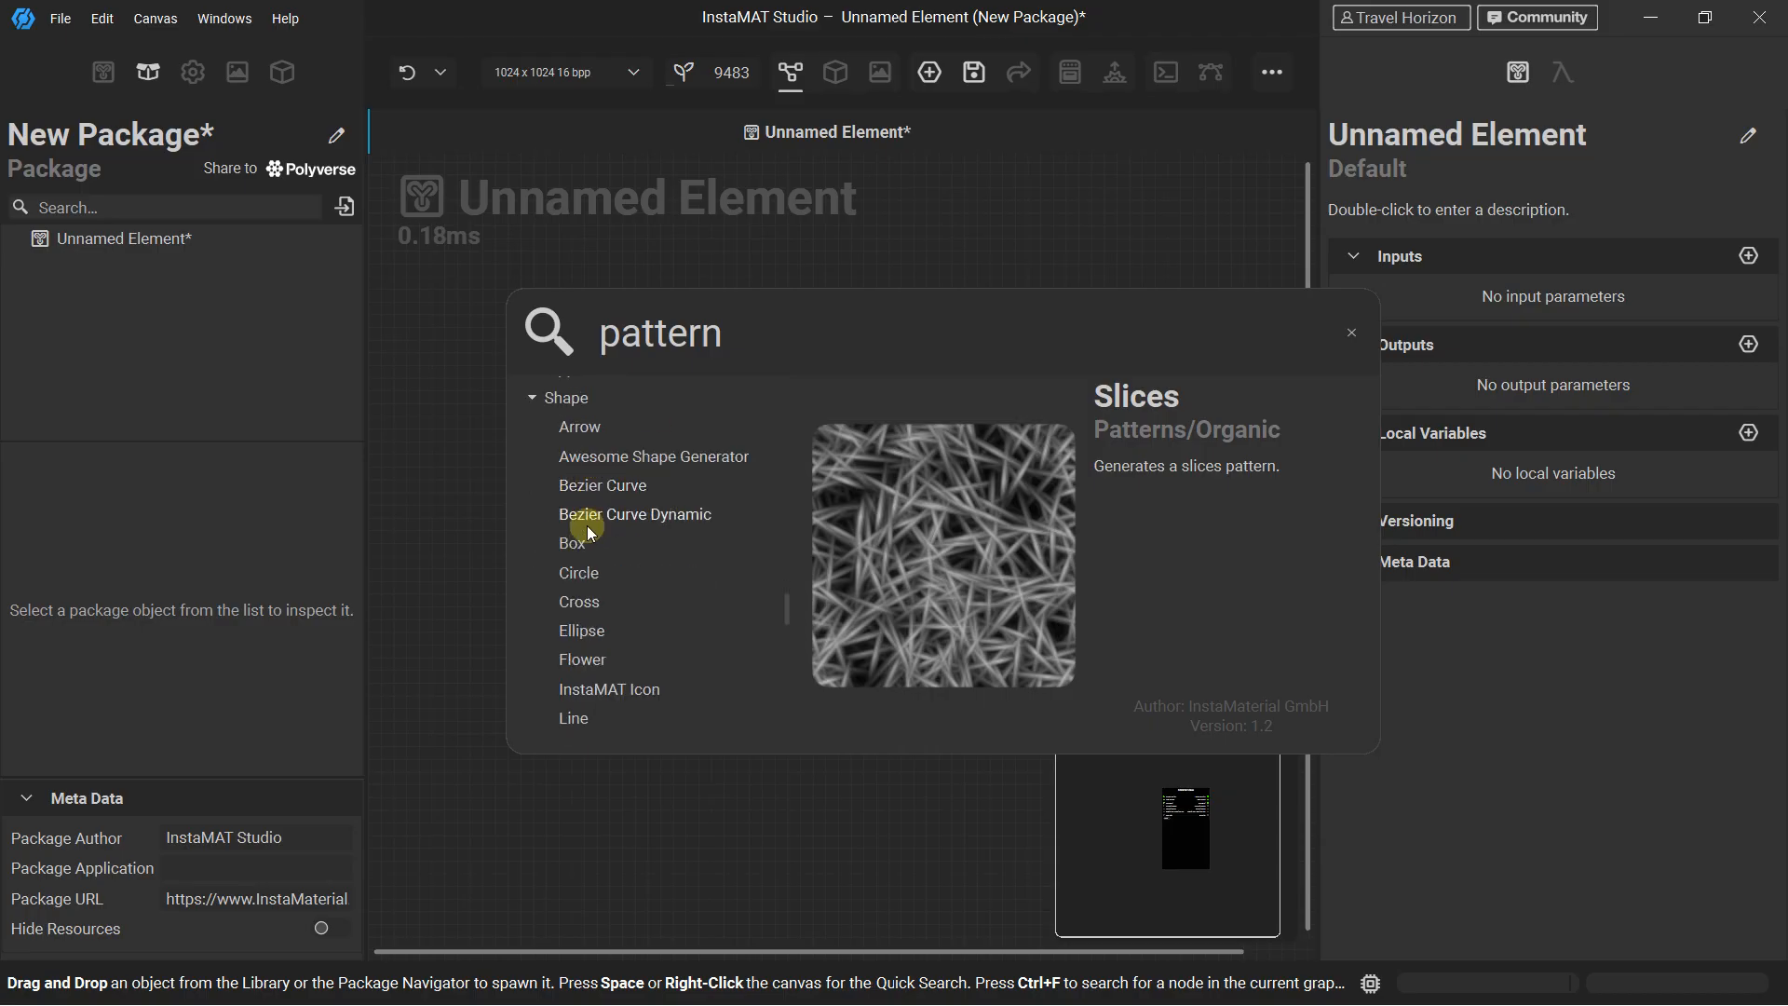
scroll(592, 513, "down", 5)
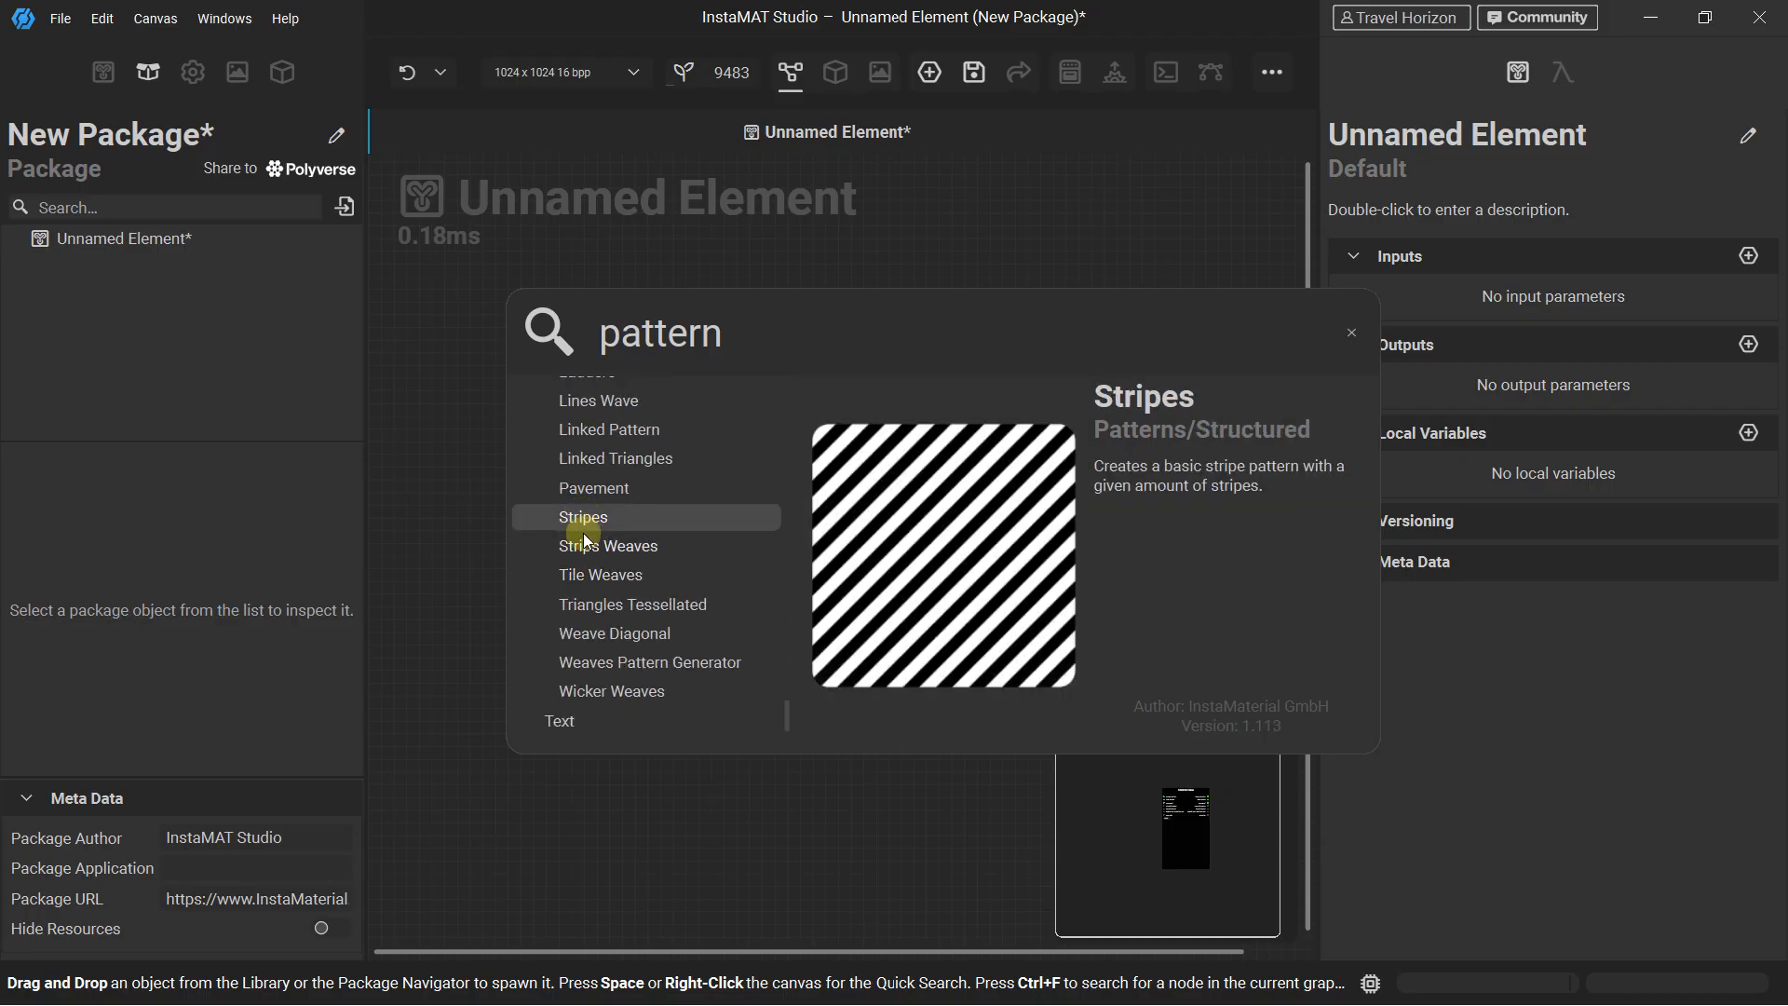
key("Down")
key("Down")
key("Down")
key("Down")
key("Down")
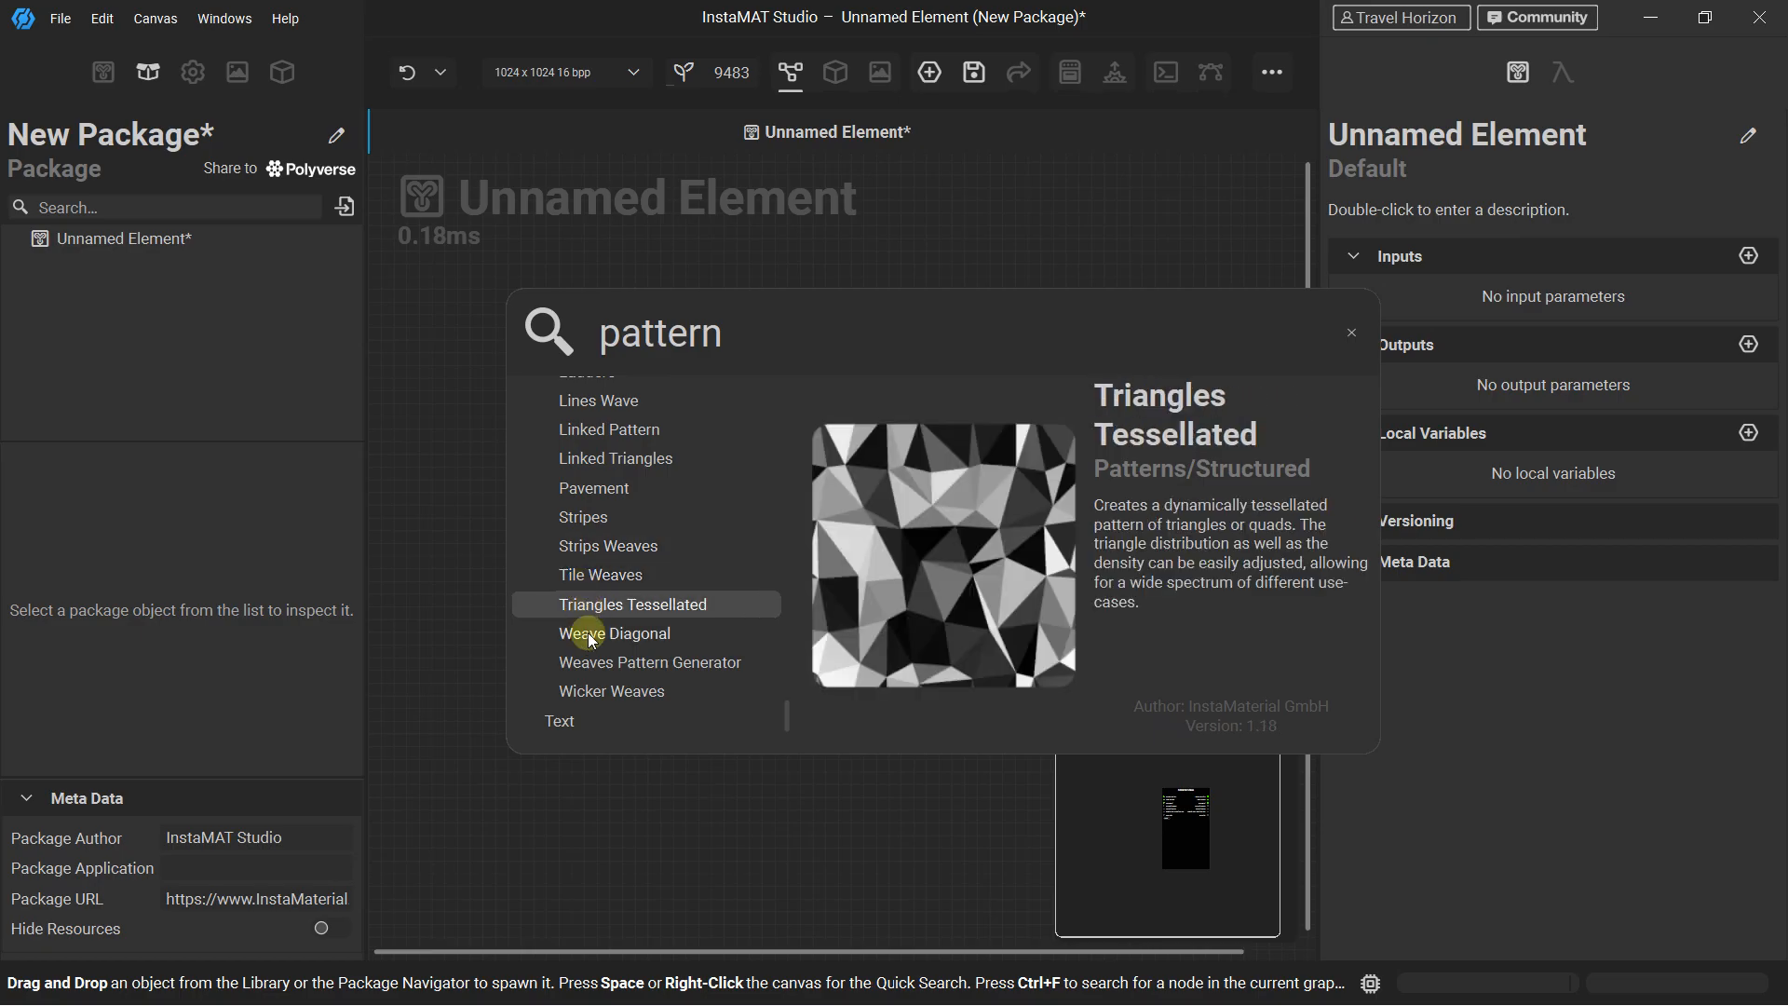
scroll(591, 604, "up", 6)
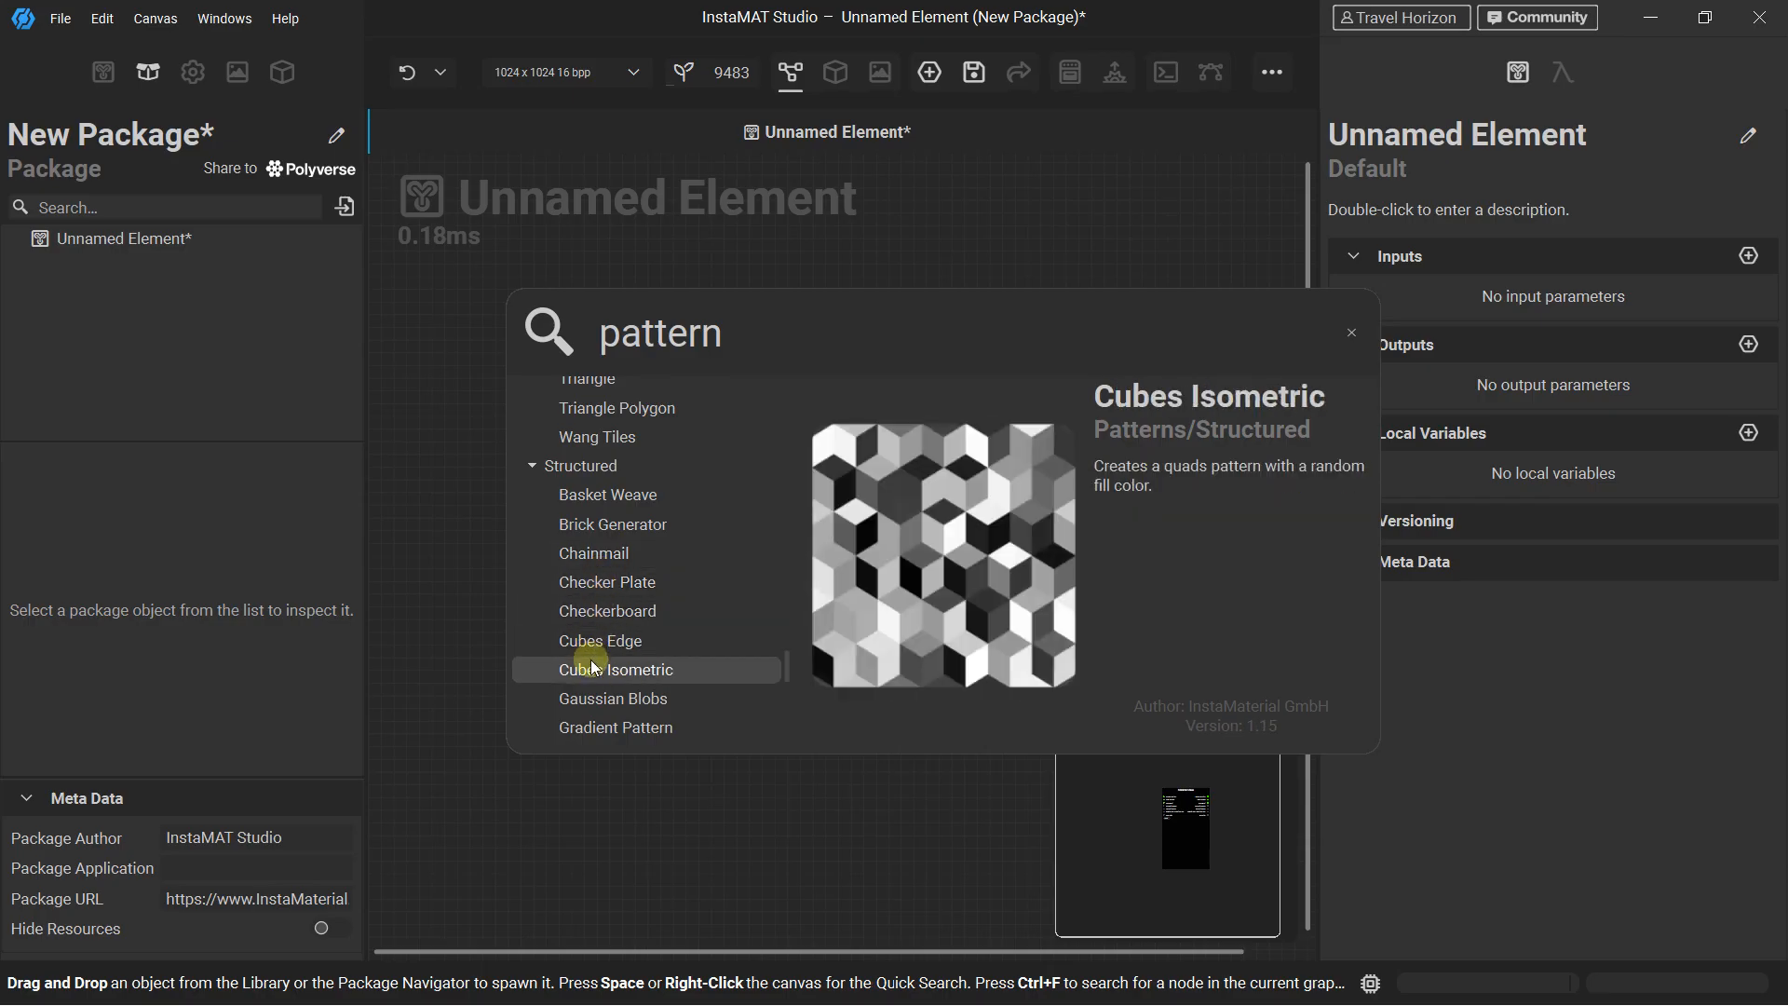
scroll(619, 652, "up", 12)
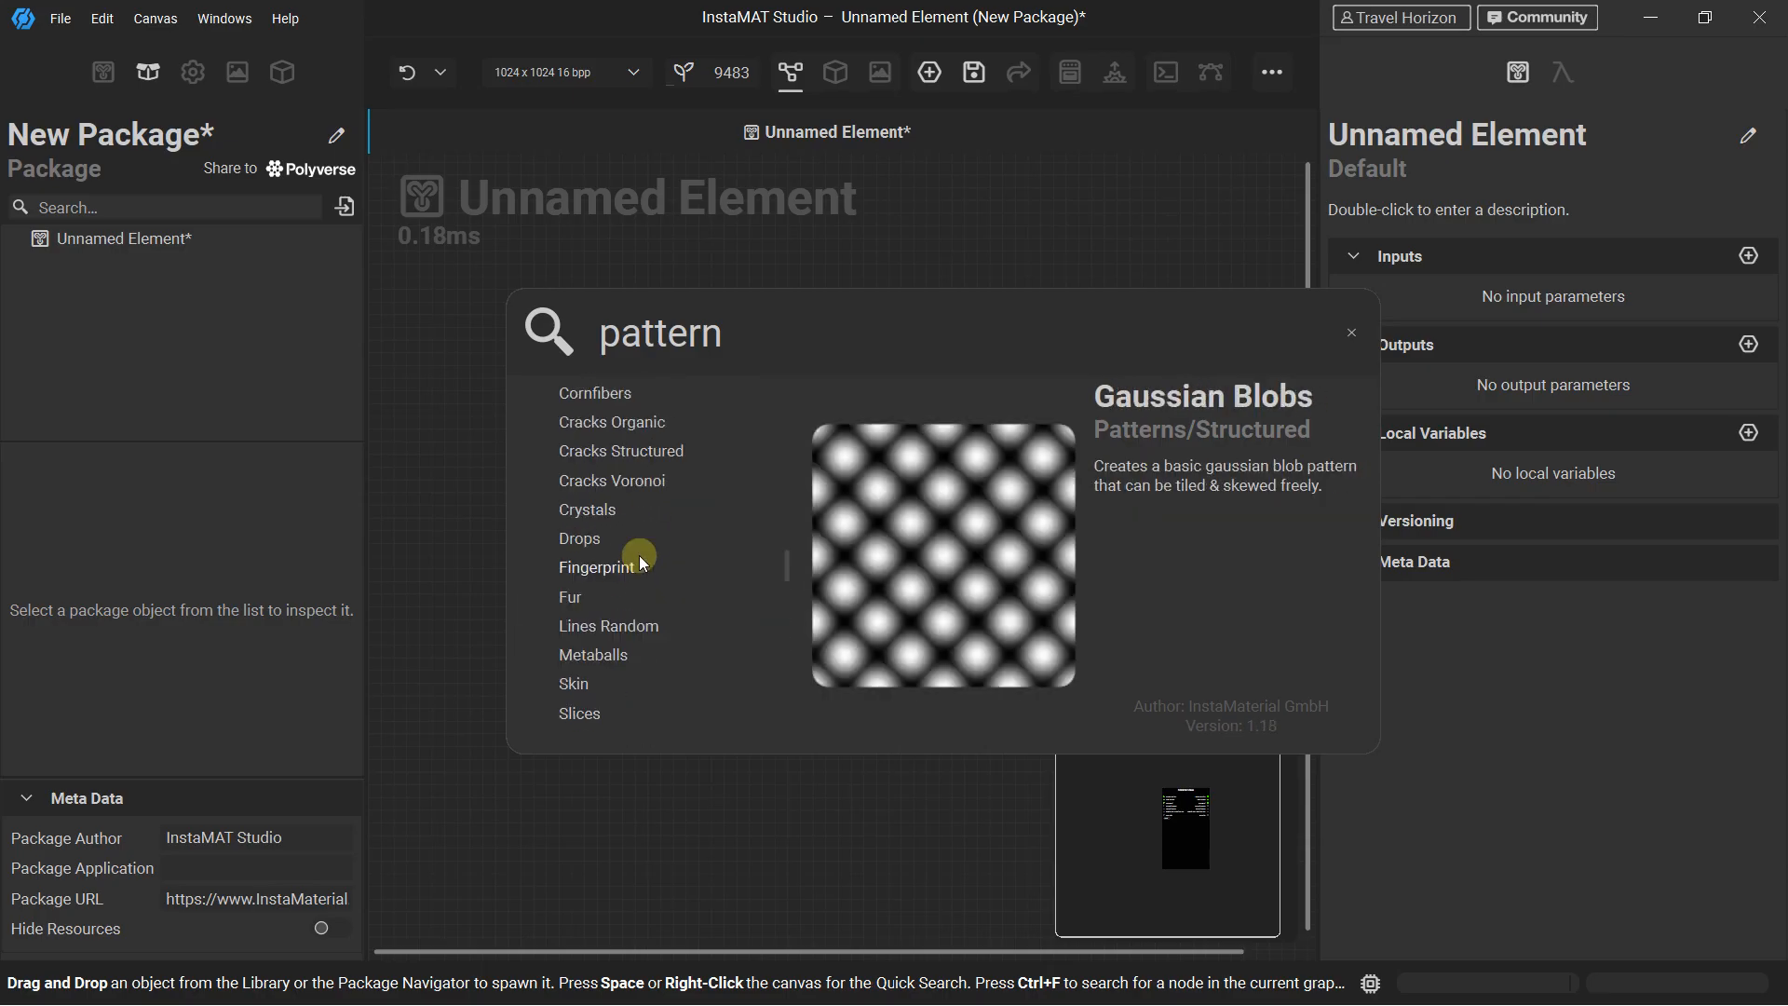
scroll(605, 614, "up", 5)
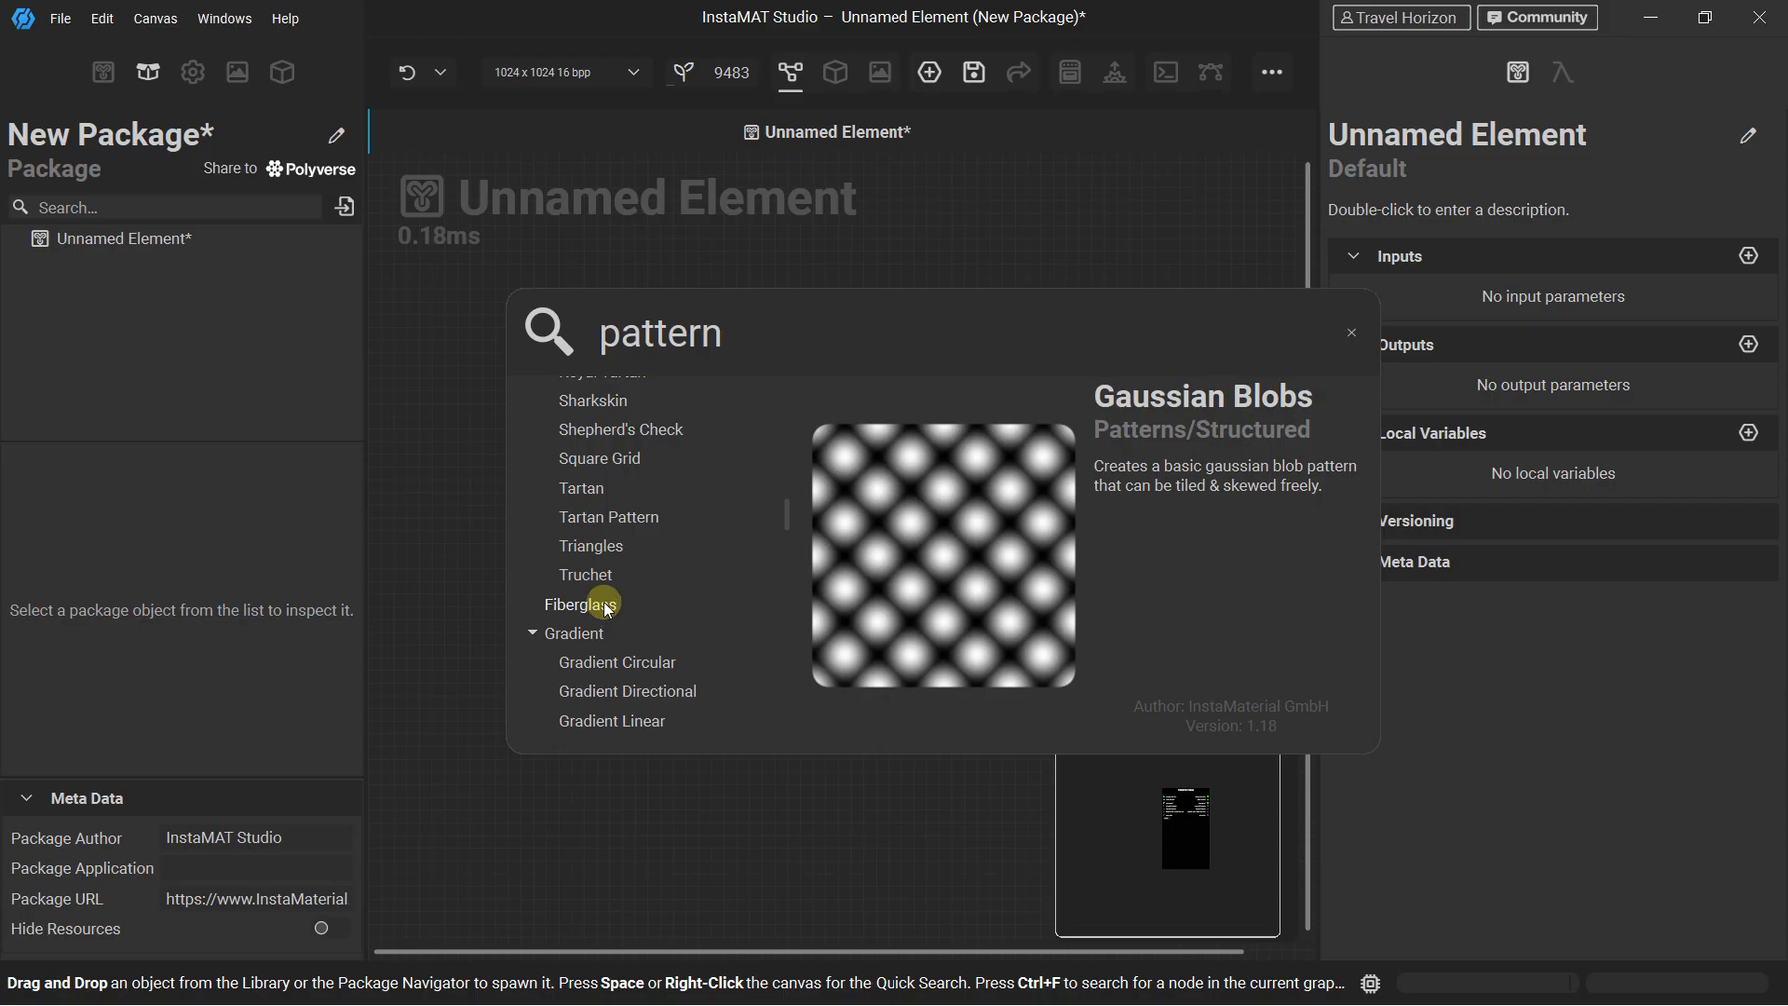
scroll(615, 578, "up", 15)
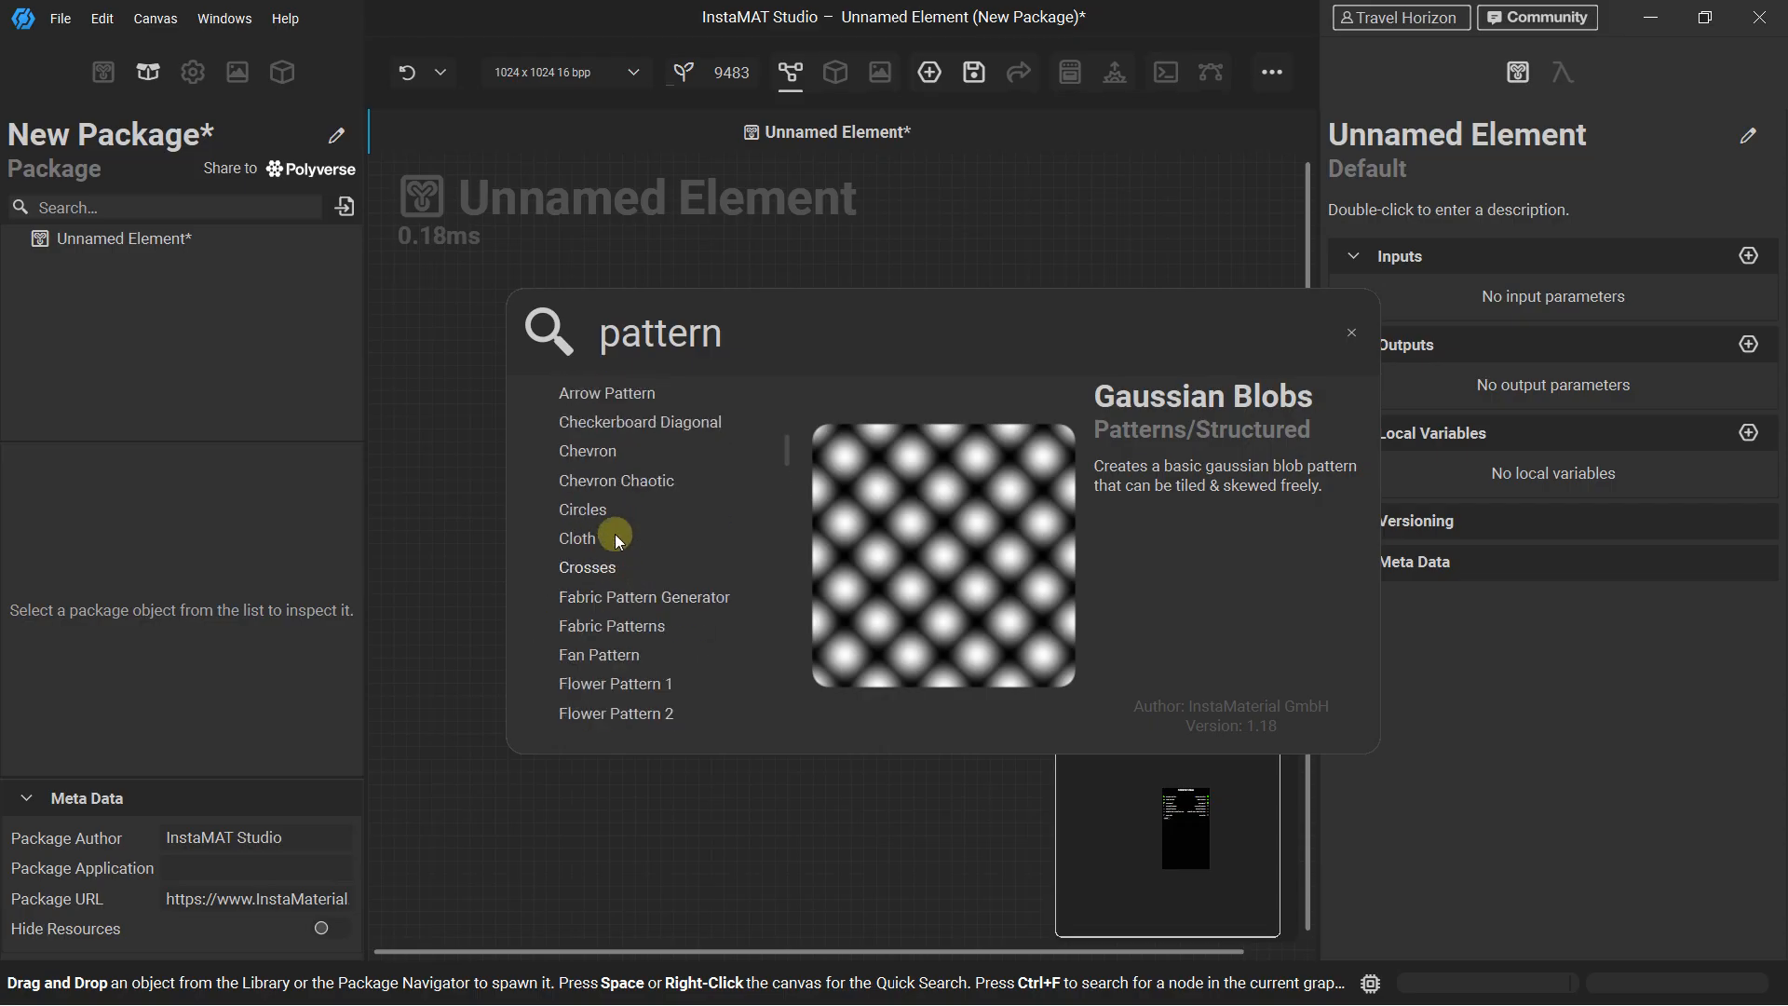
left_click(579, 538)
left_click(587, 567)
scroll(597, 568, "up", 3)
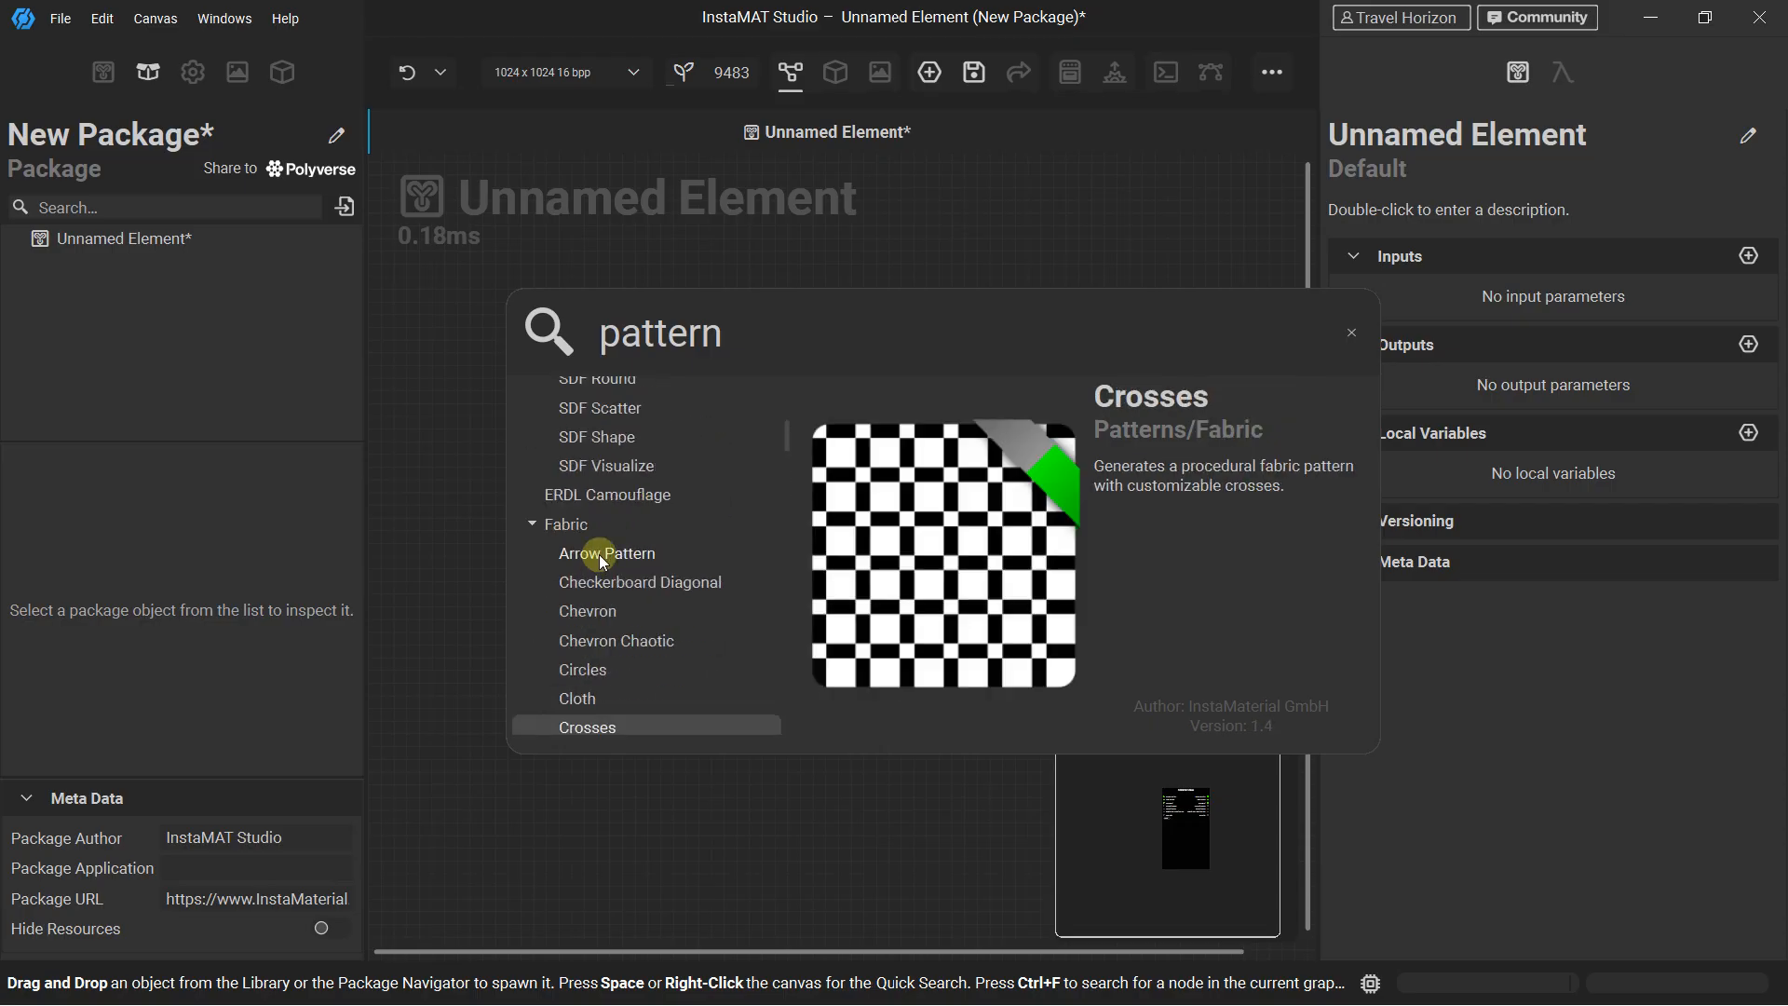
Add the Chevron fabric pattern node and arrange it beside the Material Make node, leaving space between them
left_click(604, 612)
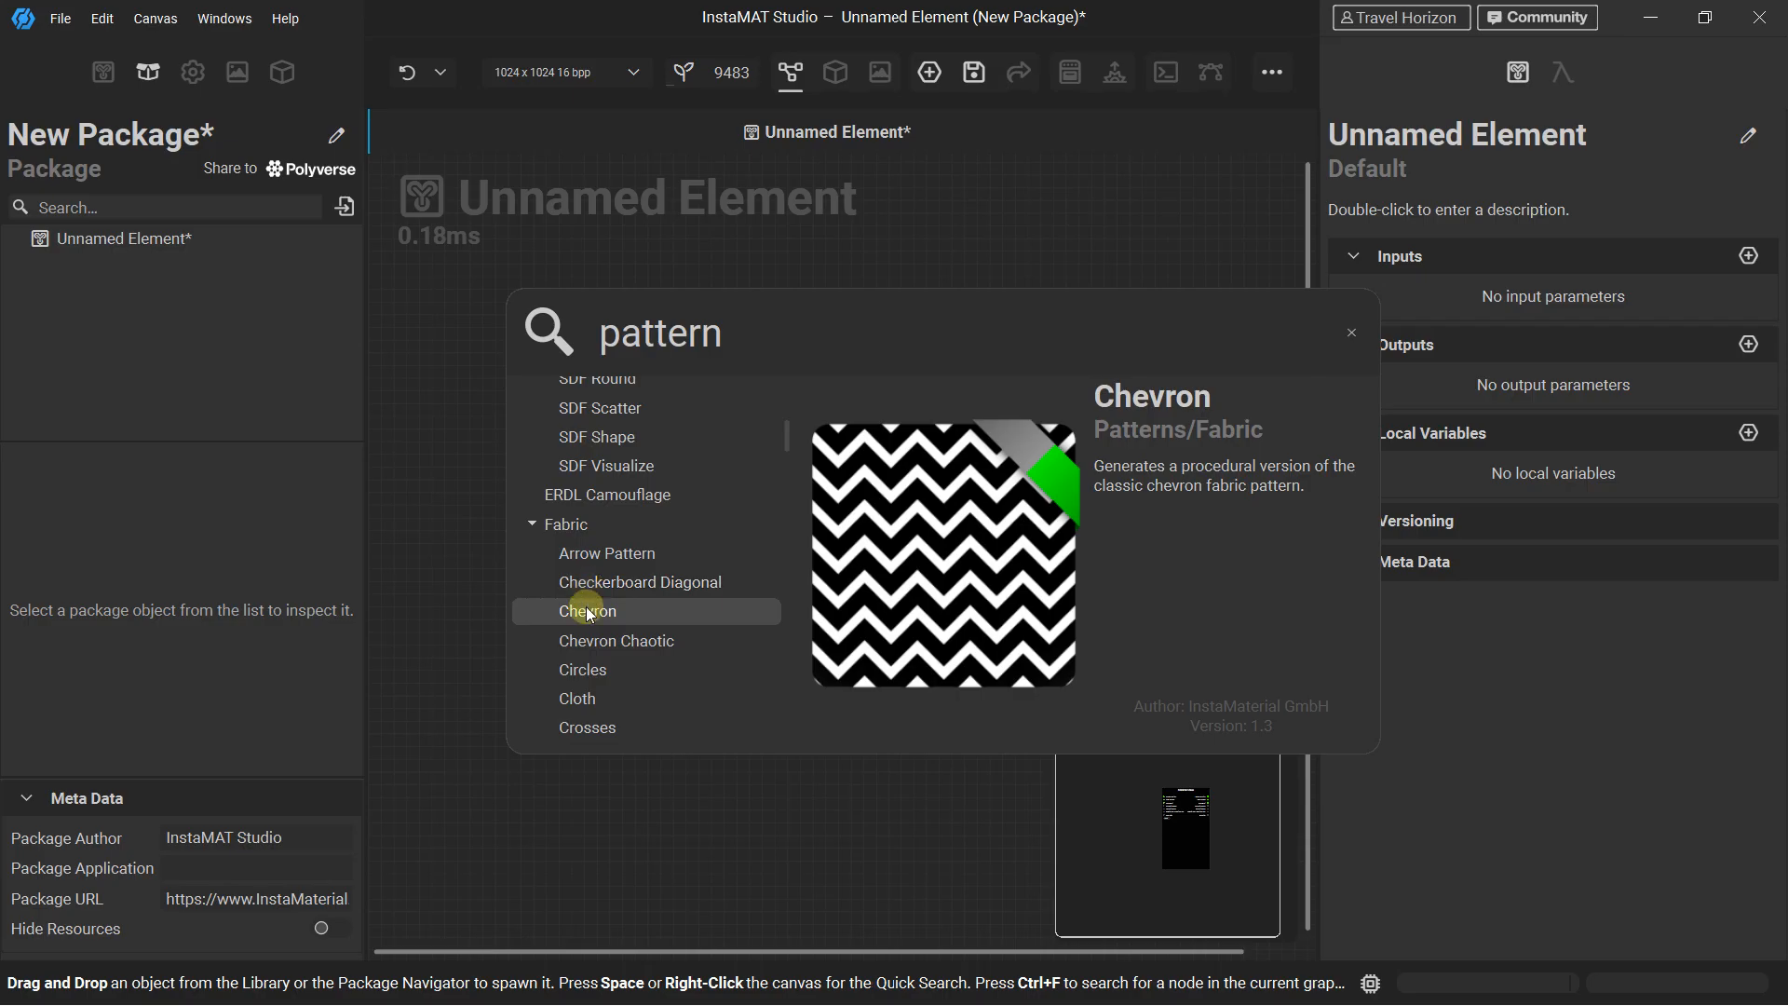
double_click(586, 611)
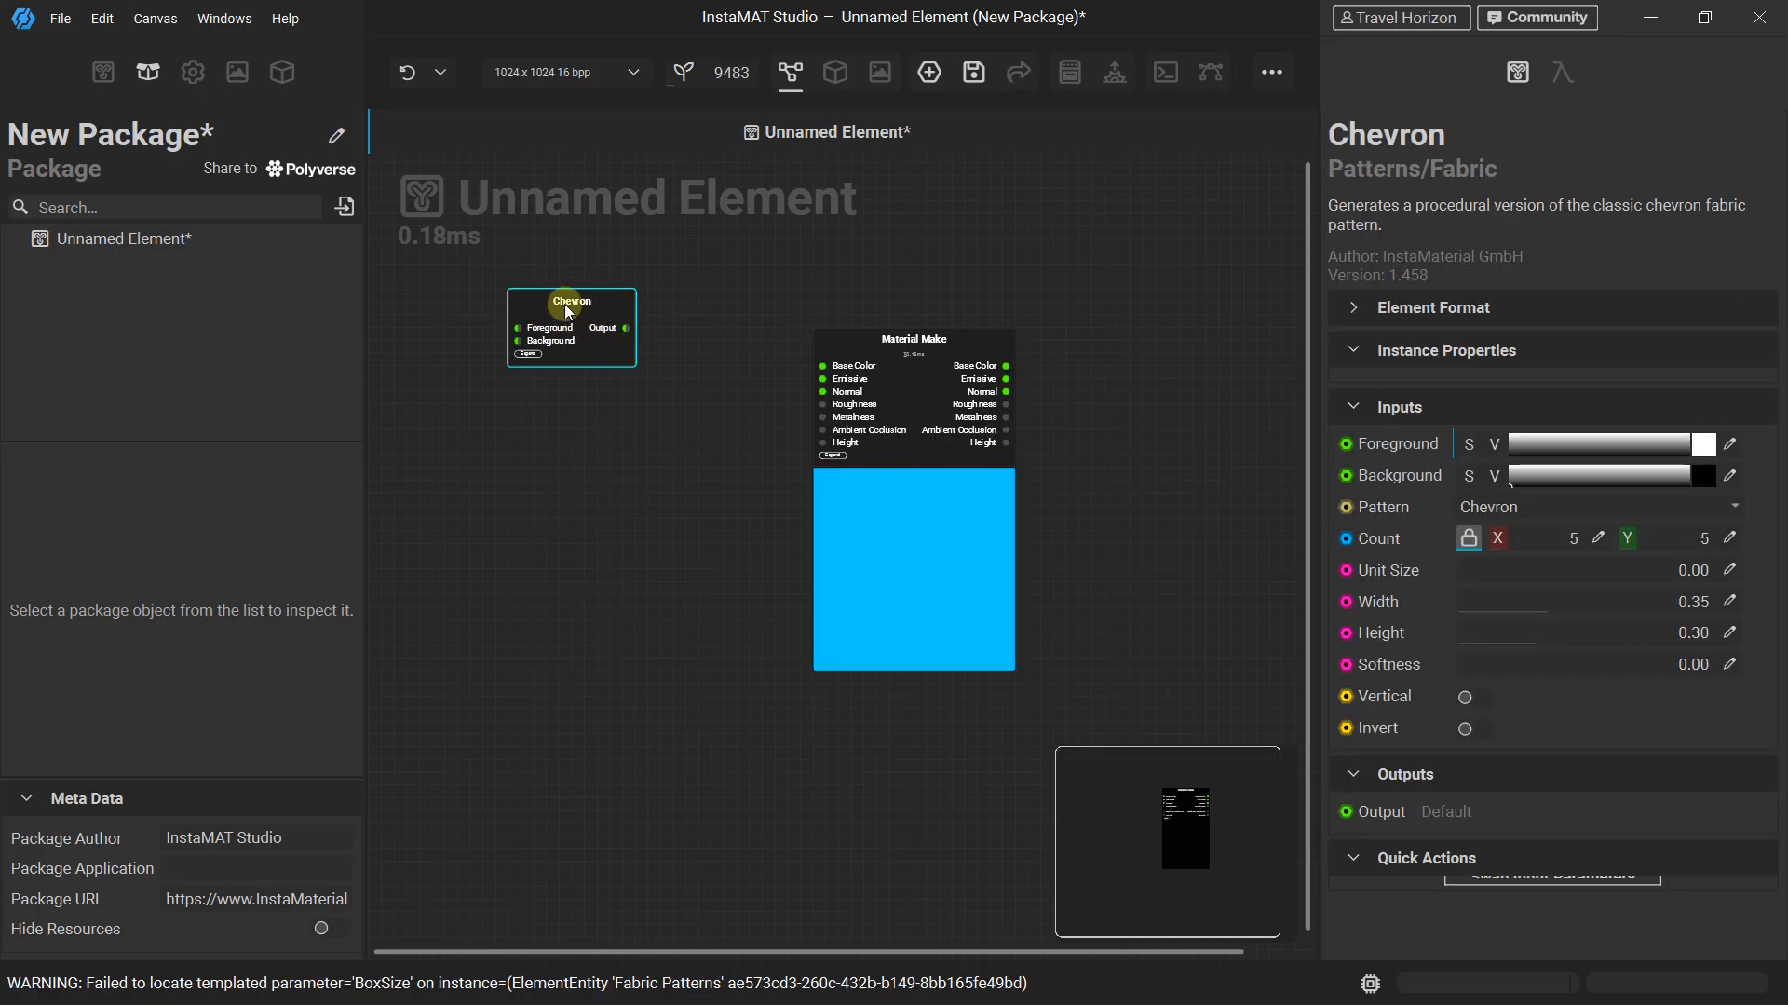
scroll(578, 308, "up", 2)
left_click_drag(614, 314, 544, 319)
scroll(542, 322, "up", 2)
middle_click_drag(556, 326, 554, 351)
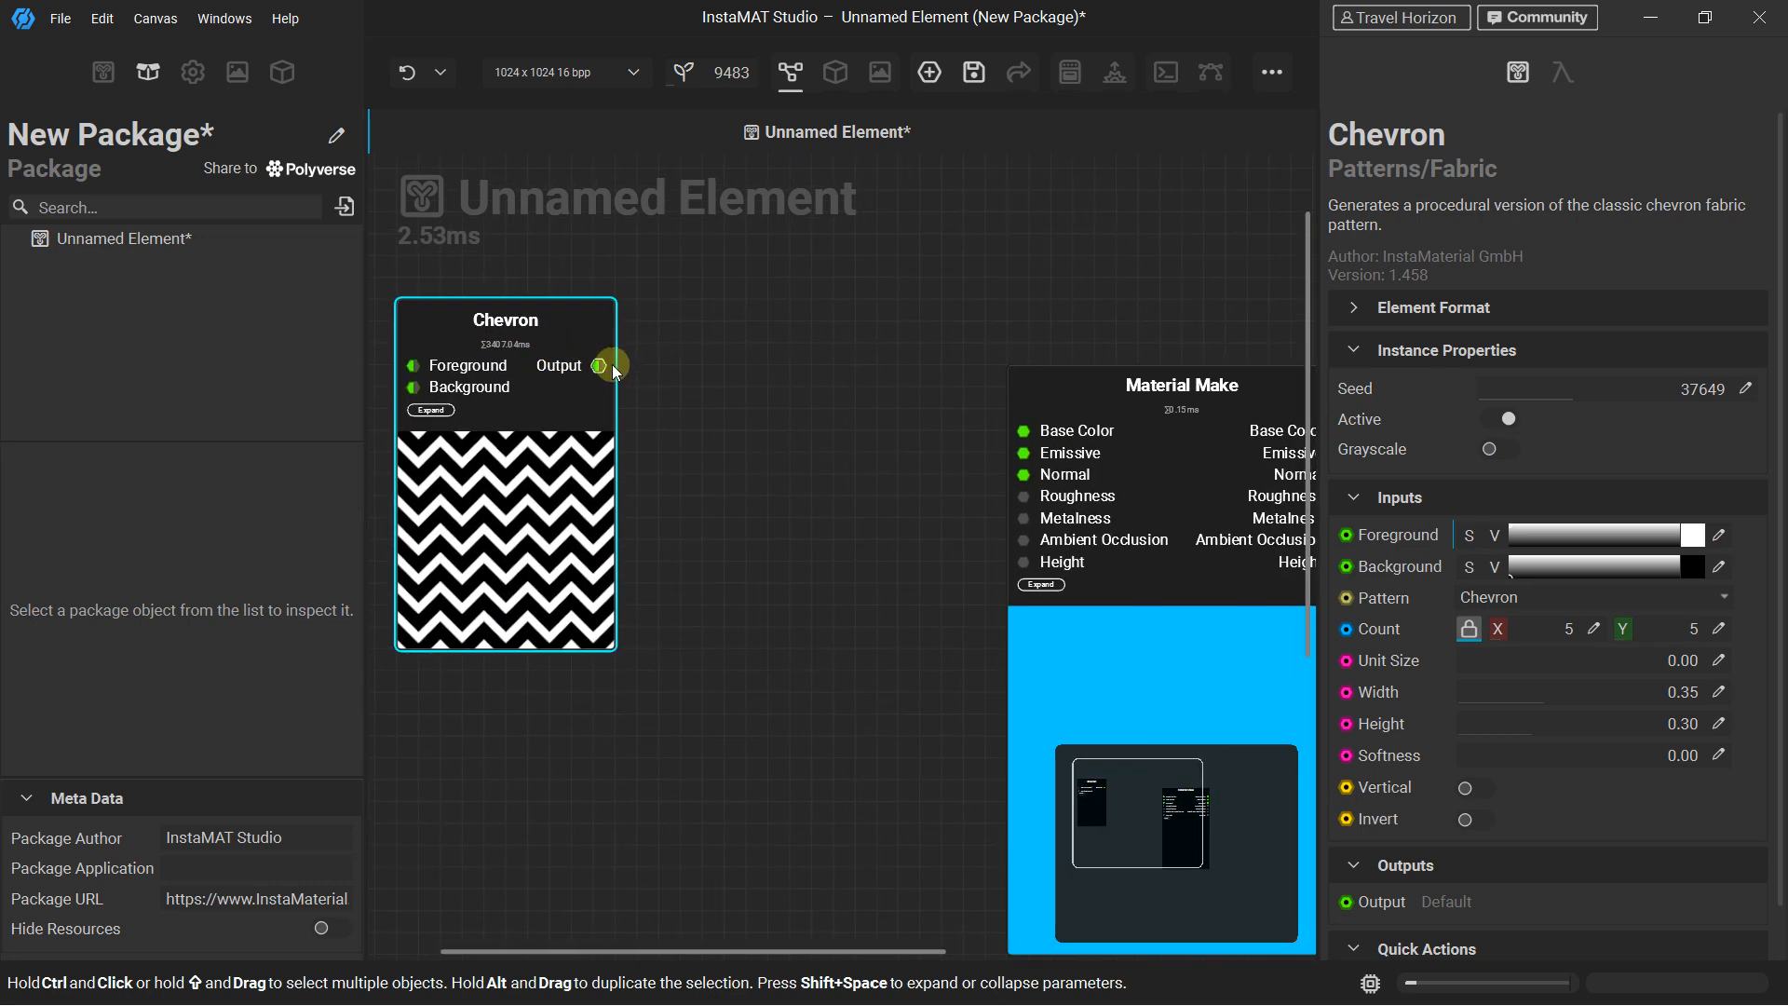
left_click_drag(1054, 377, 1004, 332)
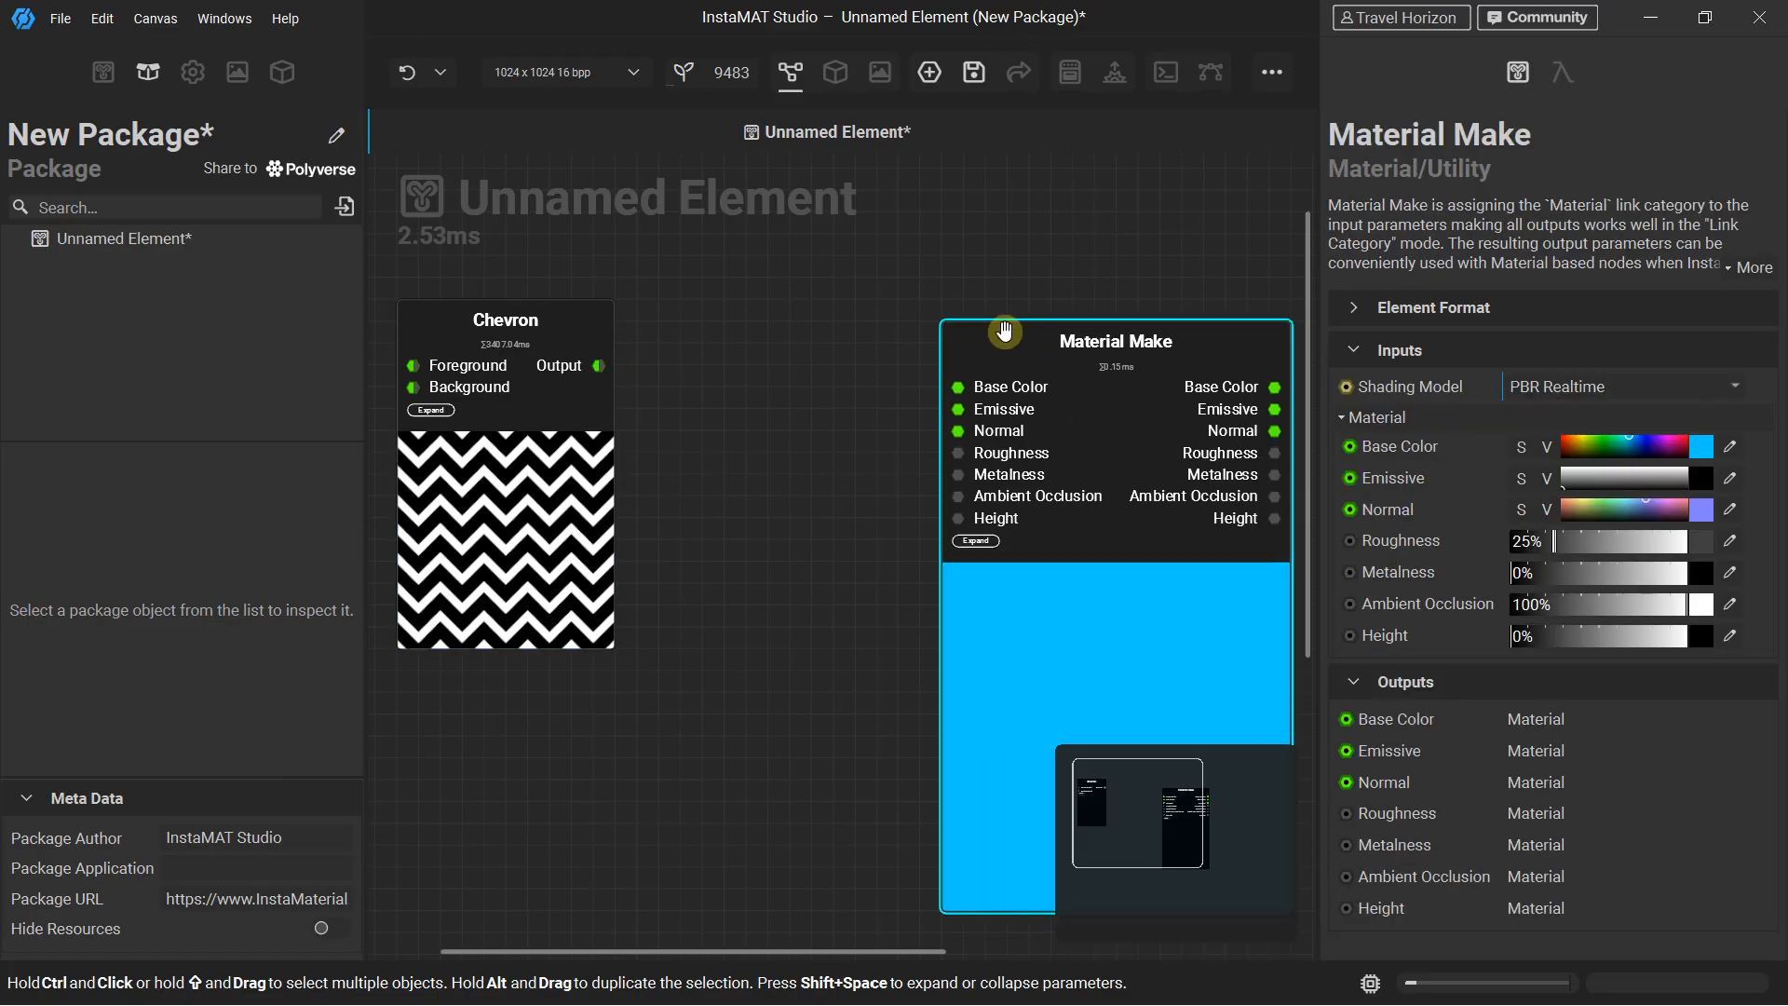
scroll(1004, 331, "down", 2)
scroll(1003, 331, "down", 1)
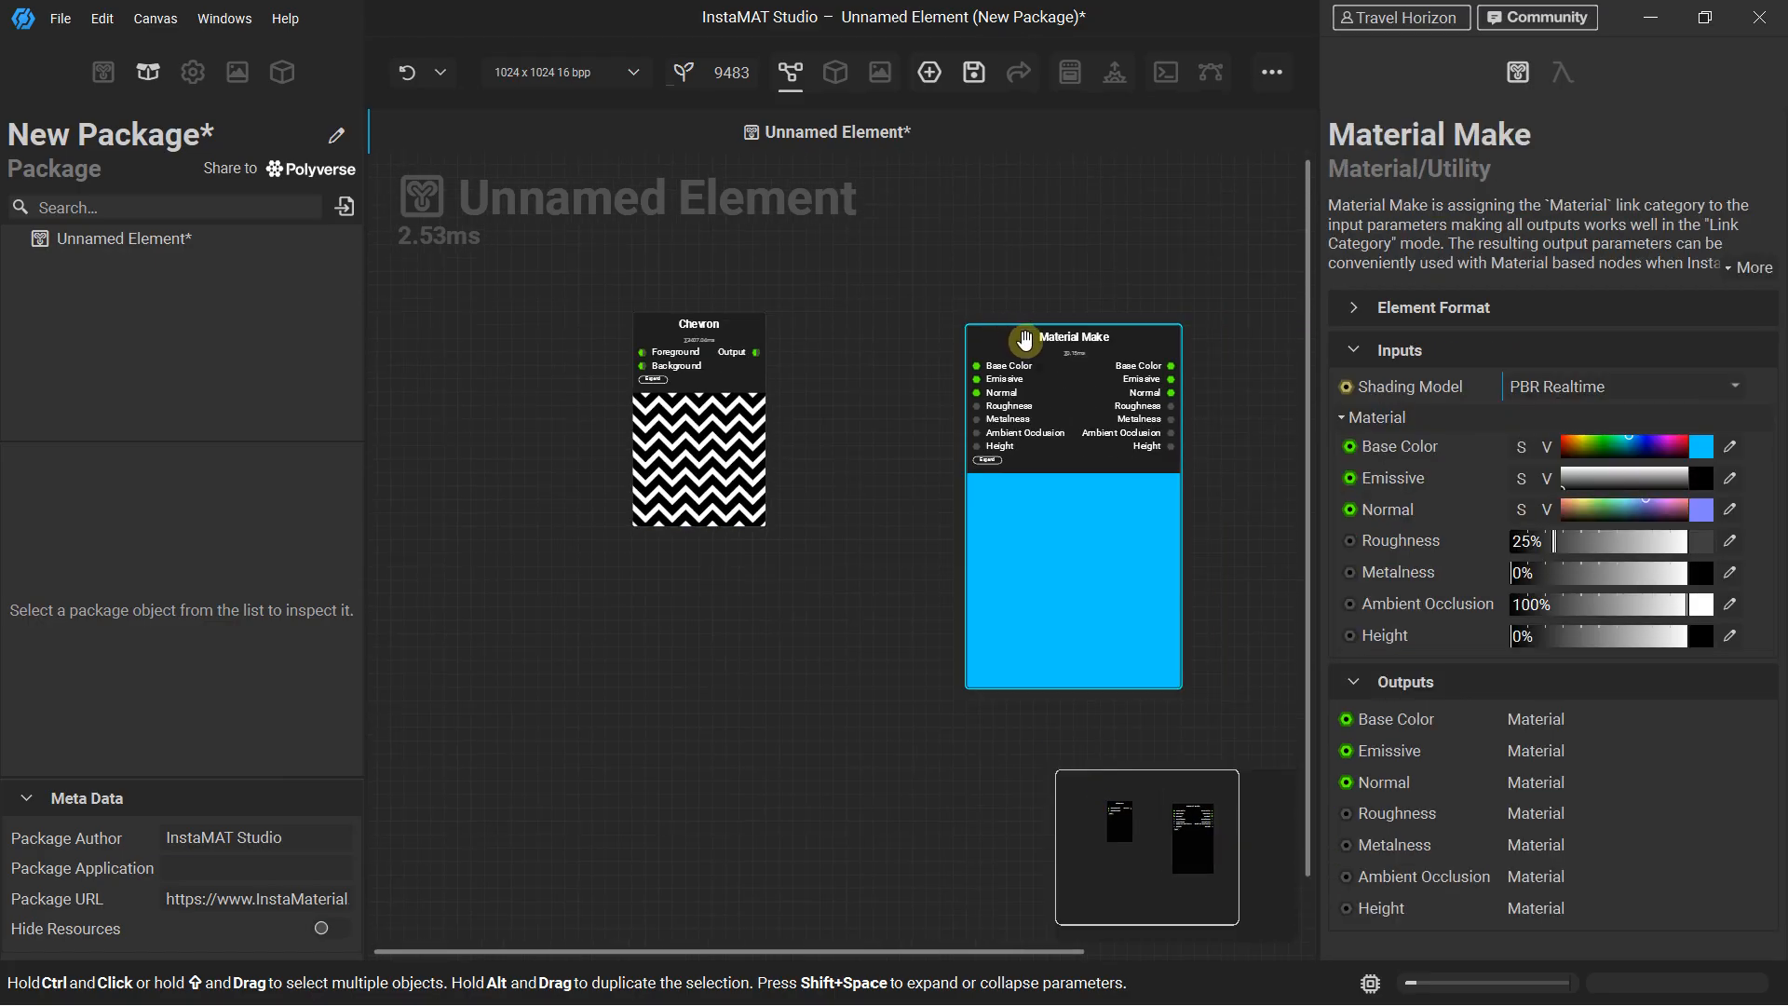
Preview the Material Make node as a 3D material
right_click(1025, 341)
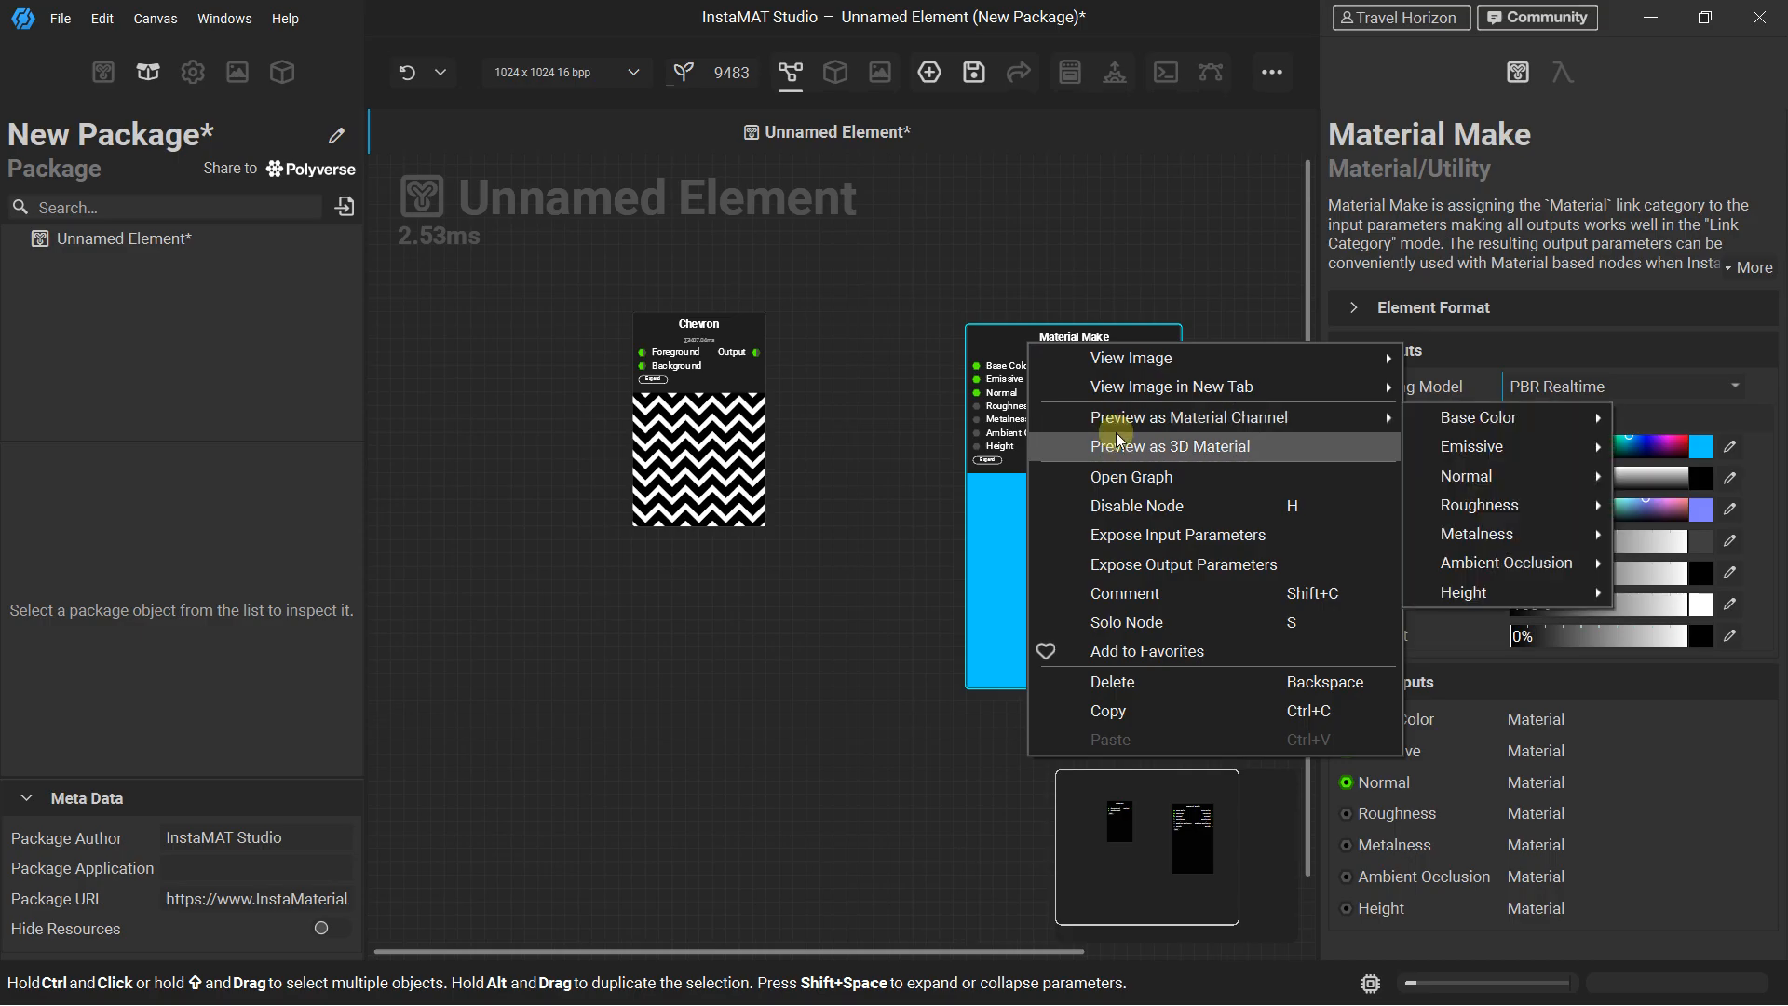
left_click(1116, 432)
left_click_drag(64, 507, 190, 183, "alt")
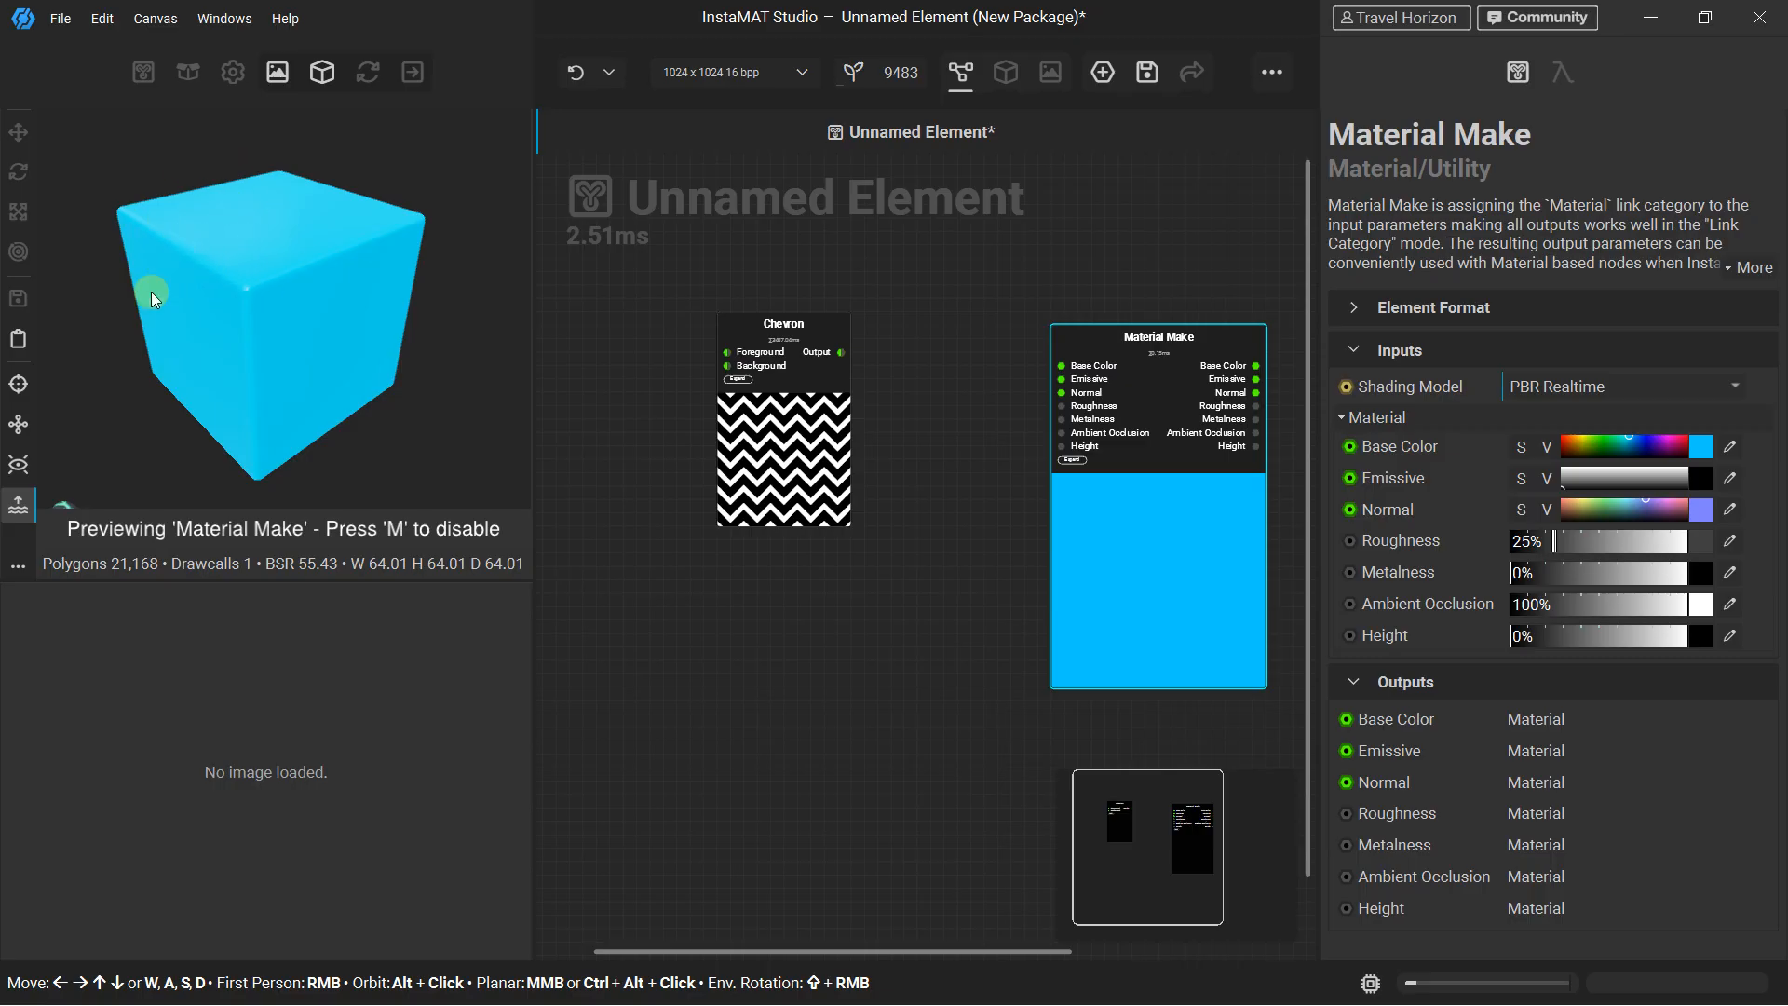
left_click(728, 340)
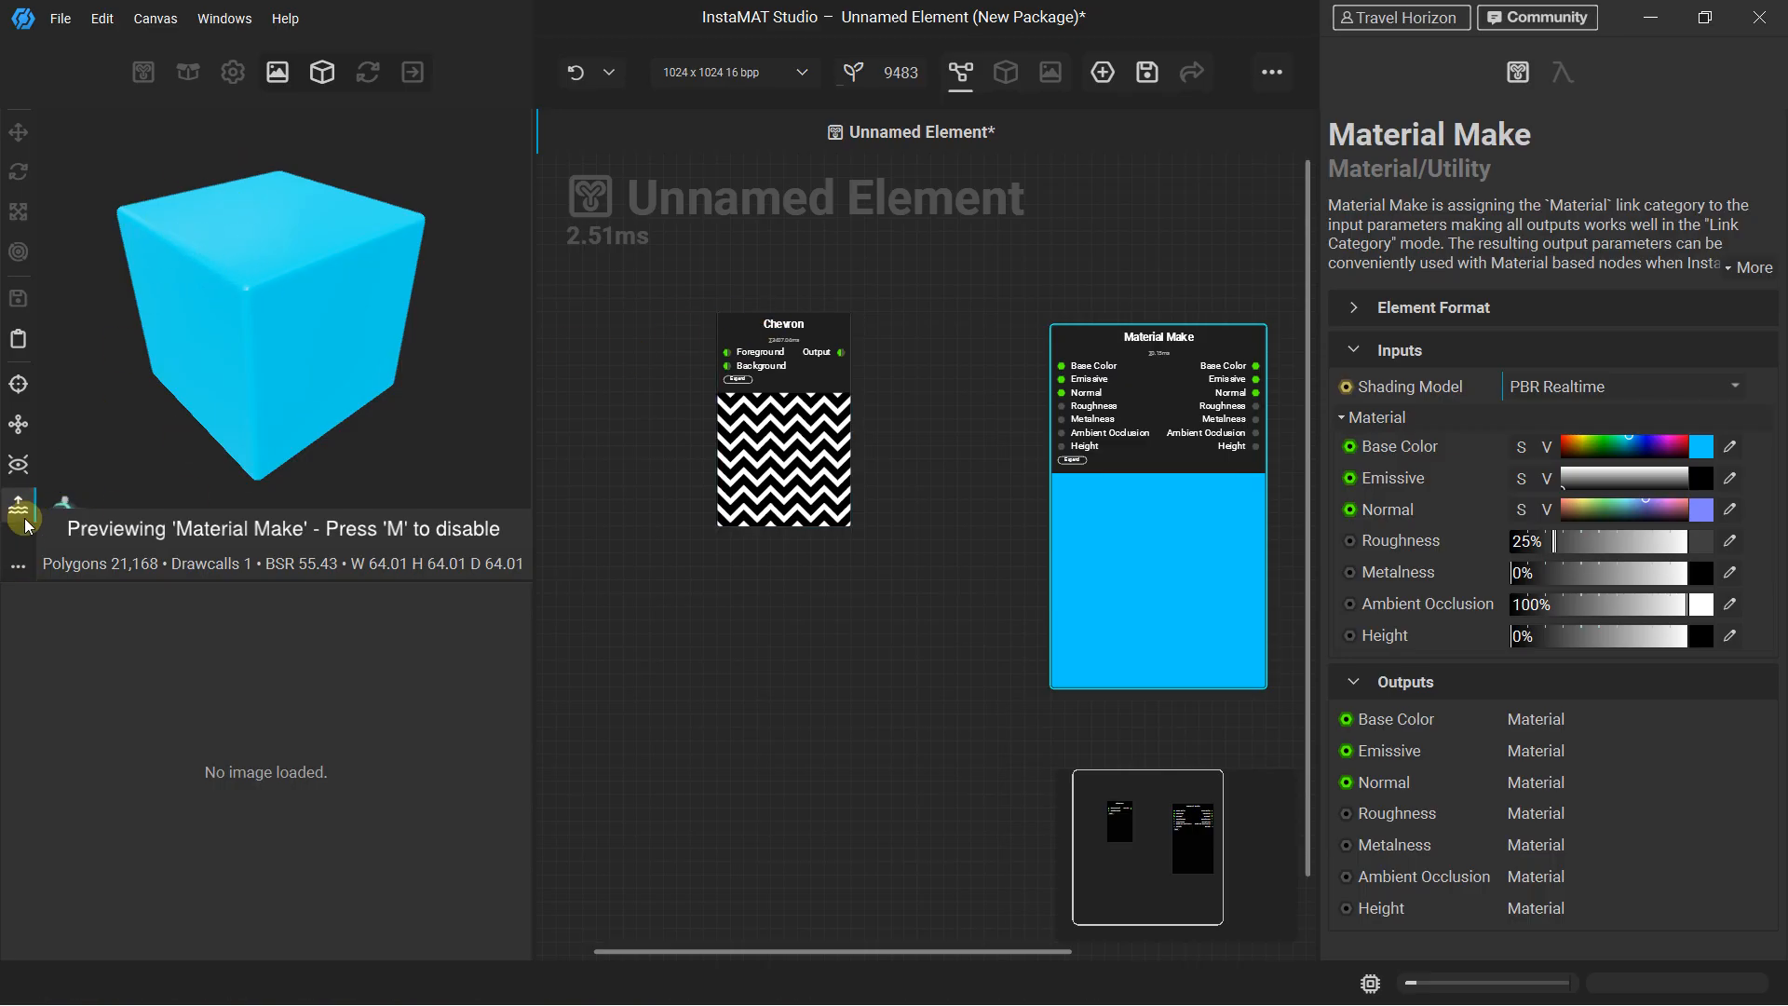
left_click(18, 566)
left_click(18, 566)
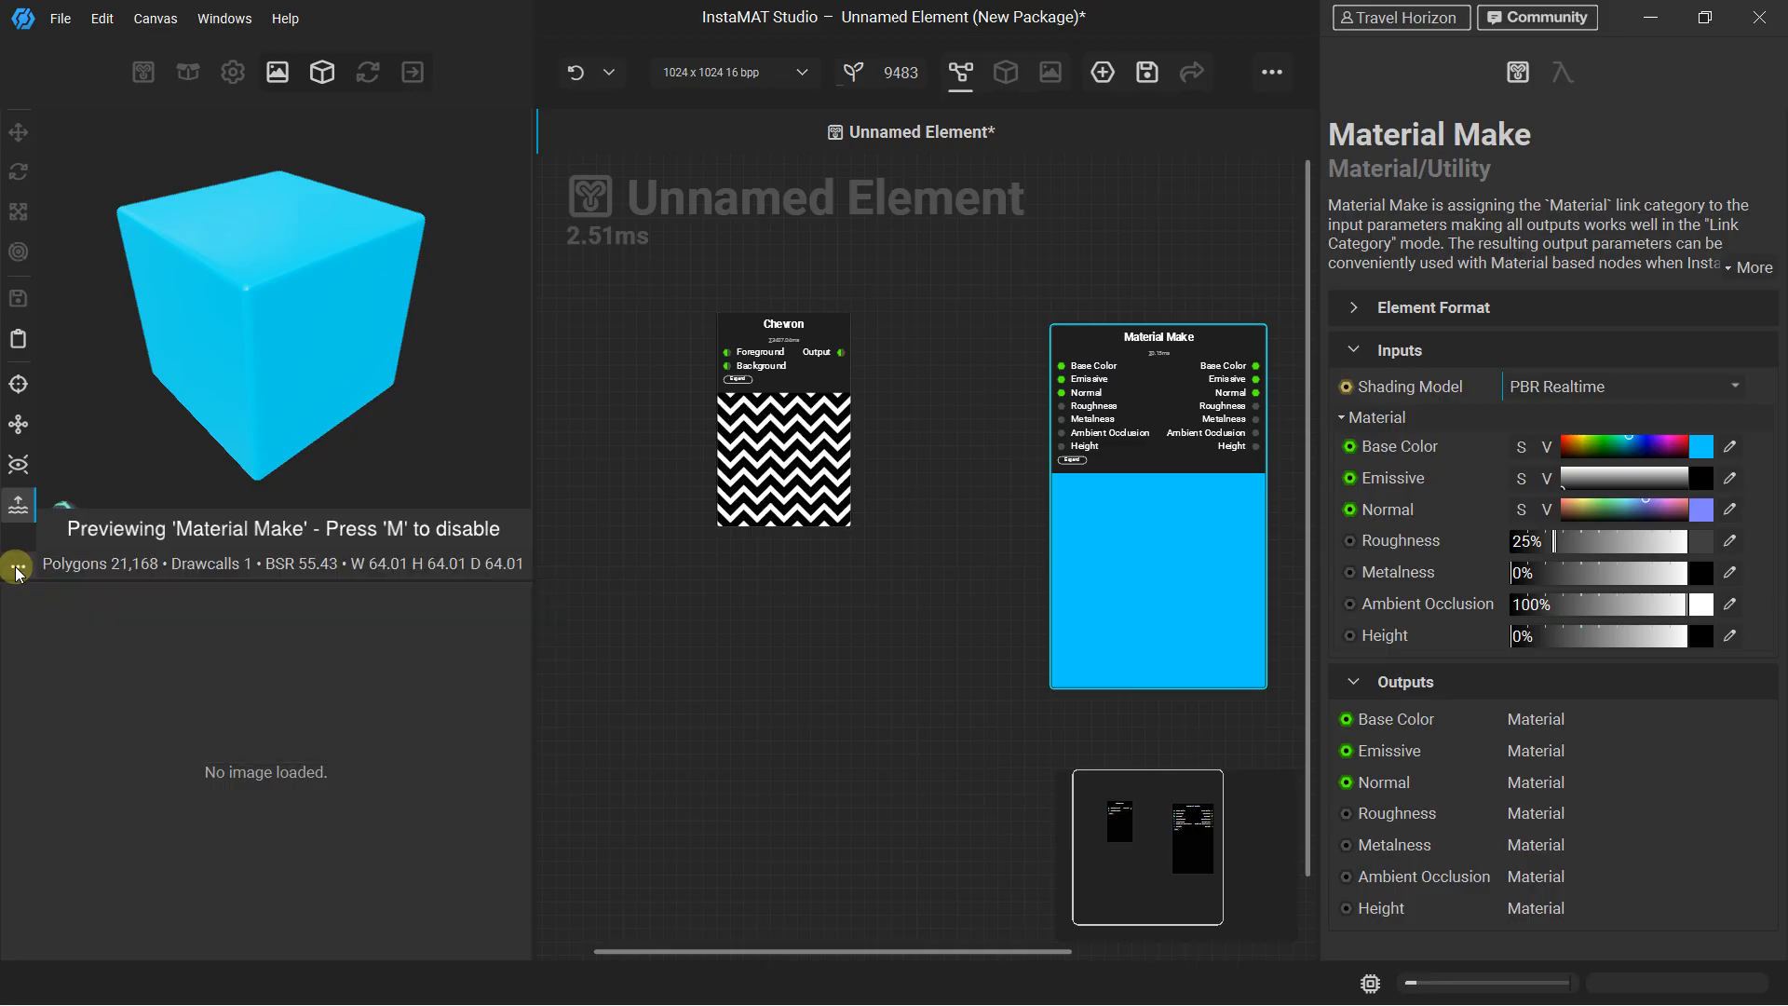
left_click(17, 566)
left_click(17, 566)
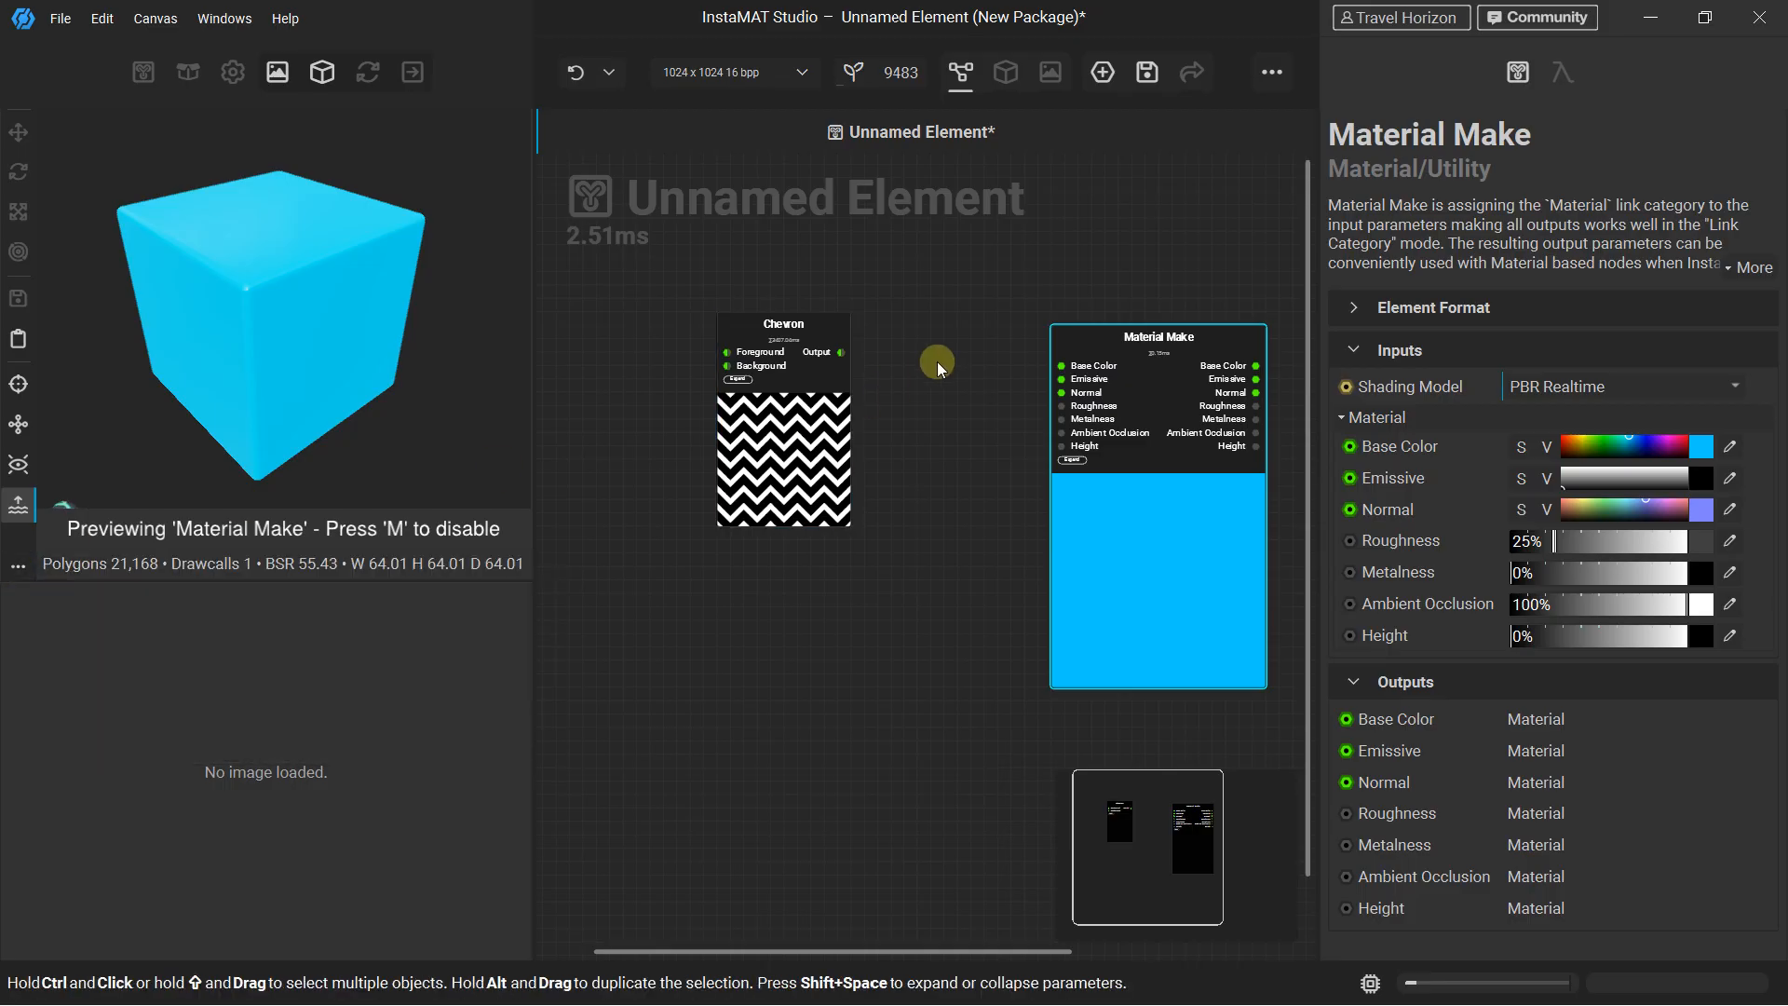
Connect the Chevron node's Output to the Base Color input of Material Make and inspect the pattern on the 3D cube
scroll(855, 369, "up", 2)
left_click_drag(829, 348, 1165, 369)
left_click_drag(429, 268, 171, 339)
left_click_drag(292, 279, 268, 243)
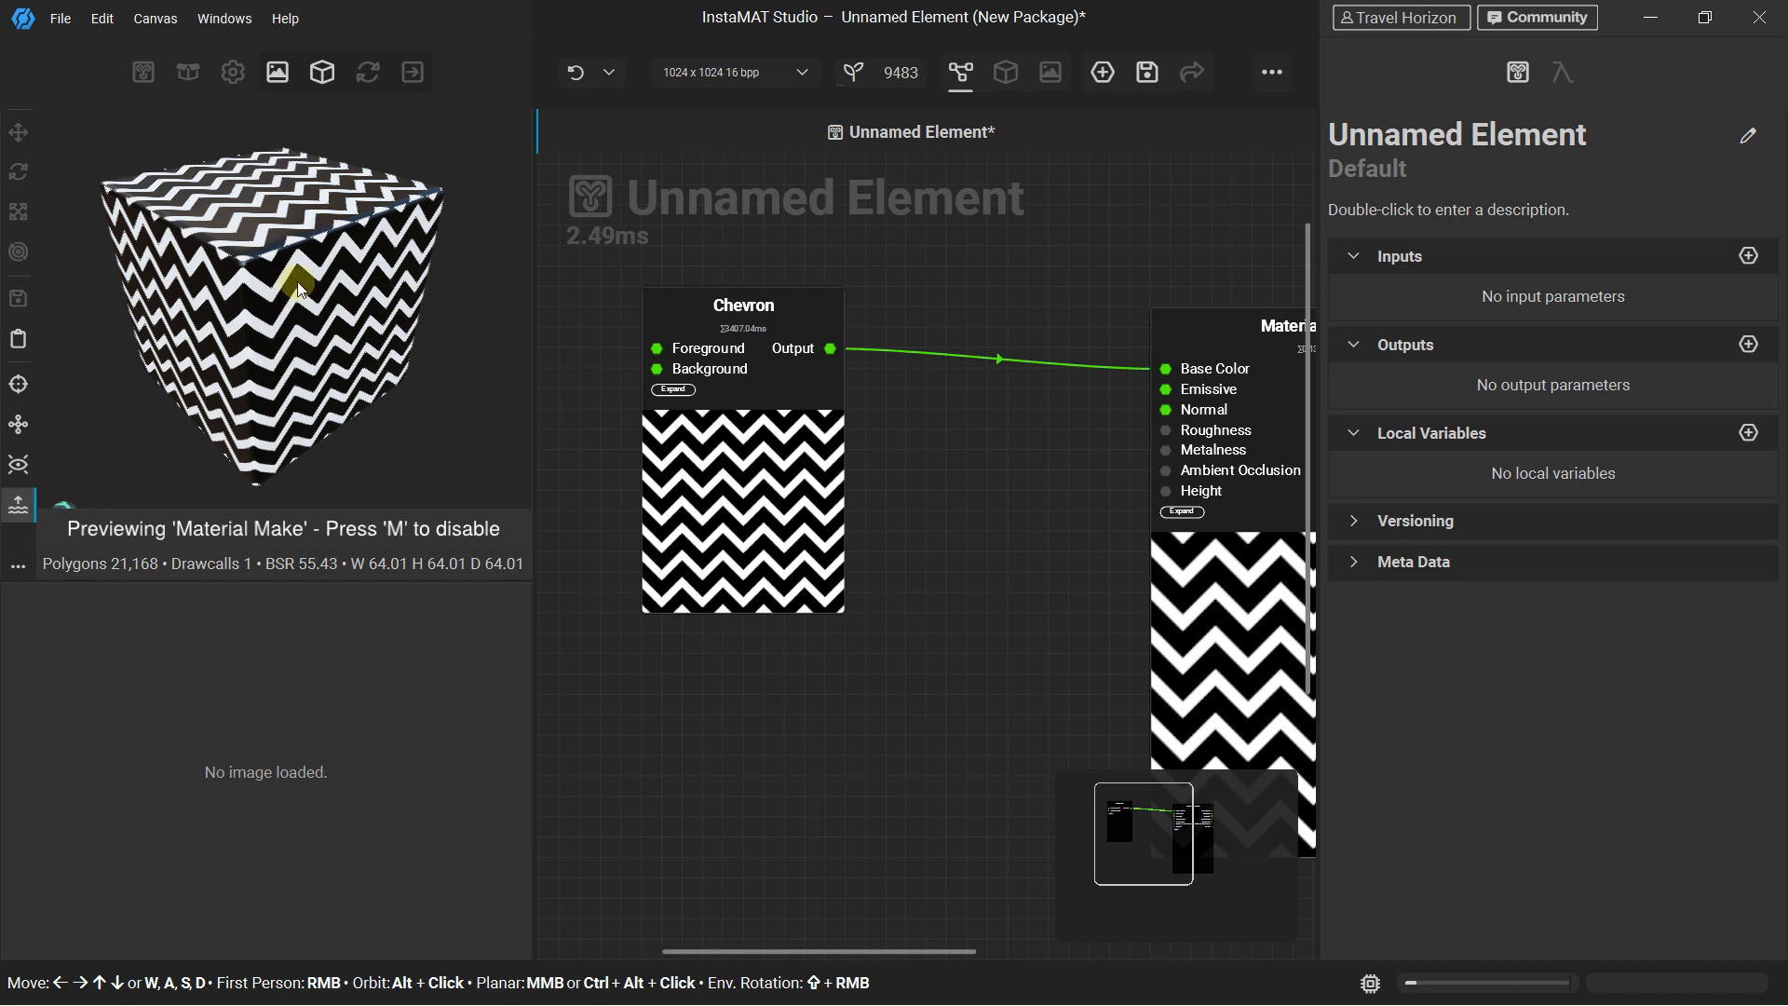
Show the Chevron node's output image in the 2D image viewer
left_click(735, 294)
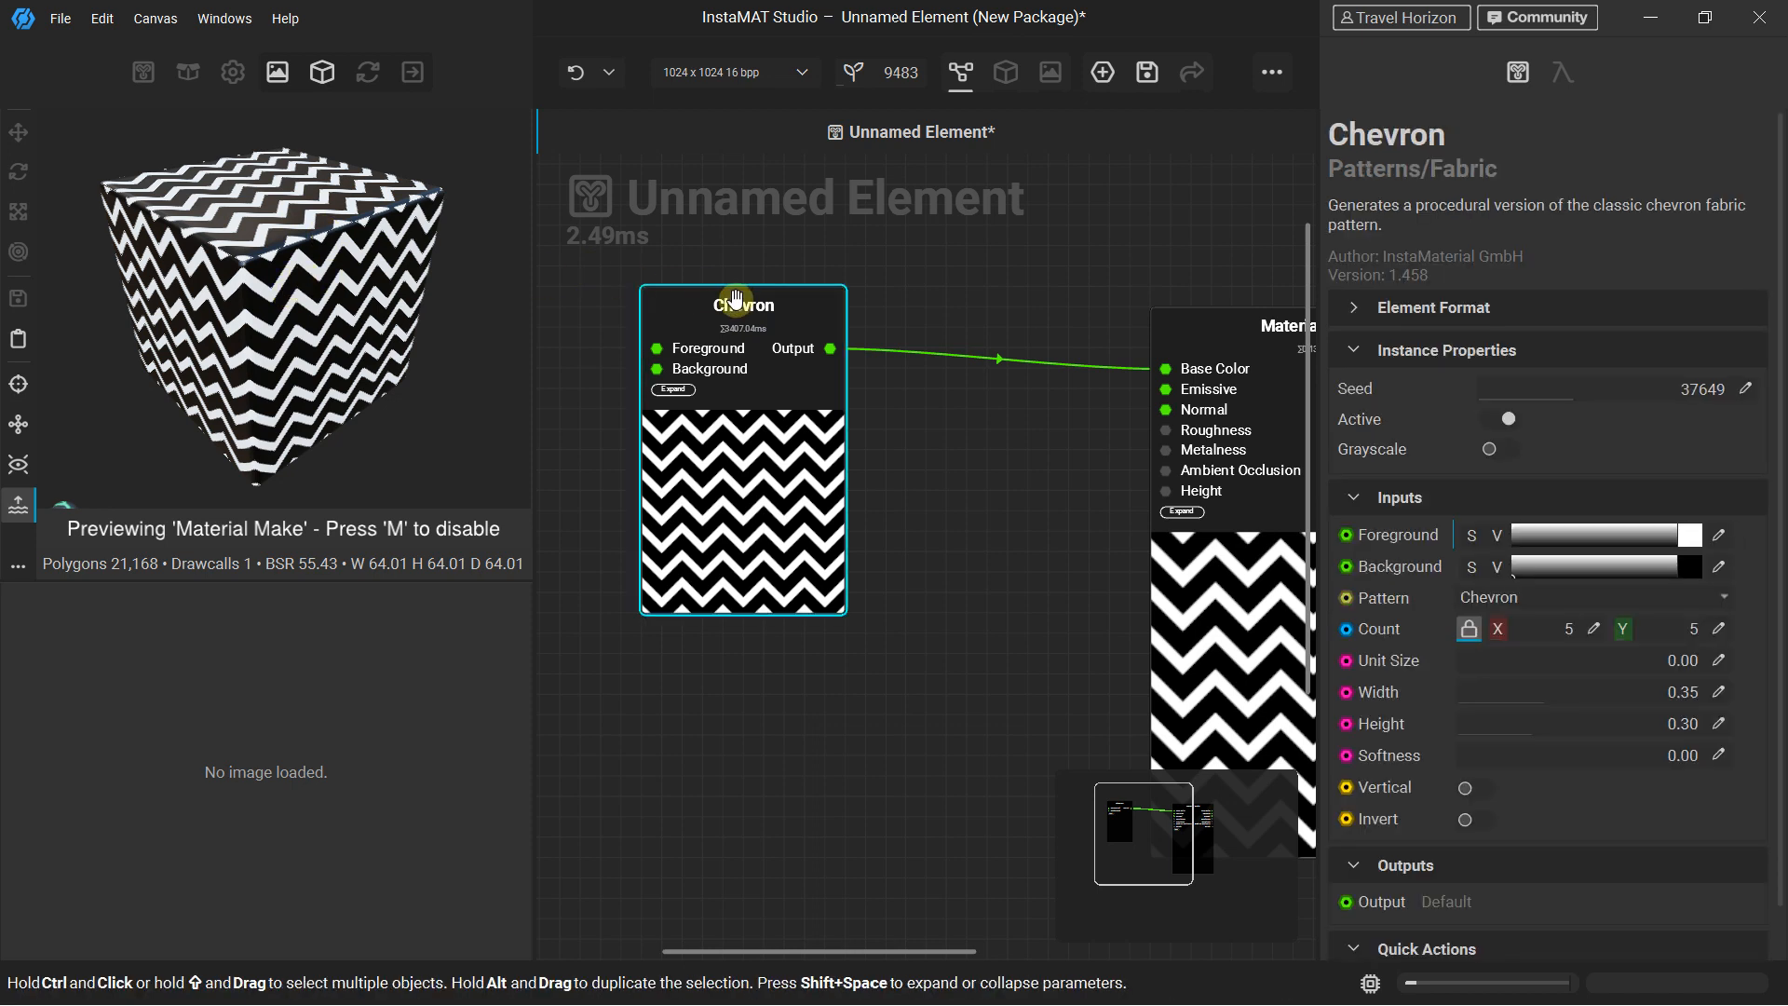
right_click(736, 298)
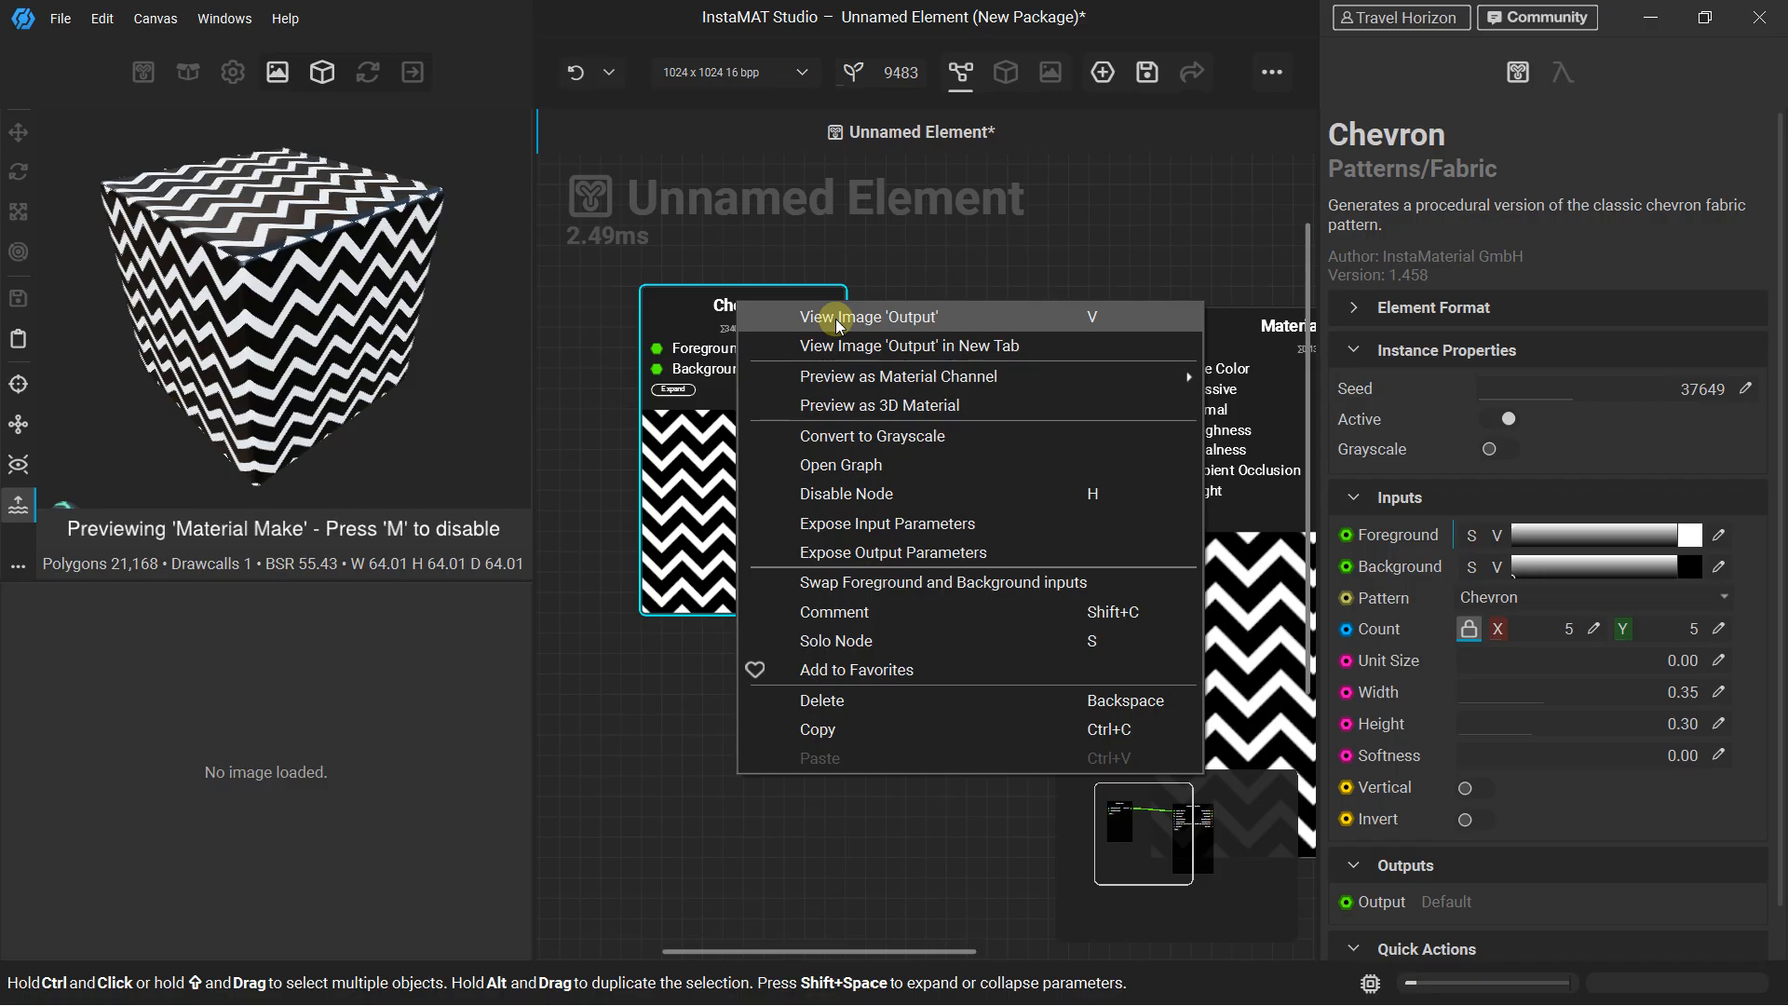
left_click(839, 318)
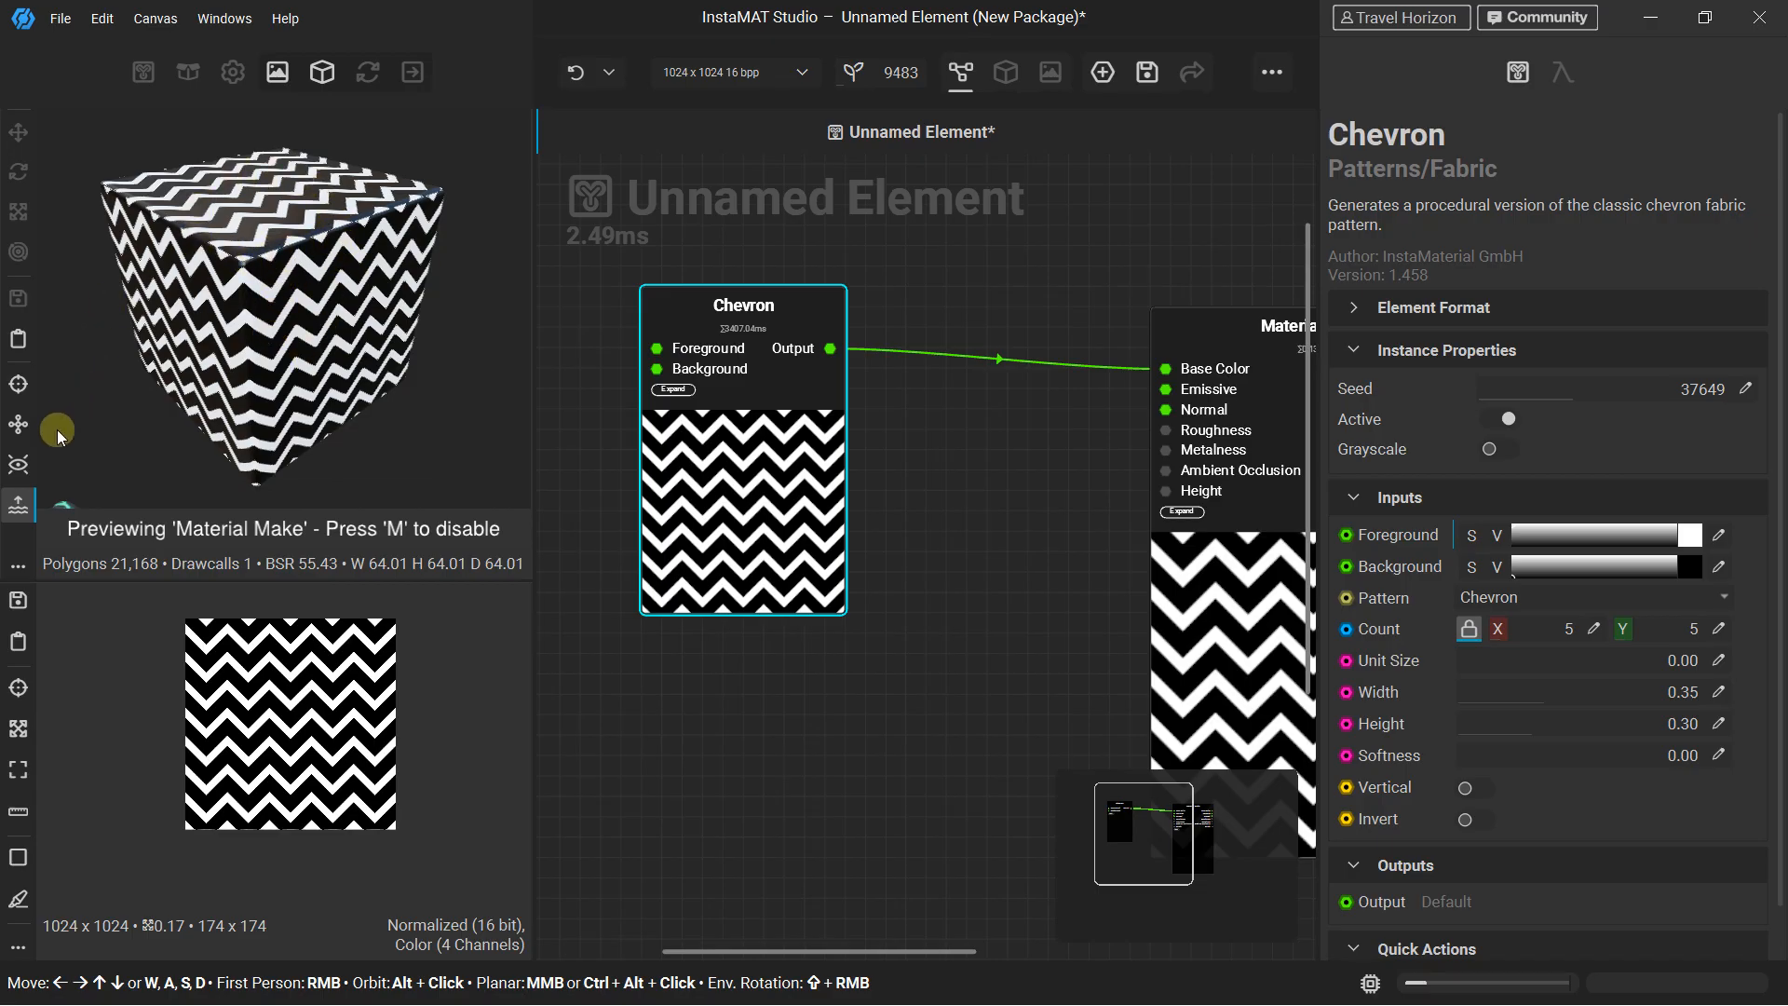
Load UnitSphere_High.fbx as the mesh for the 3D preview
left_click(19, 566)
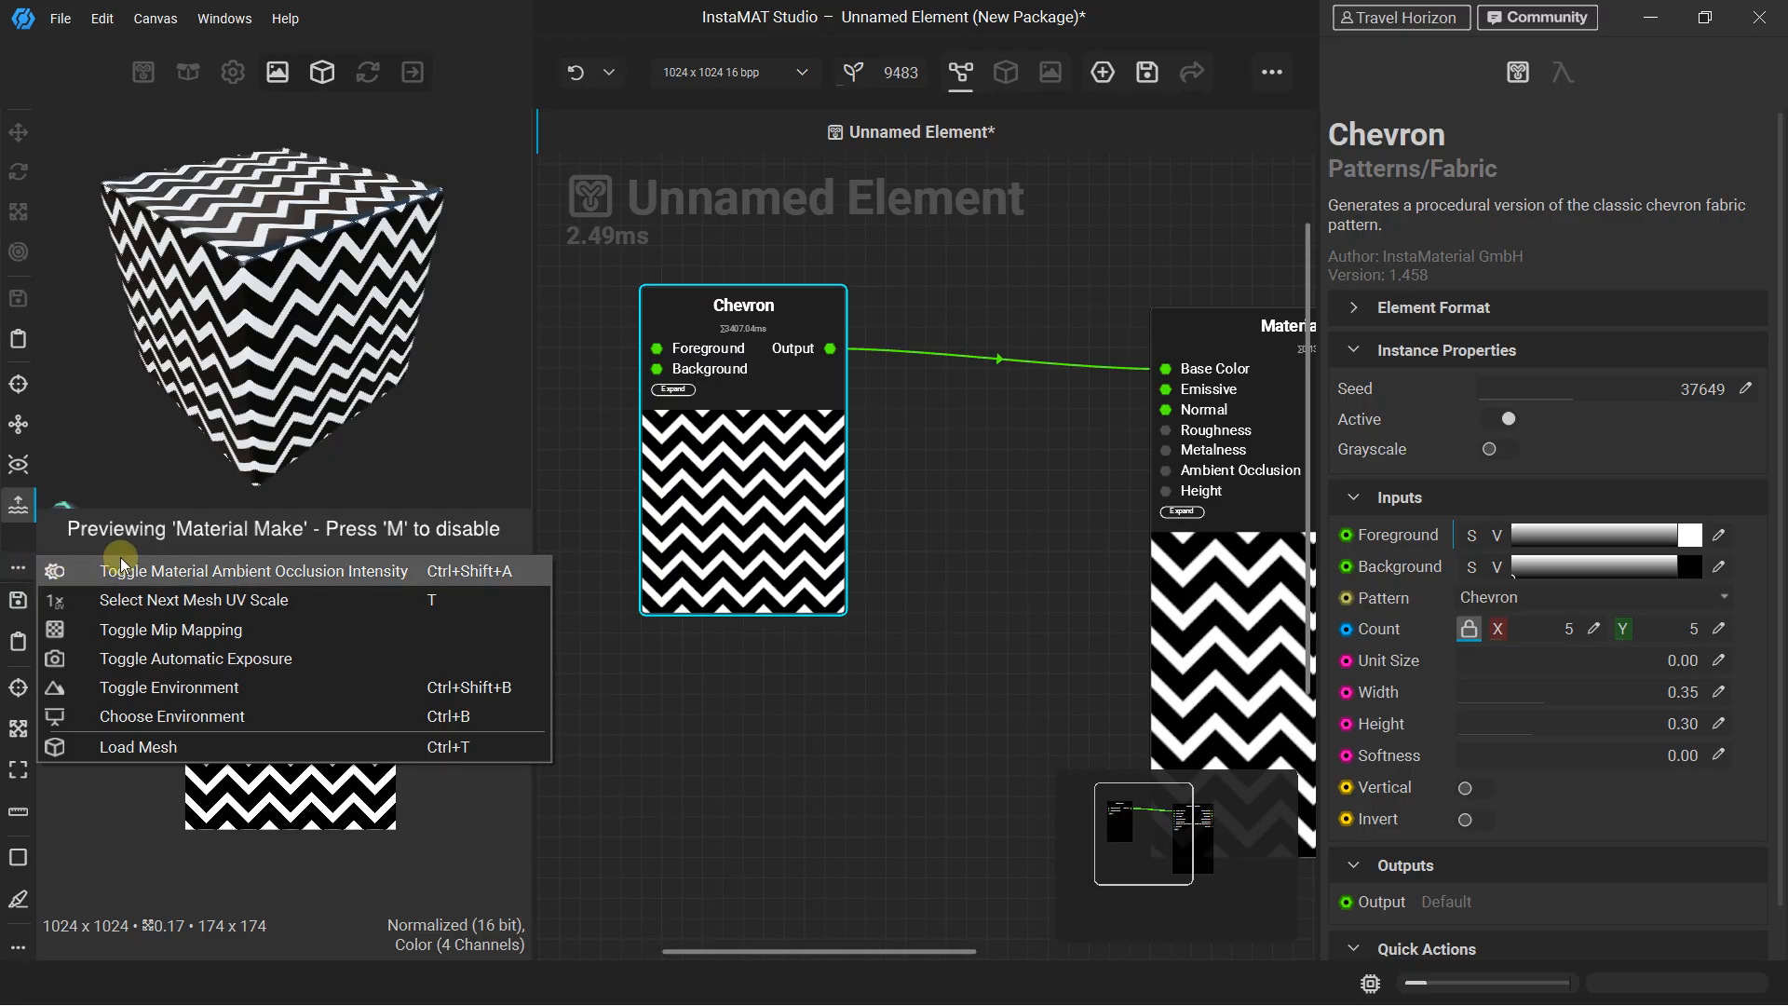
left_click(149, 747)
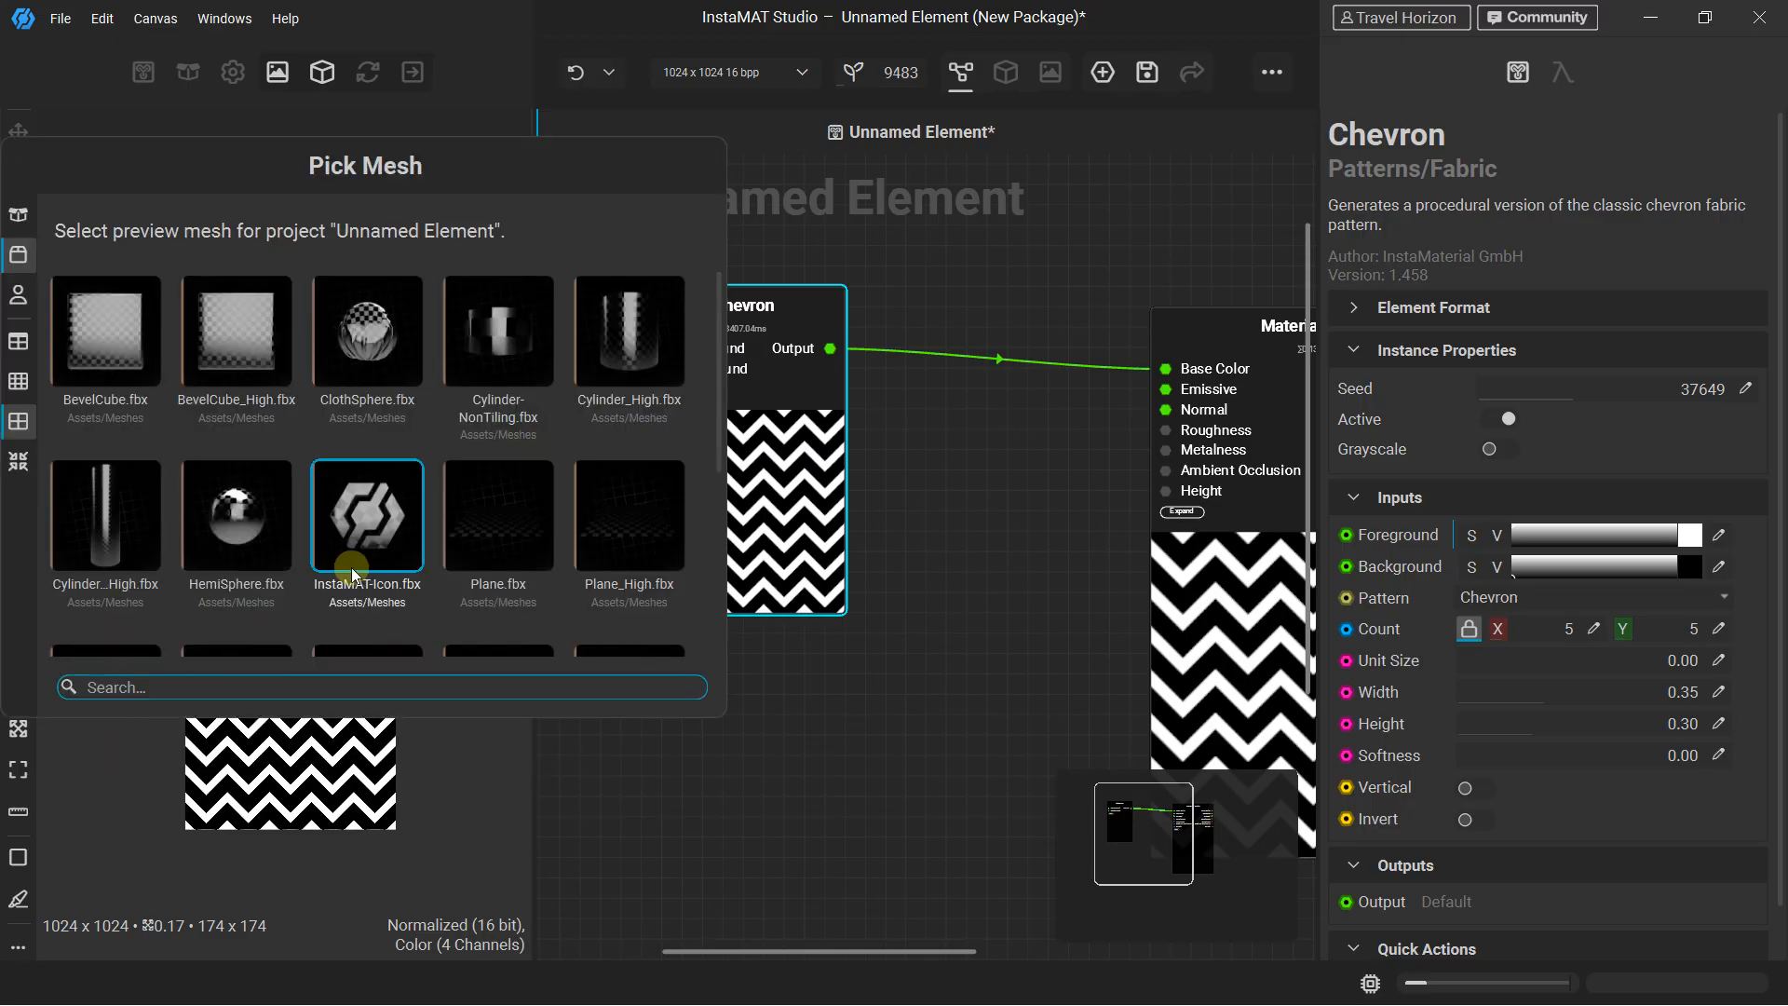
left_click_drag(280, 181, 338, 179)
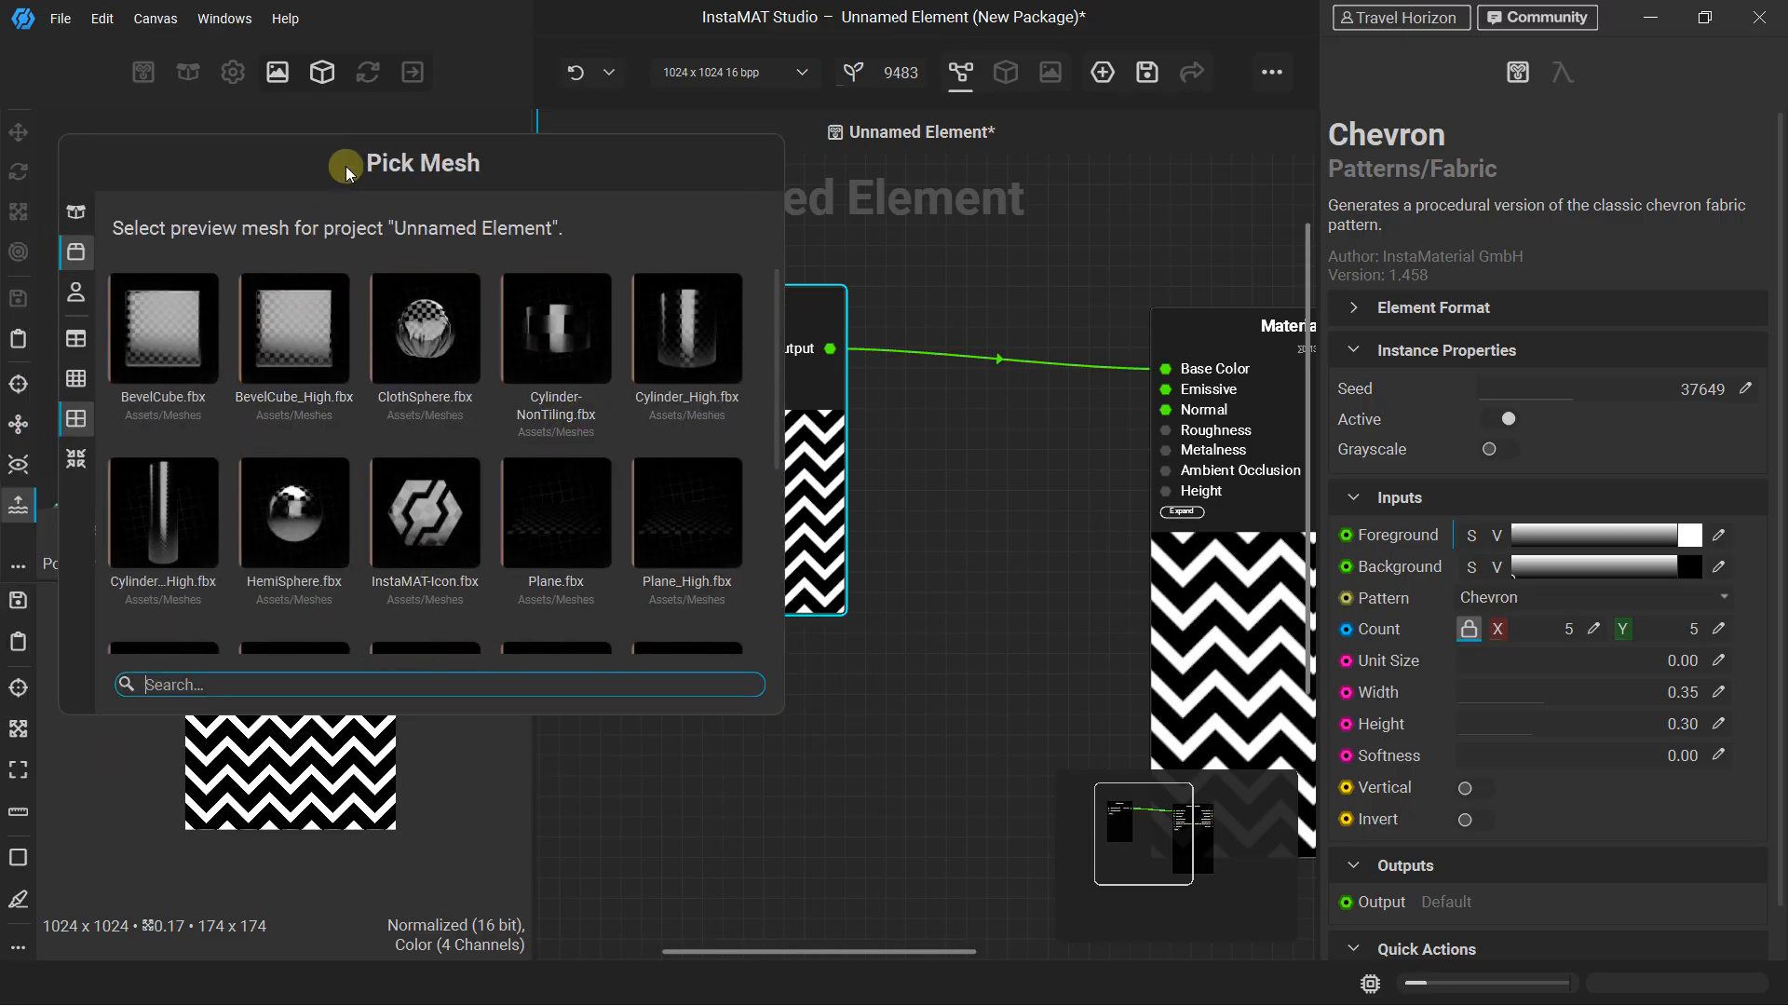
scroll(429, 457, "down", 3)
left_click(434, 555)
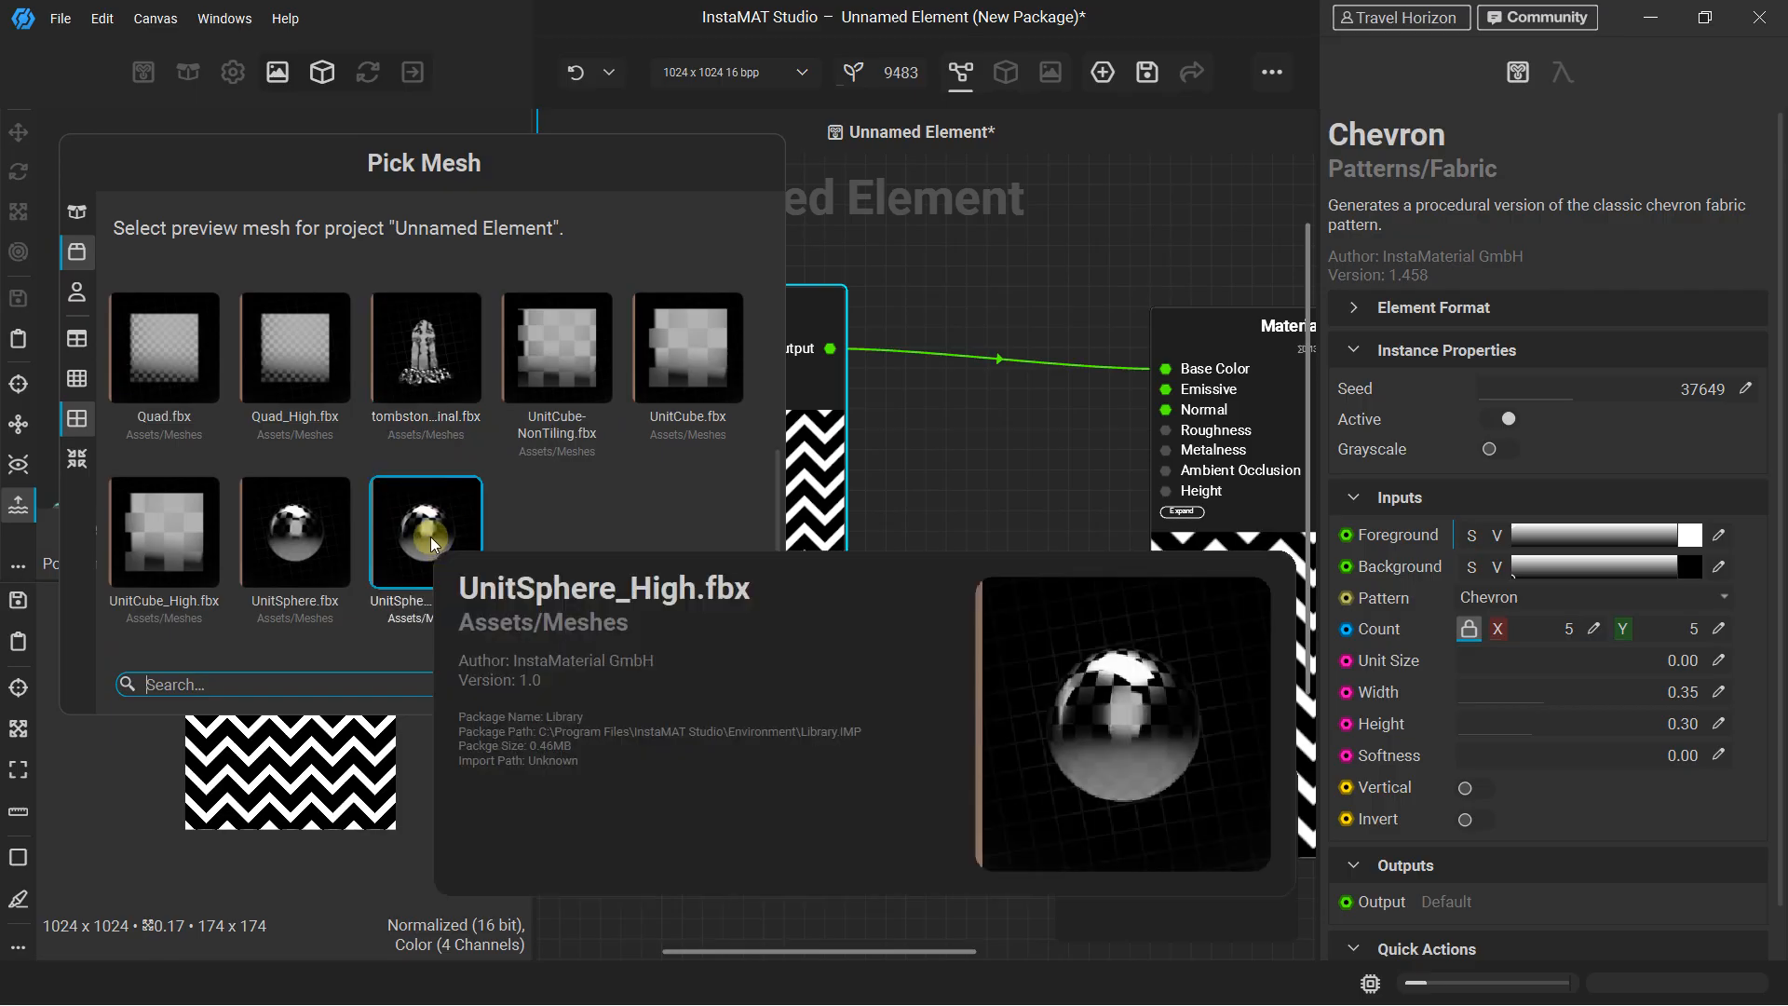
double_click(431, 537)
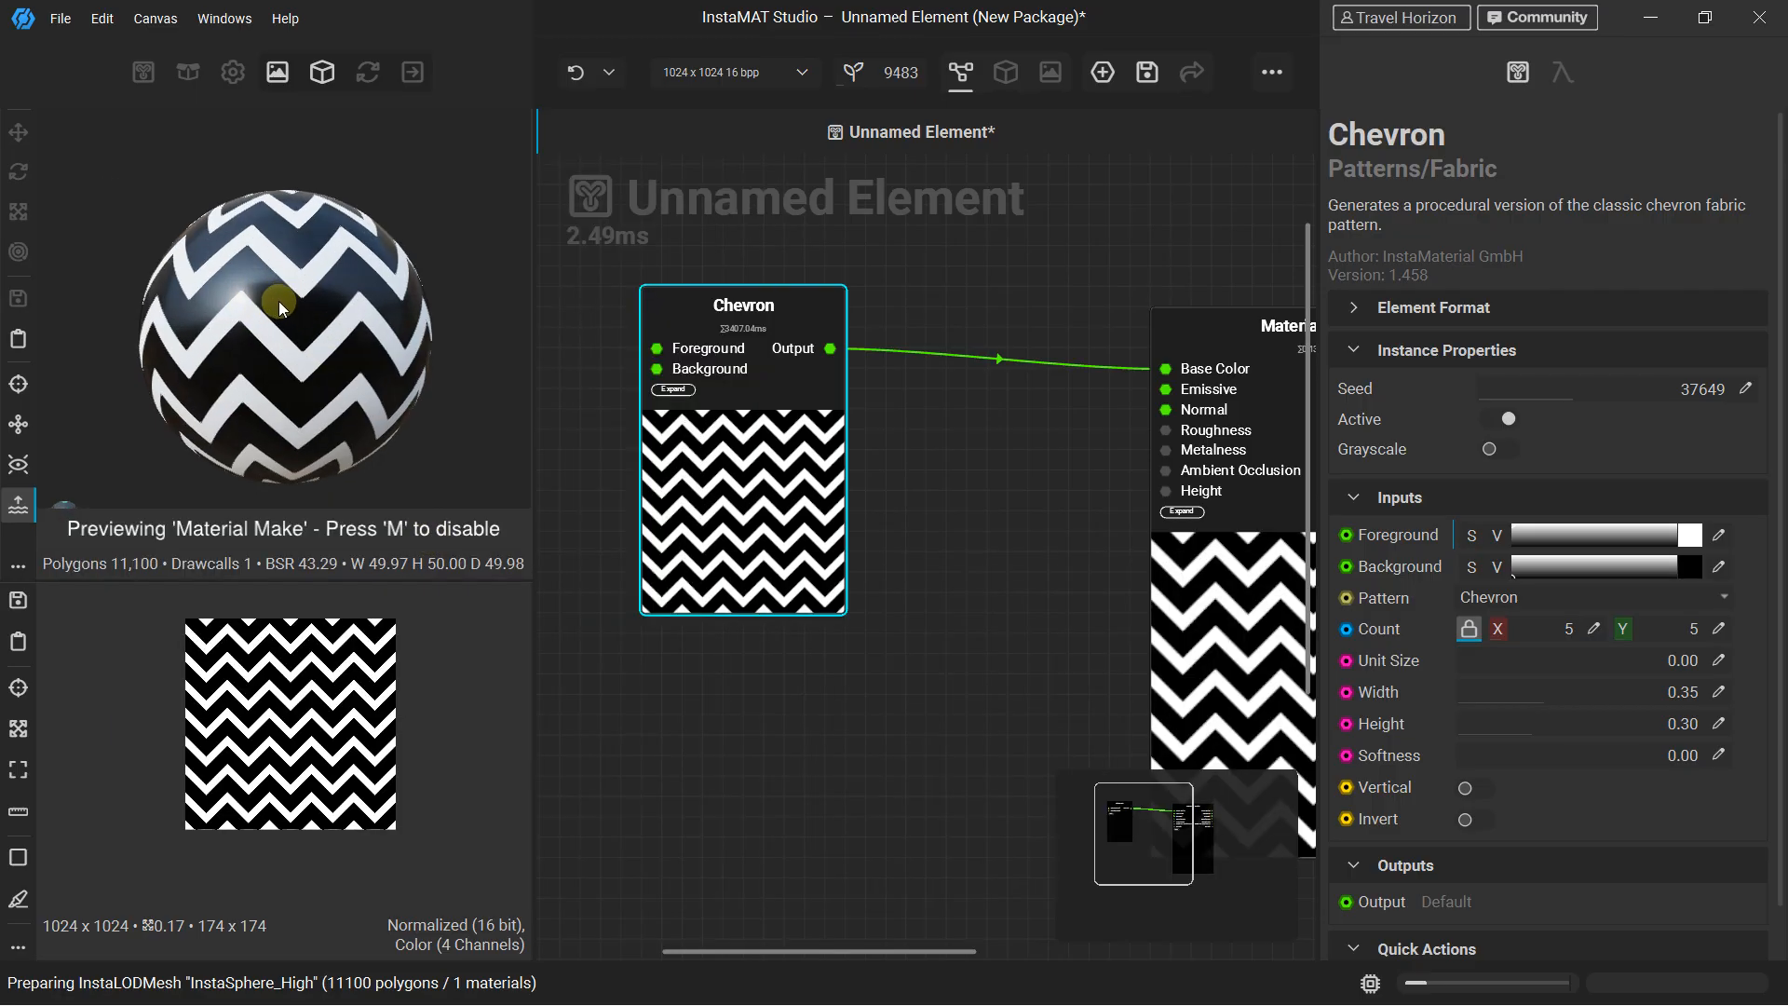
Set the Chevron's foreground color to blue with red 0.1250, green 0.4415 and blue 1.0000
scroll(722, 326, "down", 3)
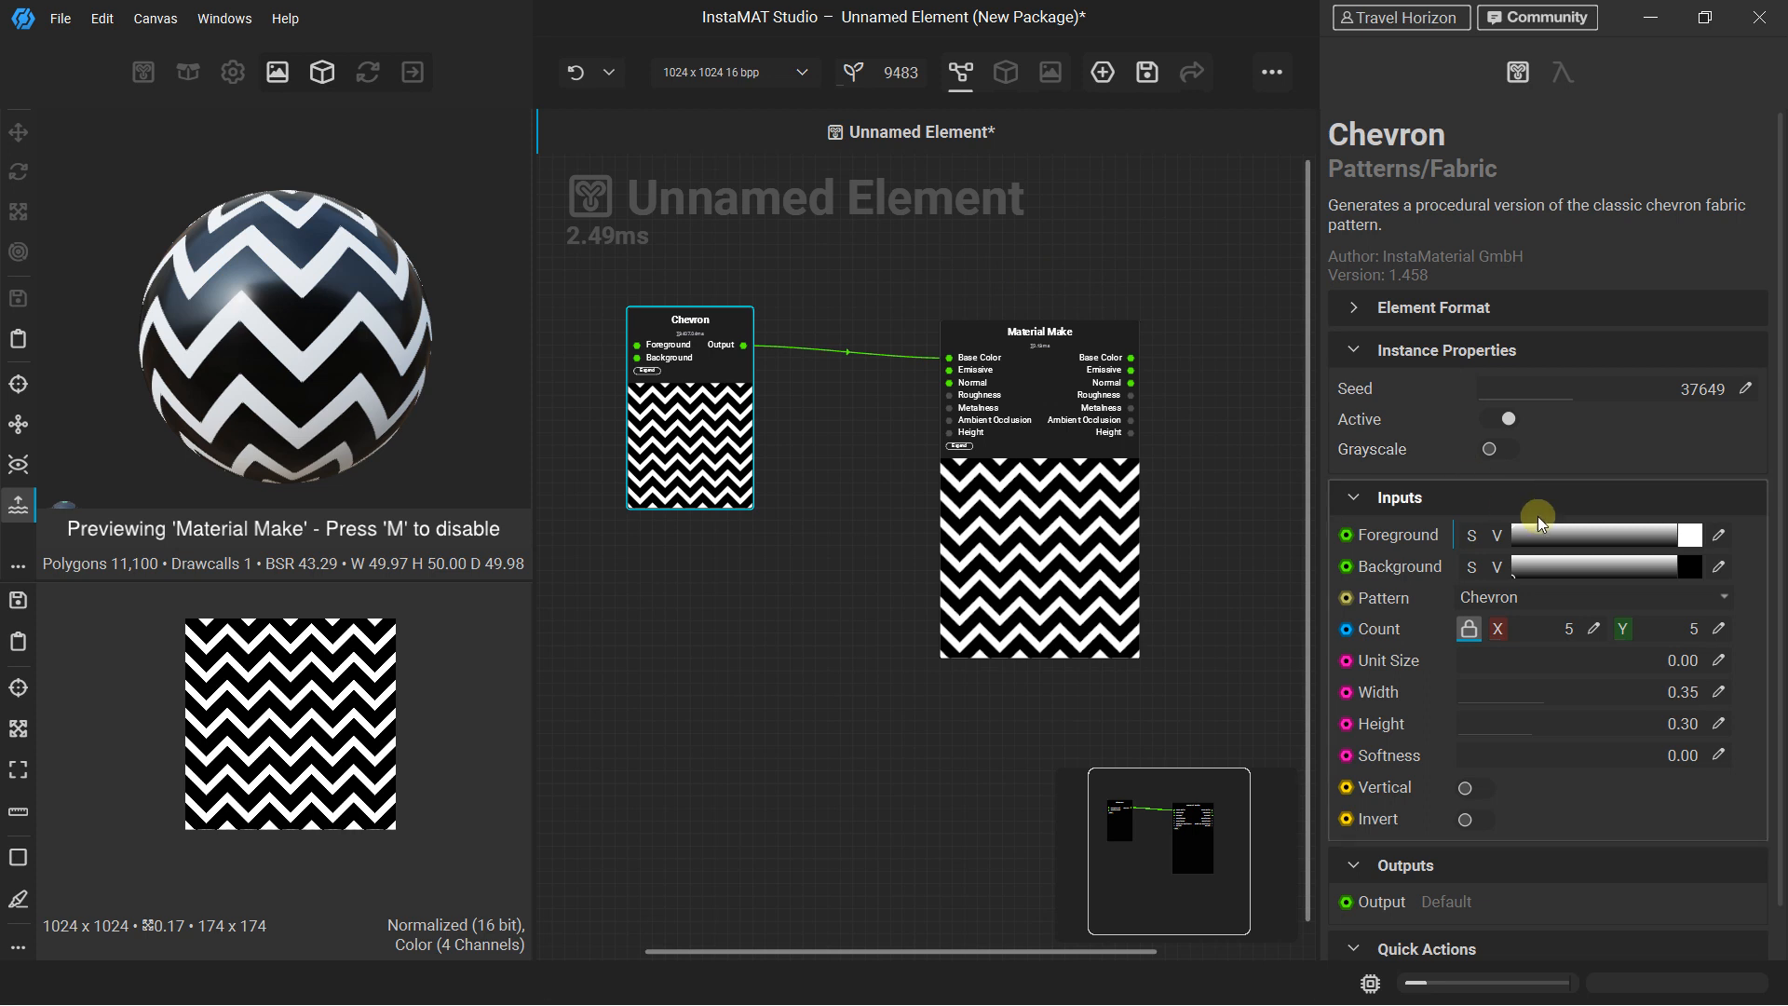
left_click(1697, 540)
left_click_drag(1574, 469, 1518, 383)
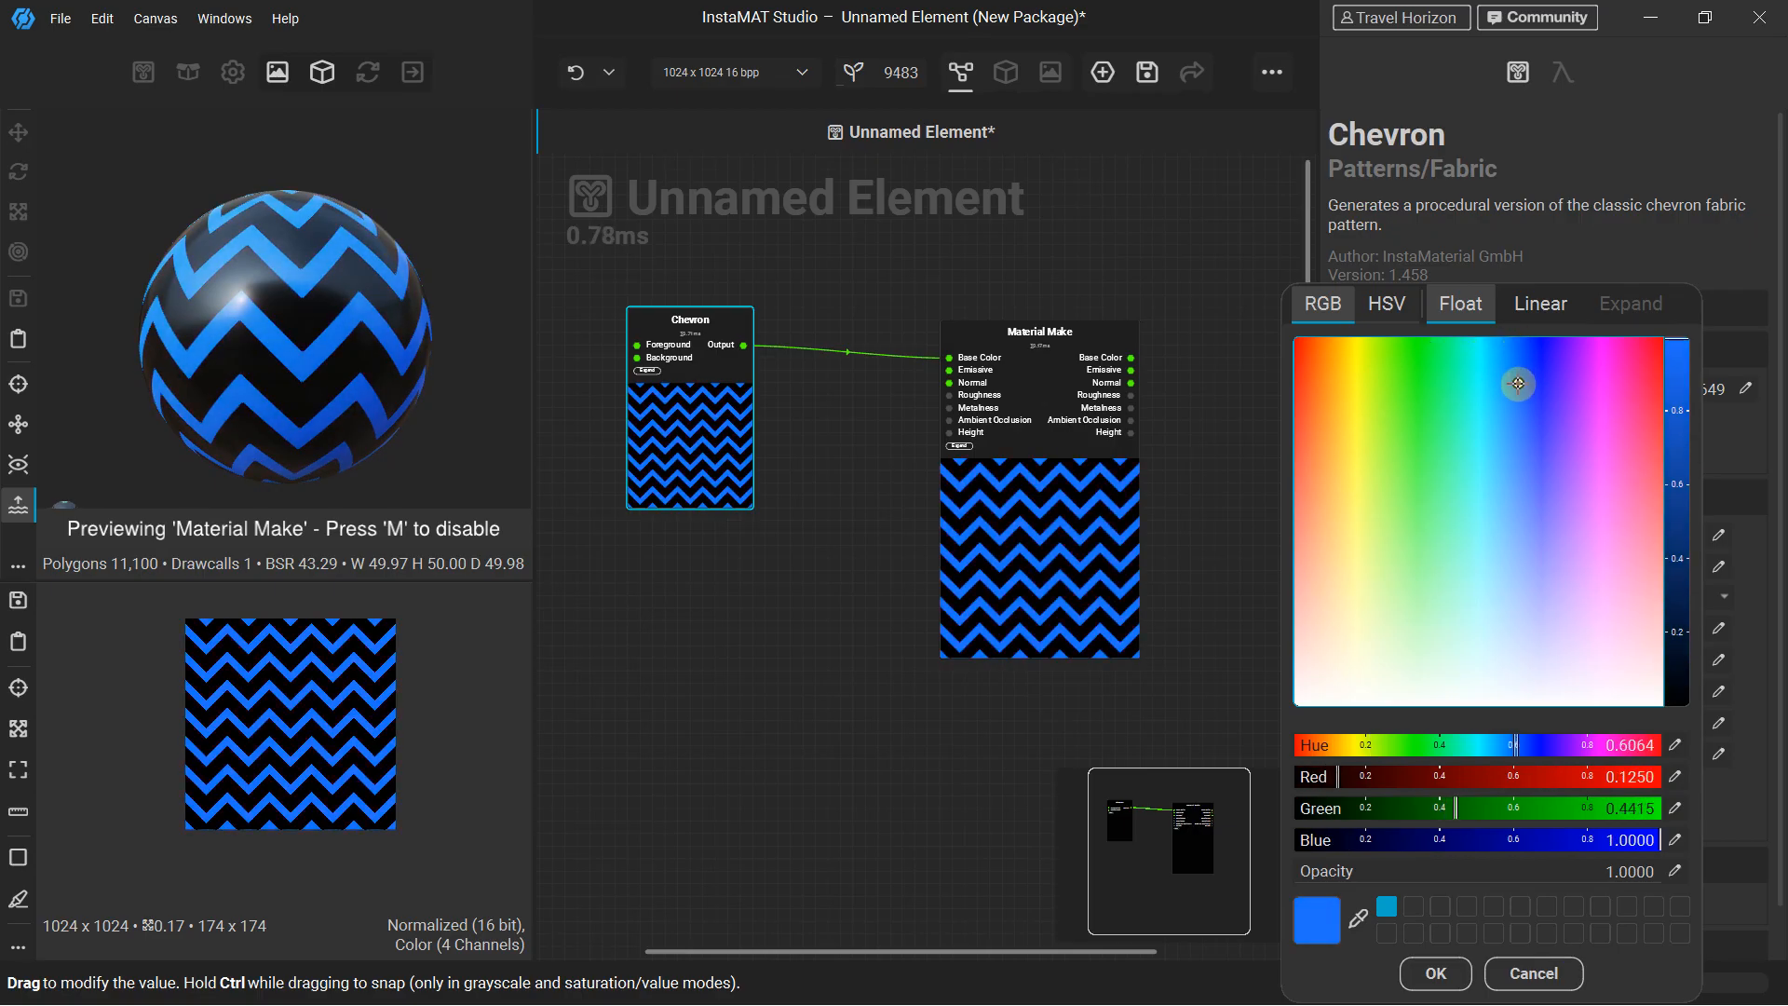
left_click(1202, 308)
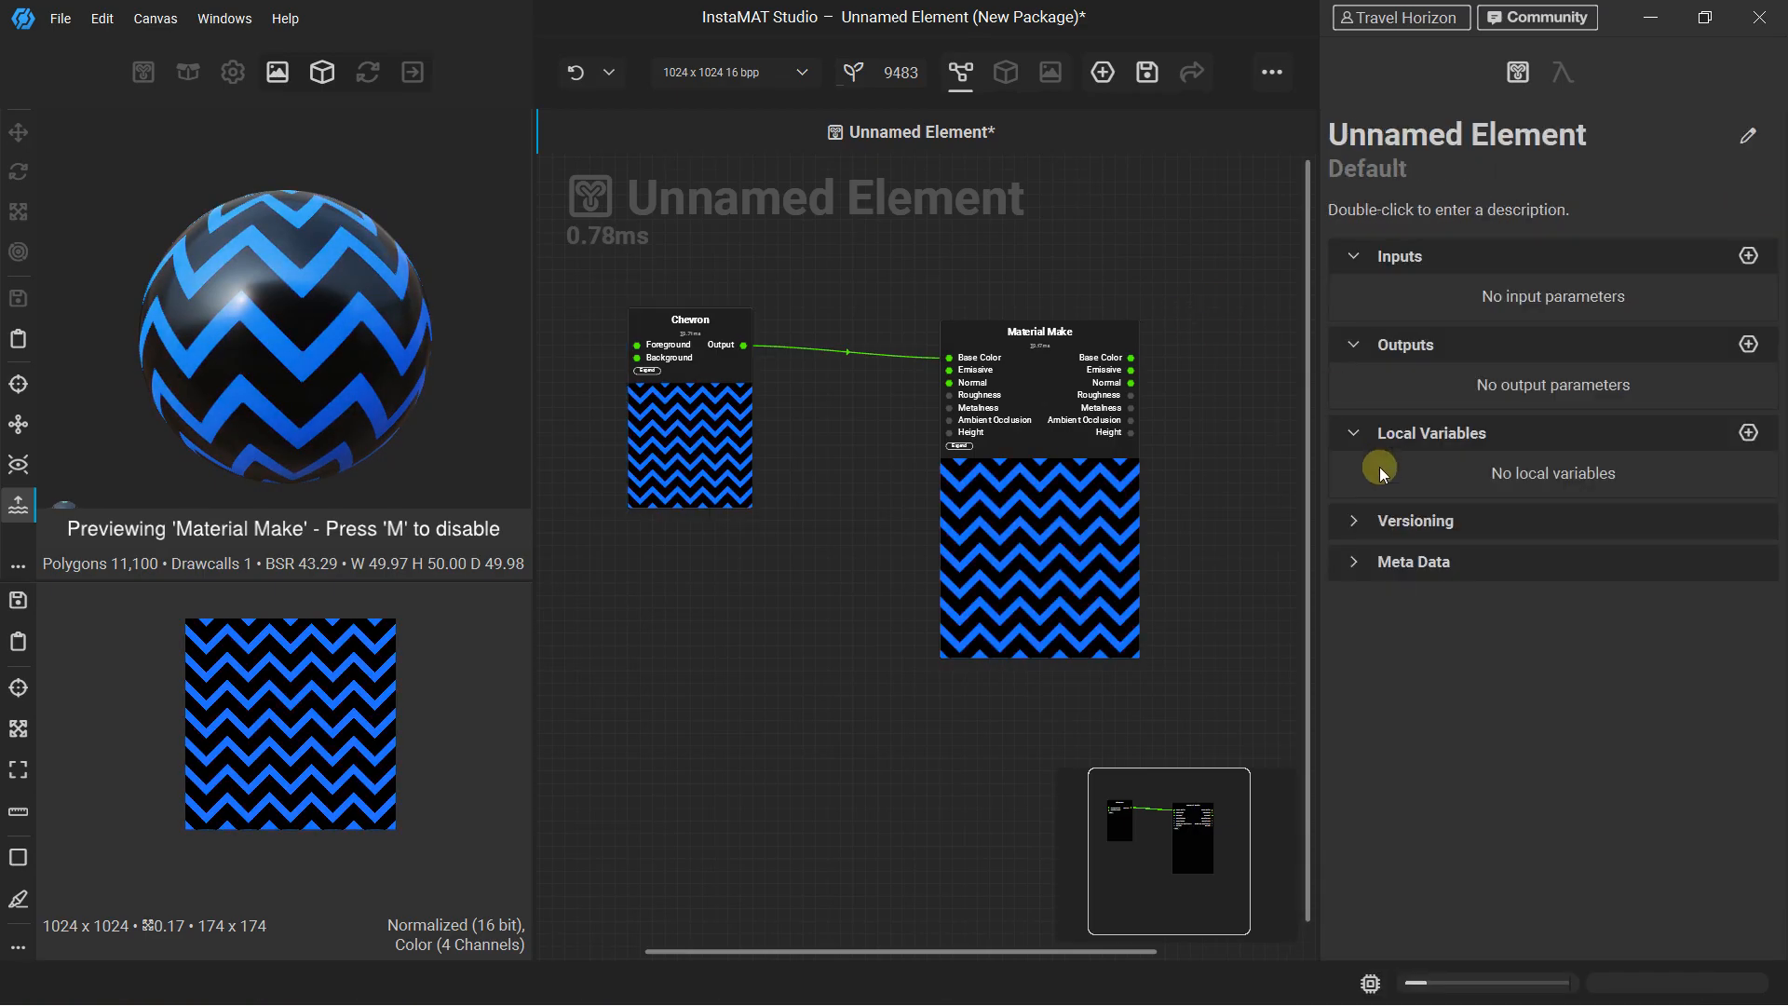
Set the Chevron's background color to yellow-orange with red 1.0000, green 0.7395 and blue 0.2138
left_click(711, 382)
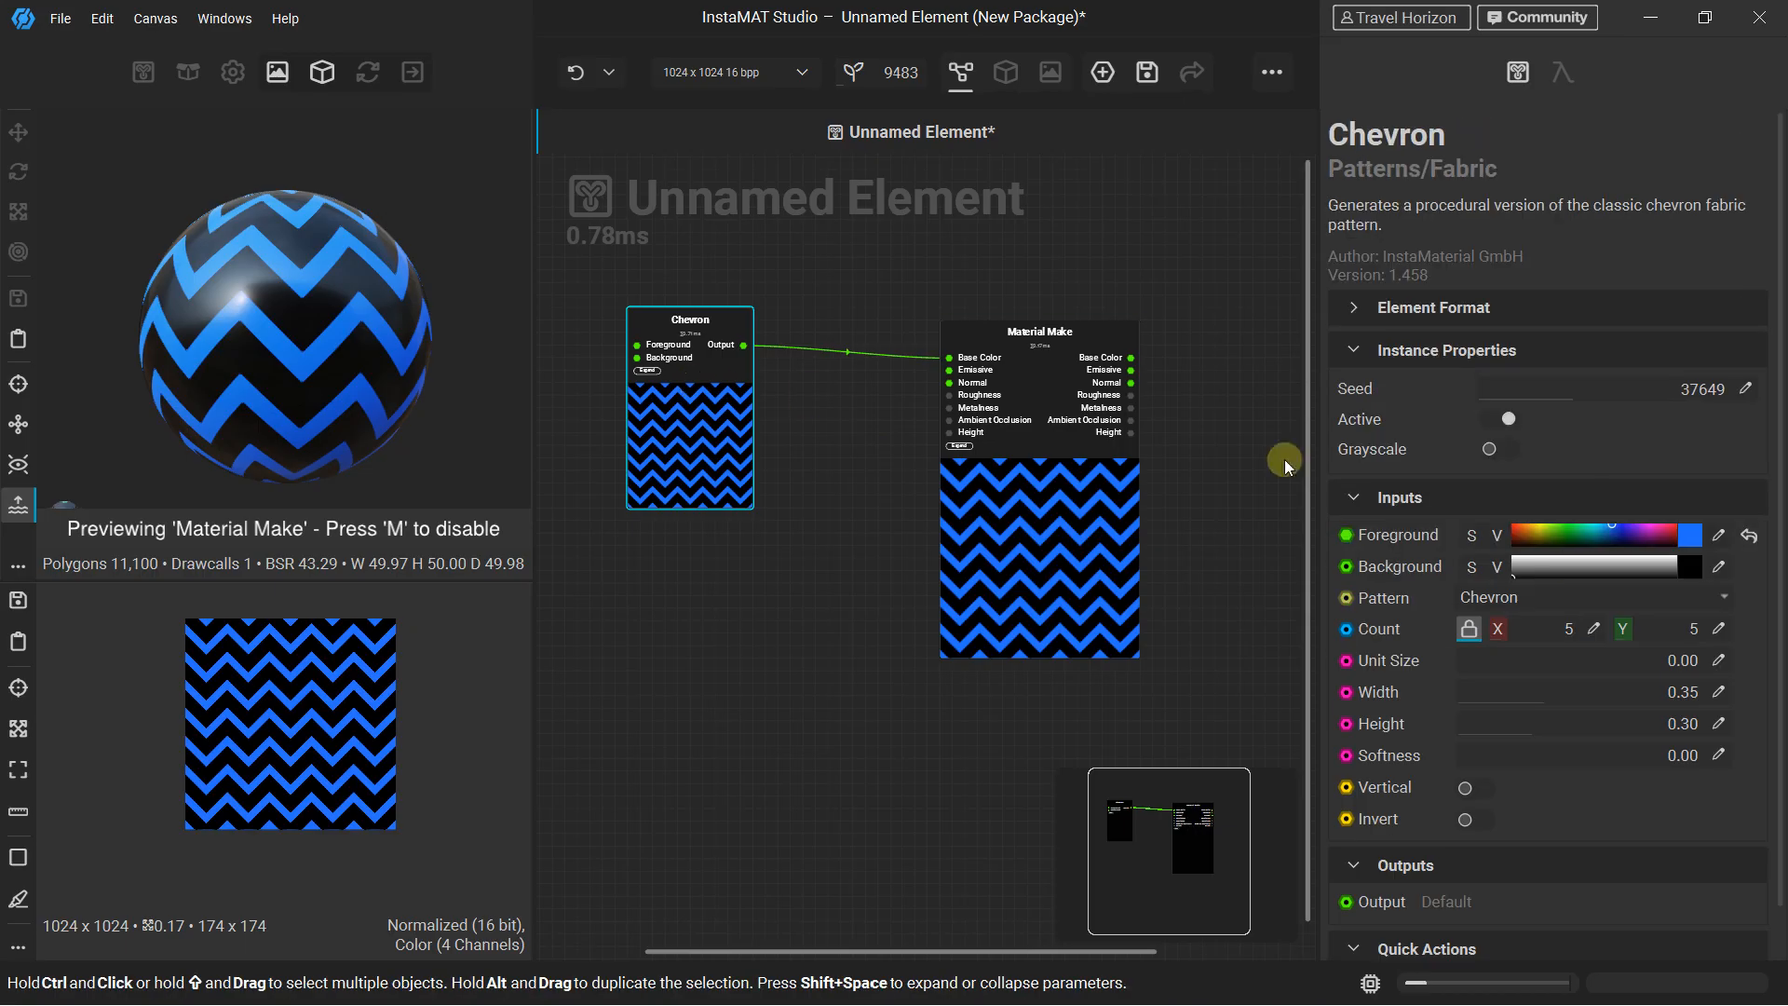
left_click(1693, 564)
left_click_drag(1534, 456, 1335, 416)
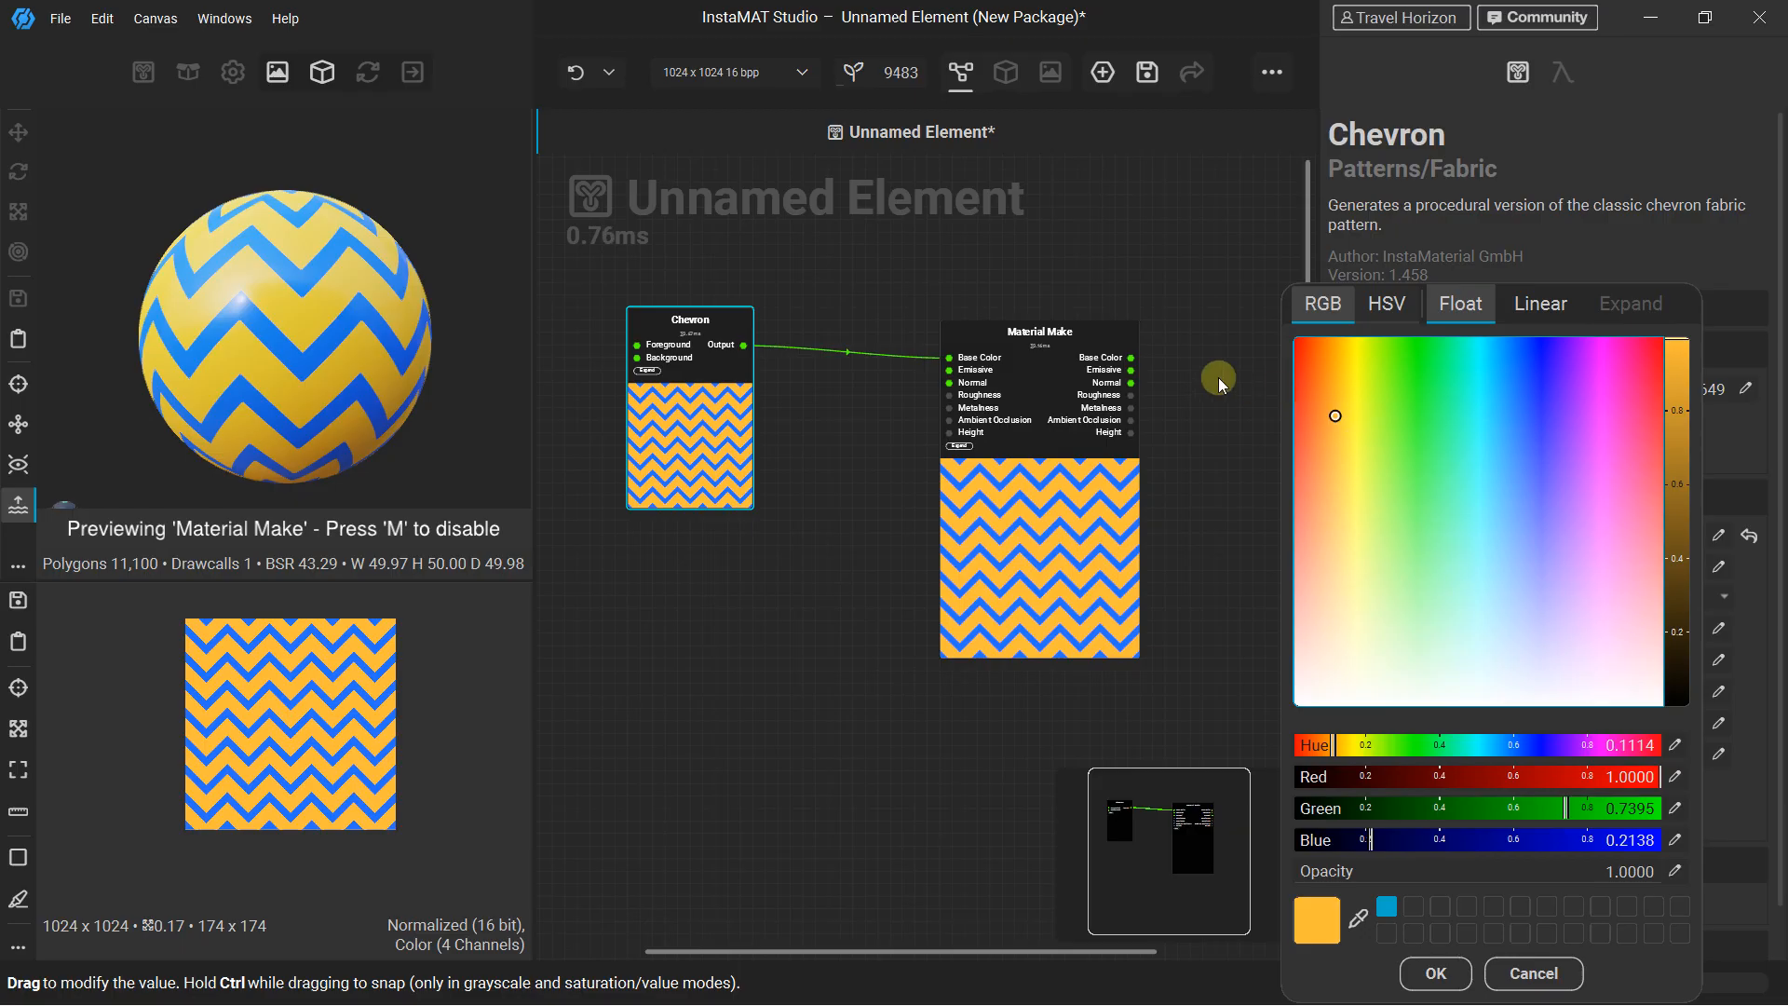
left_click(1583, 248)
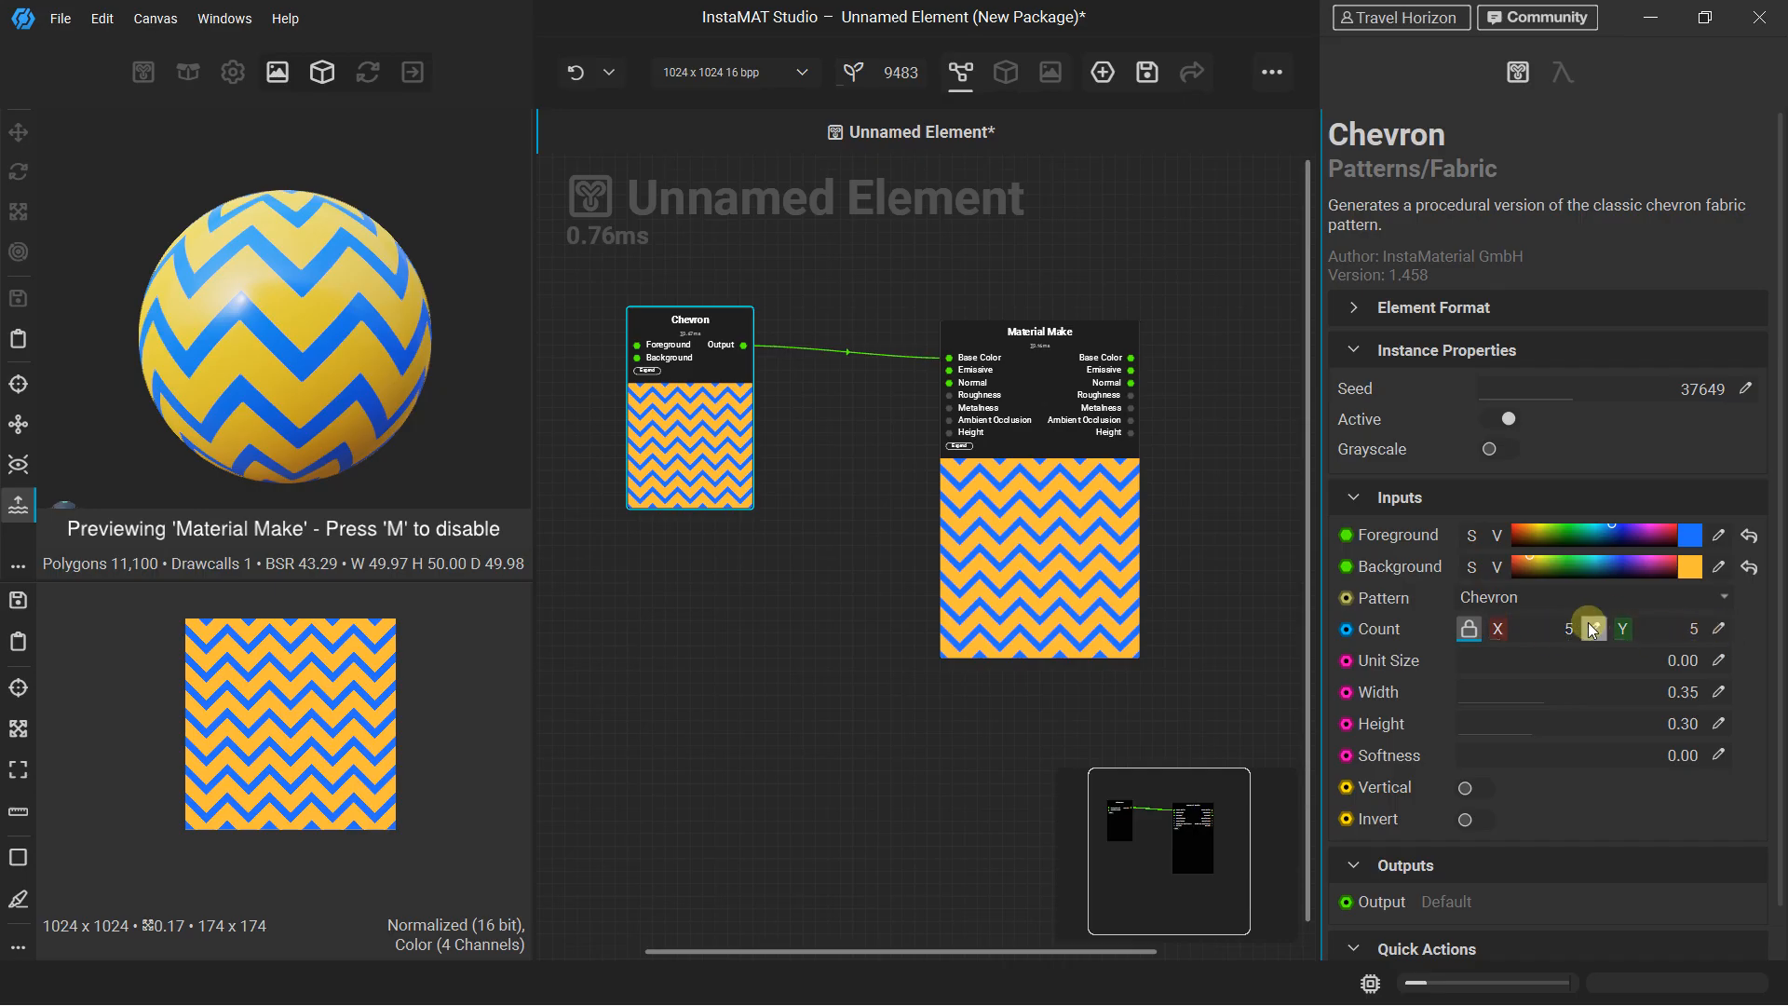
Unlock the Chevron's Count values from each other and set X to 6 and Y to 8
left_click(1469, 628)
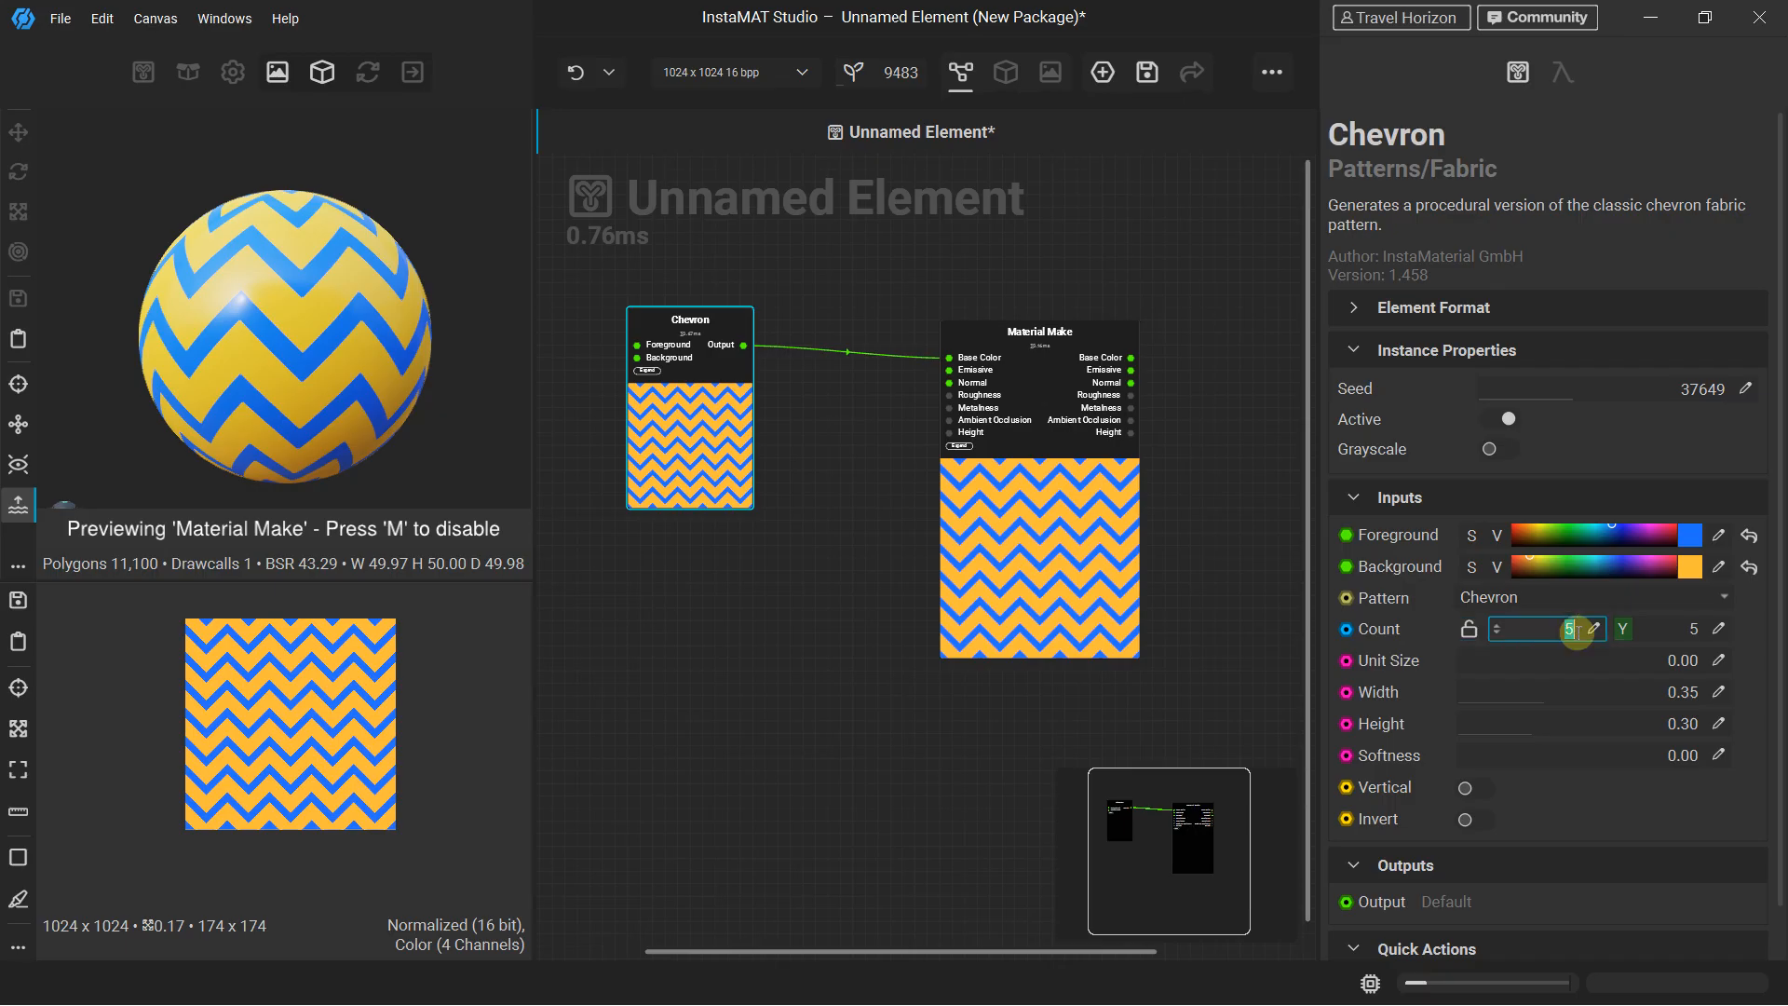
key("Caps_Lock")
key("Return")
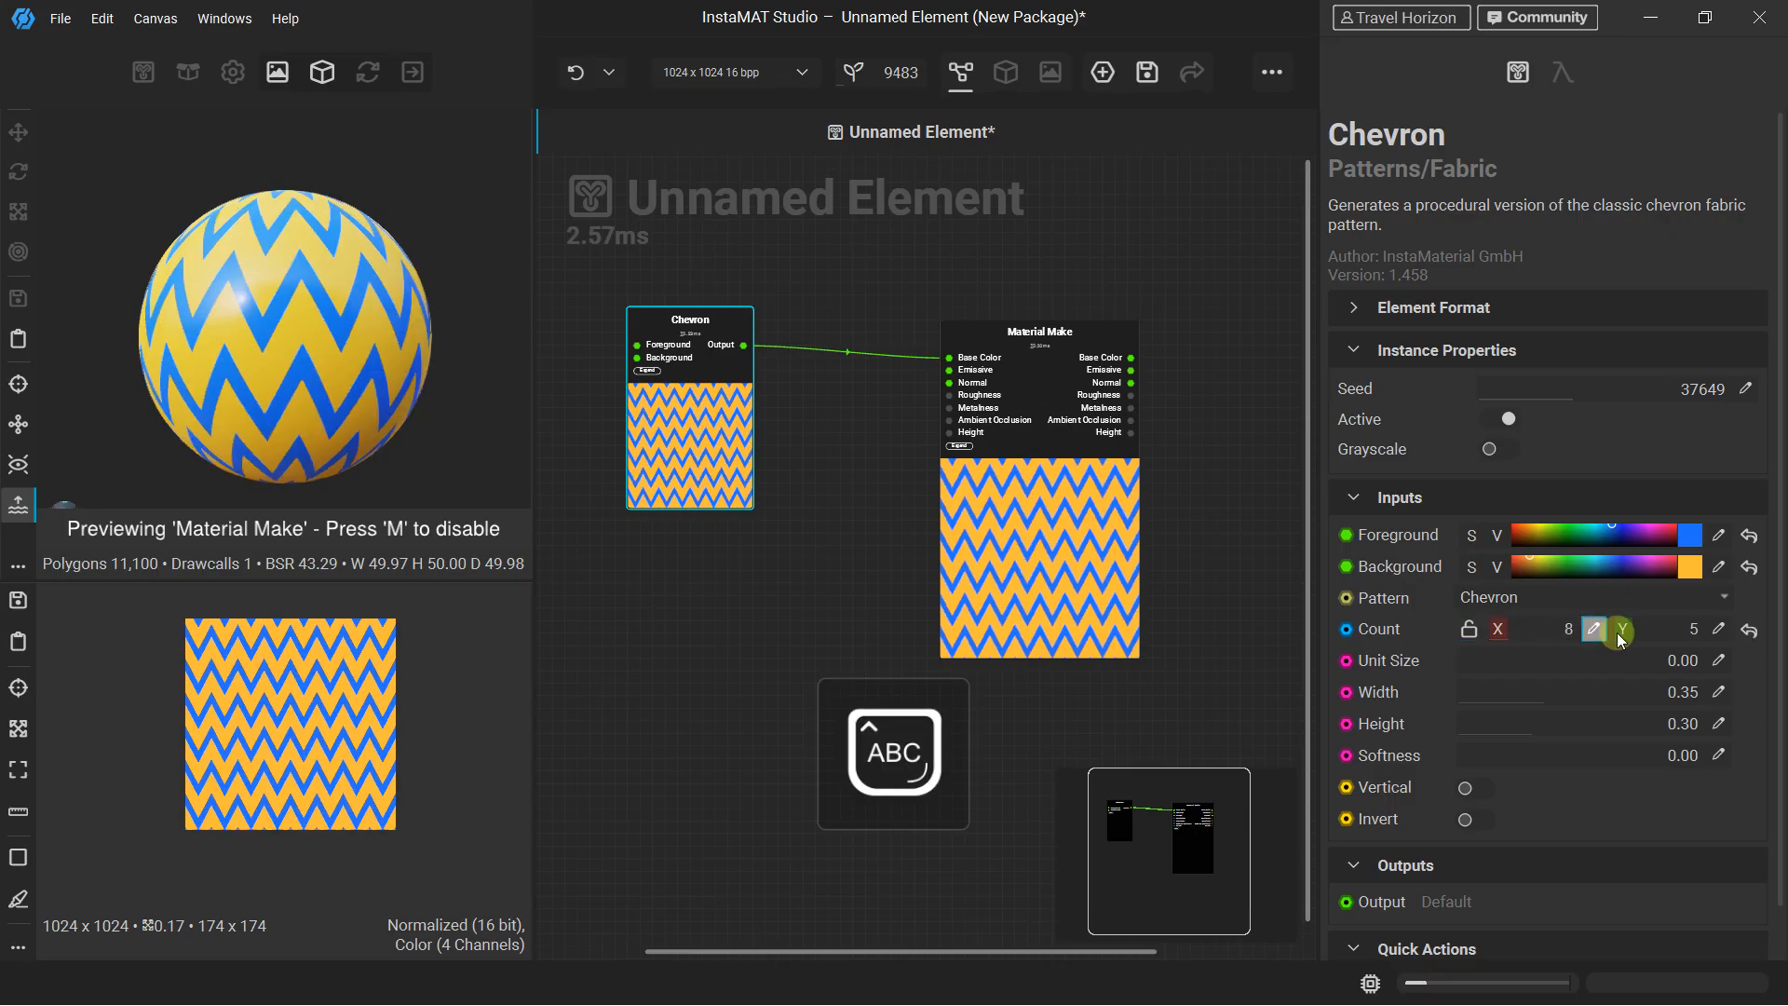
left_click(1572, 632)
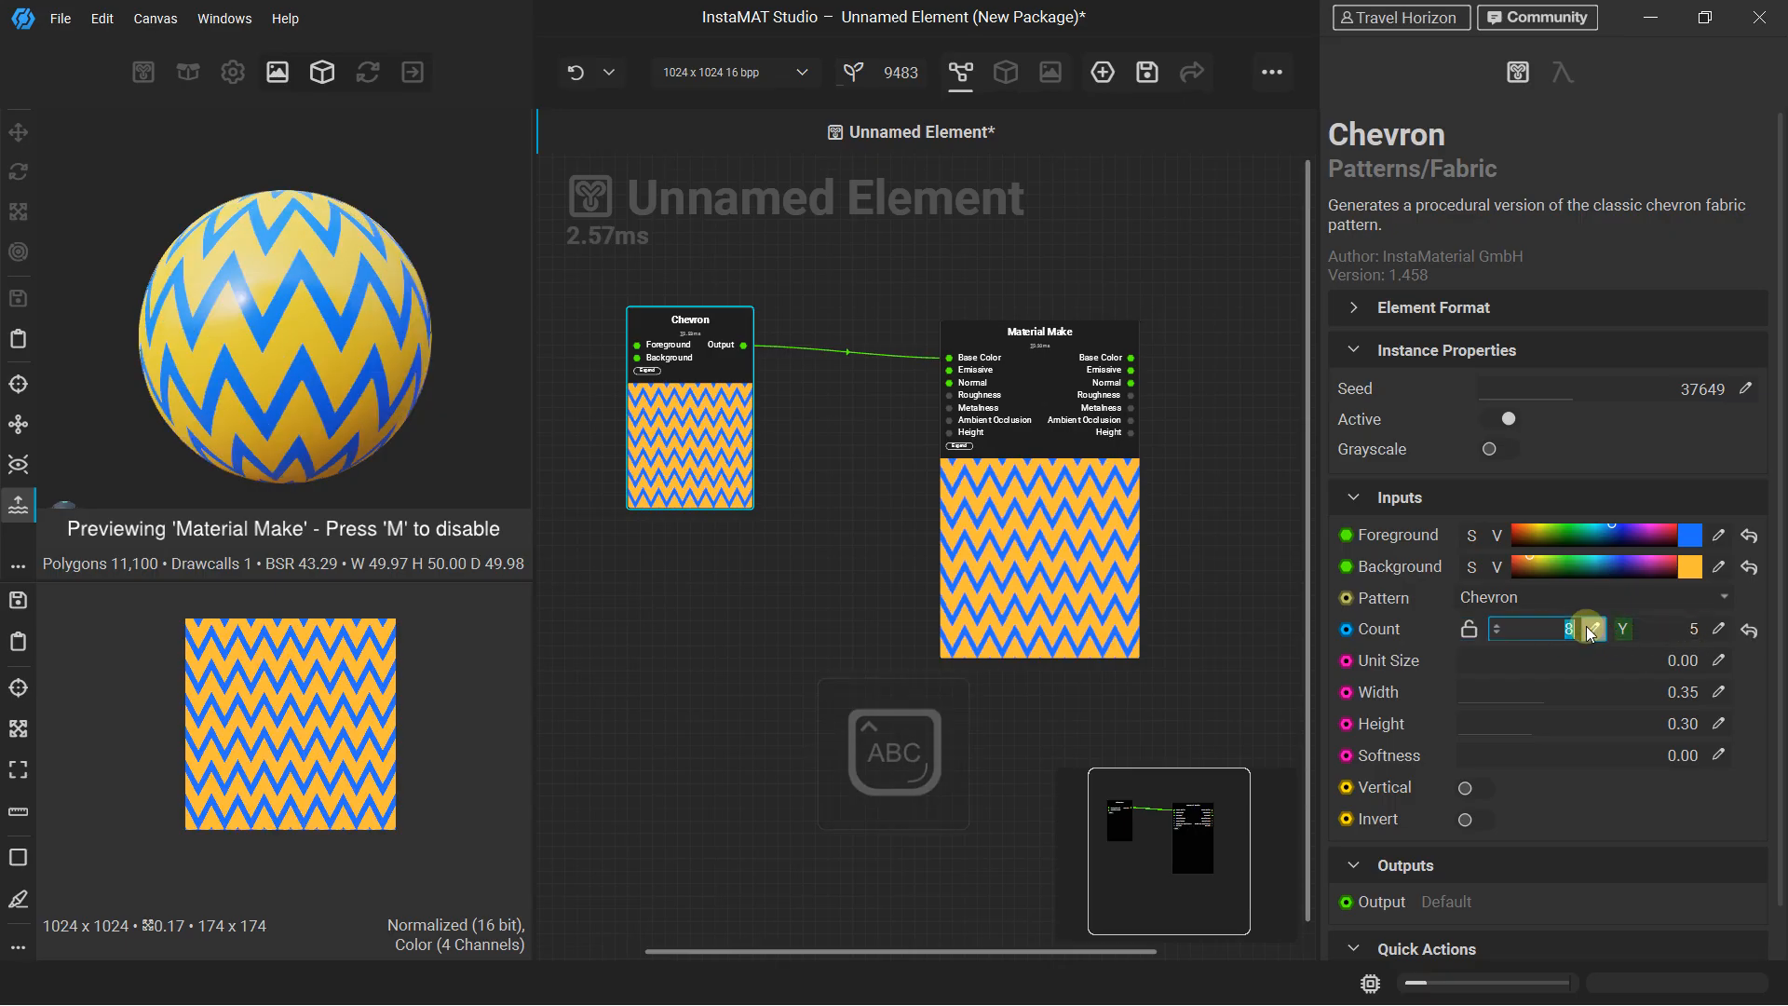
type("6")
key("Return")
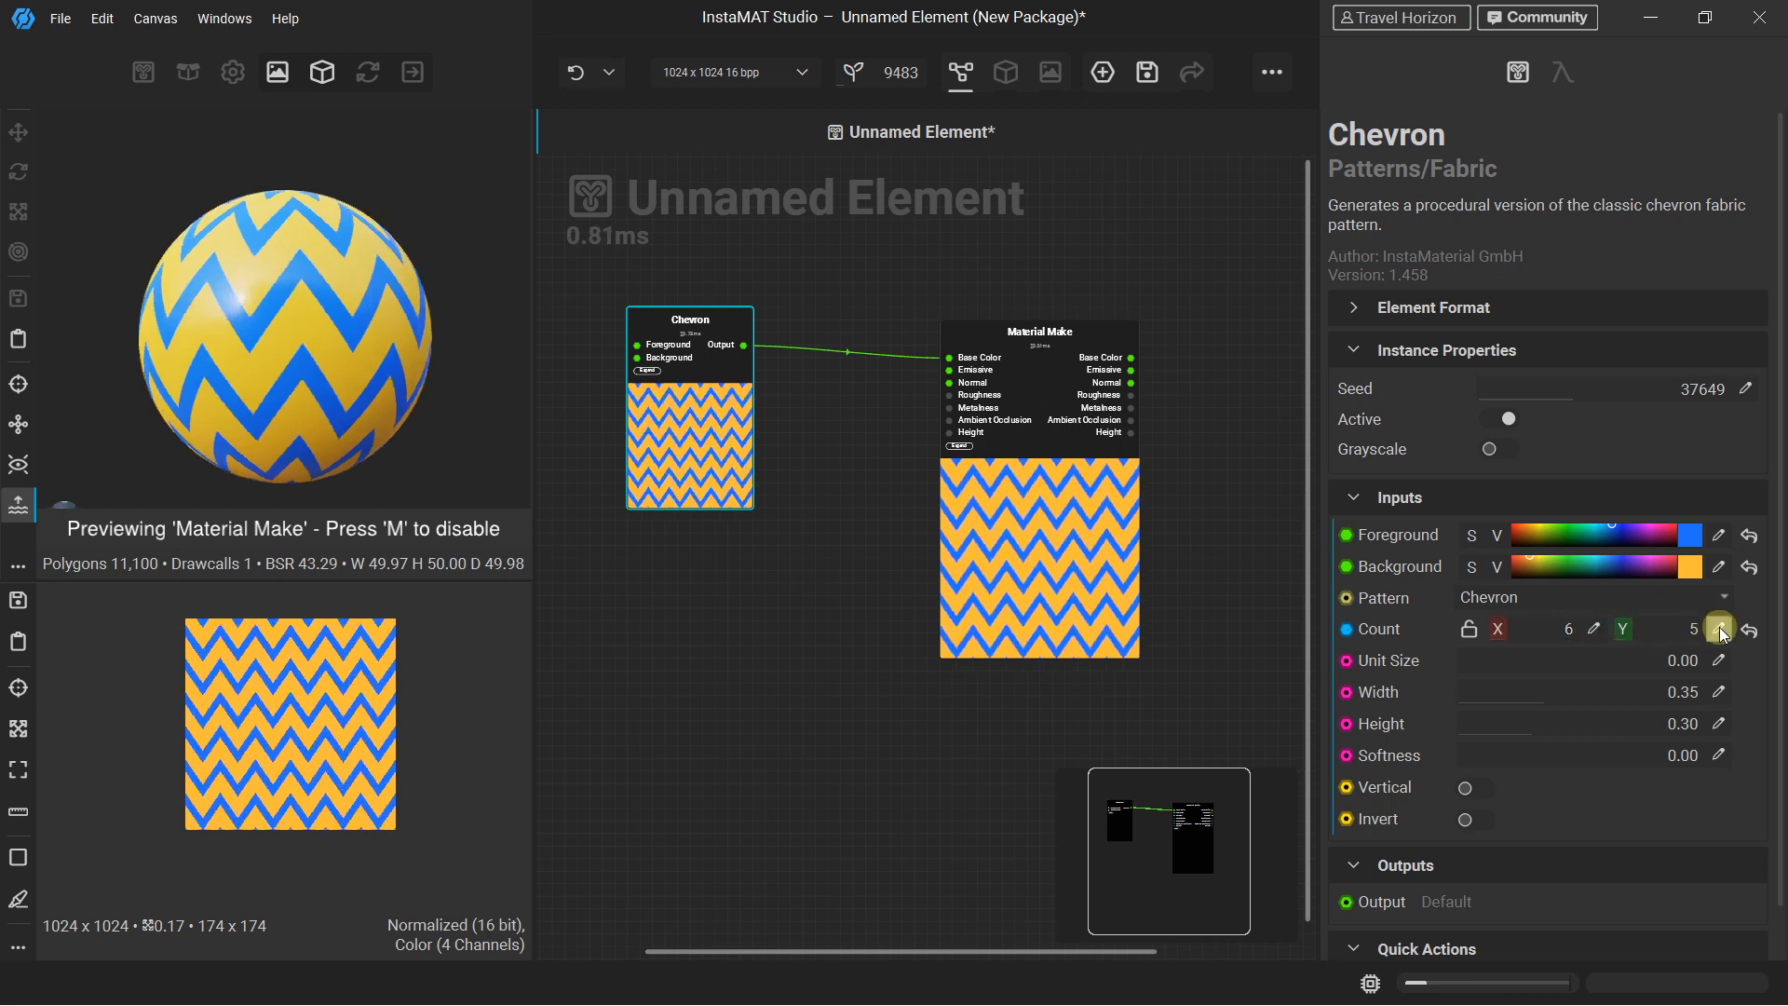
type("8")
key("Return")
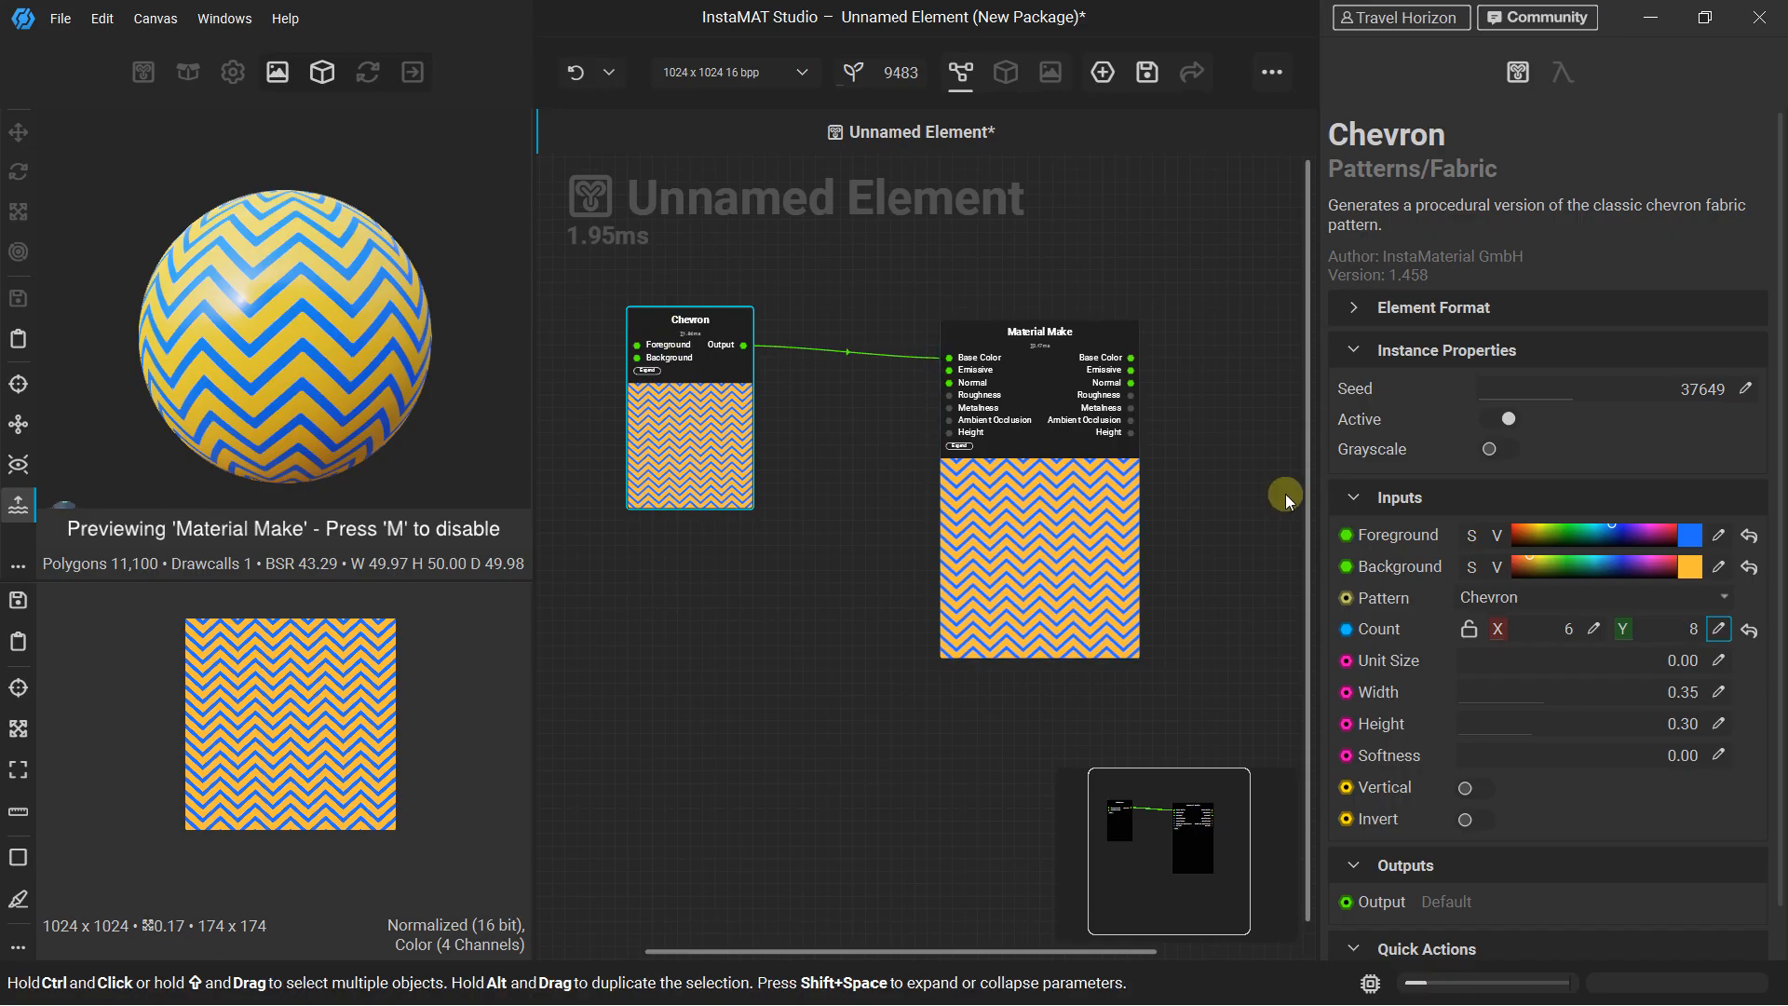
Adjust the Chevron's Width to 0.76 and Height to 0.29, and check the pattern up close on the preview sphere
left_click_drag(1676, 686, 1321, 725)
scroll(1369, 717, "down", 1)
scroll(1408, 704, "up", 1)
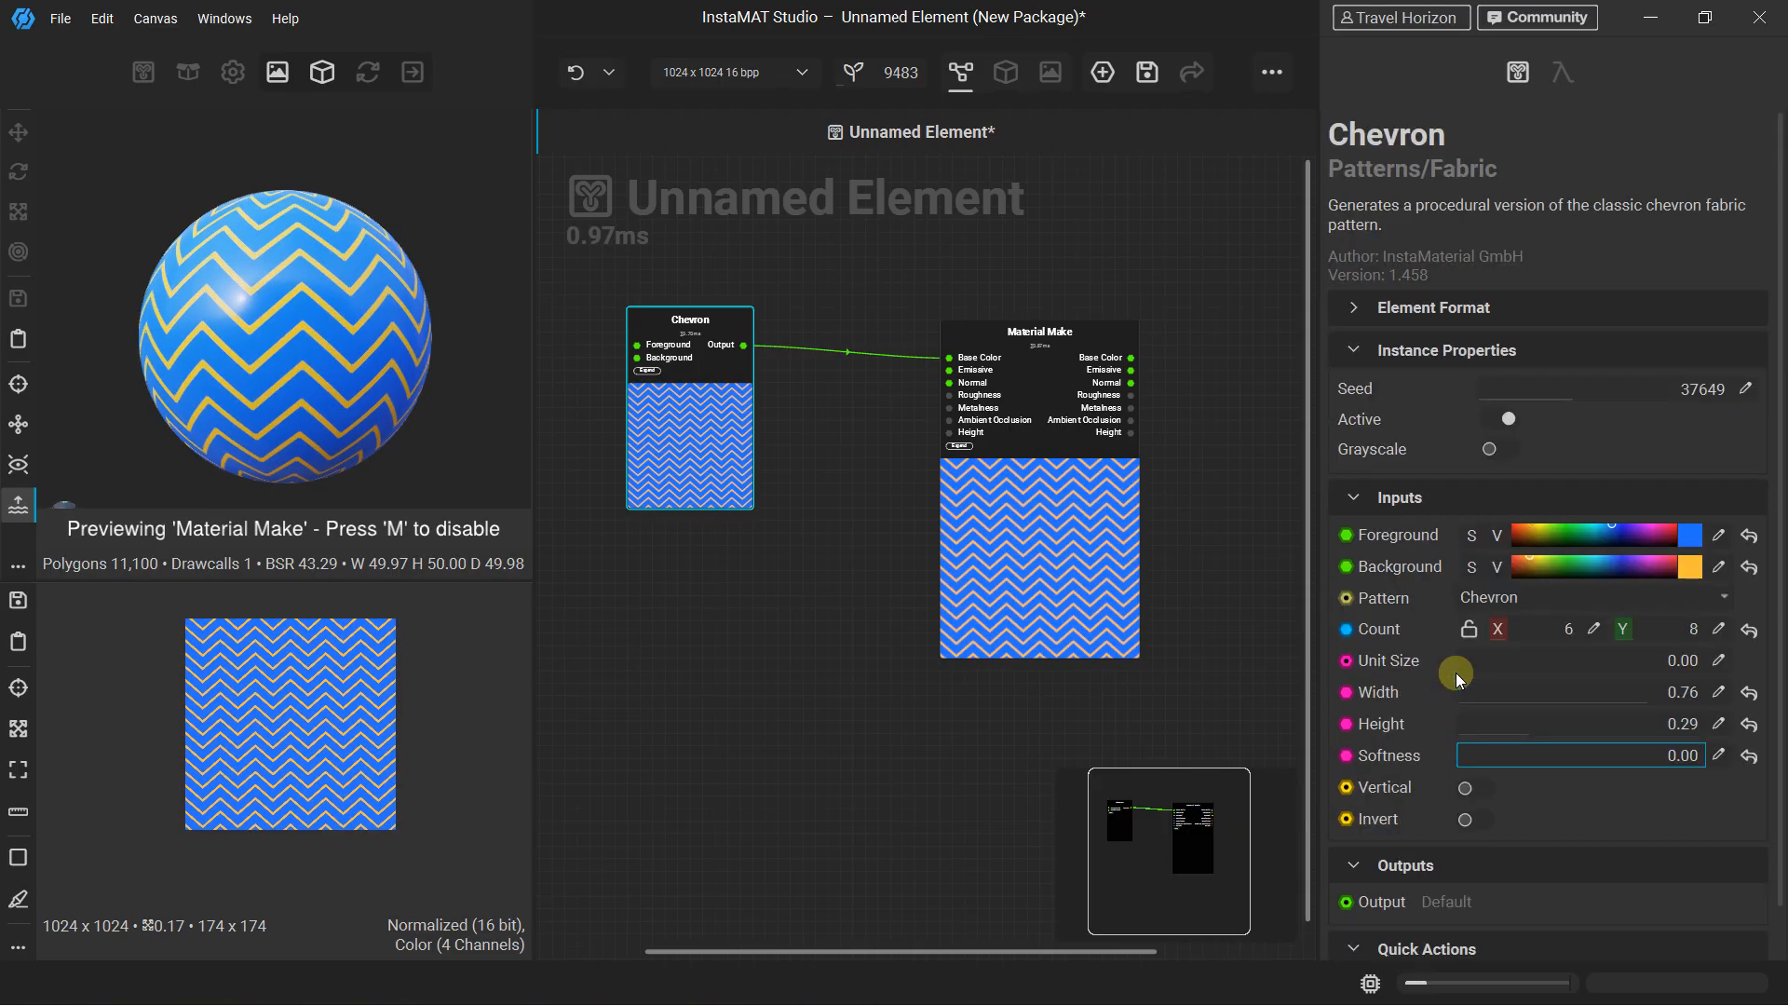
scroll(294, 314, "up", 4)
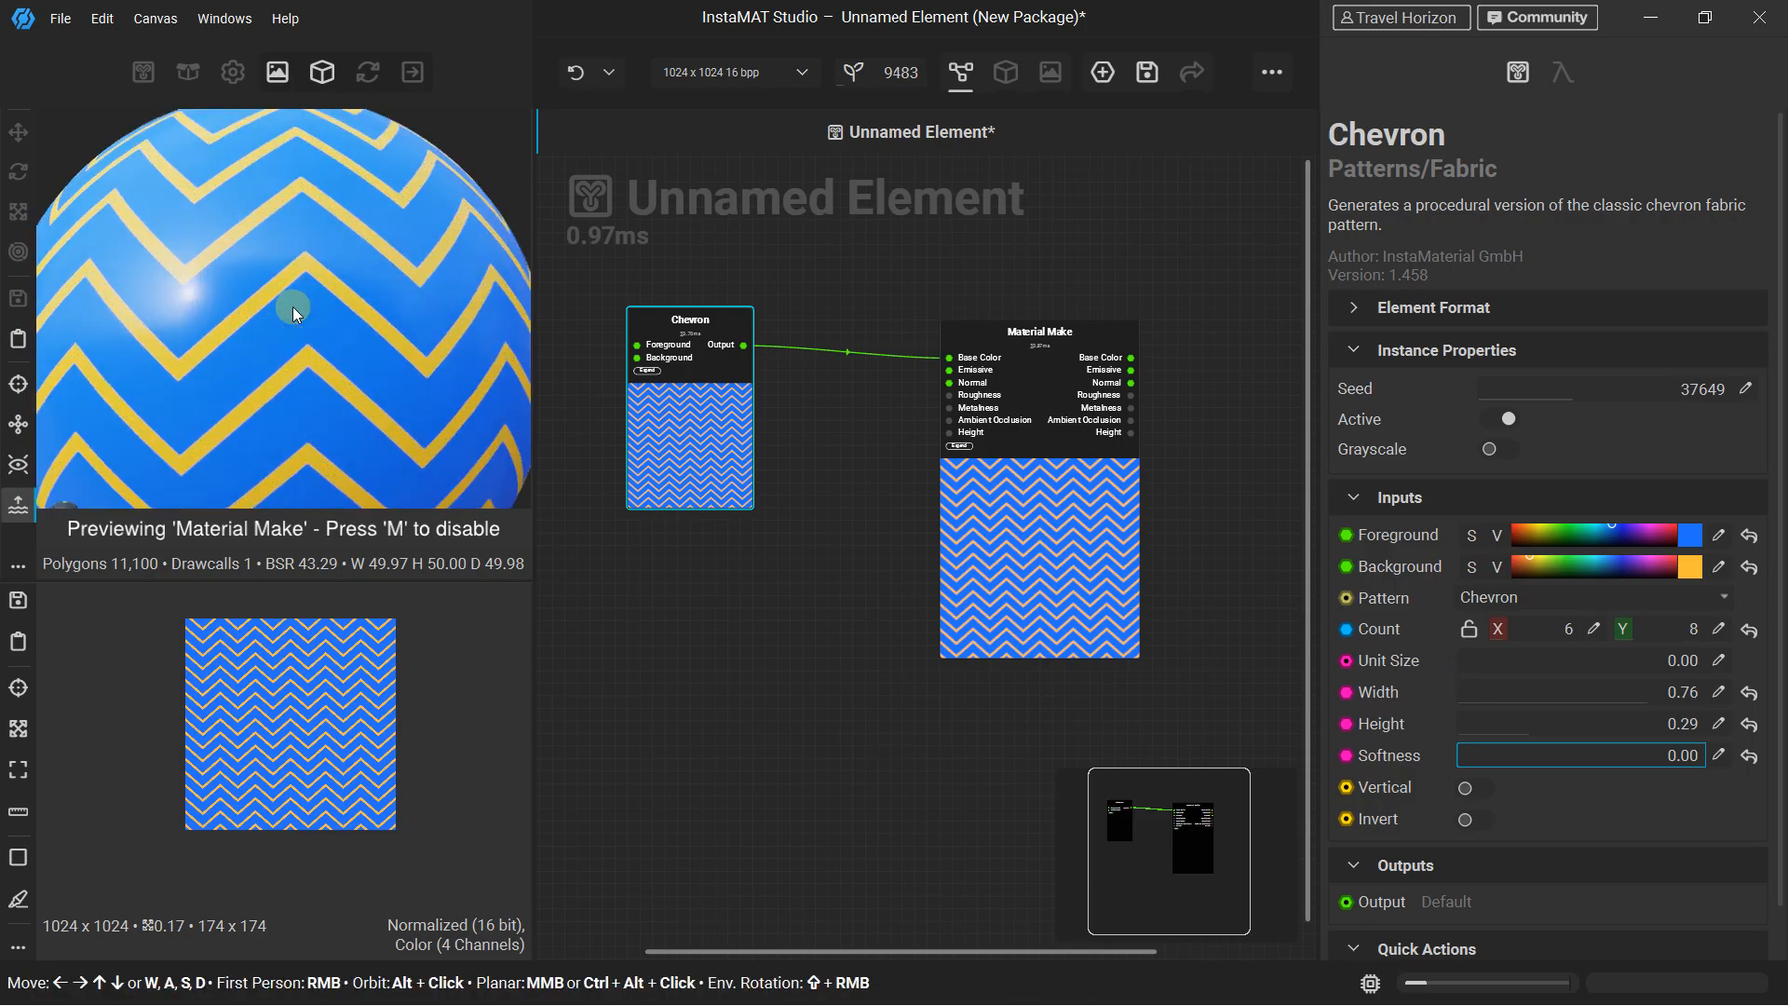
scroll(292, 284, "down", 2)
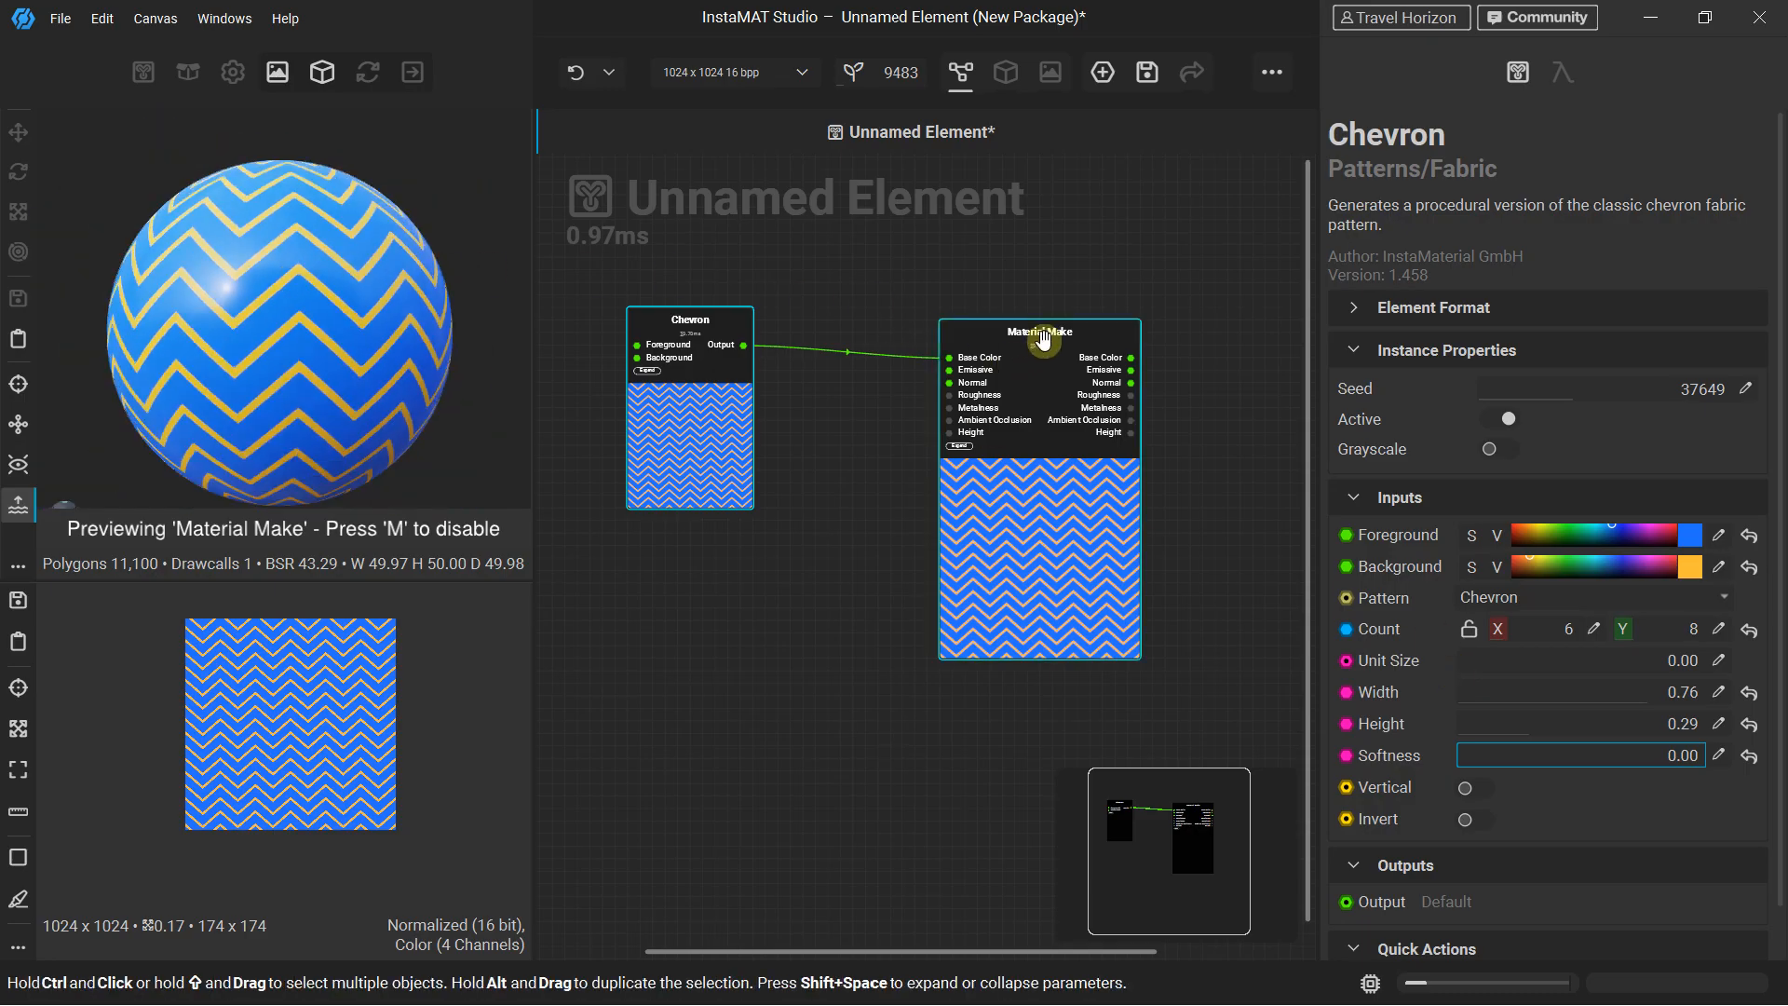
Move the Material Make node farther from the Chevron node to make room between them
left_click_drag(1041, 361, 1114, 410)
scroll(1080, 437, "up", 2)
middle_click_drag(706, 400, 859, 398)
Search the nodes for "normal" and add a Height To Normal node between Chevron and Material Make
key("space")
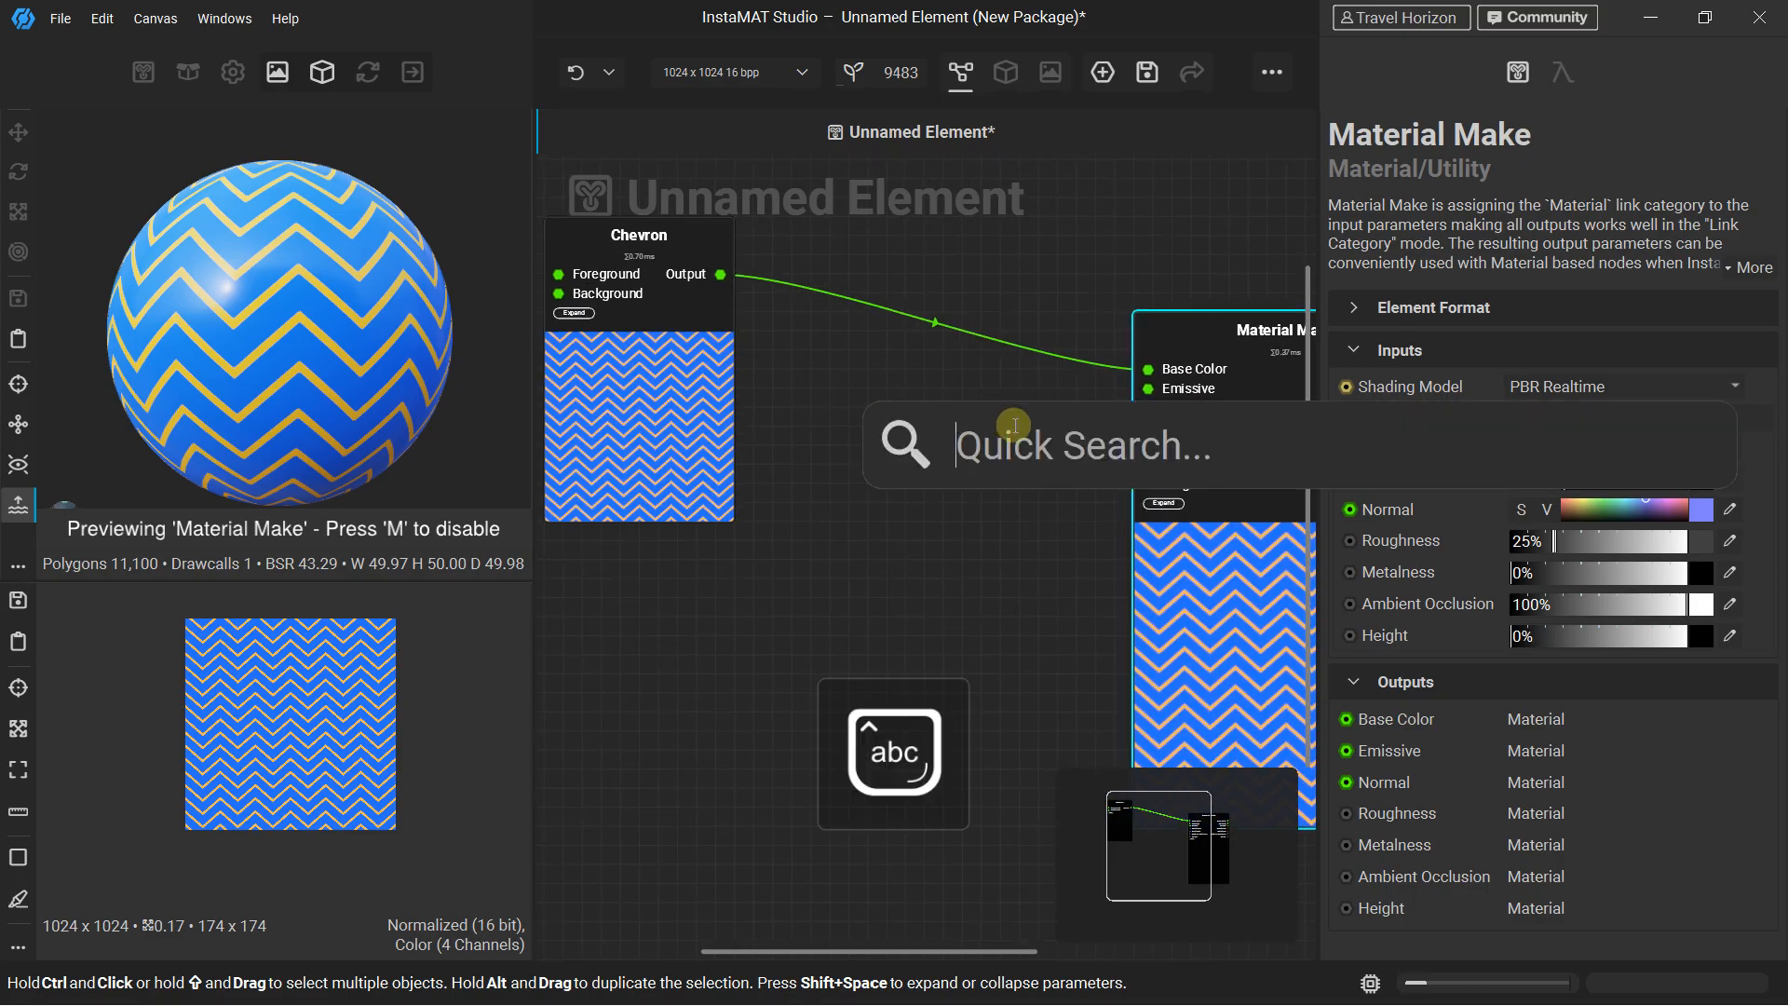
type("normal")
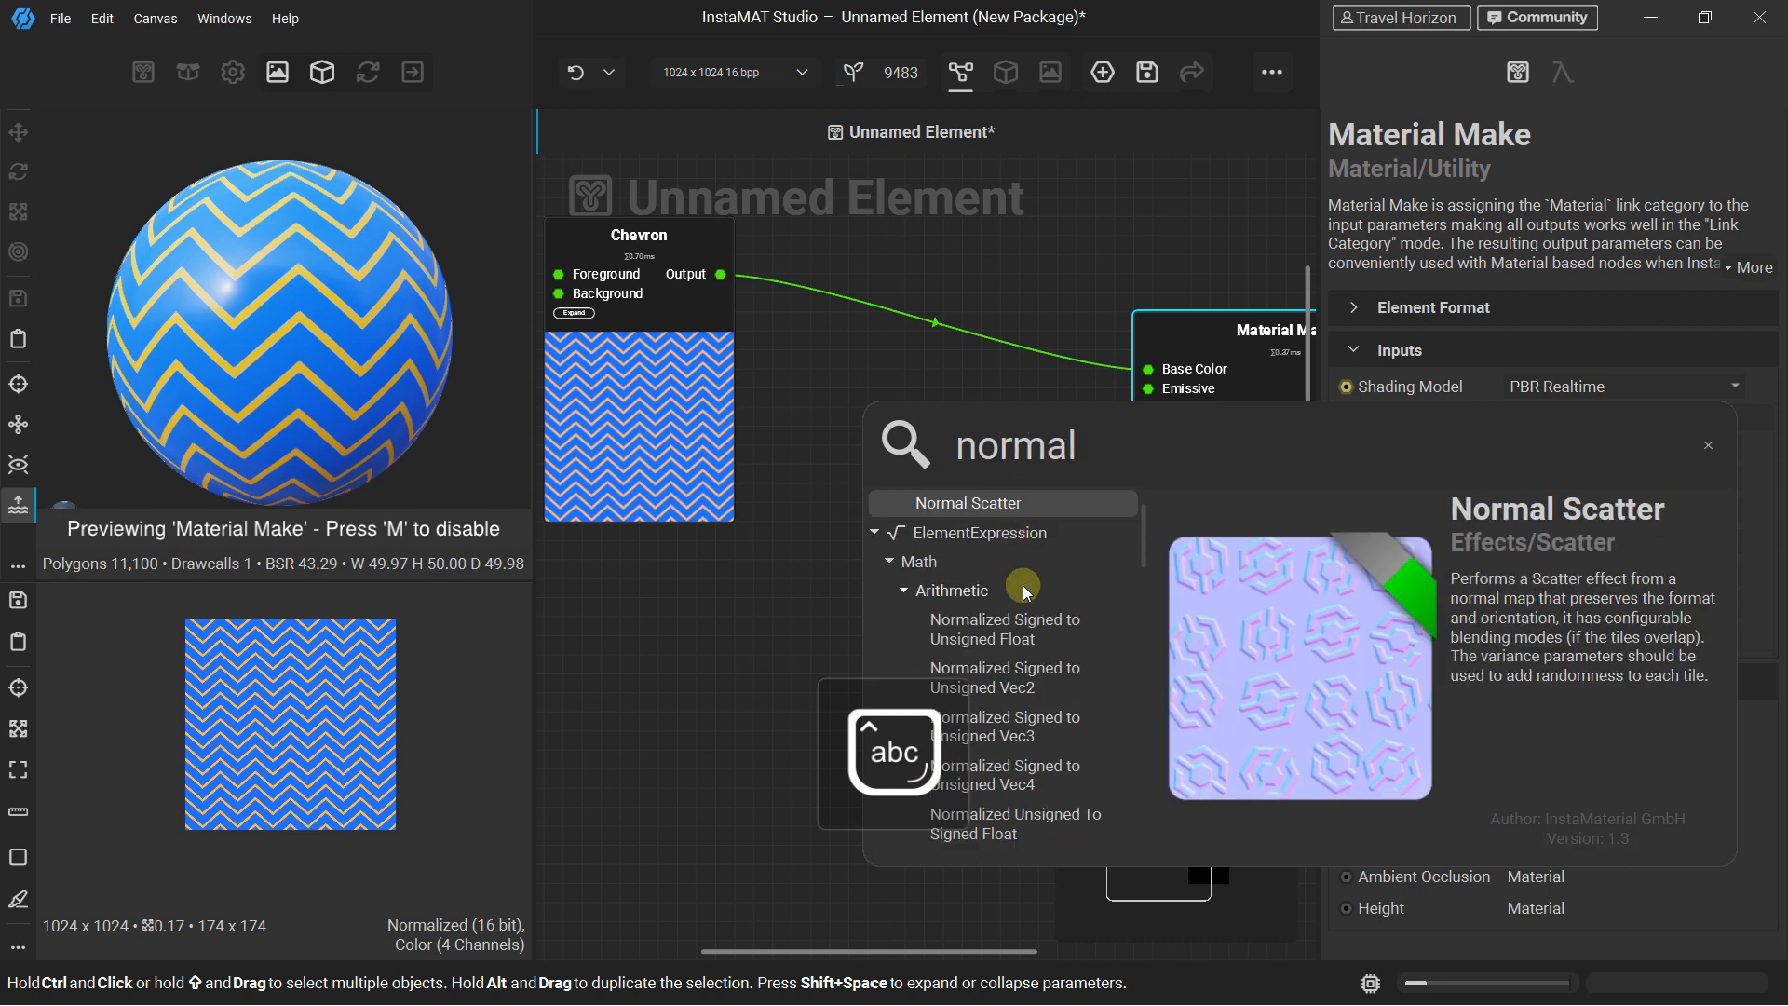
scroll(1020, 587, "down", 6)
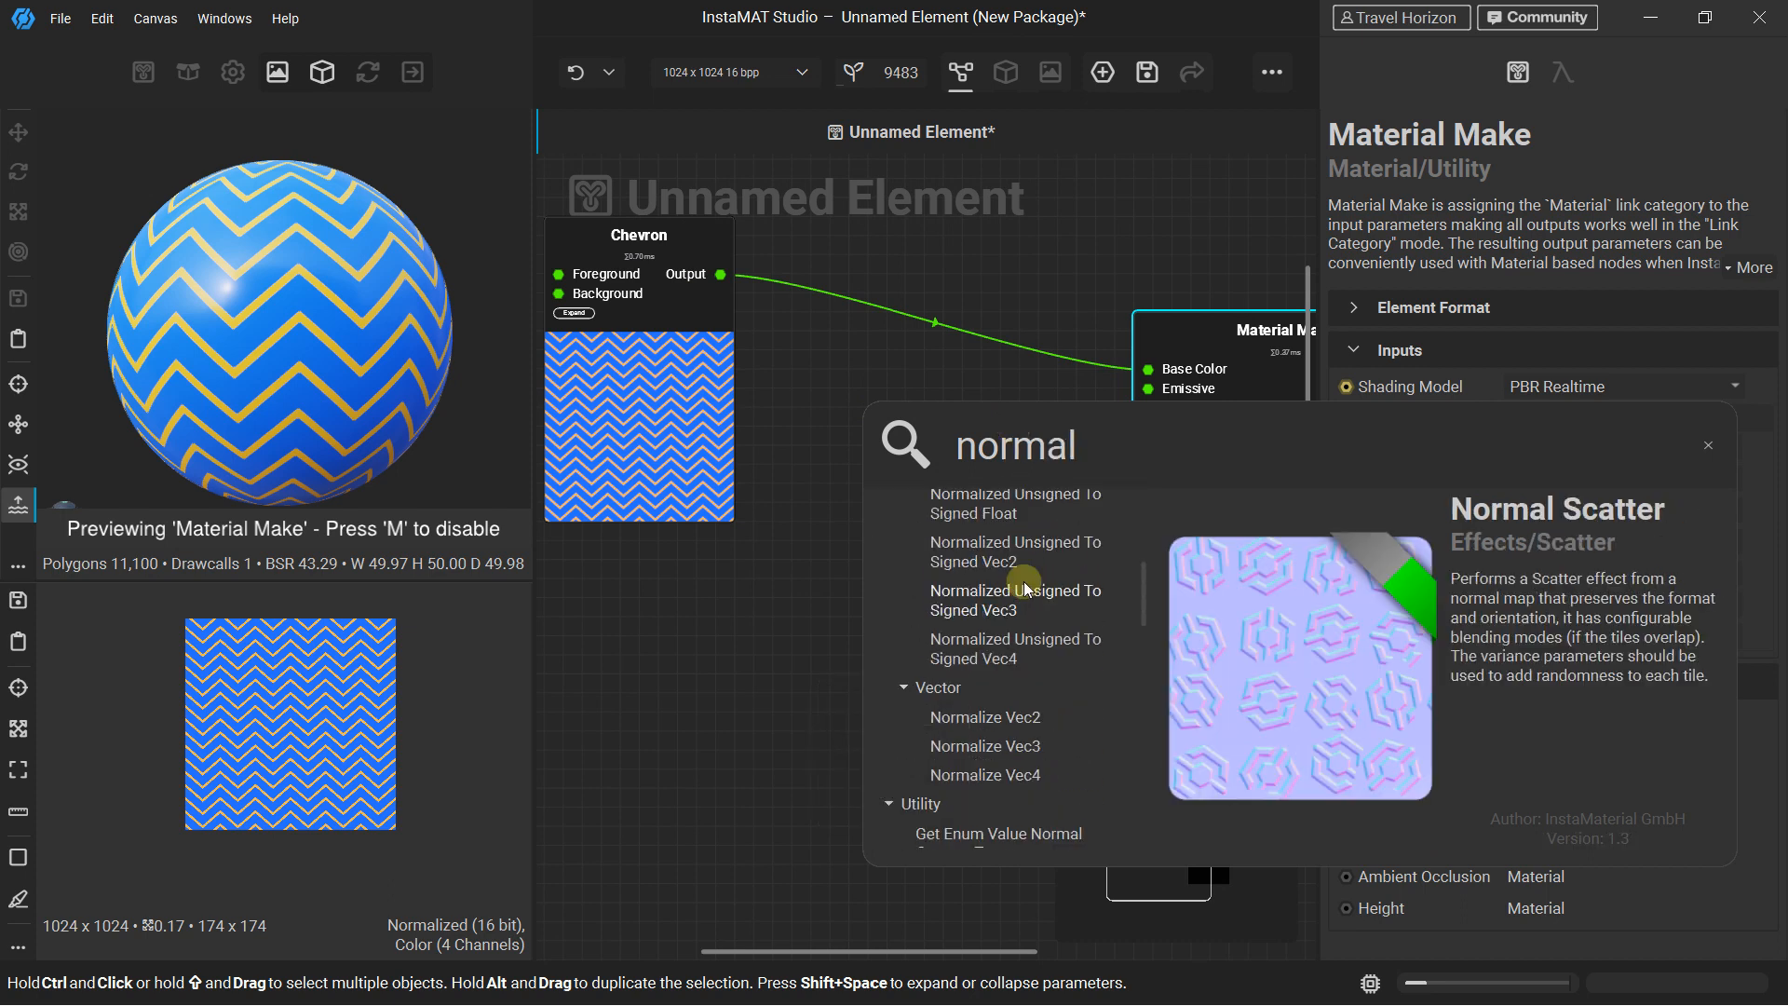
scroll(1000, 629, "down", 3)
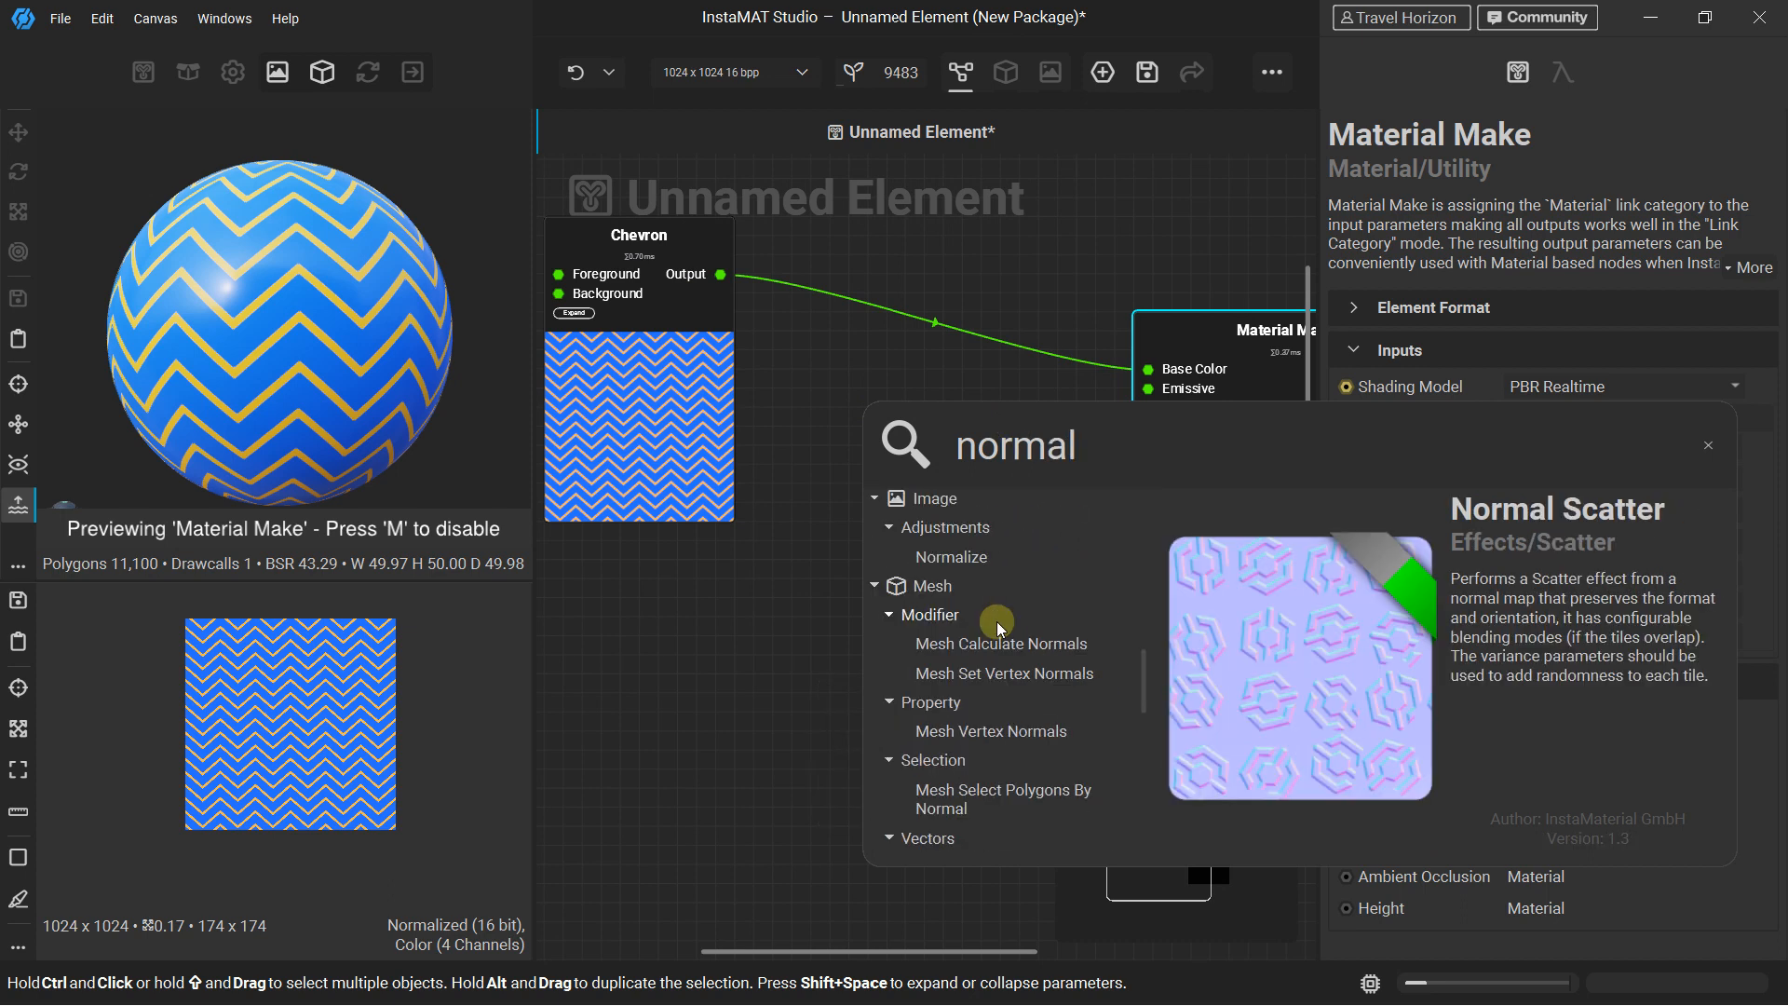
scroll(999, 626, "down", 3)
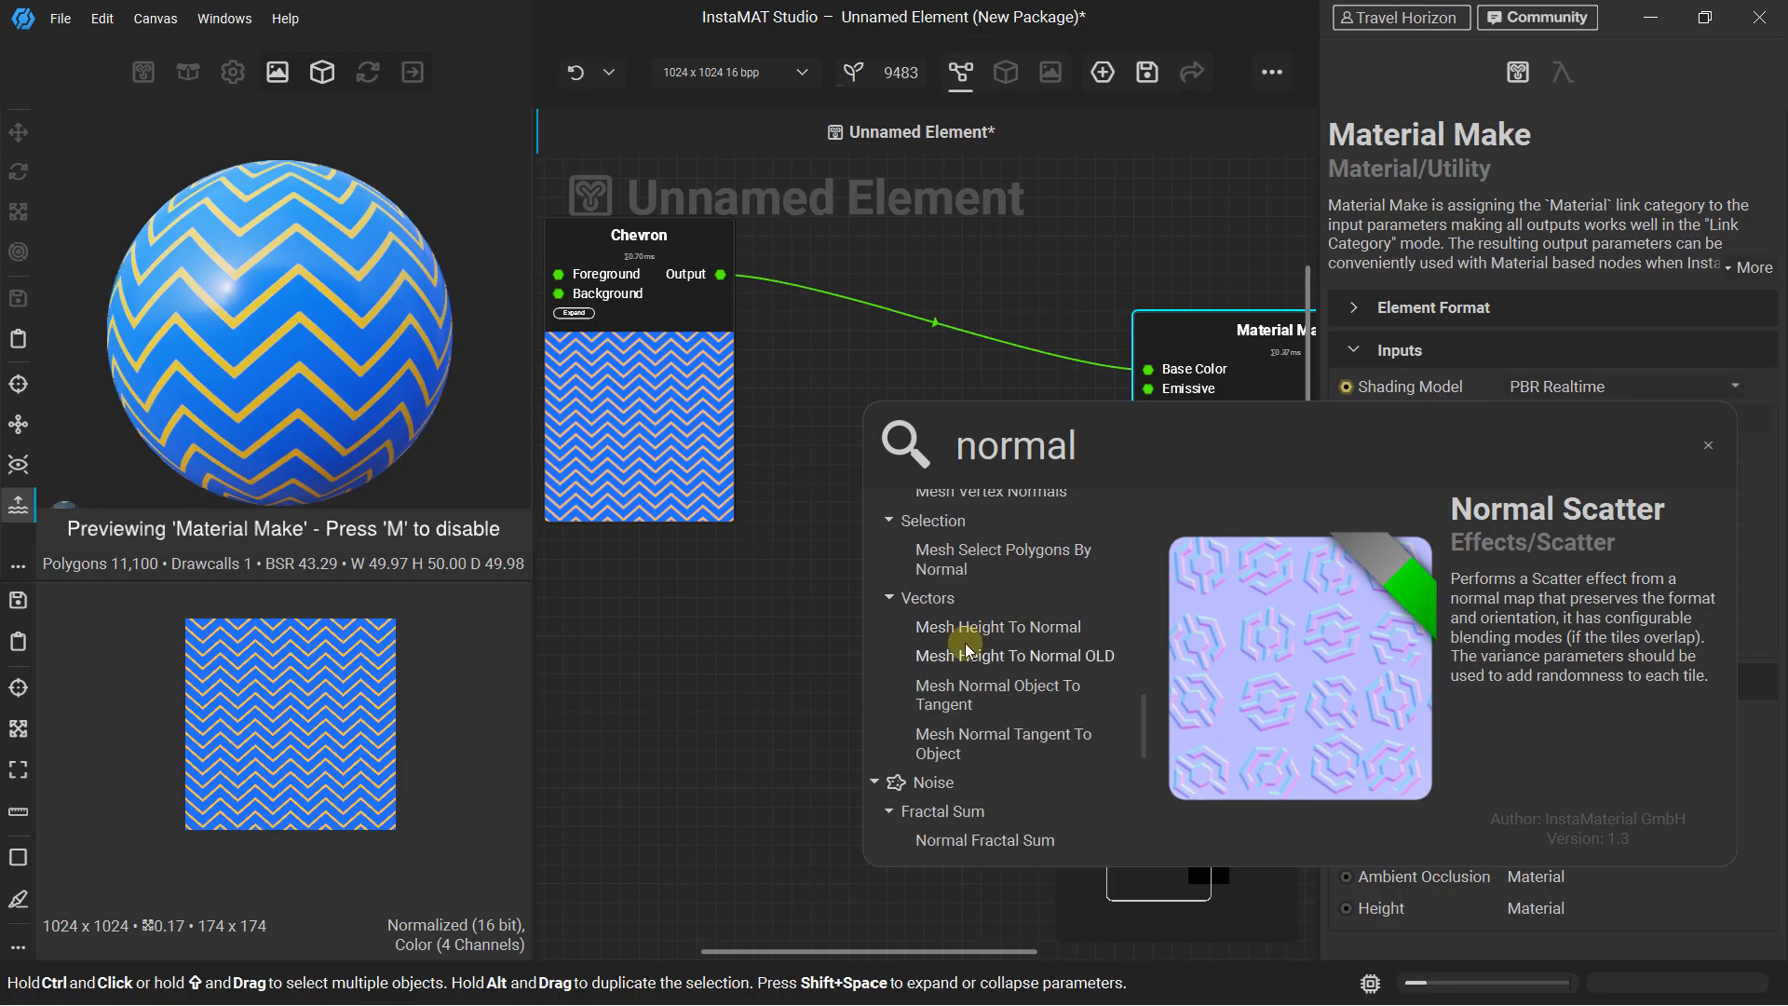
scroll(959, 643, "down", 3)
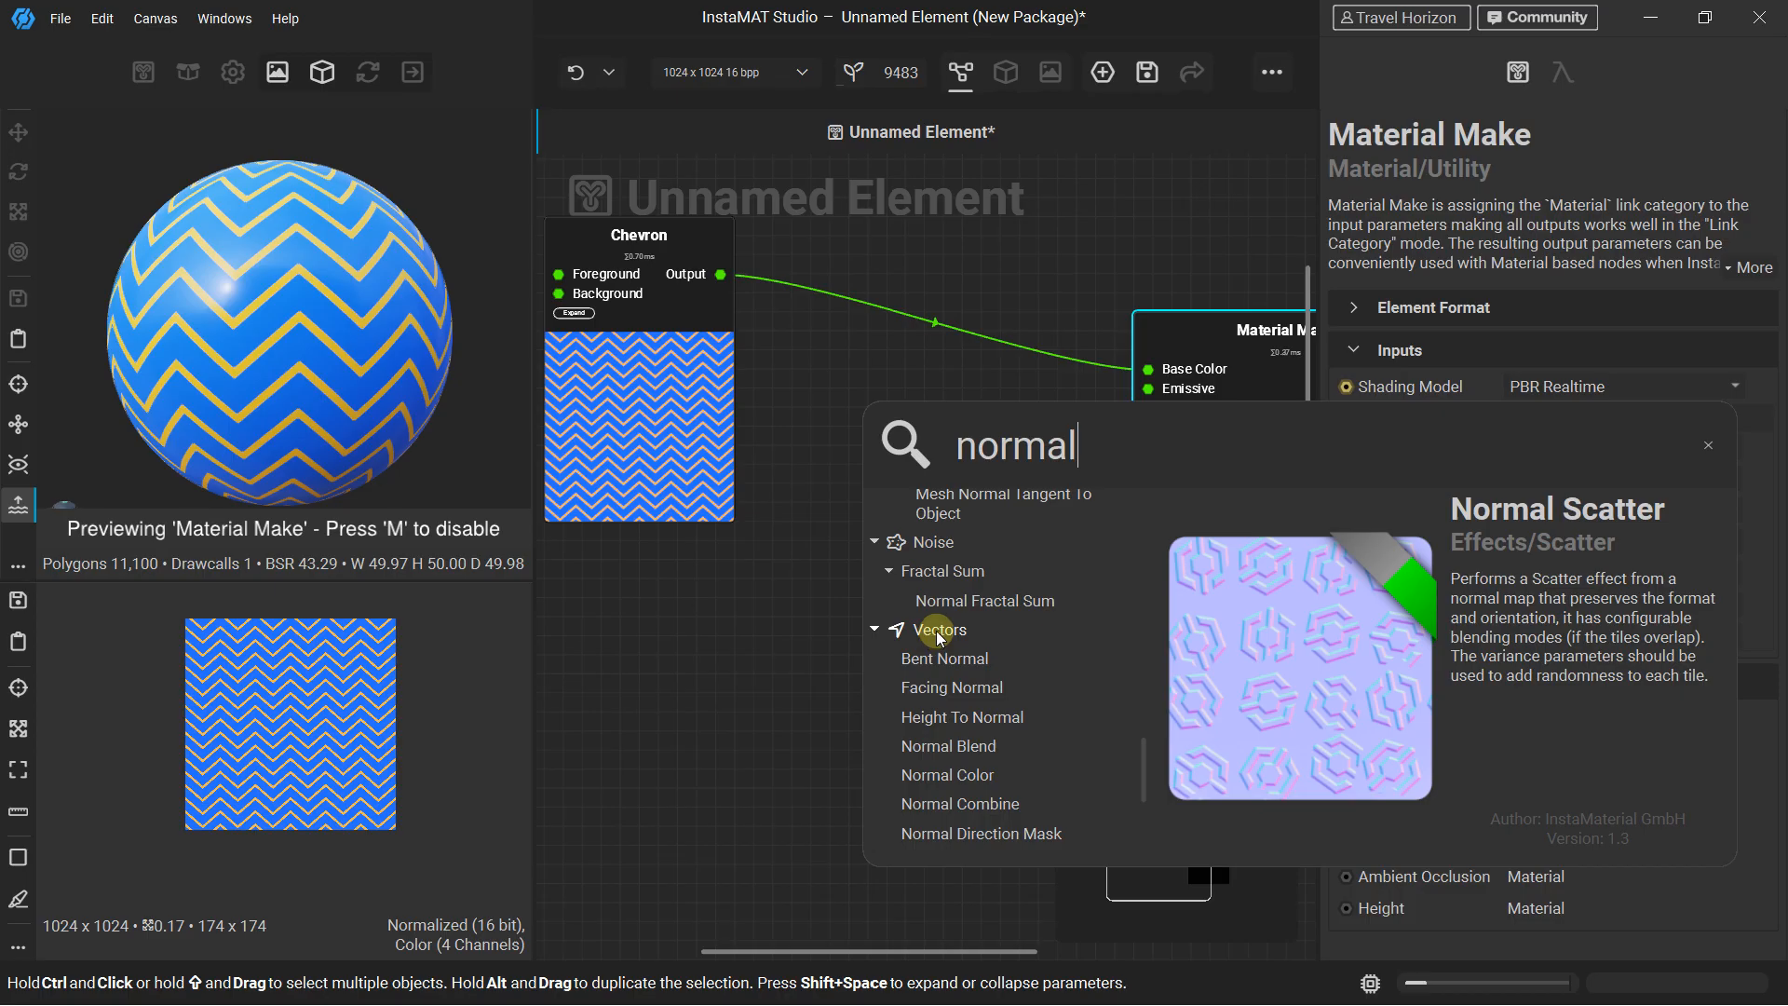
left_click(959, 717)
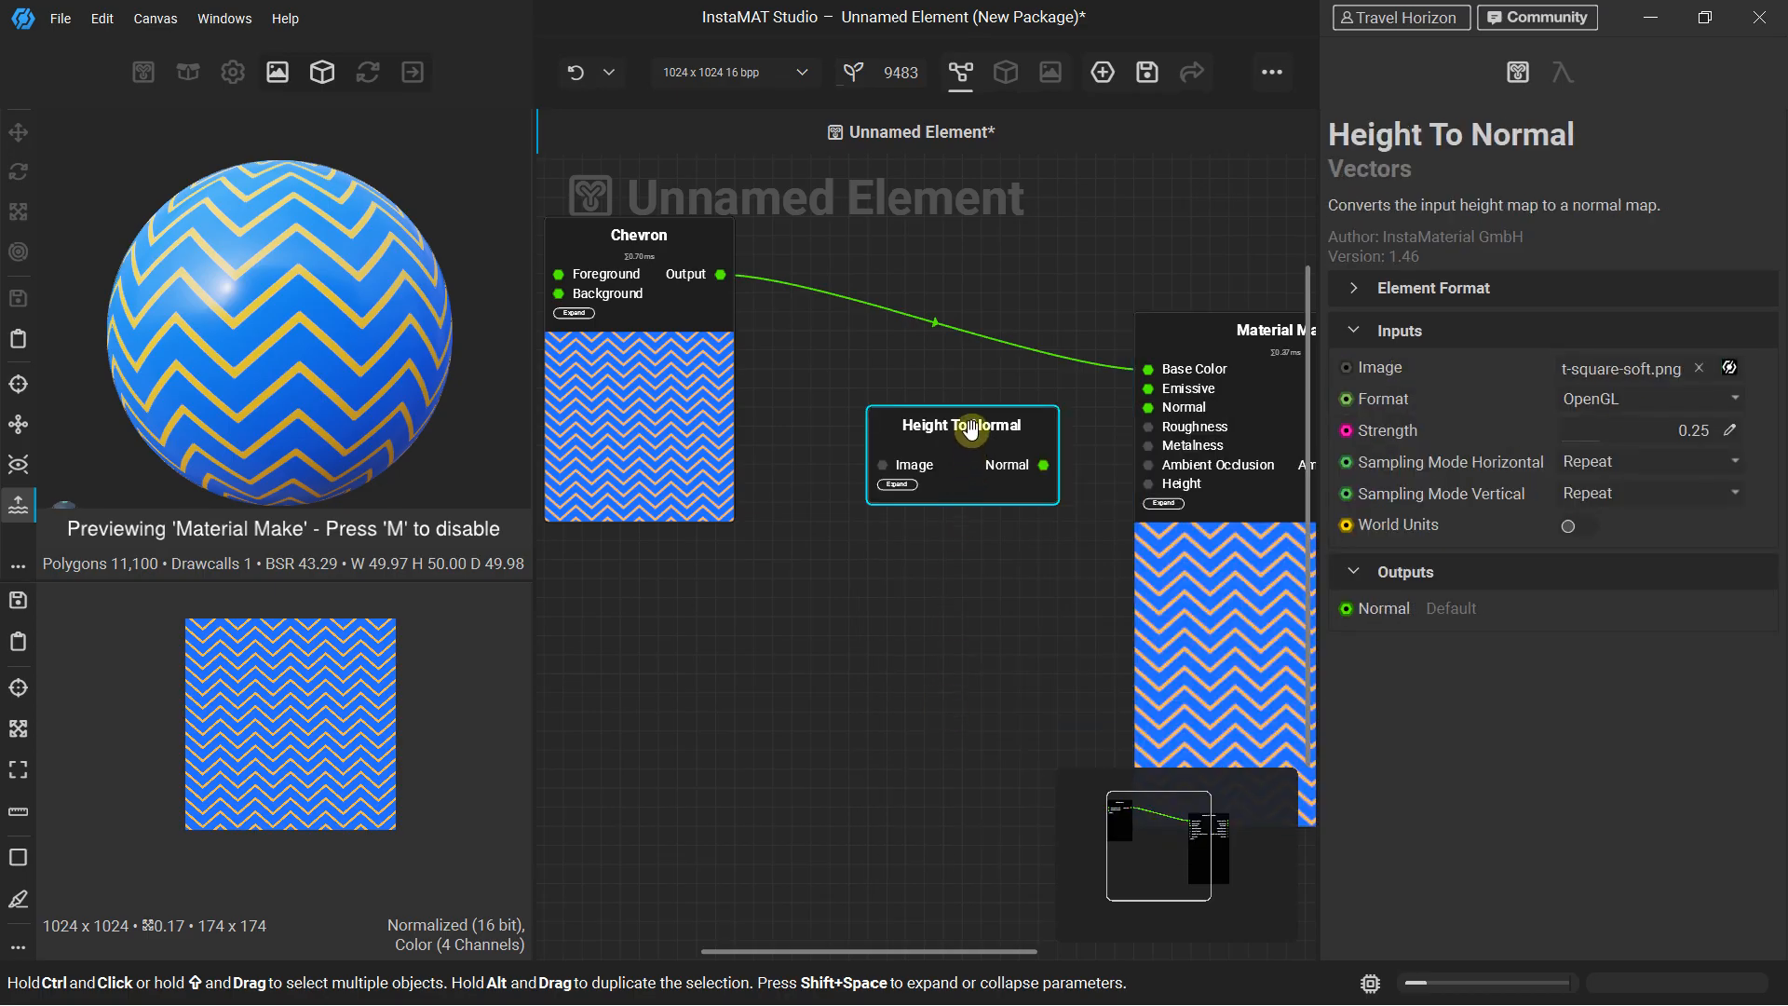
Connect the Chevron output to Height To Normal's Image input and its Normal output to Material Make's Normal, checking the relief on the preview sphere
left_click_drag(903, 464, 943, 453)
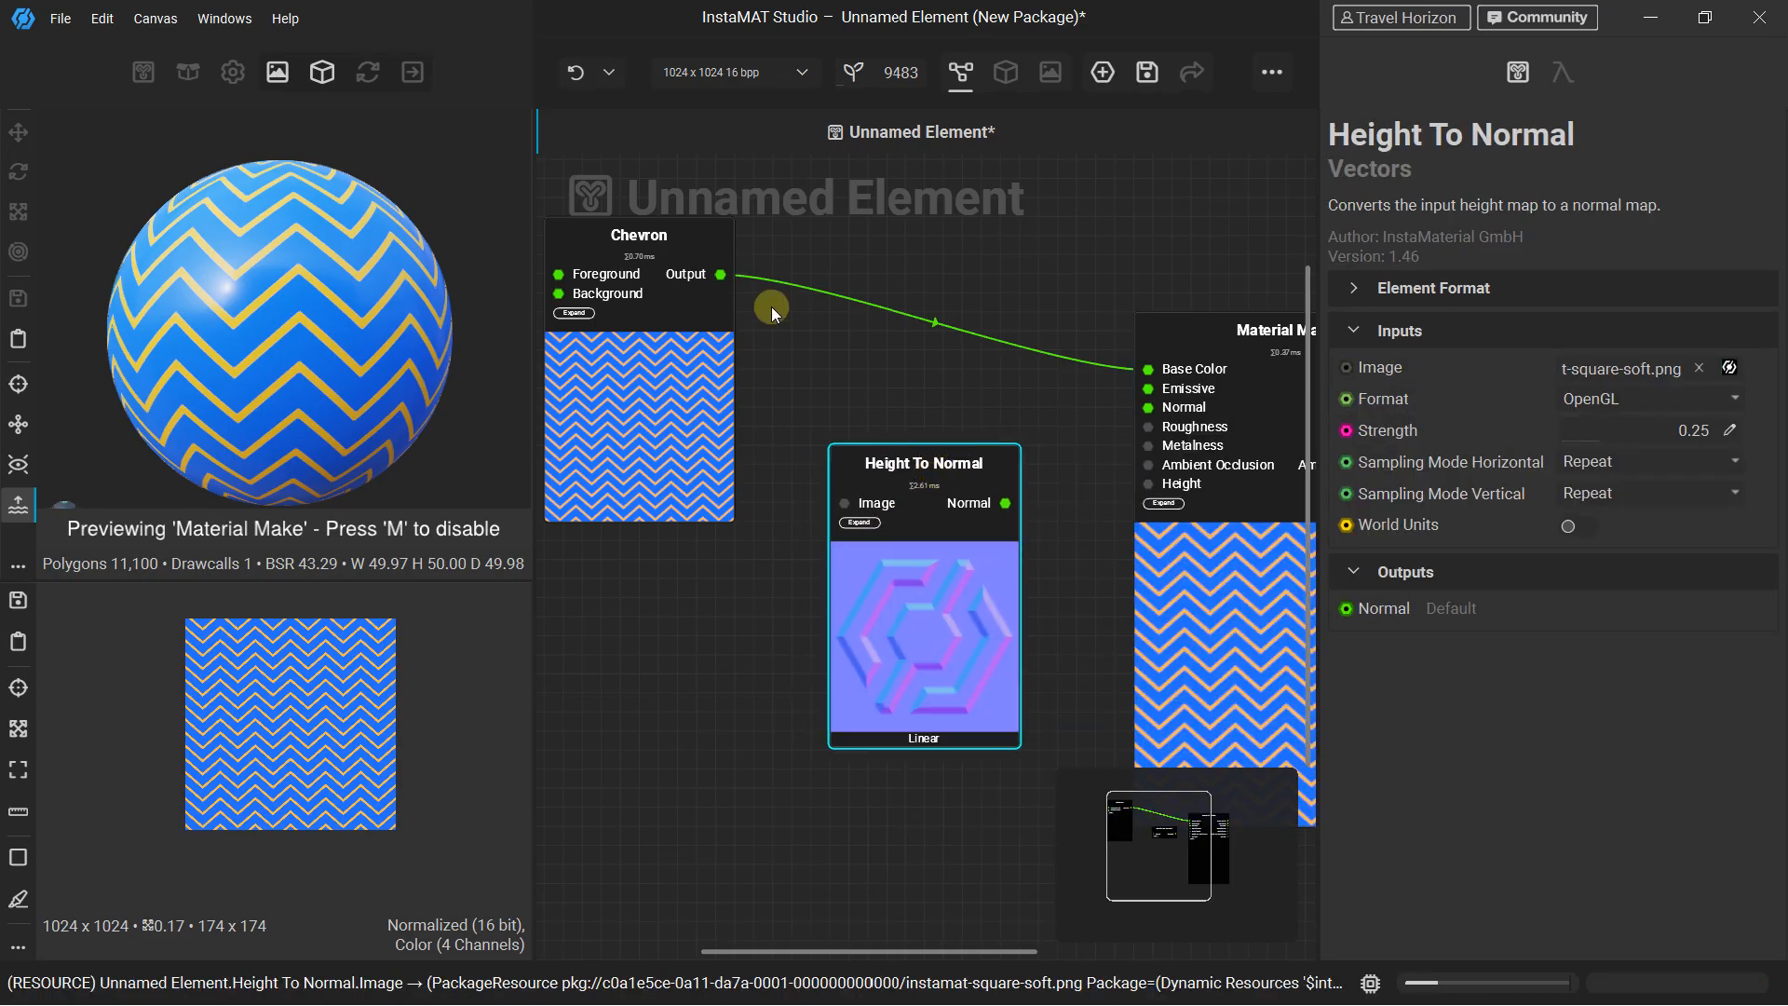
left_click_drag(727, 278, 734, 287)
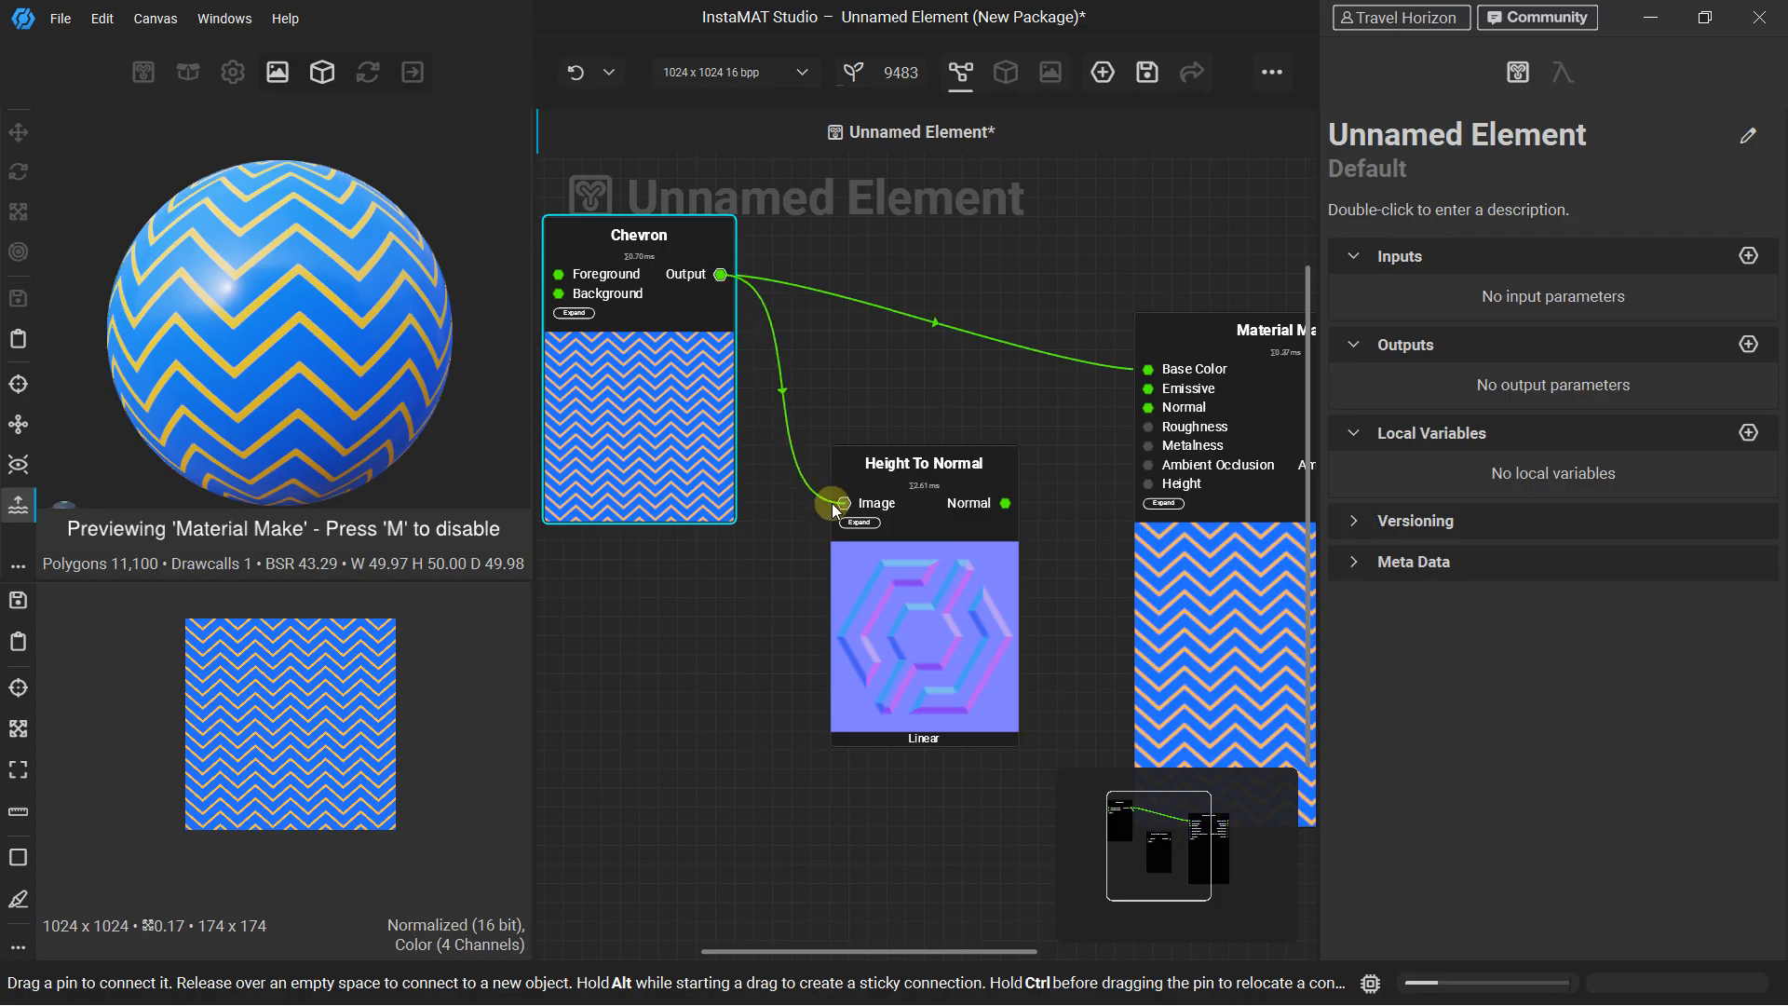
left_click_drag(832, 504, 838, 504)
left_click_drag(1005, 505, 1093, 482)
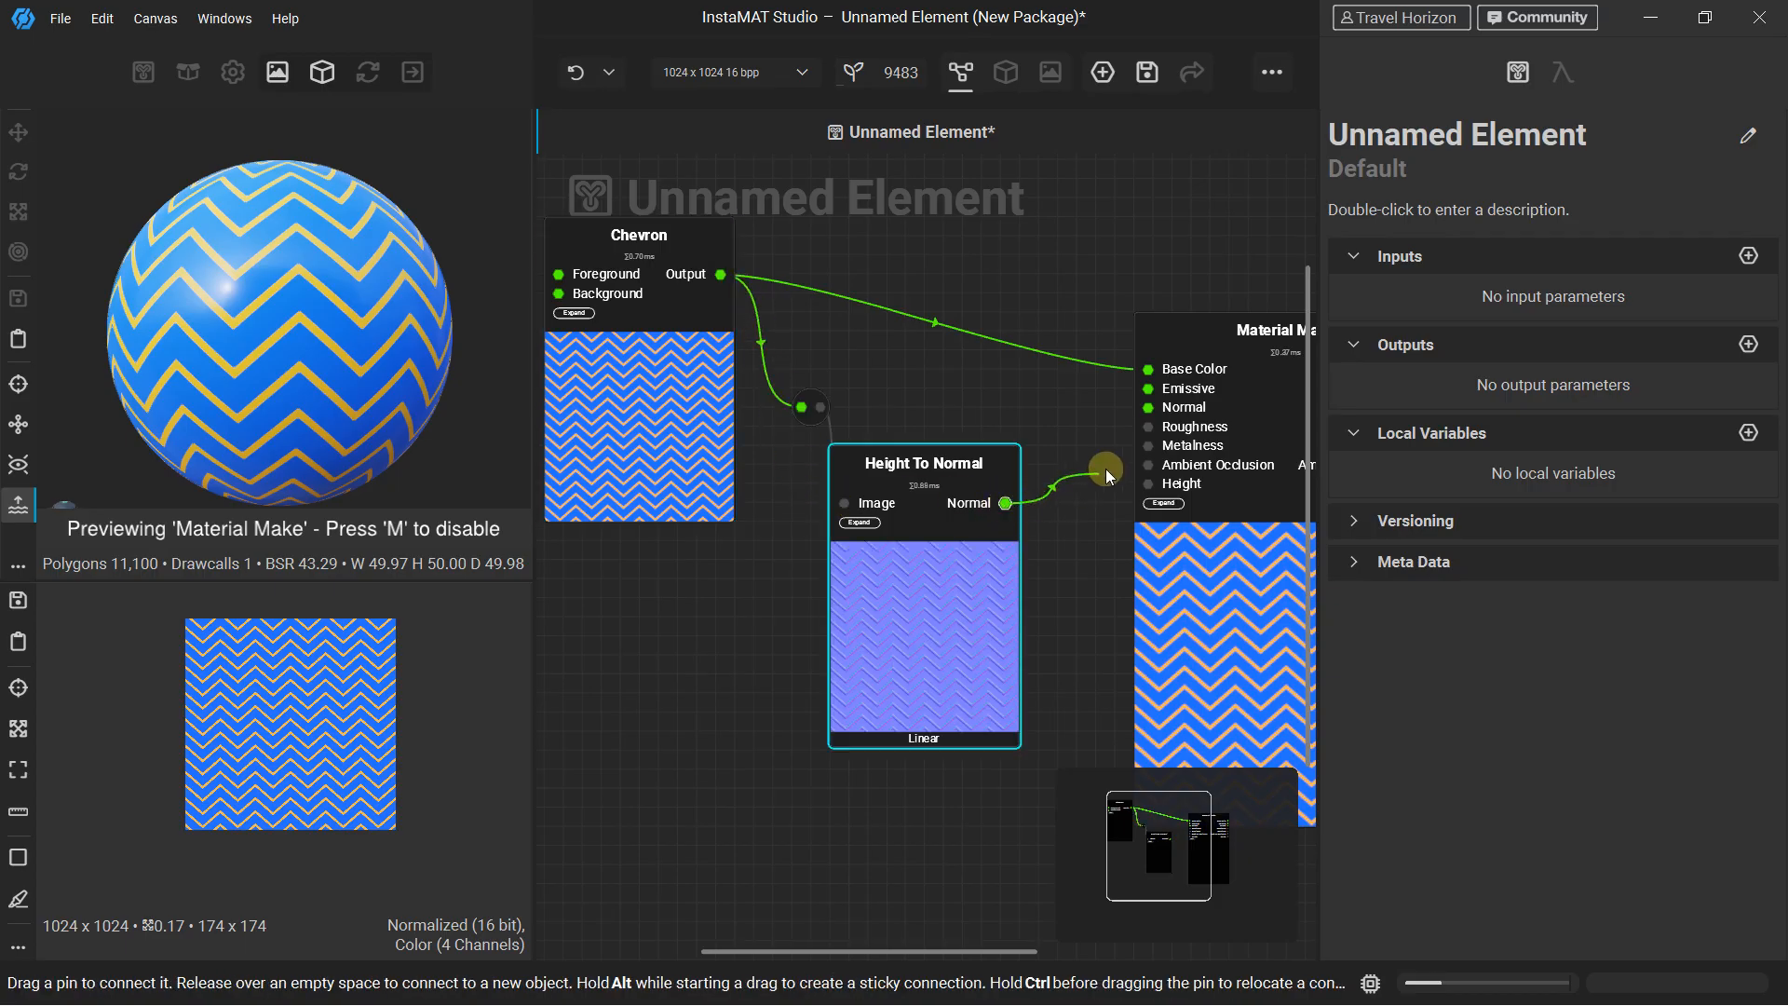
left_click_drag(1145, 412, 1148, 409)
scroll(347, 287, "up", 3)
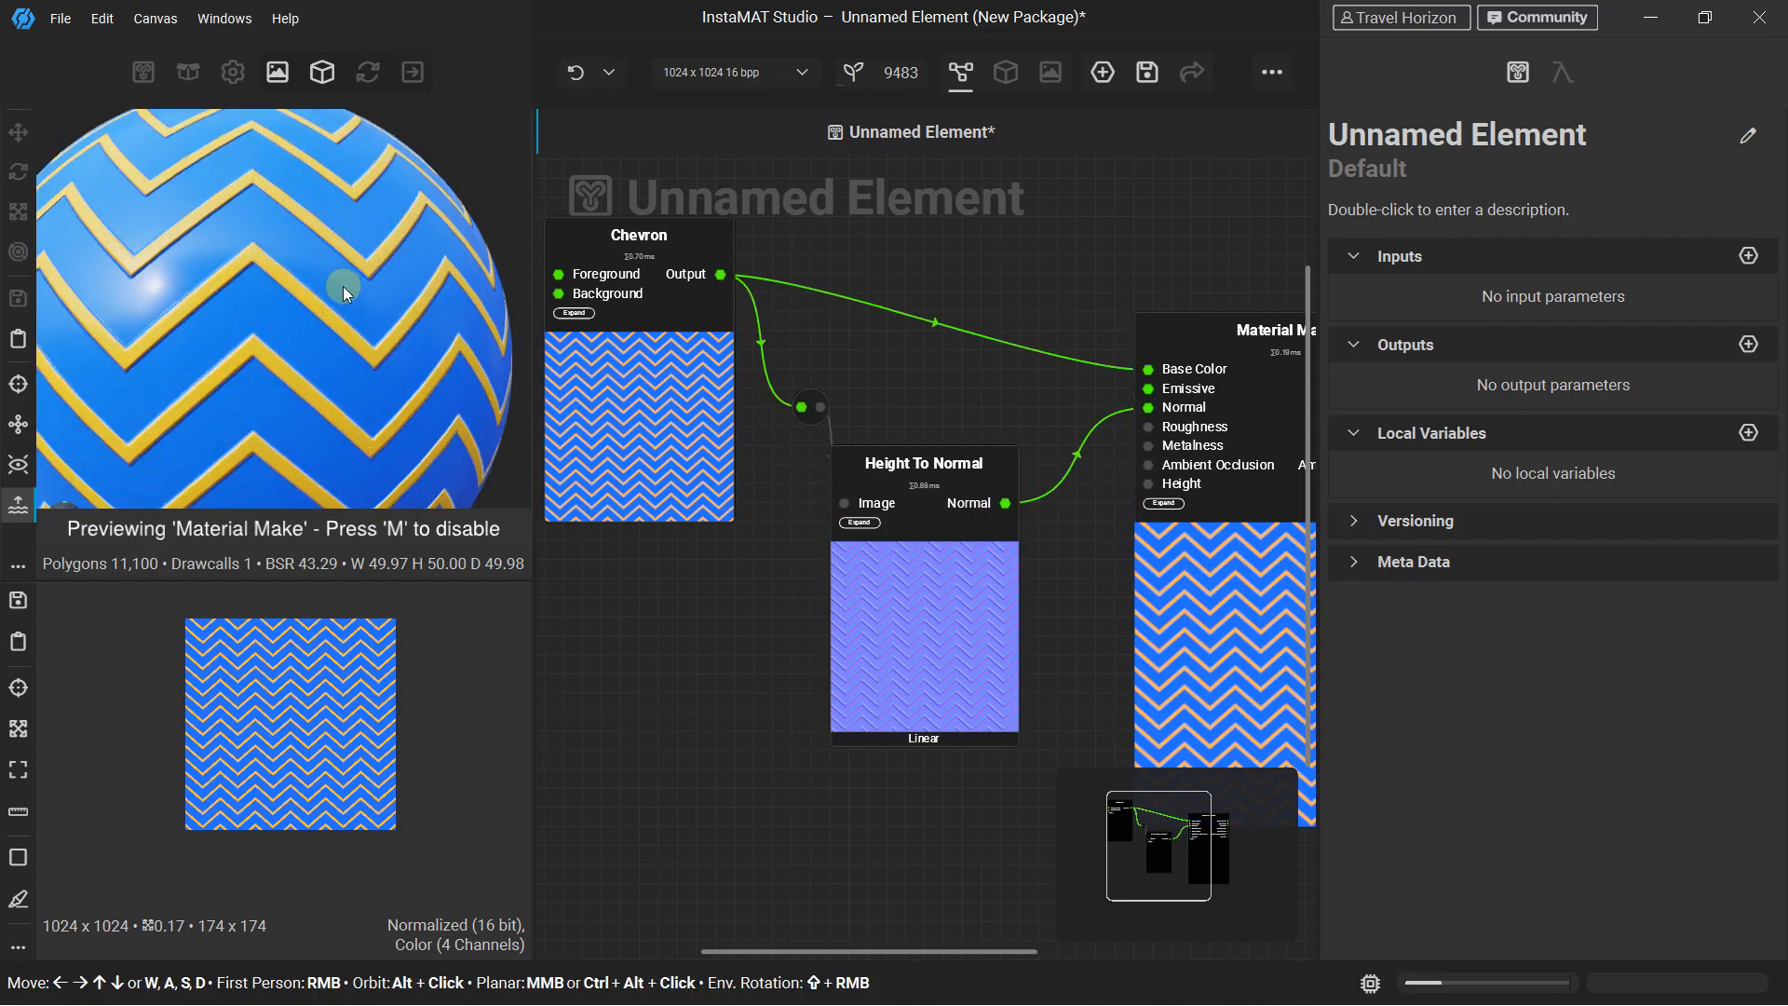
scroll(229, 261, "up", 3)
left_click_drag(298, 326, 253, 221, "alt")
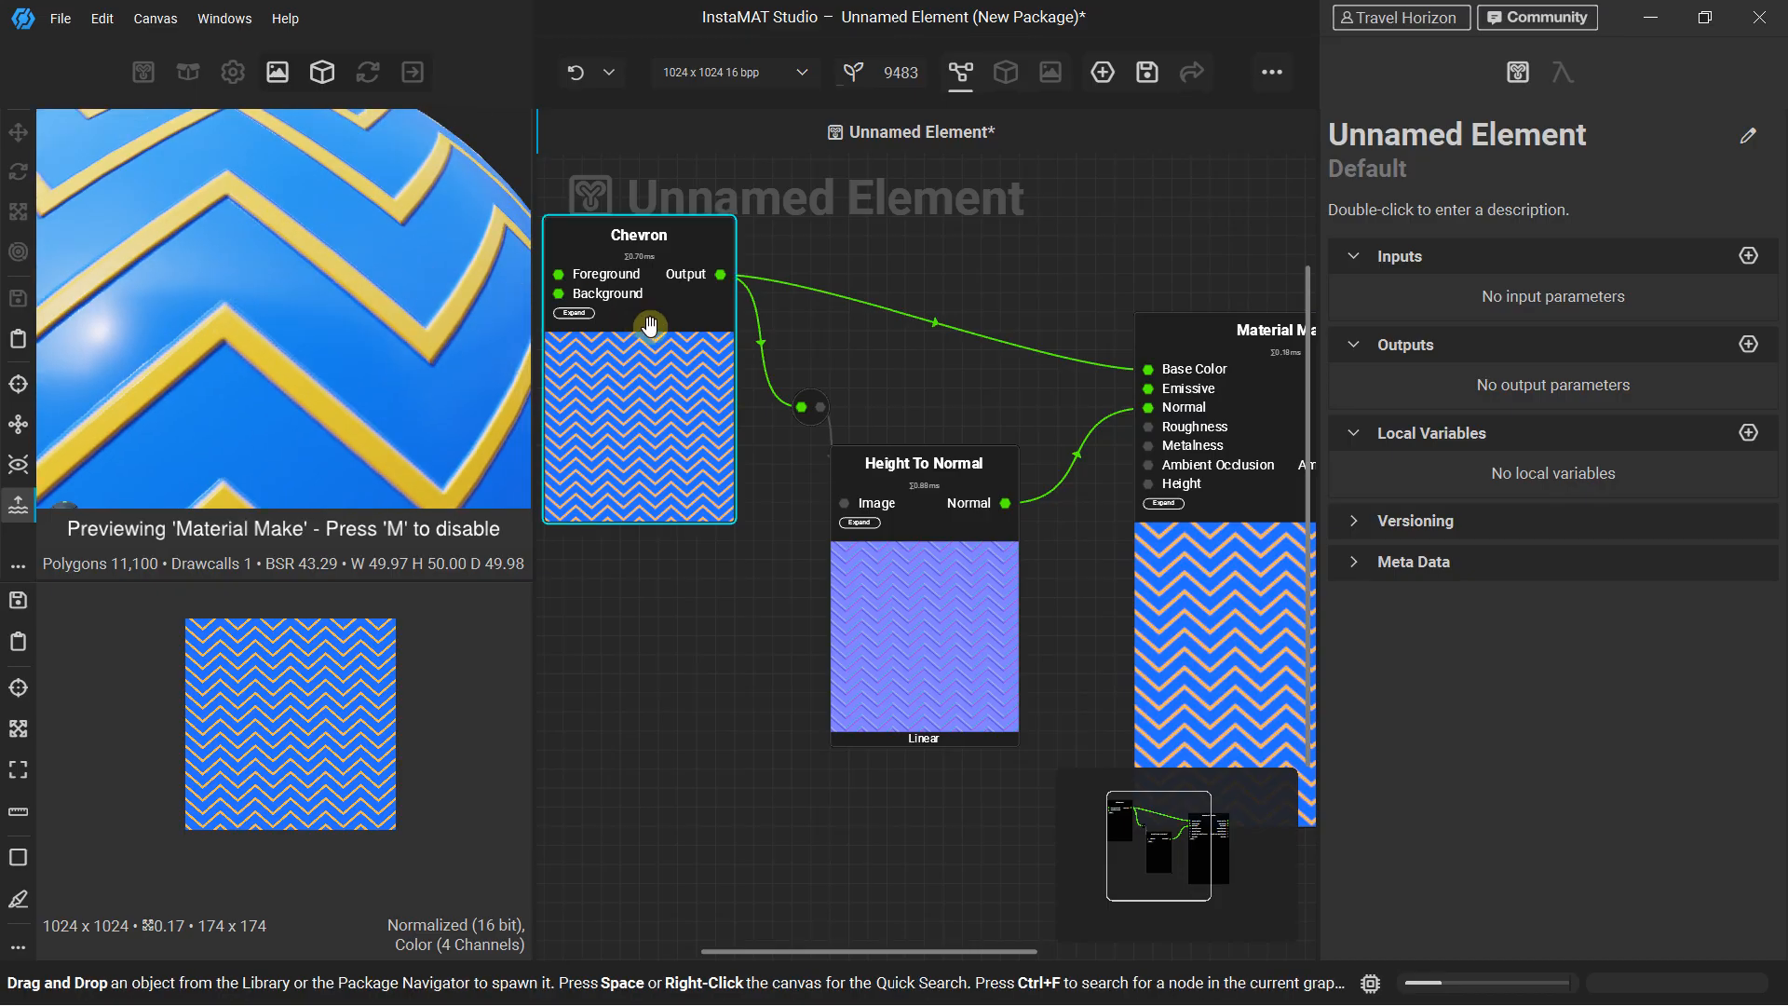
Spread out the Chevron, Color to Grayscale and Height To Normal nodes so the connections between them are easy to follow
left_click_drag(930, 483, 960, 525)
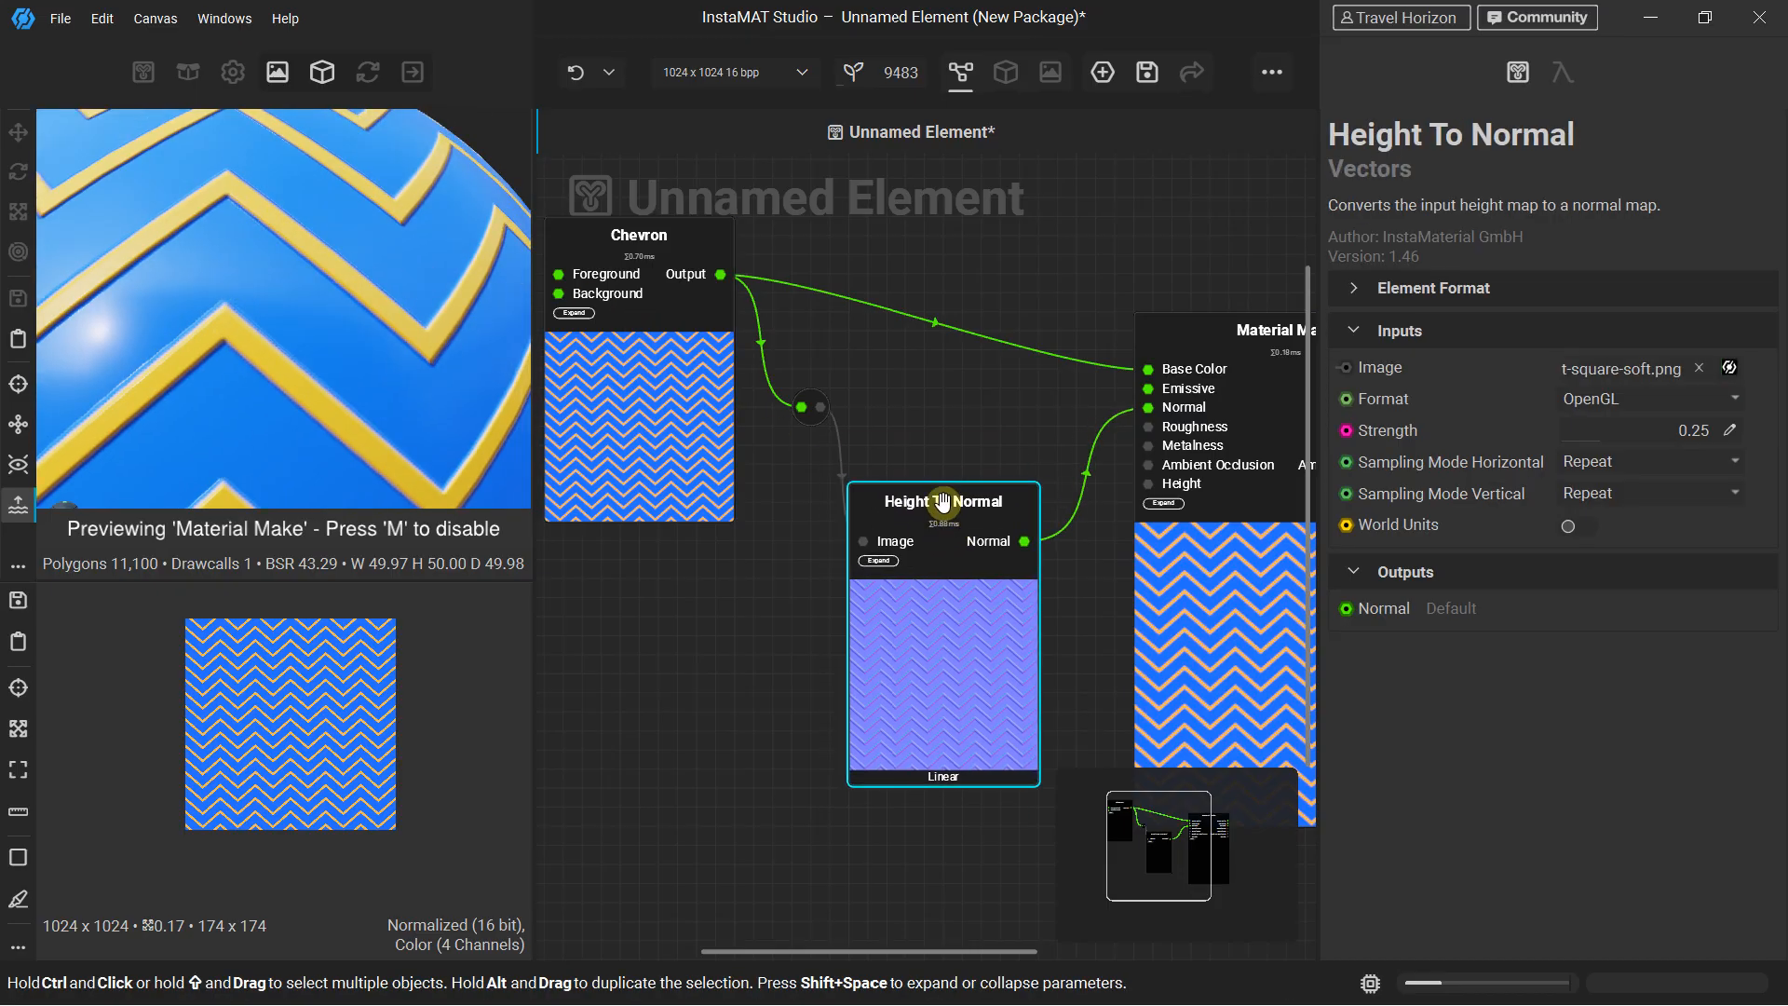
scroll(1002, 506, "down", 3)
left_click_drag(809, 382, 658, 368)
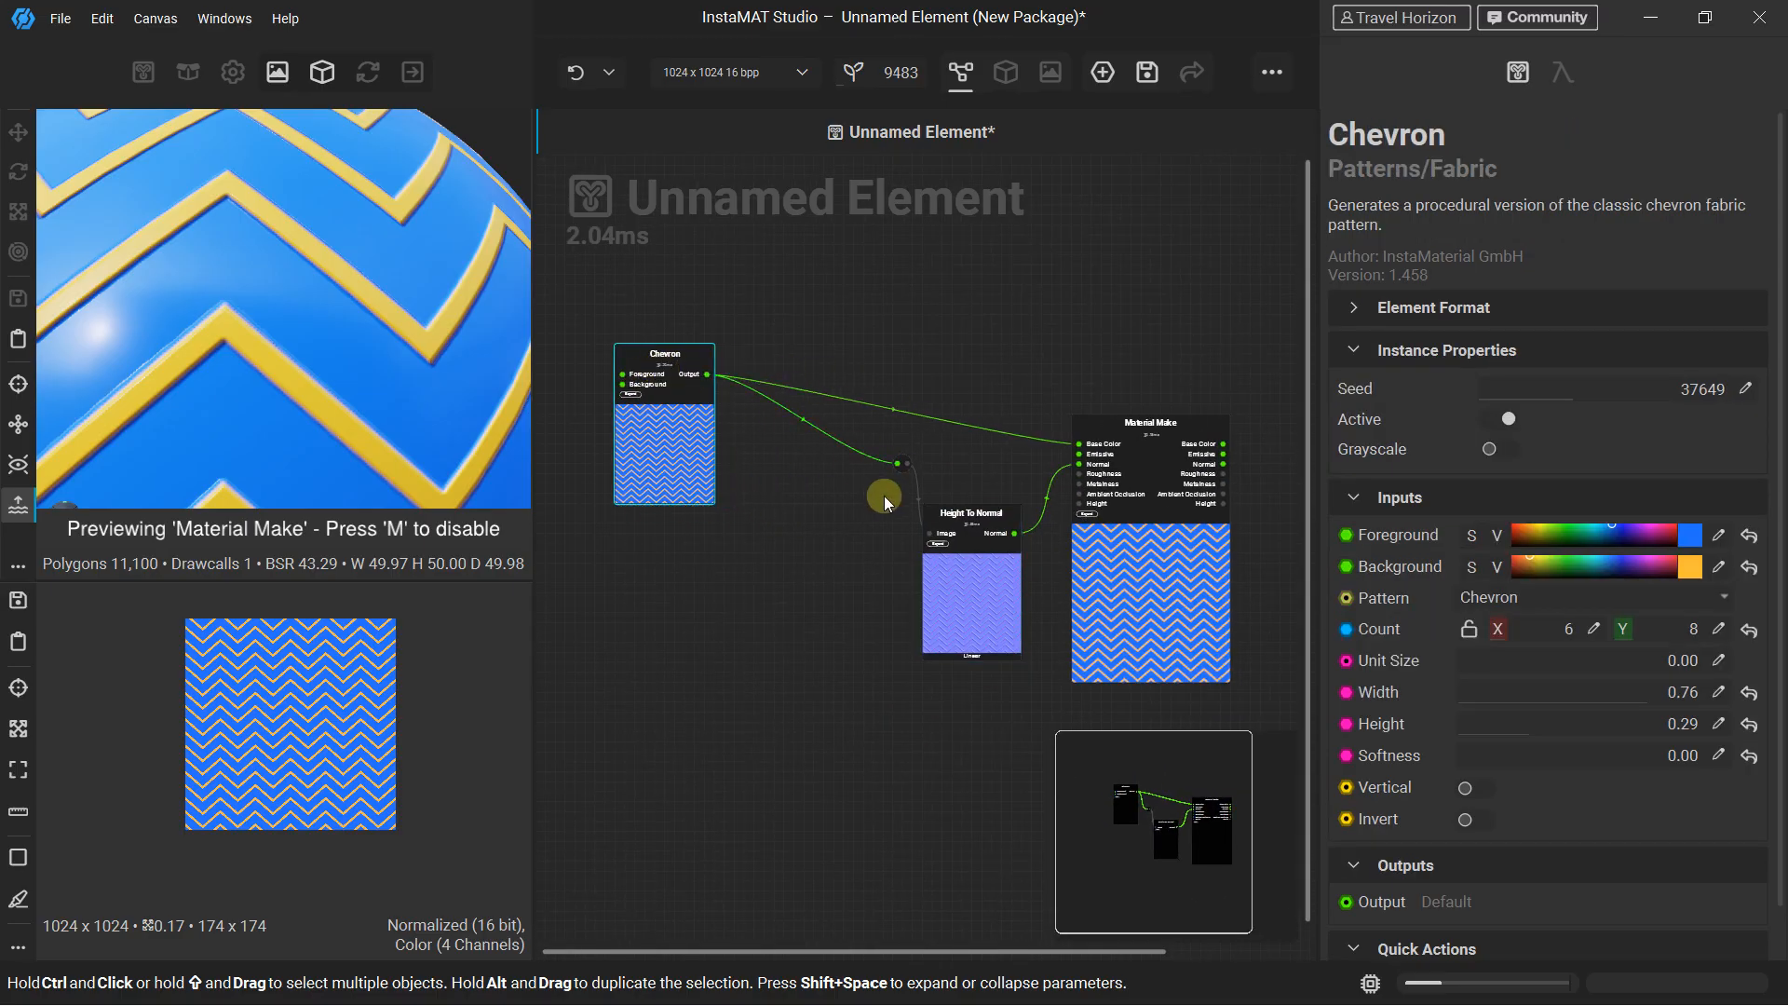
left_click(973, 494)
left_click_drag(965, 519, 917, 558)
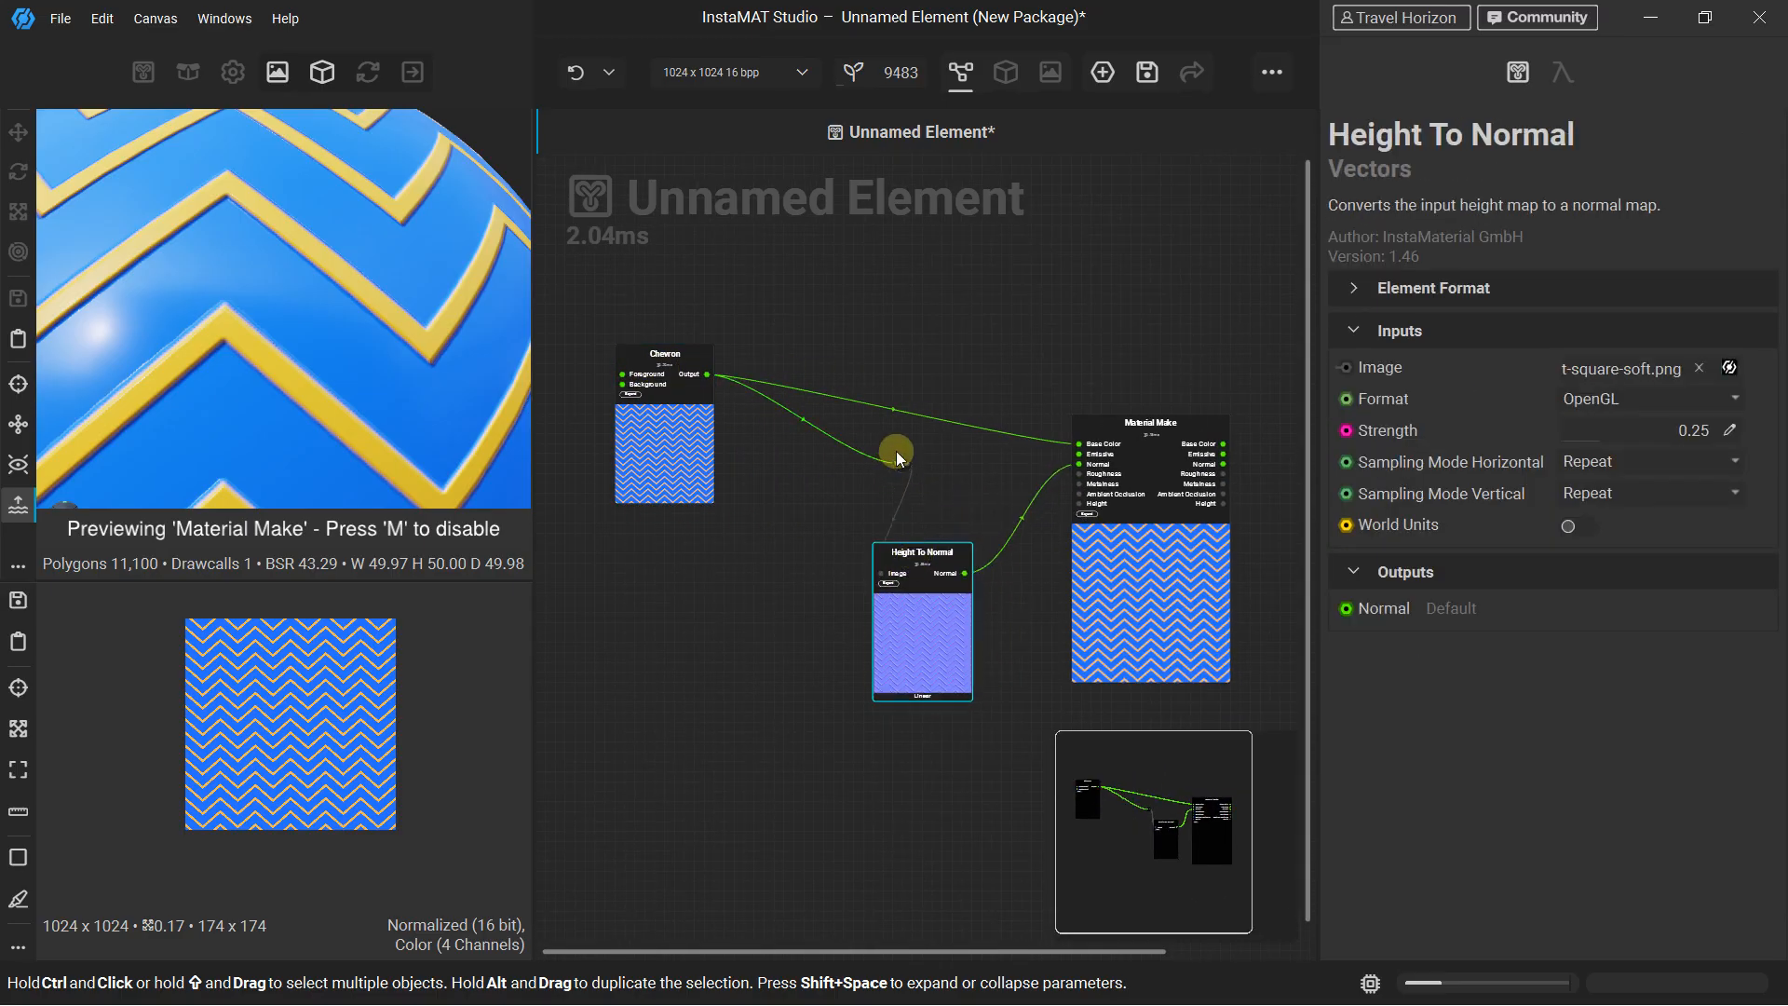
left_click_drag(900, 455, 789, 542)
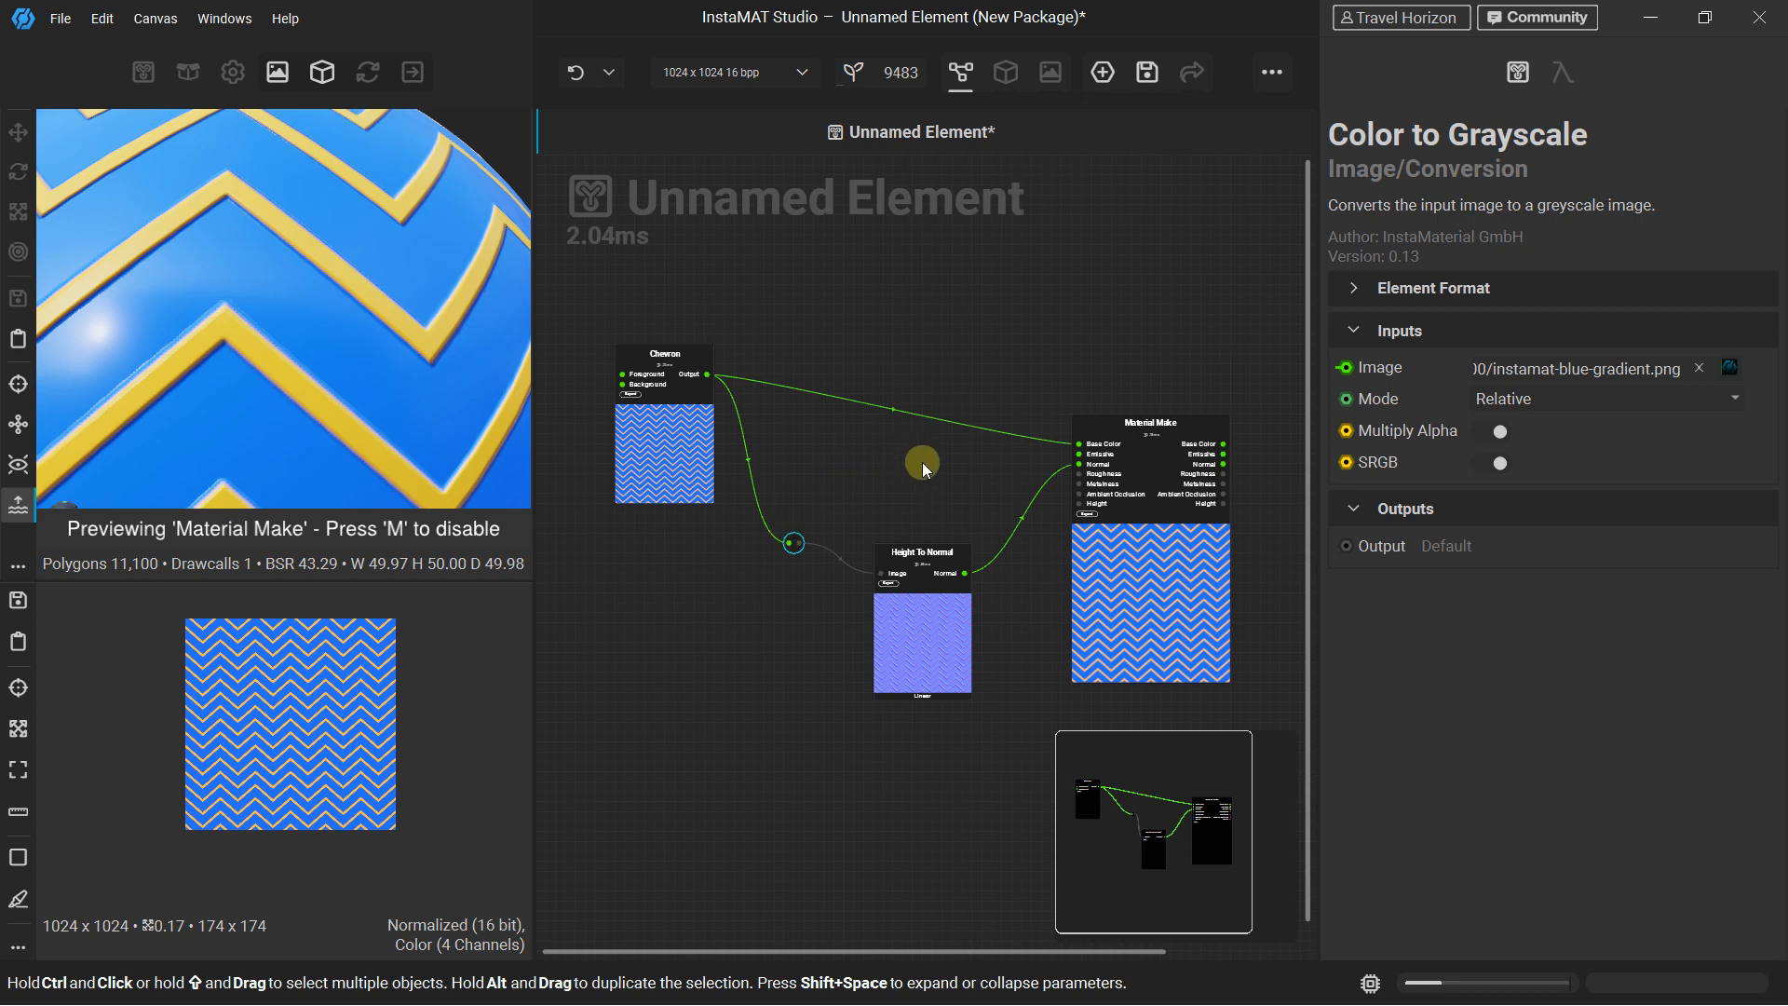
left_click(908, 556)
left_click_drag(908, 556, 897, 489)
scroll(889, 475, "up", 1)
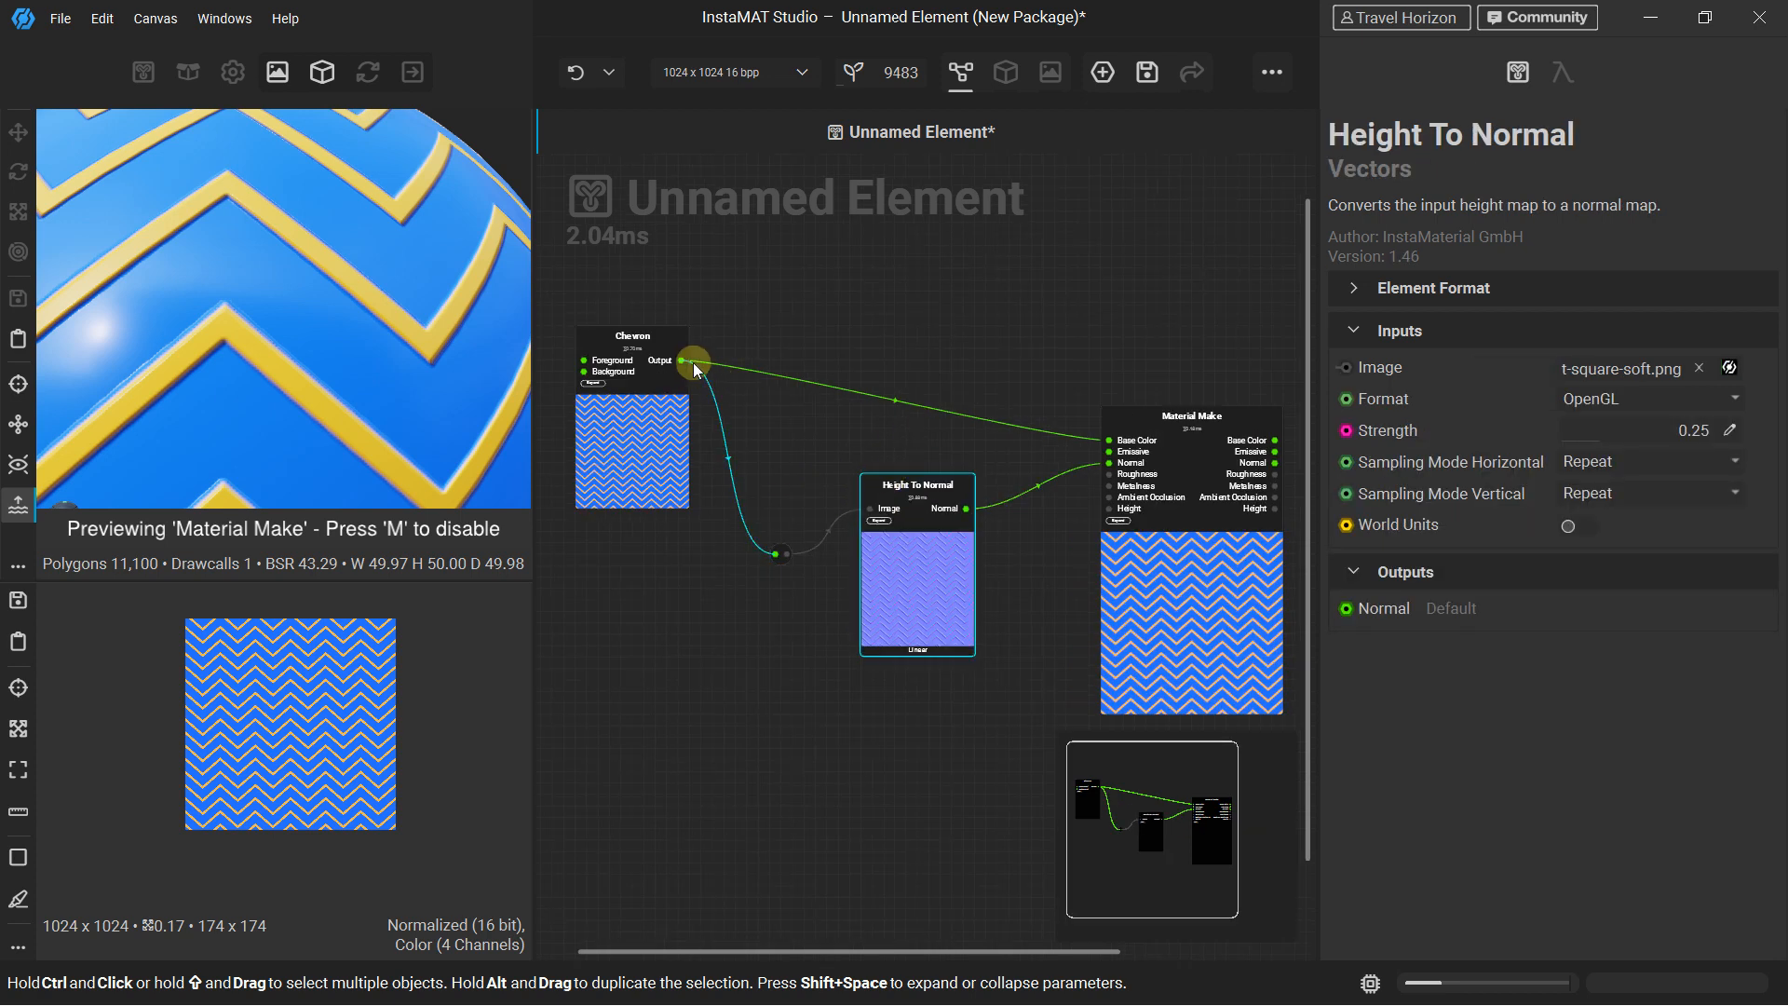
Try feeding the Chevron output into Material Make's Height input, with Height To Normal moved lower, and inspect the preview and Height input
left_click_drag(686, 368, 1103, 509)
scroll(276, 310, "down", 5)
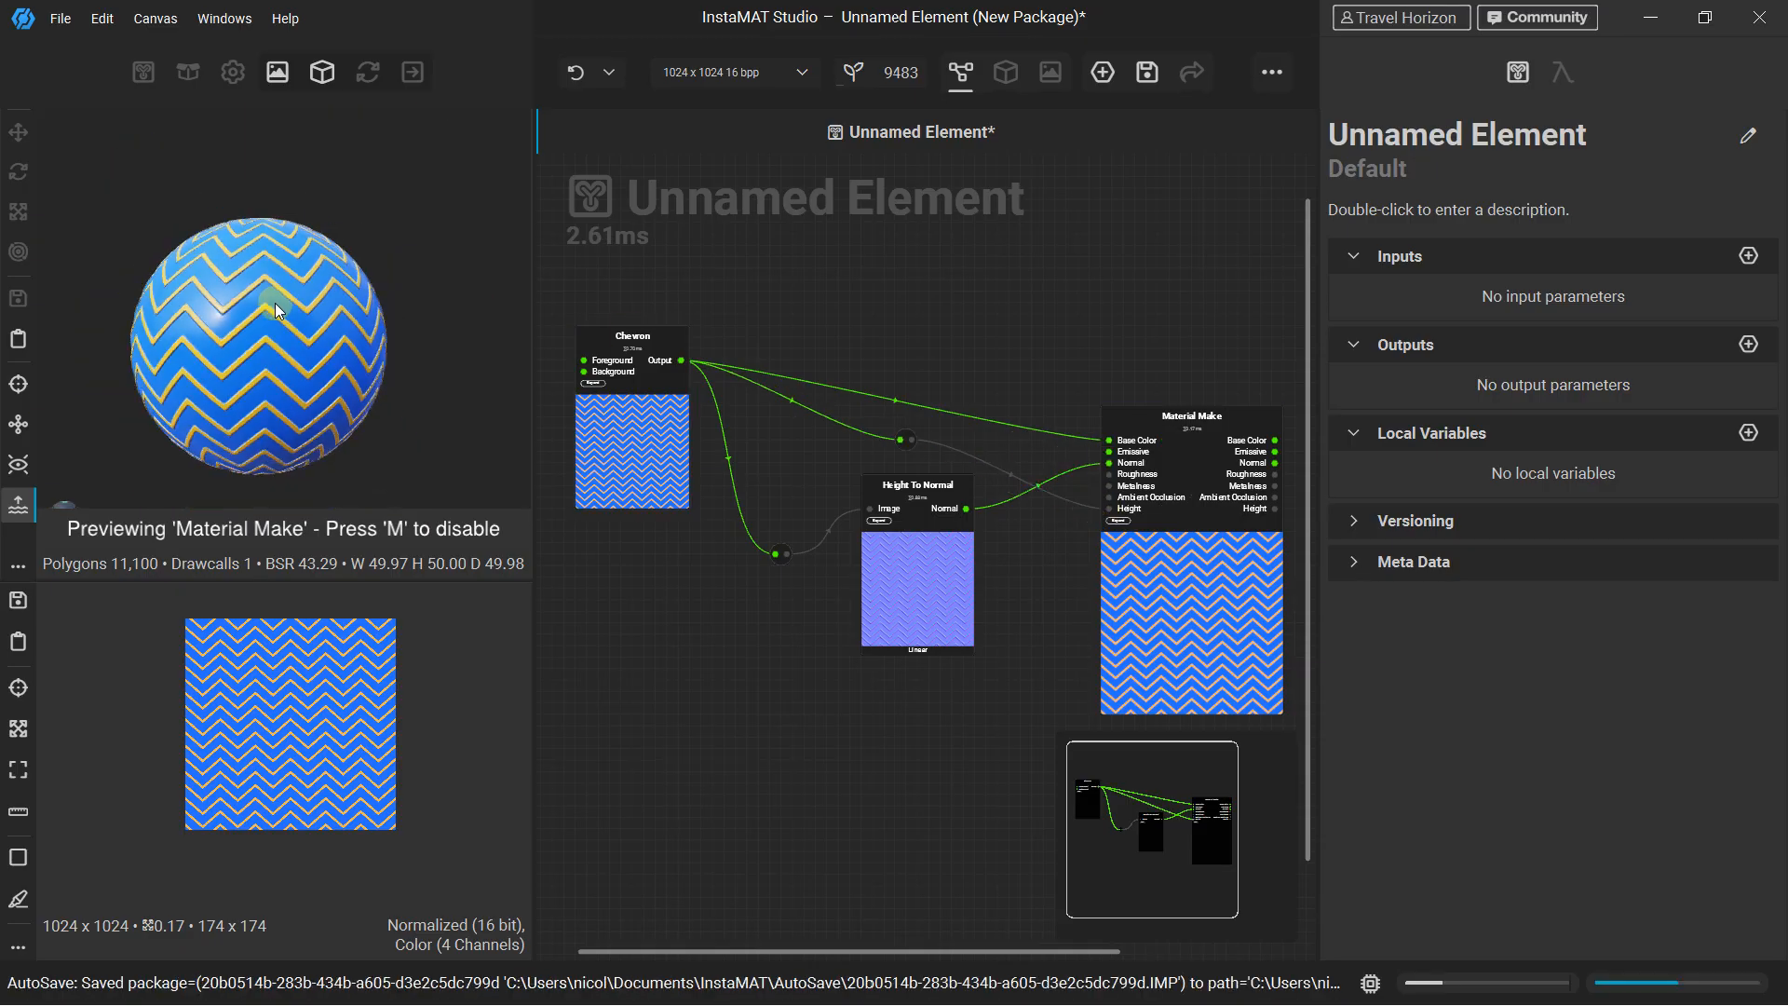
left_click_drag(927, 494, 926, 677)
scroll(965, 512, "up", 1)
scroll(965, 511, "up", 1)
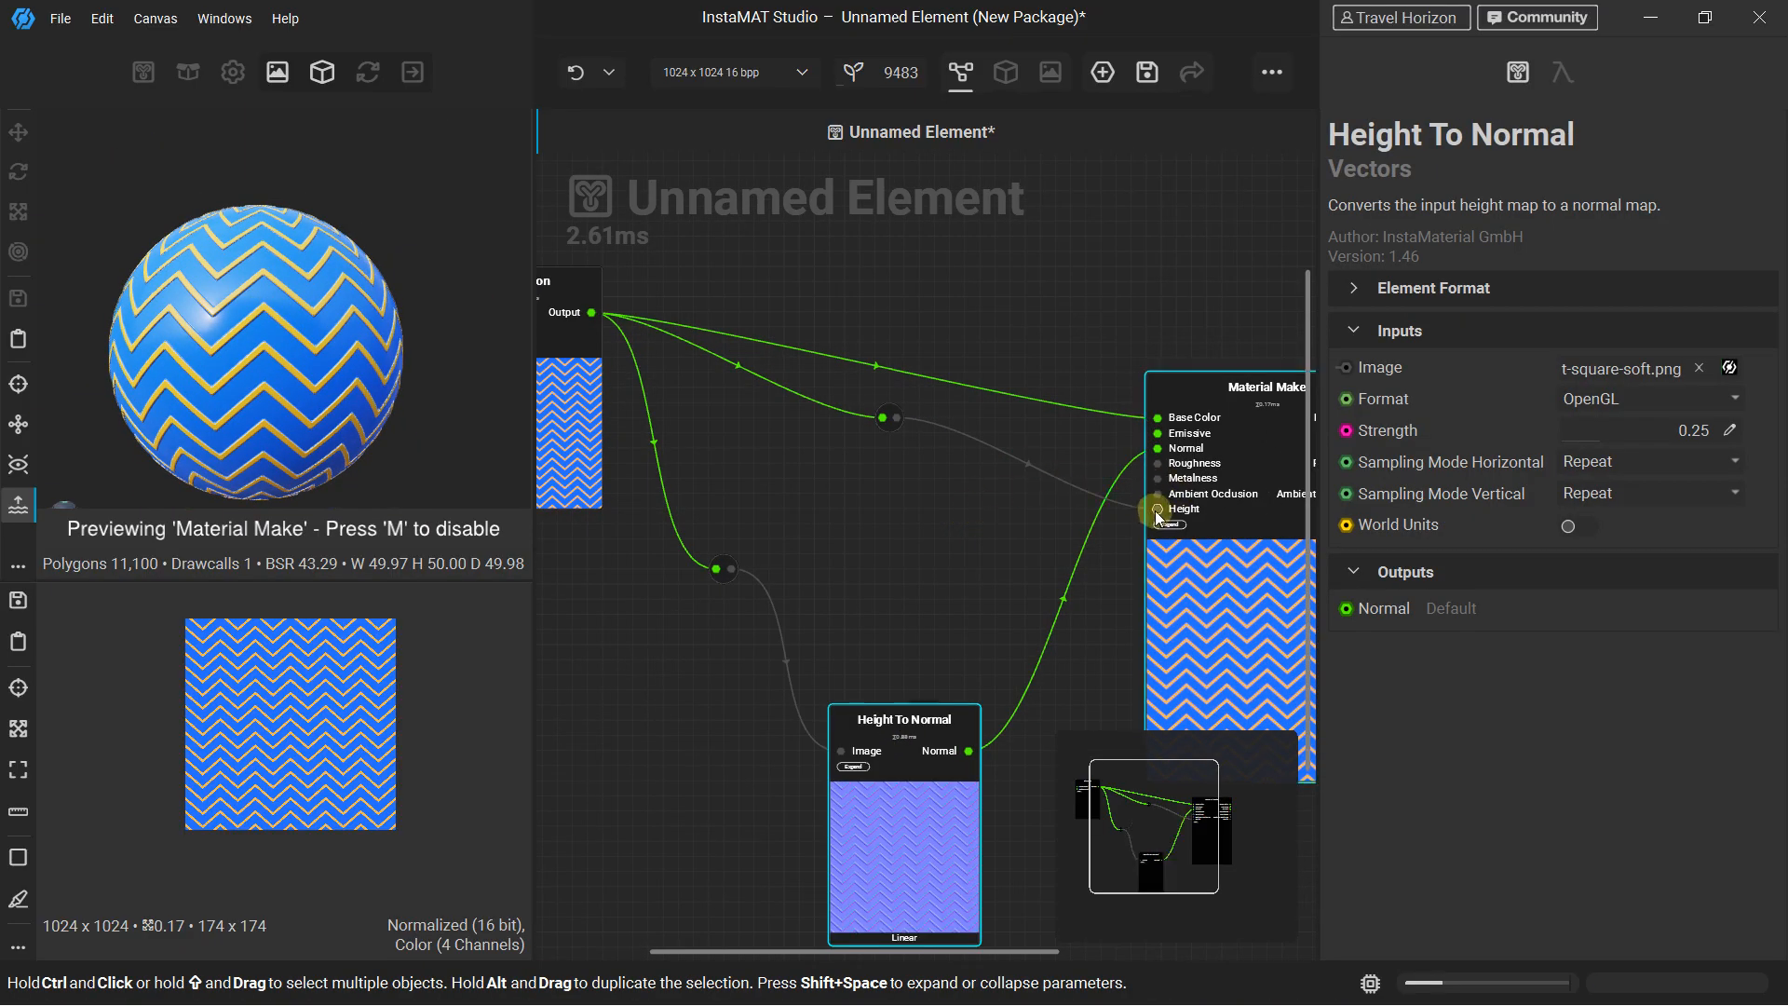
left_click(1155, 512)
left_click(1157, 511)
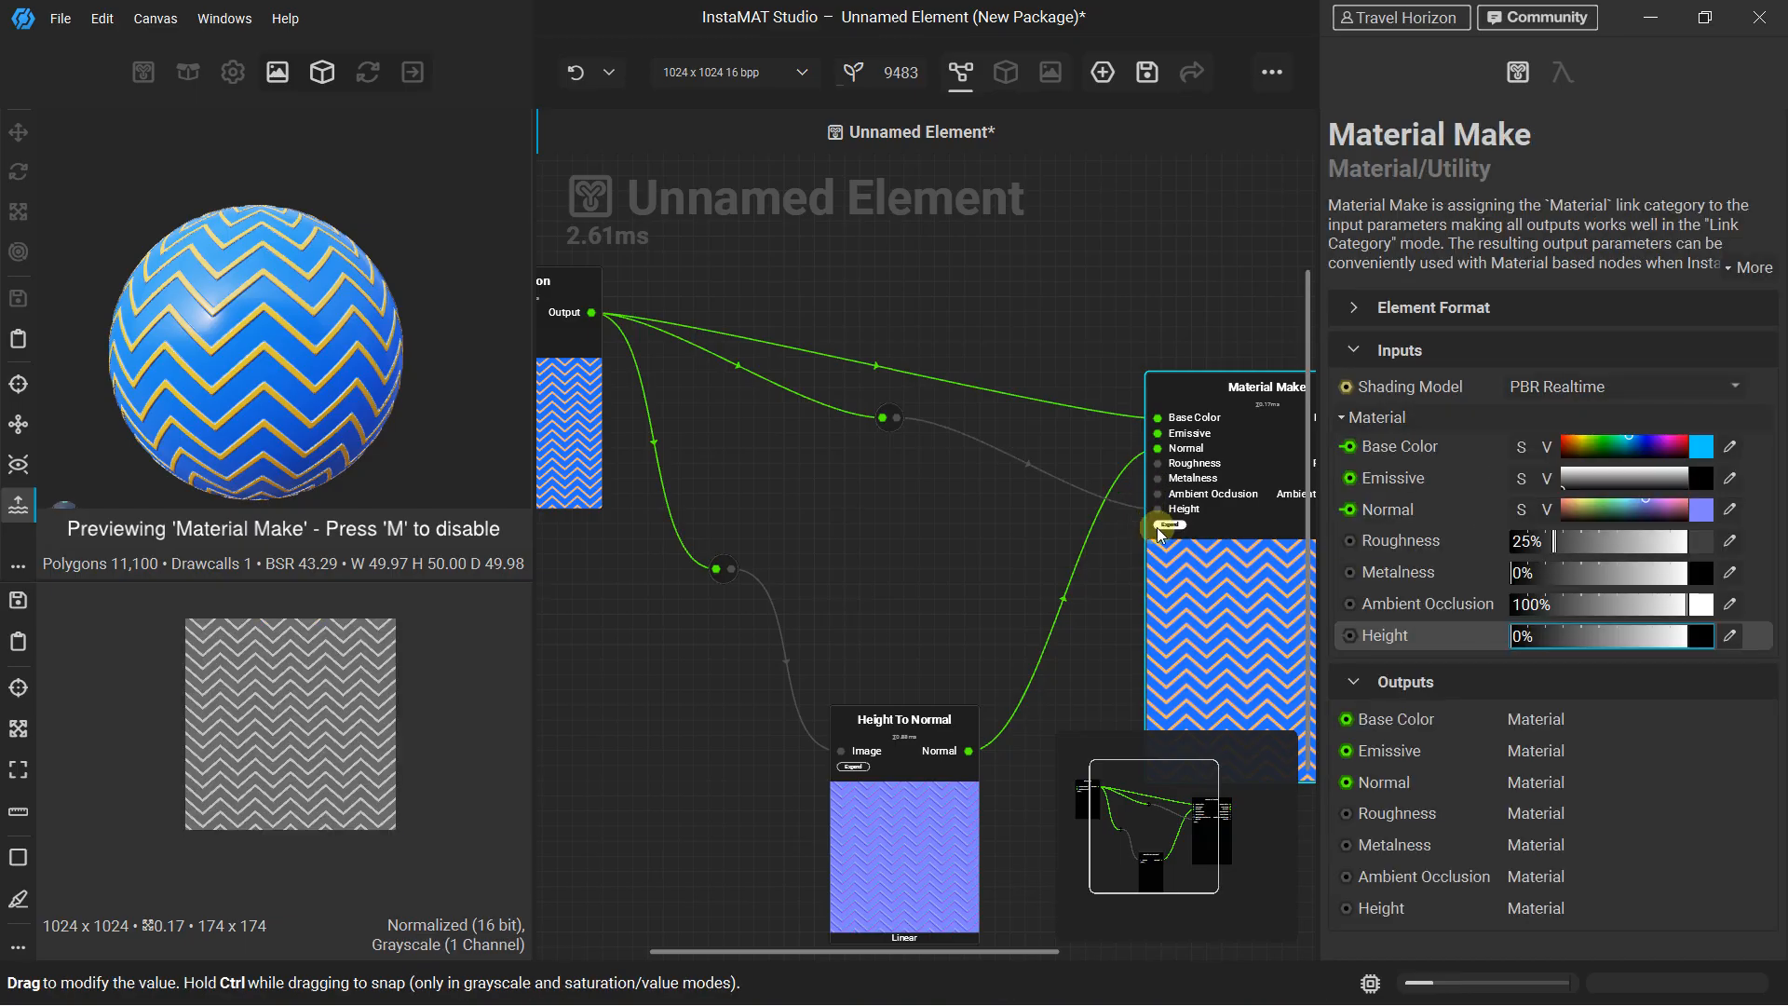
Delete the connection into Material Make's Height input together with its grayscale conversion node
left_click(1082, 490)
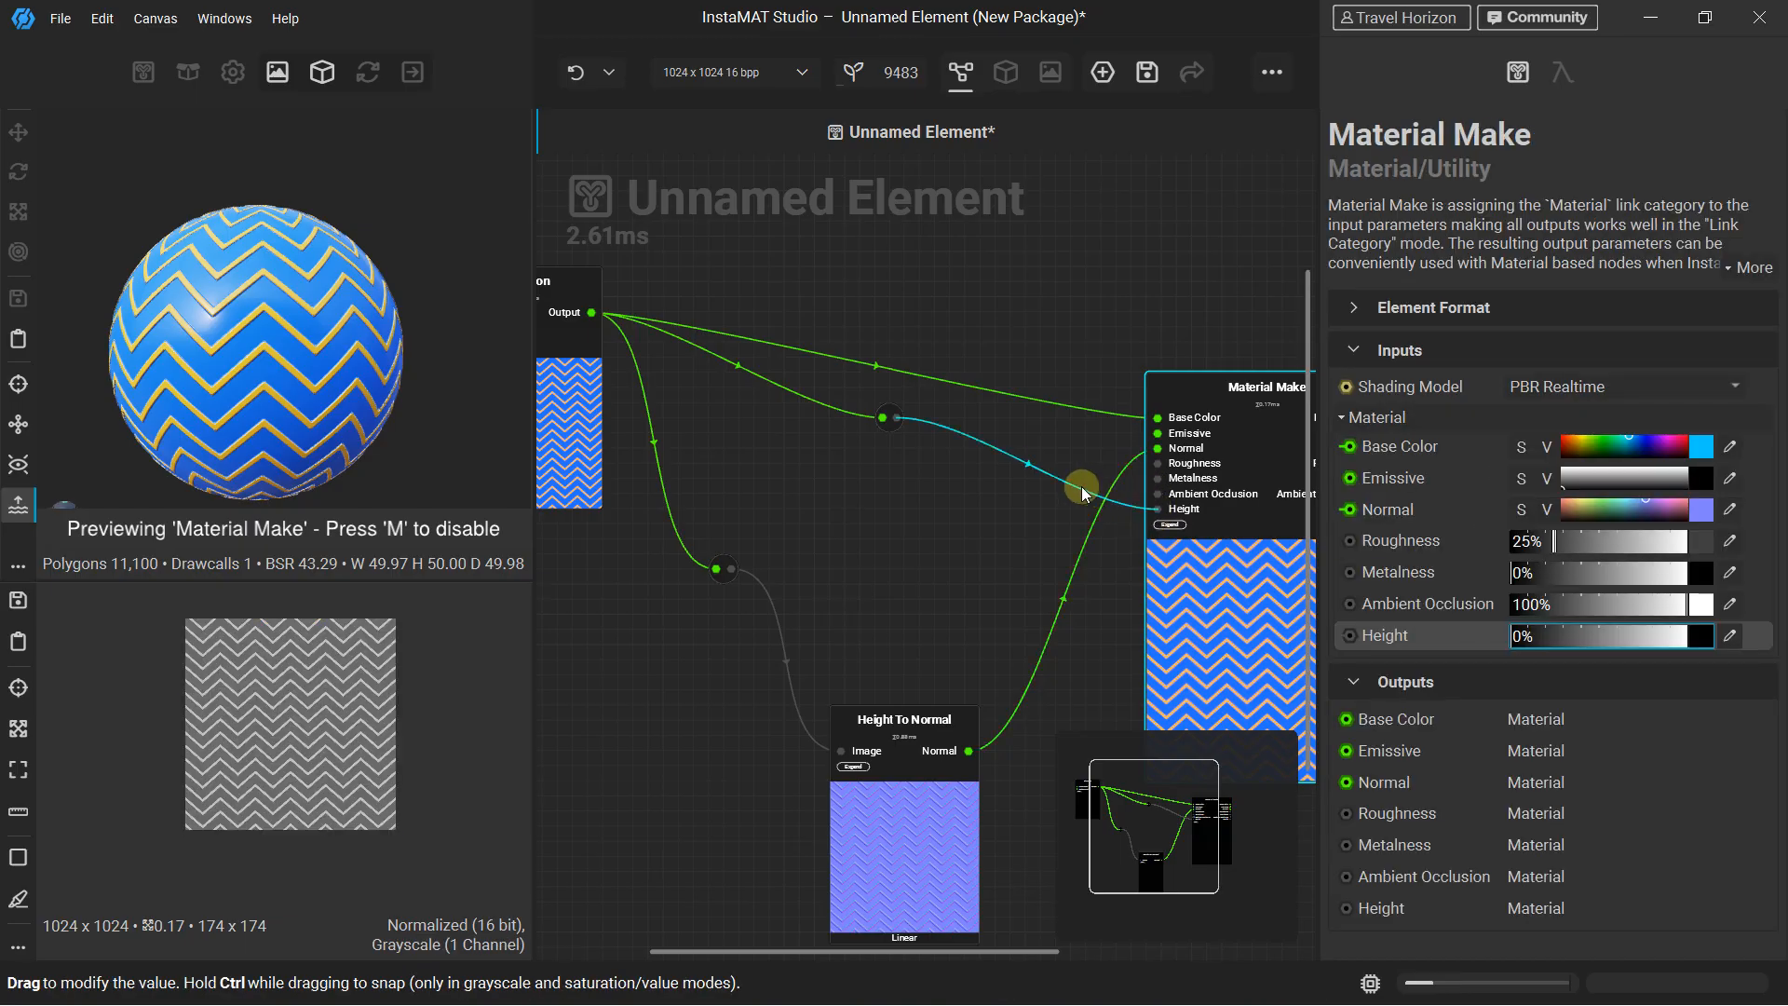
key("Delete")
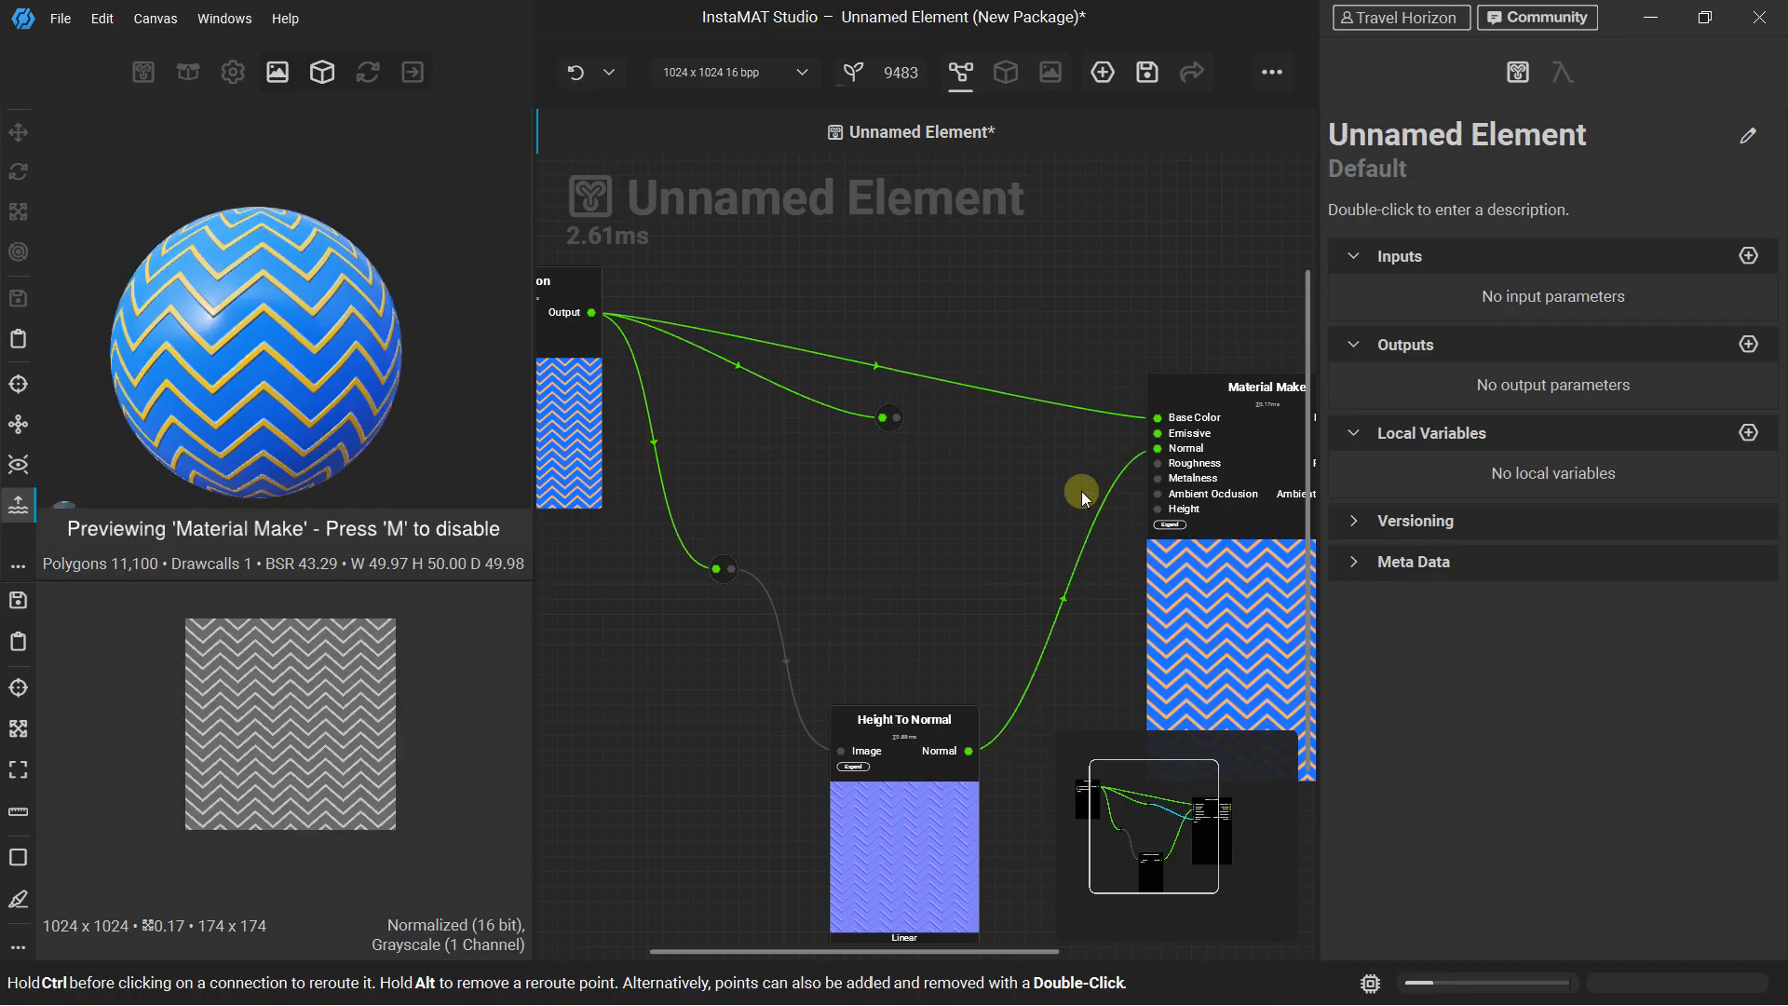
left_click(848, 415)
key("Delete")
left_click(889, 413)
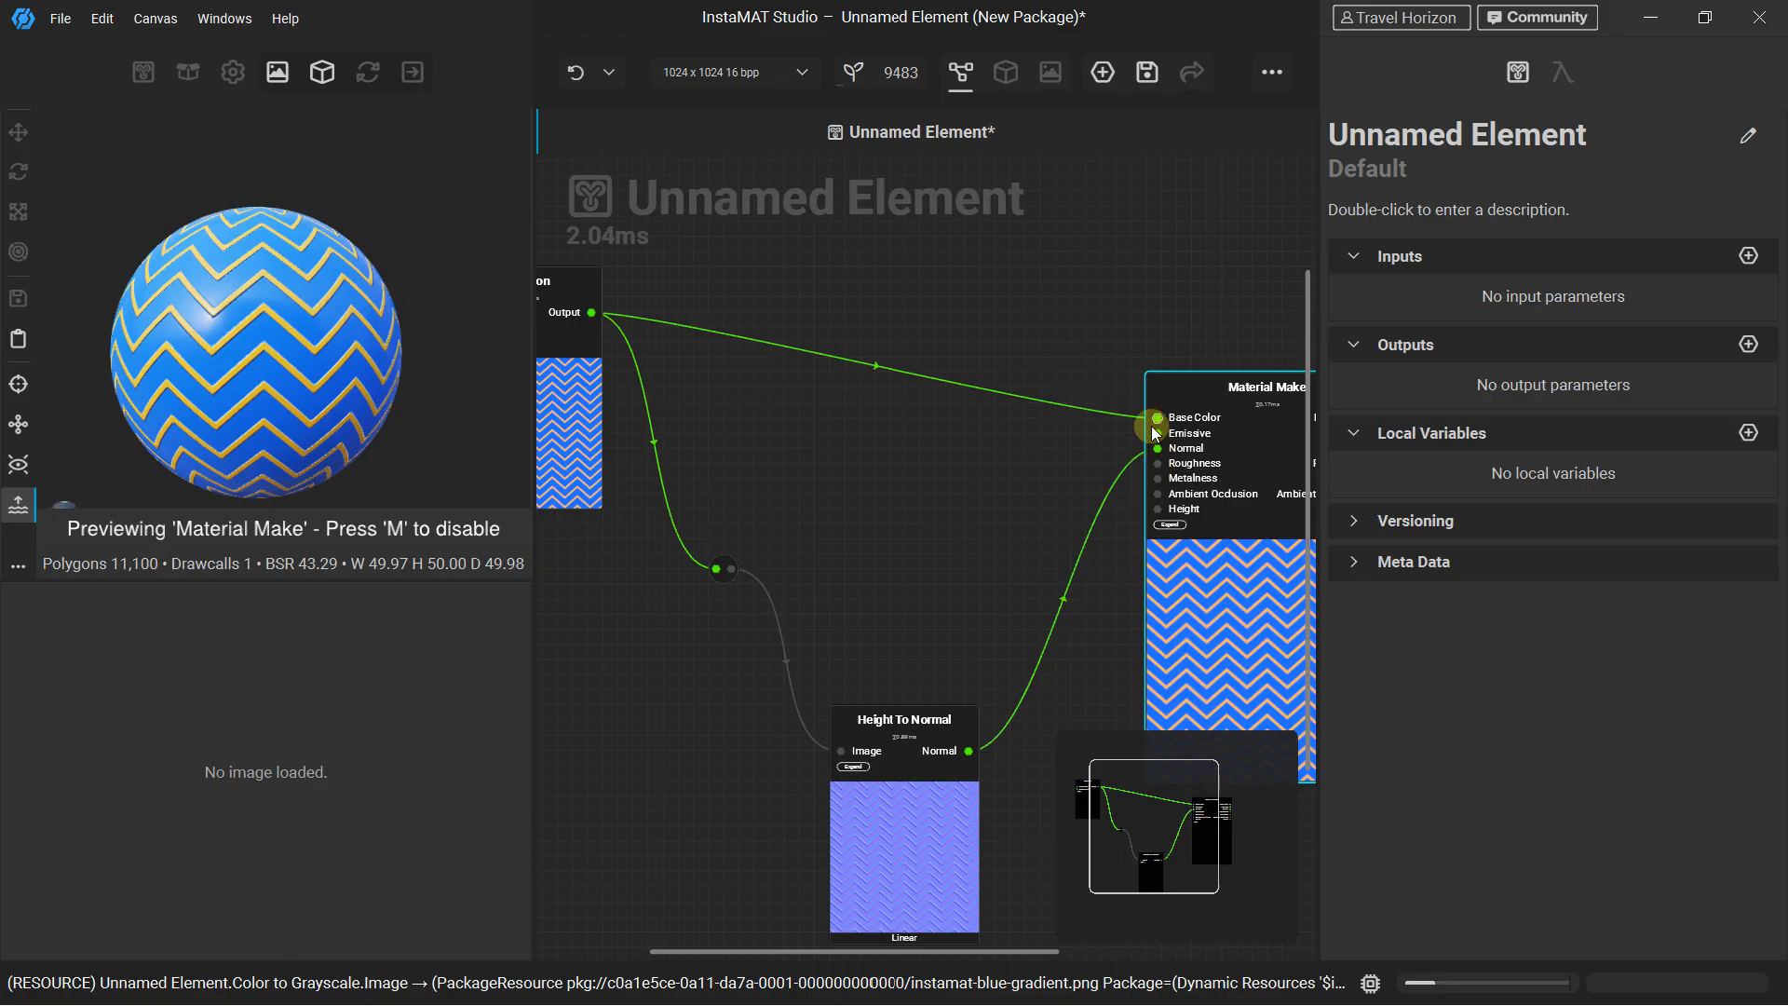
Search the nodes for "blend", add an Image Blend node above the Chevron node, and make room between the two
middle_click_drag(634, 274, 758, 460)
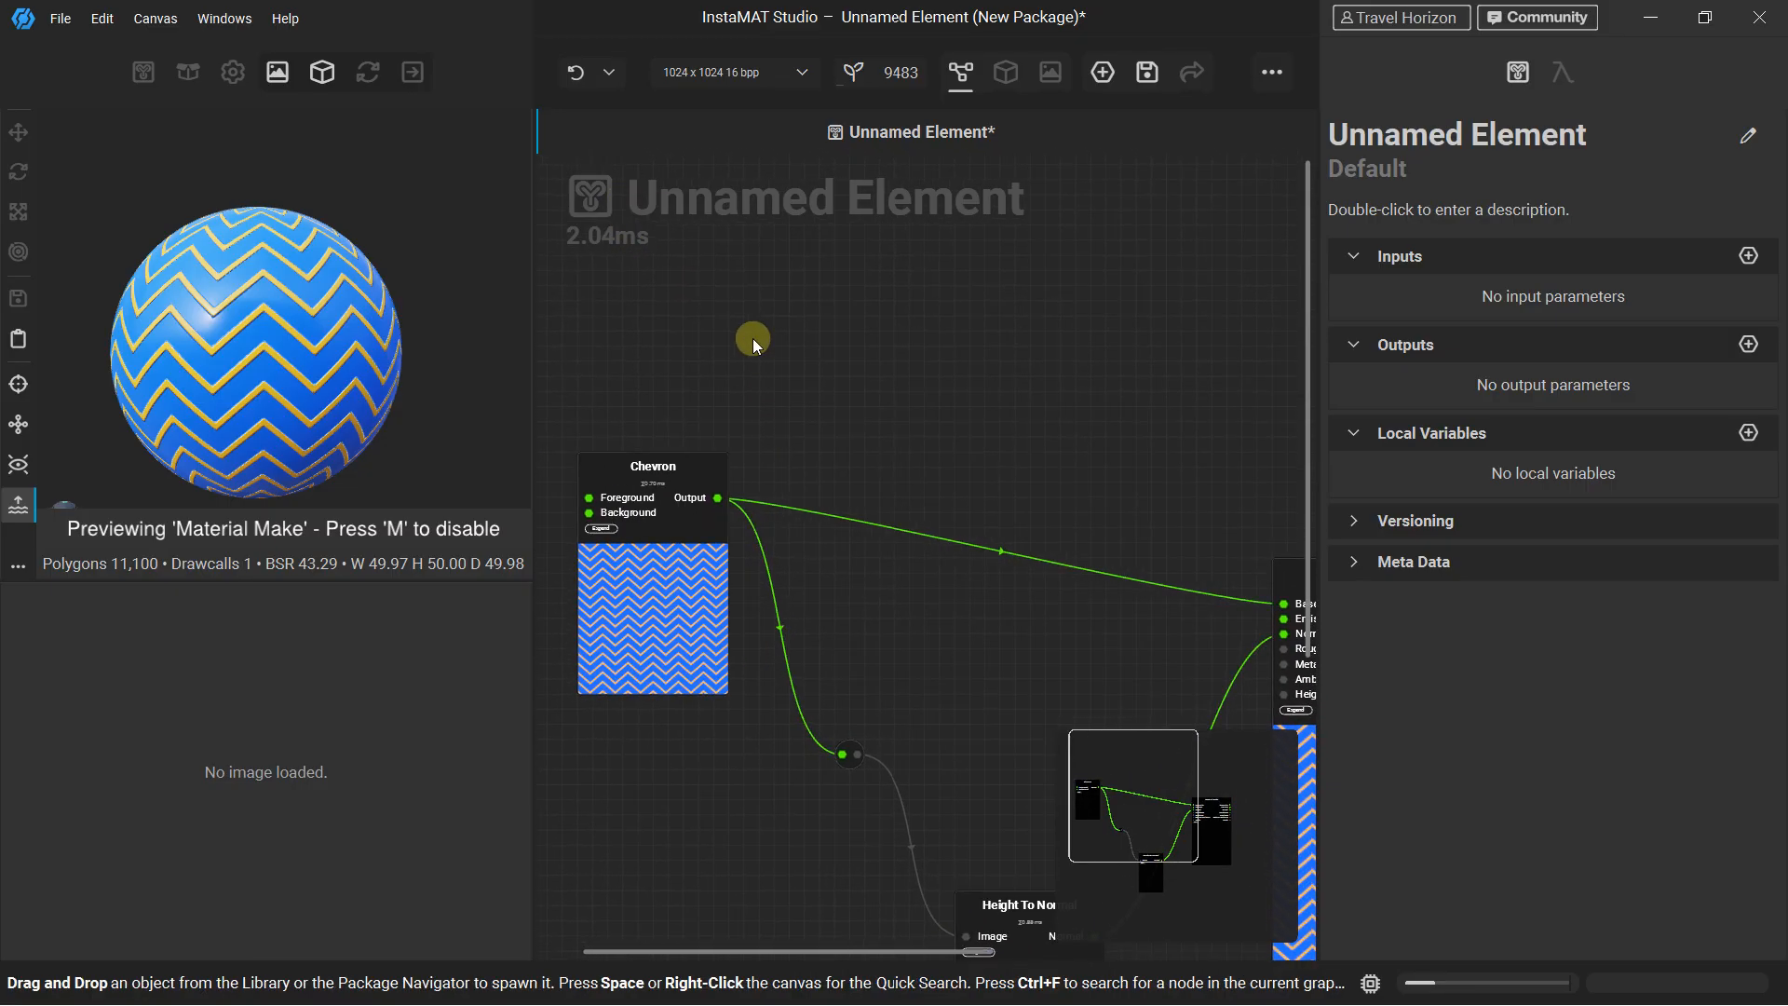
key("space")
type("bled")
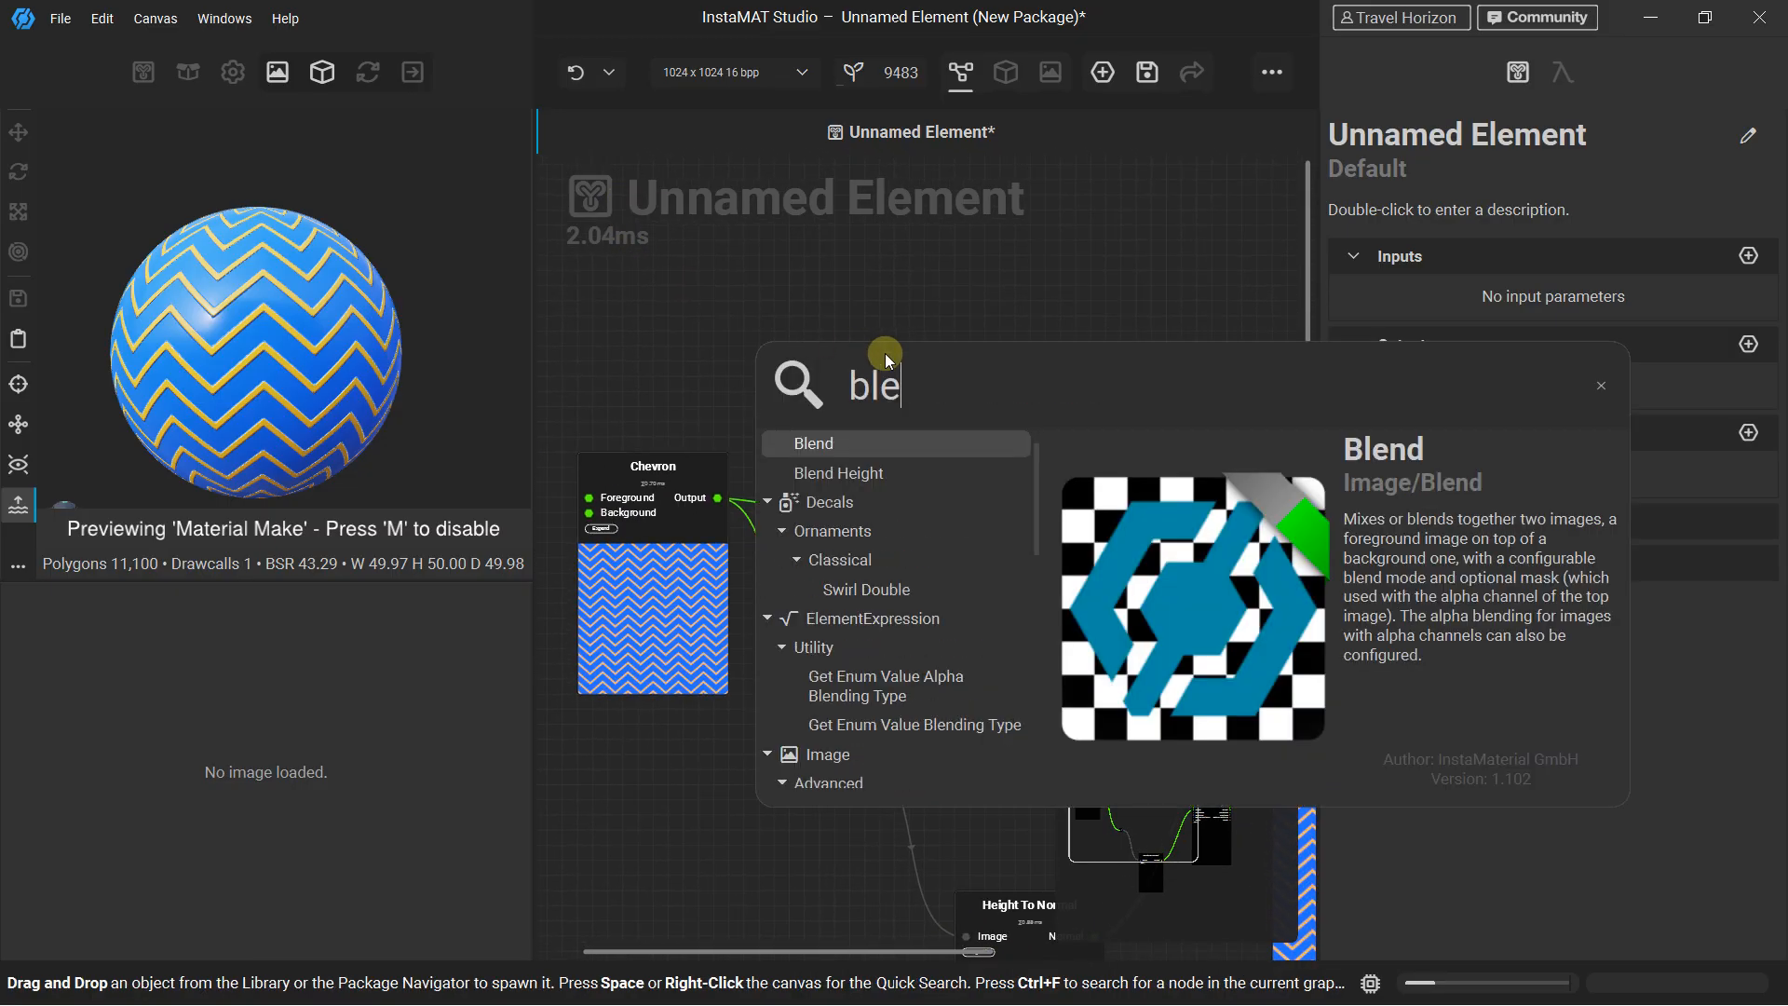
key("BackSpace")
type("nd")
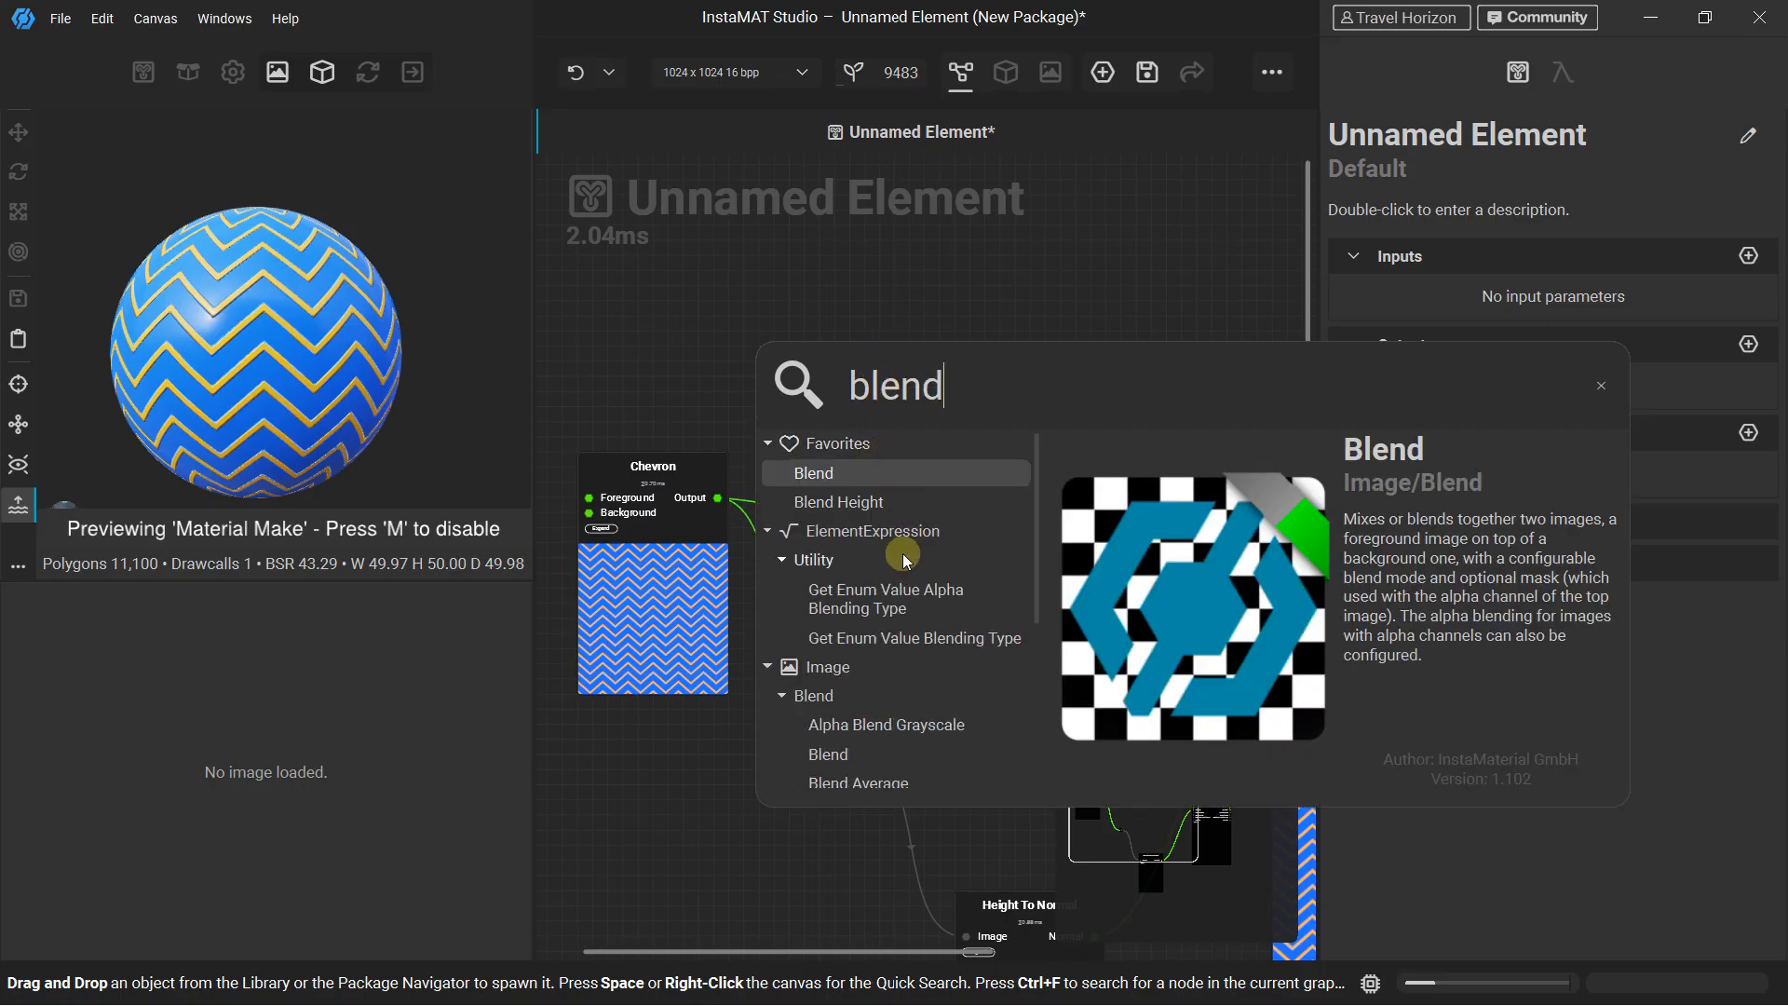
scroll(904, 559, "down", 3)
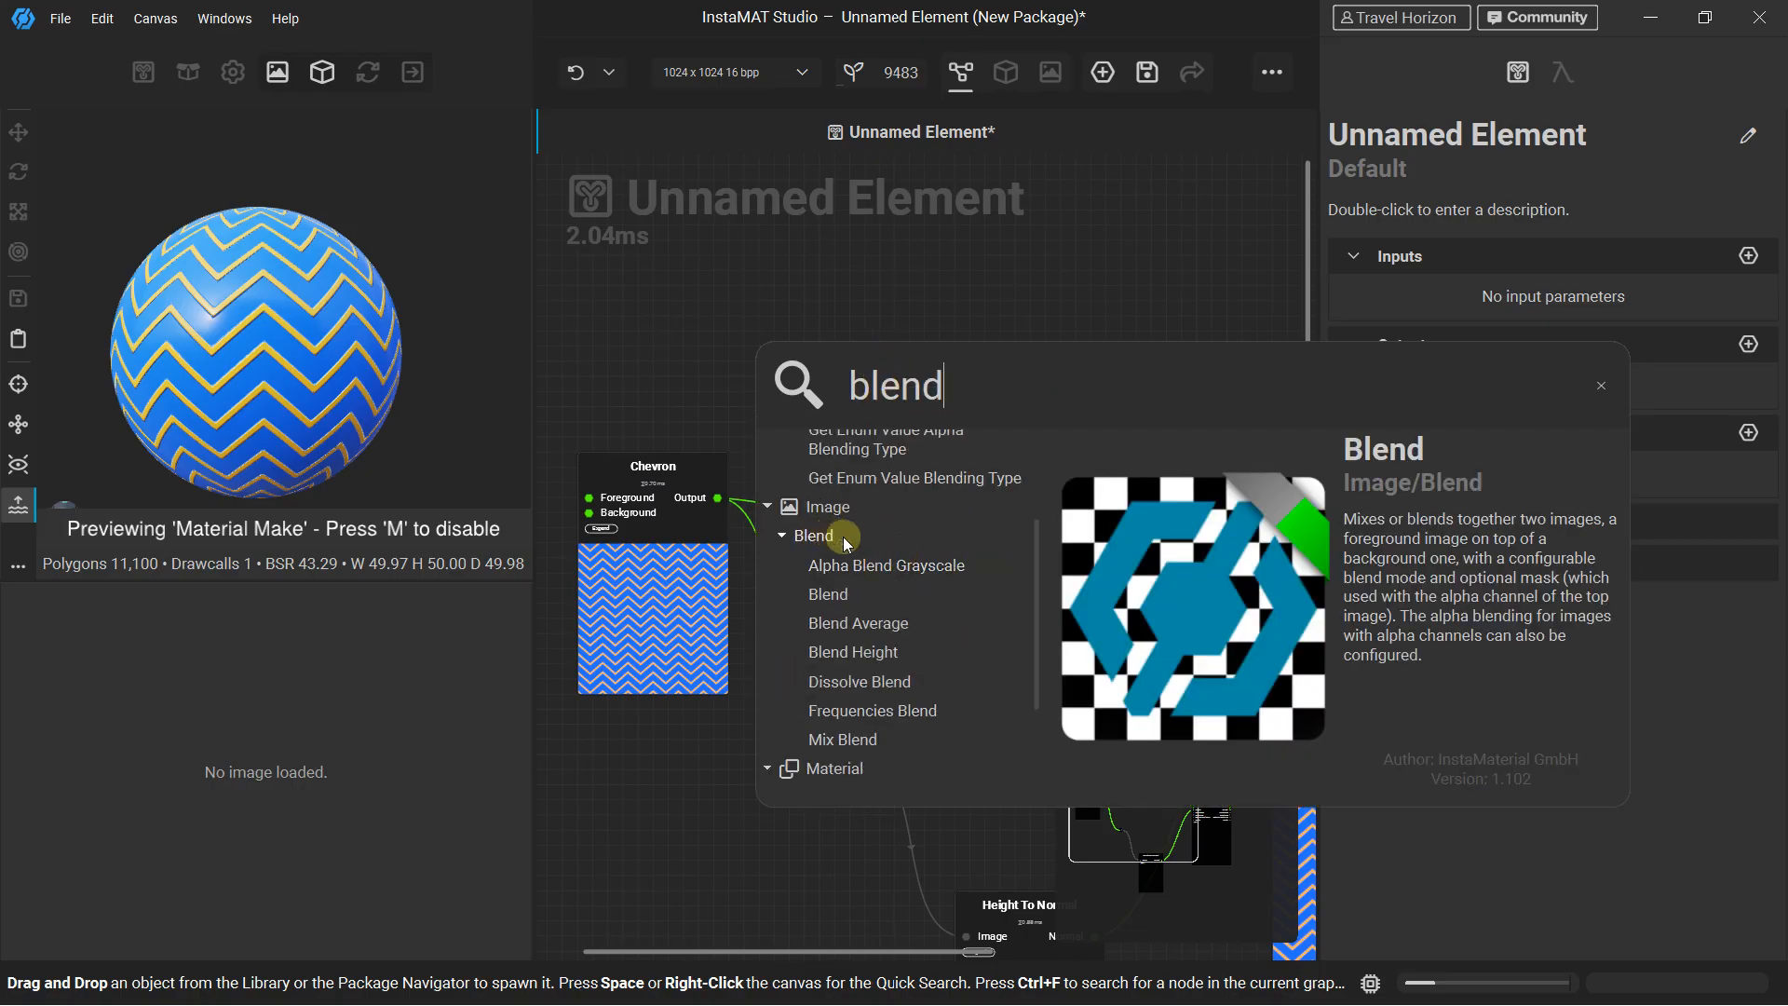
left_click(839, 596)
left_click_drag(826, 254, 928, 248)
middle_click_drag(726, 379, 849, 543)
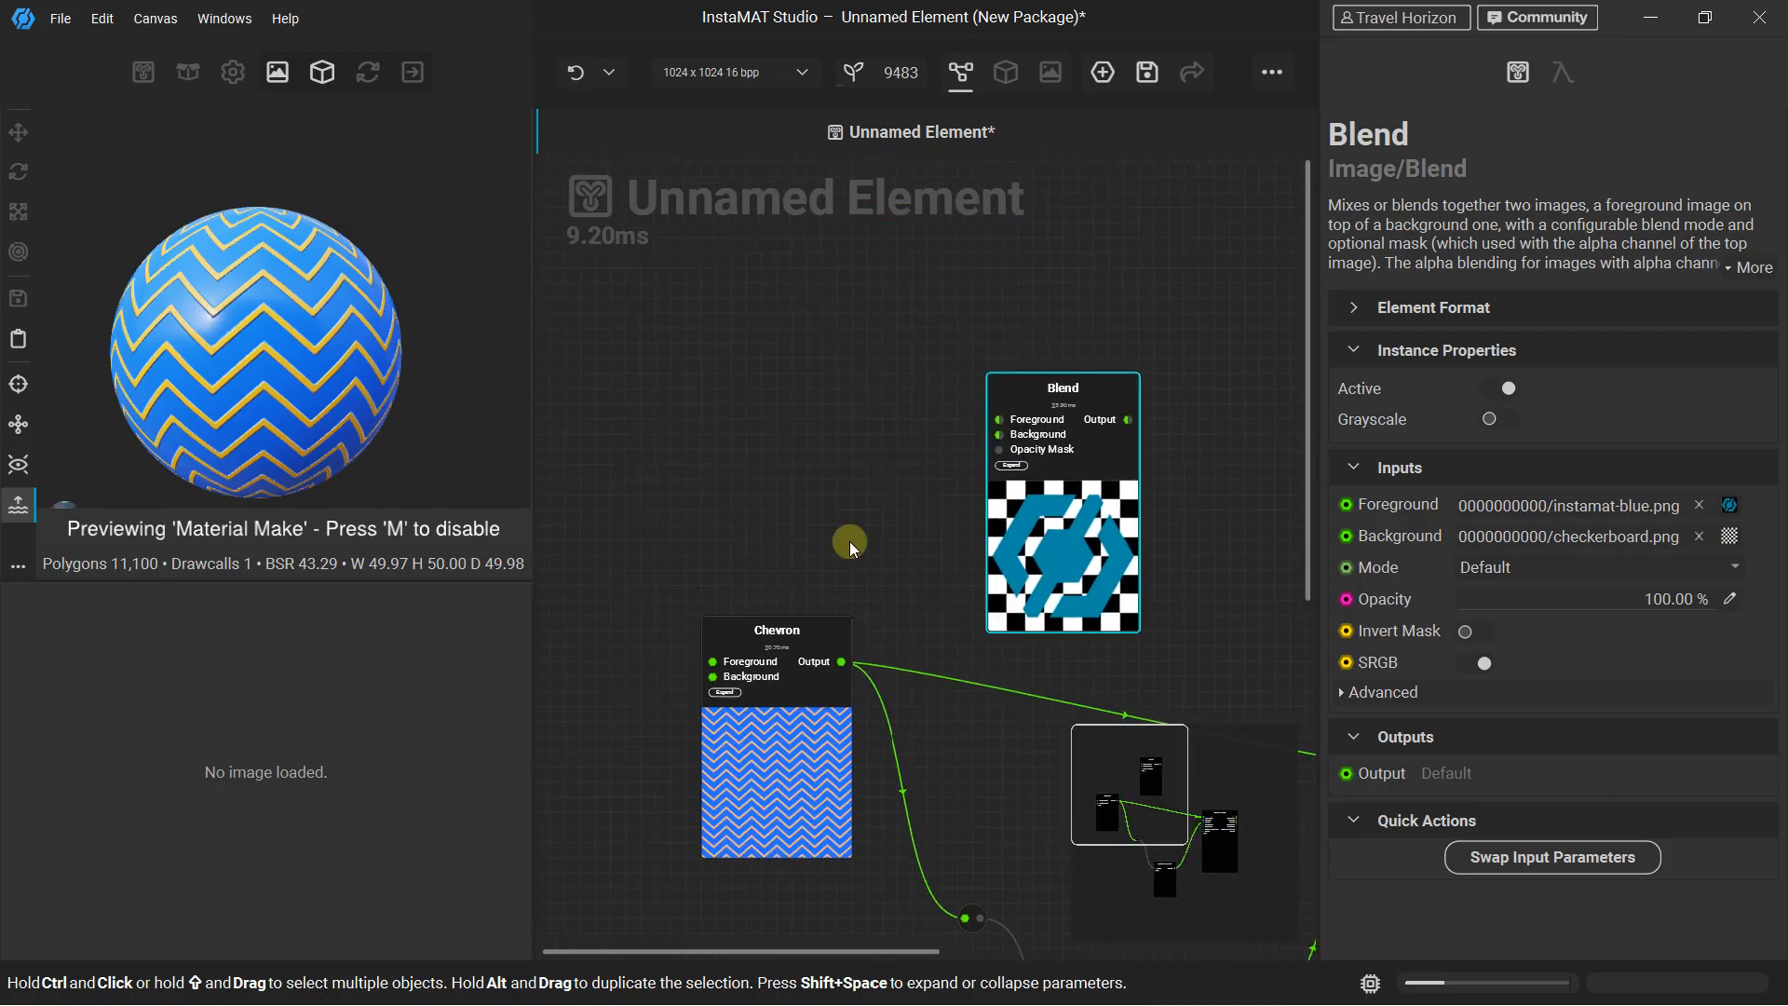
left_click_drag(797, 619, 722, 634)
Search the nodes for "noise" and add the Clouds node from the Fractal Sum noises
left_click(689, 335)
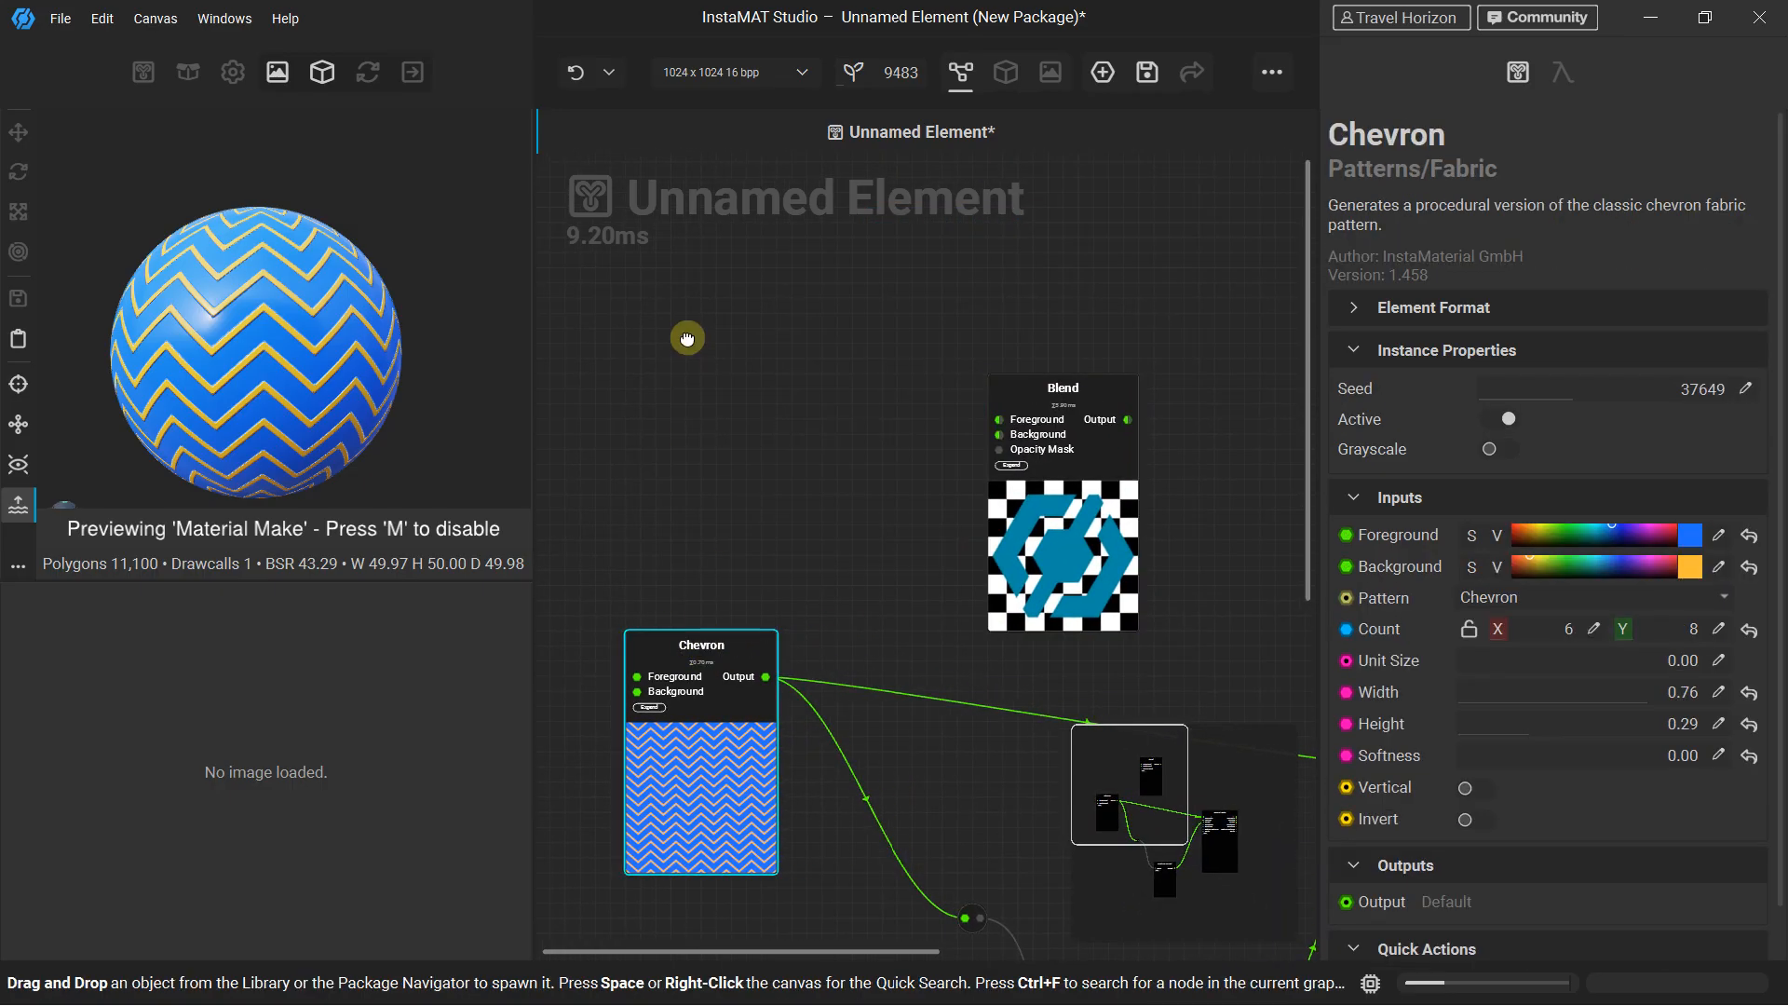
right_click(719, 290)
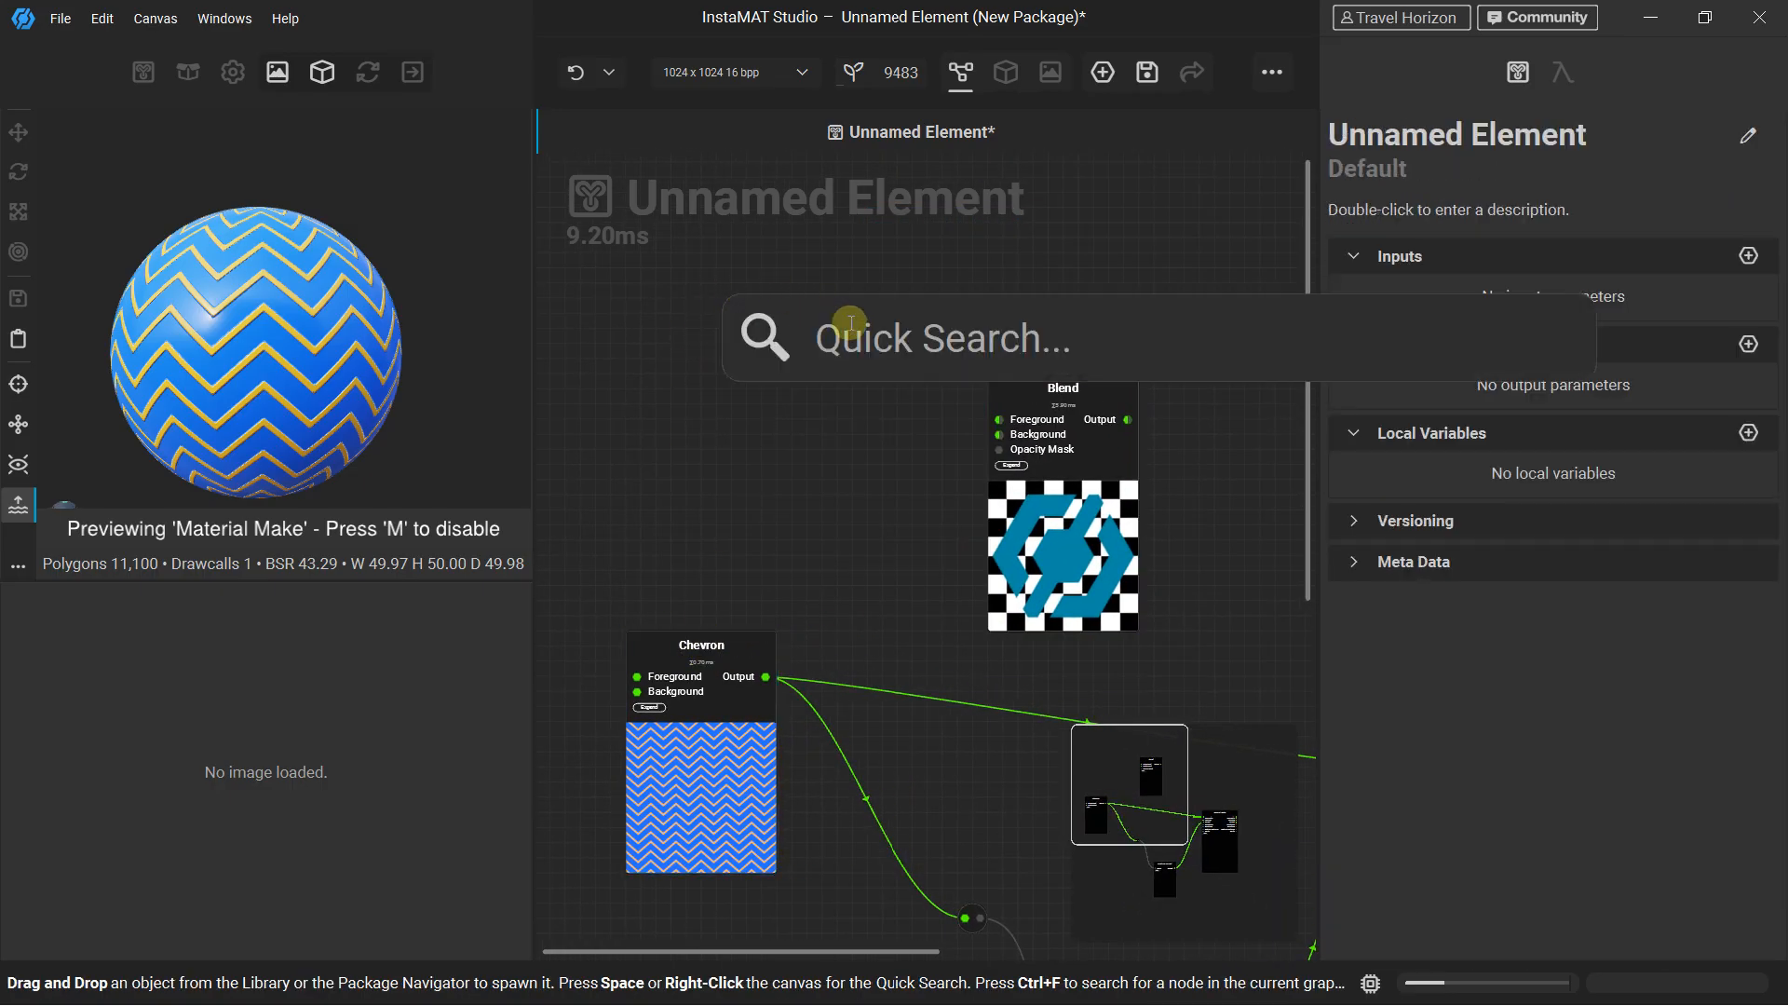
type("nois")
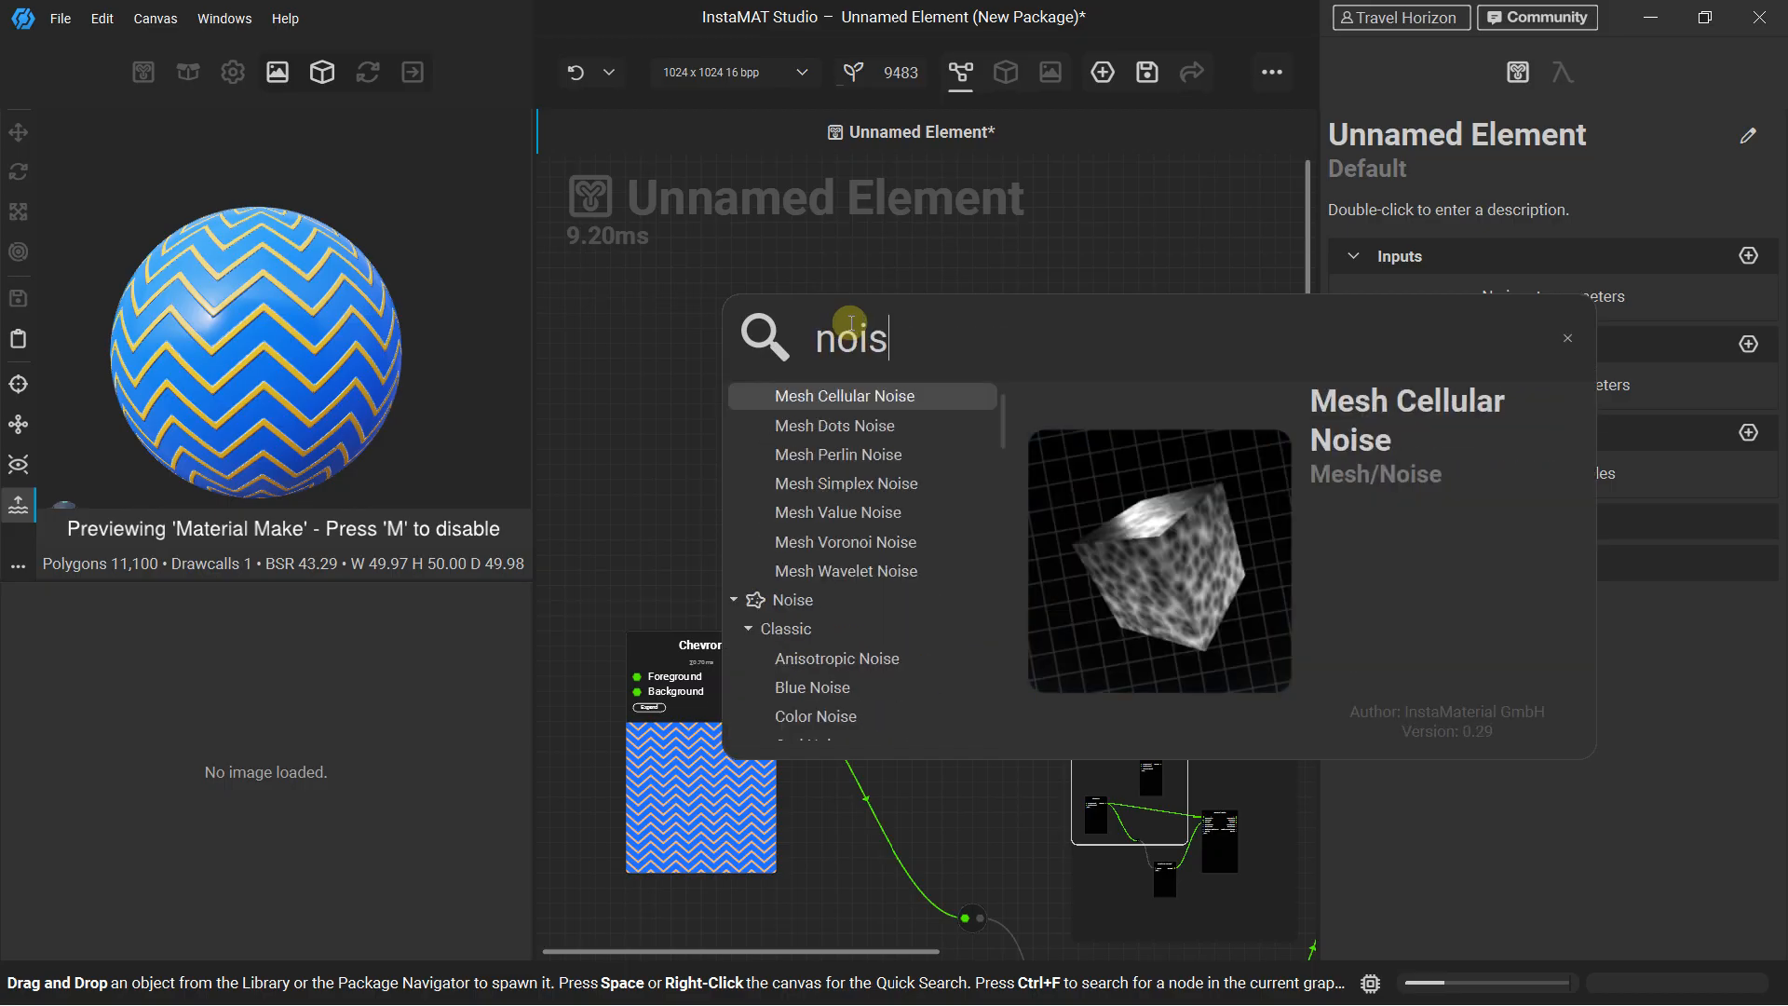
type("e")
scroll(875, 513, "up", 1)
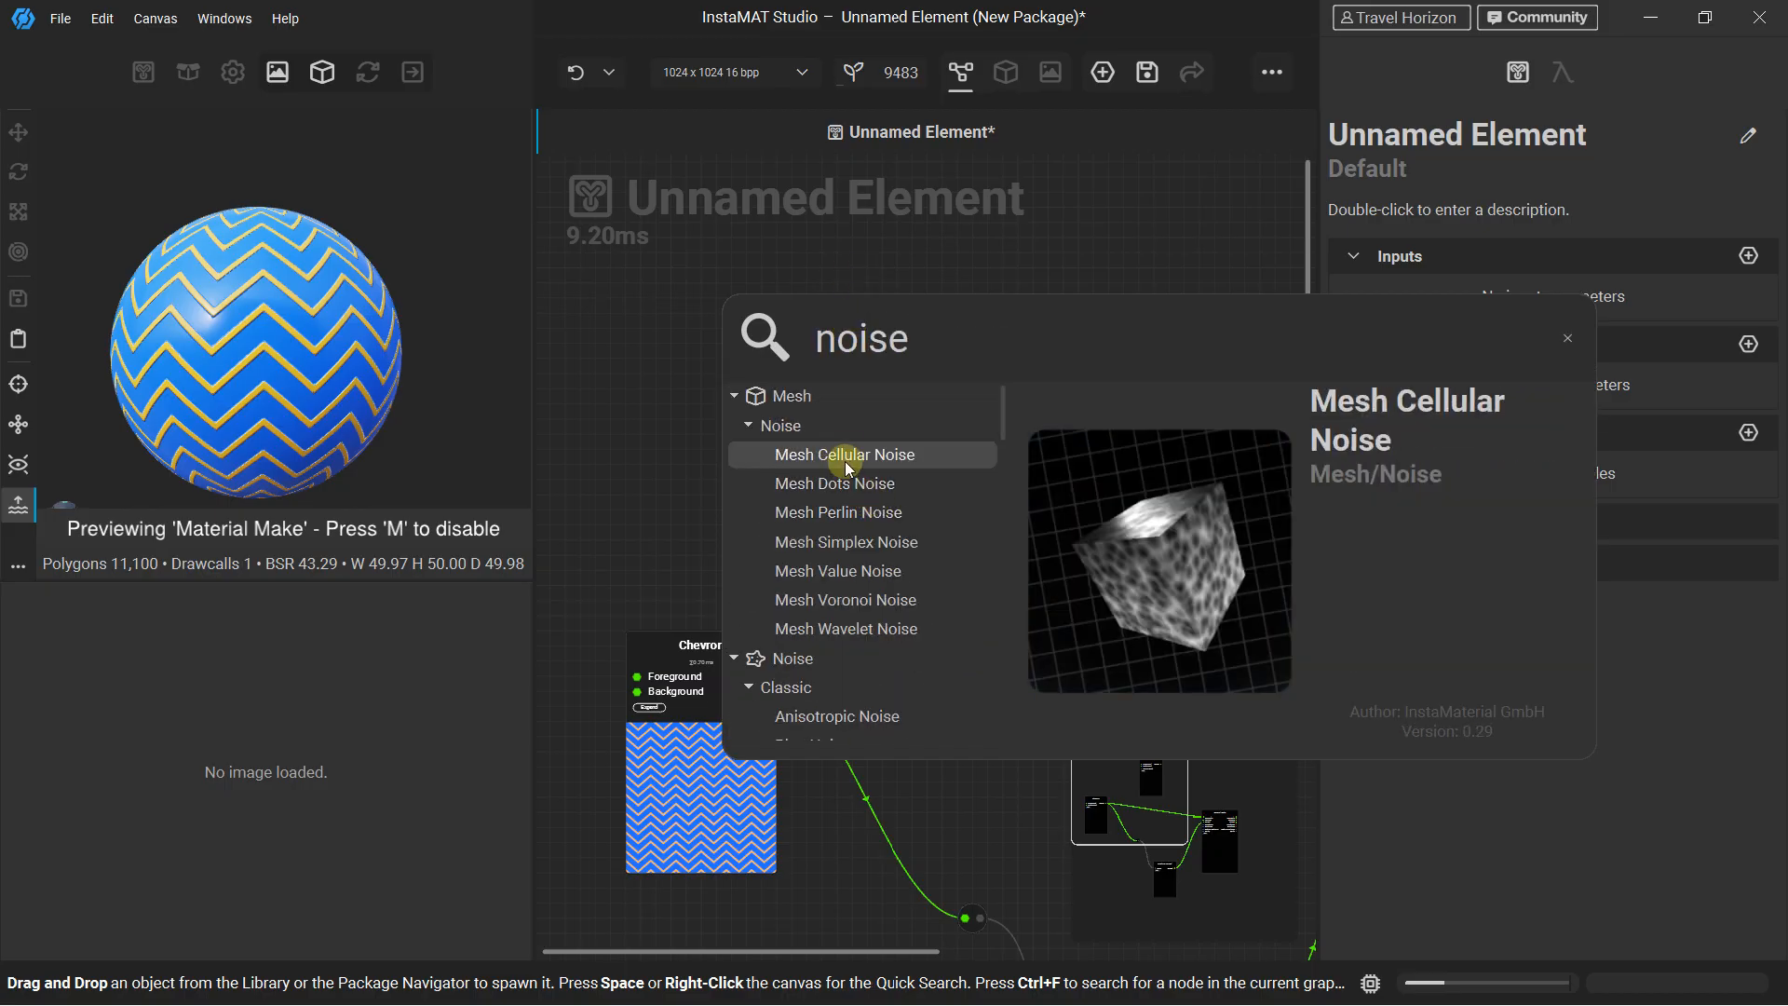
scroll(823, 531, "down", 4)
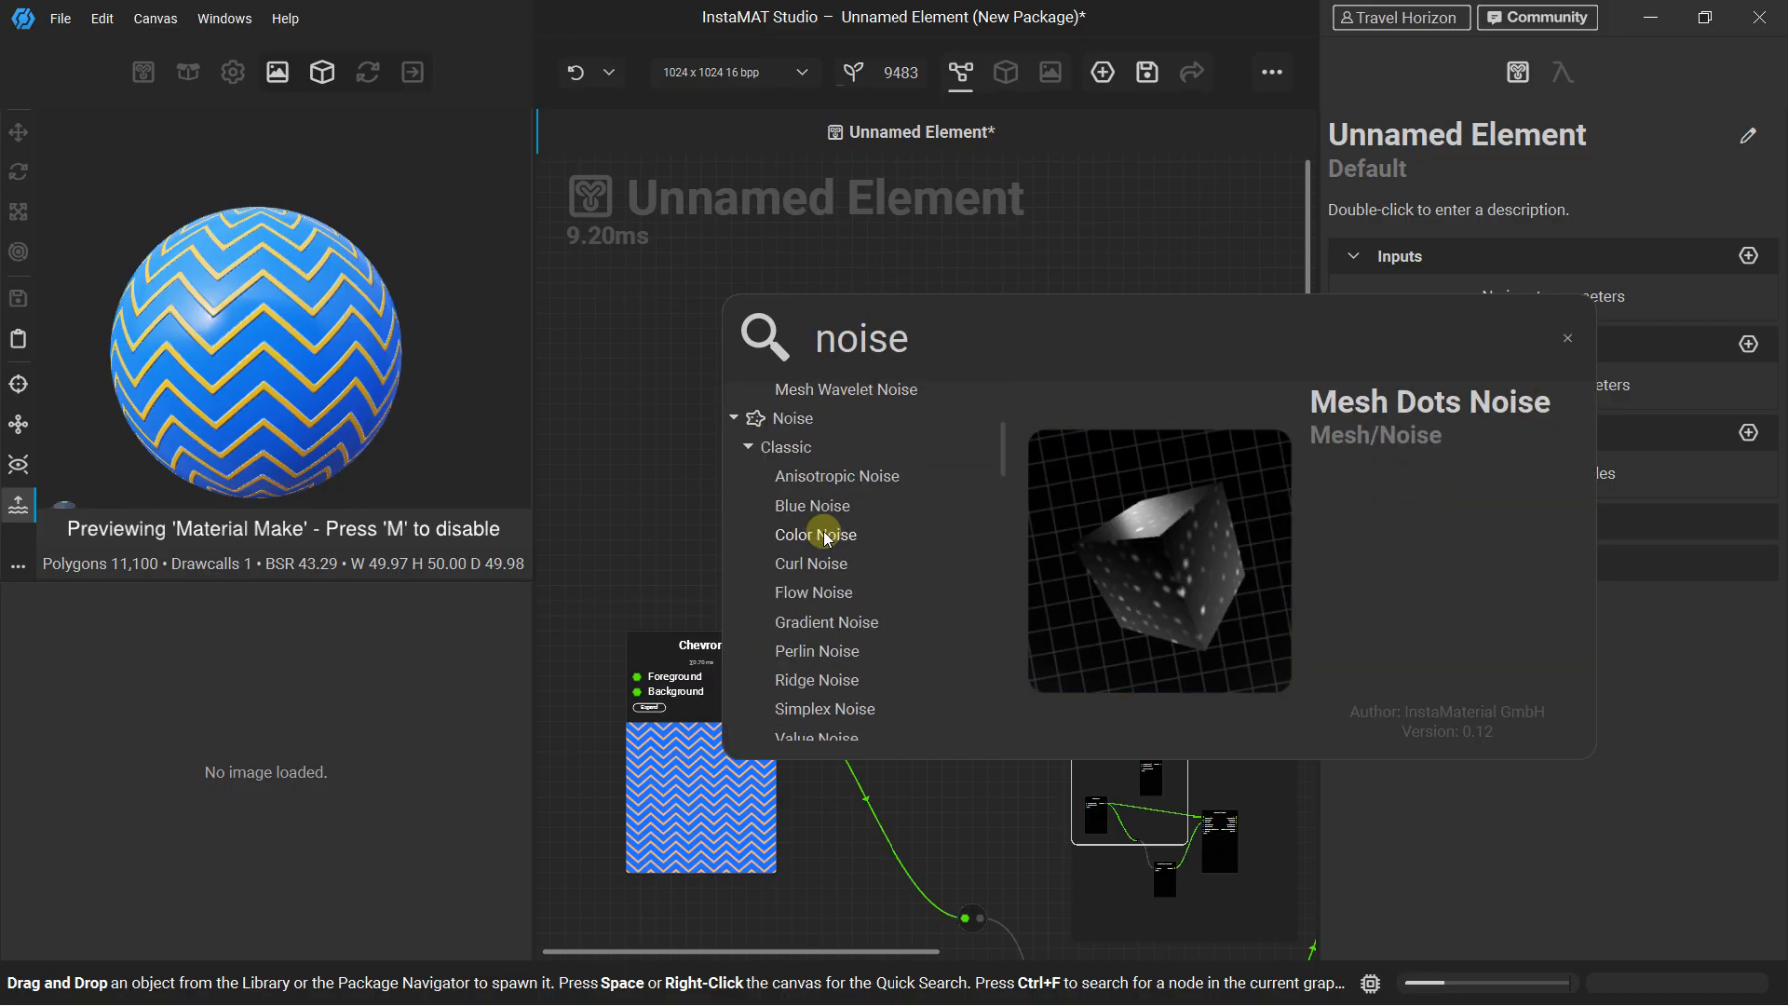
scroll(811, 596, "down", 1)
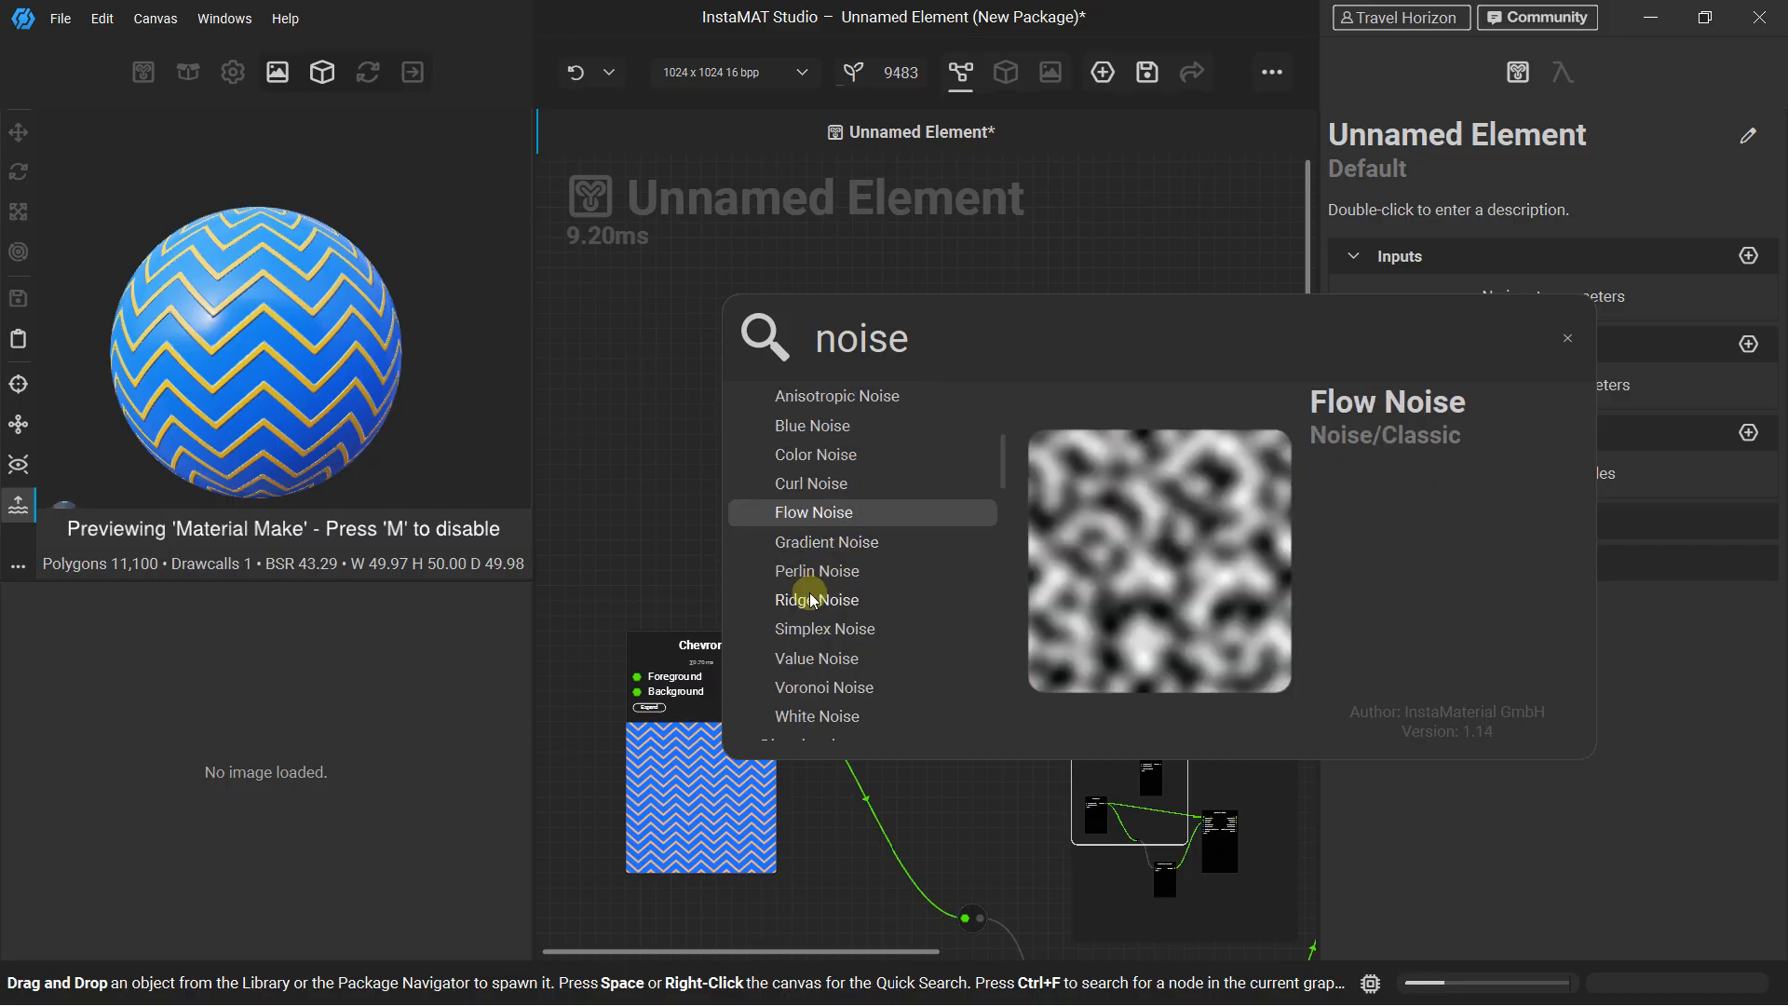
scroll(807, 603, "down", 3)
scroll(802, 615, "down", 6)
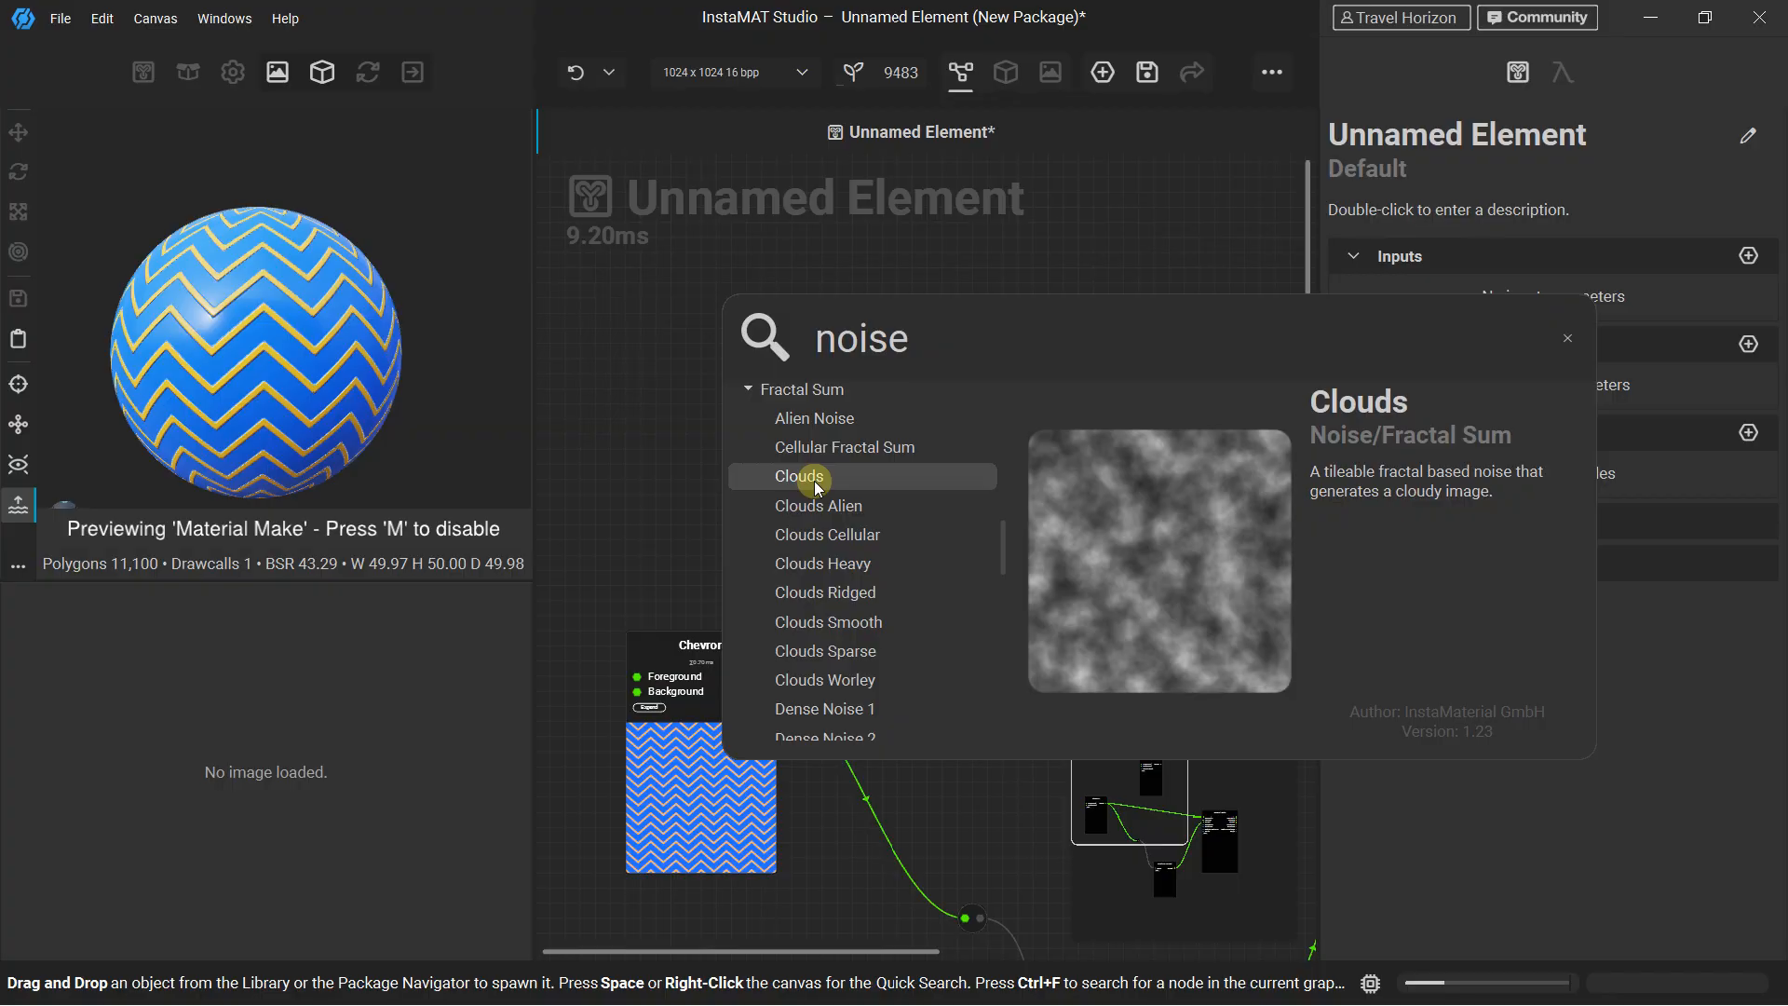
left_click(799, 477)
Line up the Clouds node directly above the Chevron node
left_click_drag(846, 360, 756, 346)
mouse_move(705, 643)
left_mouse_down()
mouse_move(705, 582)
mouse_move(705, 616)
left_mouse_up()
left_click_drag(709, 331, 710, 345)
scroll(803, 592, "up", 1)
Connect the Chevron output to the Blend's Background input and the Clouds output to its Foreground input
left_click(761, 643)
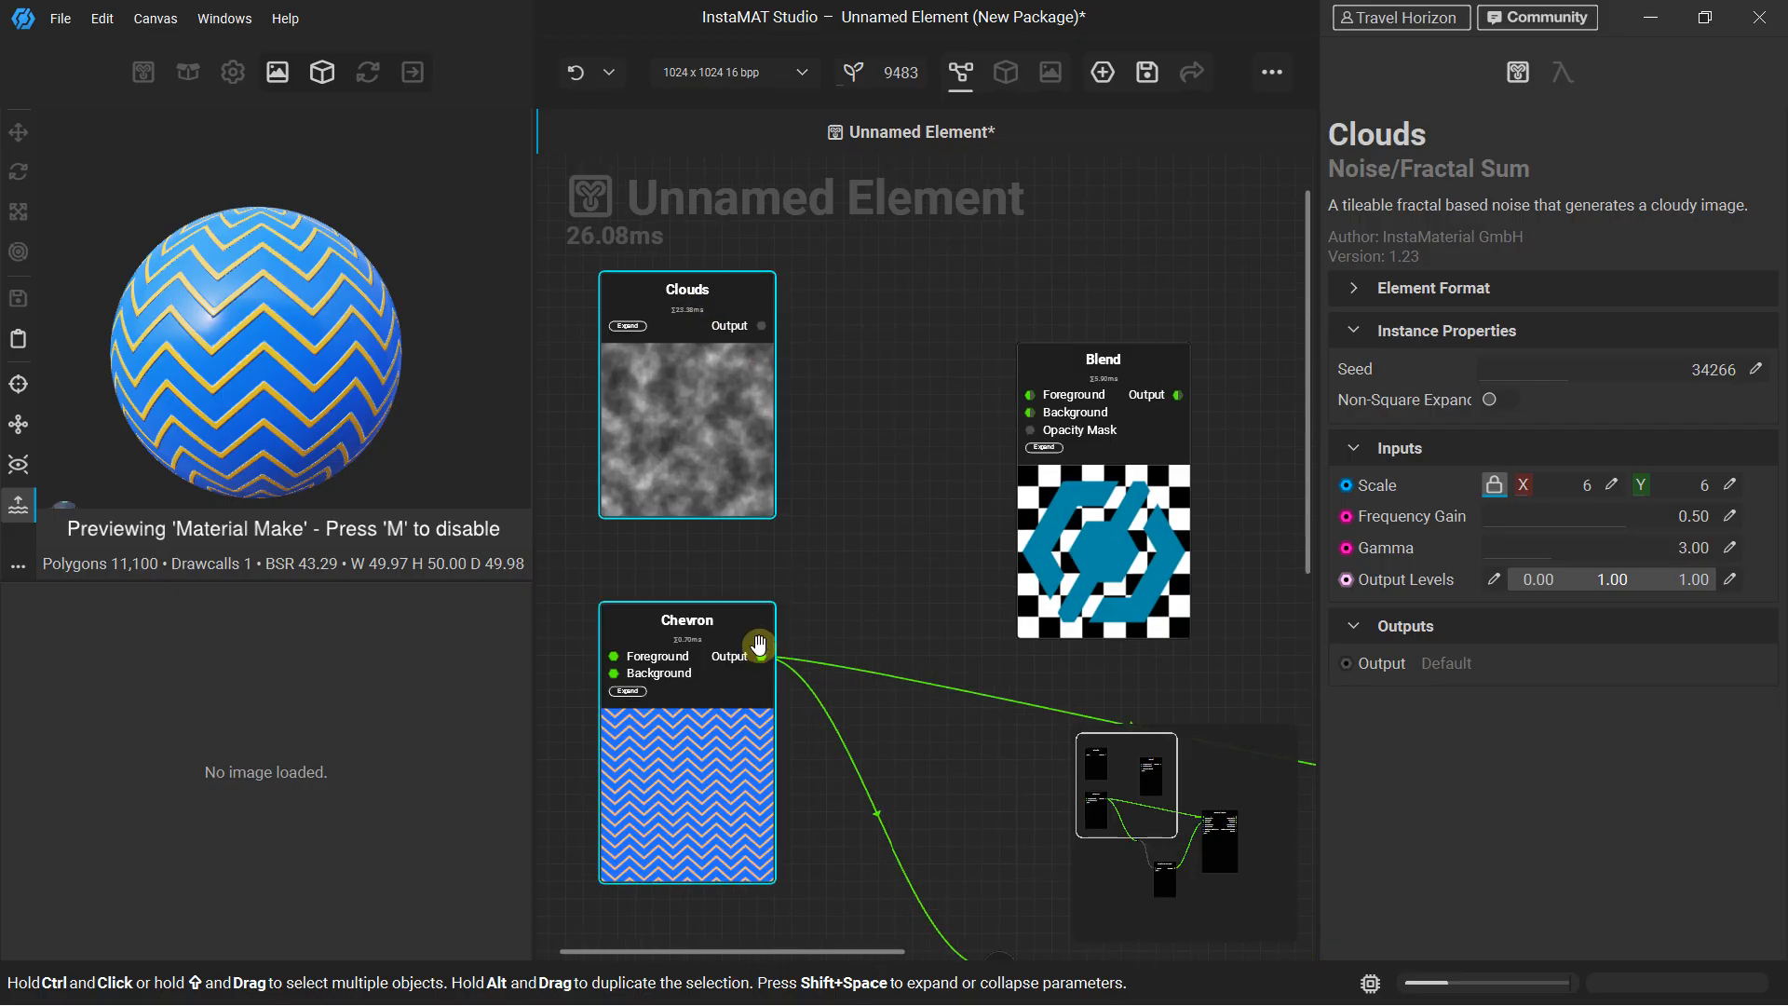
left_click_drag(764, 660, 772, 654)
left_click_drag(939, 433, 1028, 412)
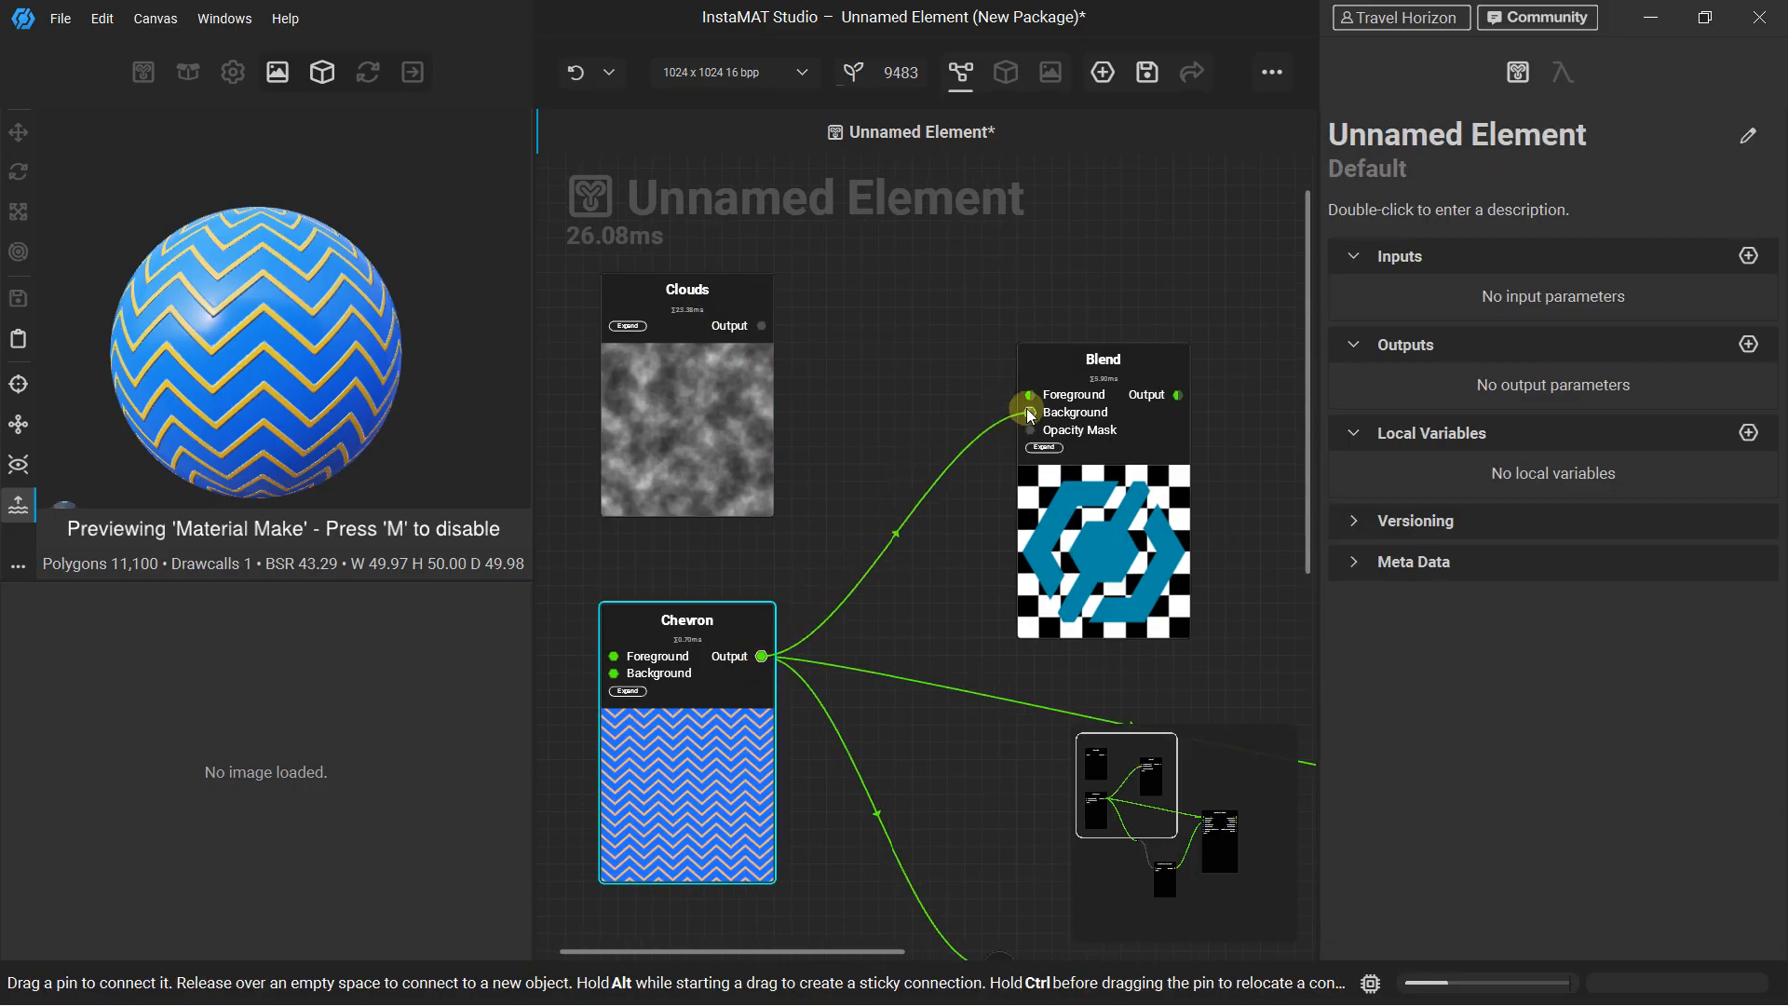
left_click_drag(761, 325, 1030, 394)
Connect the Blend output to Material Make's Base Color input and check the result on the preview sphere
scroll(791, 392, "down", 2)
middle_click_drag(1150, 474, 790, 391)
left_click_drag(713, 319, 936, 602)
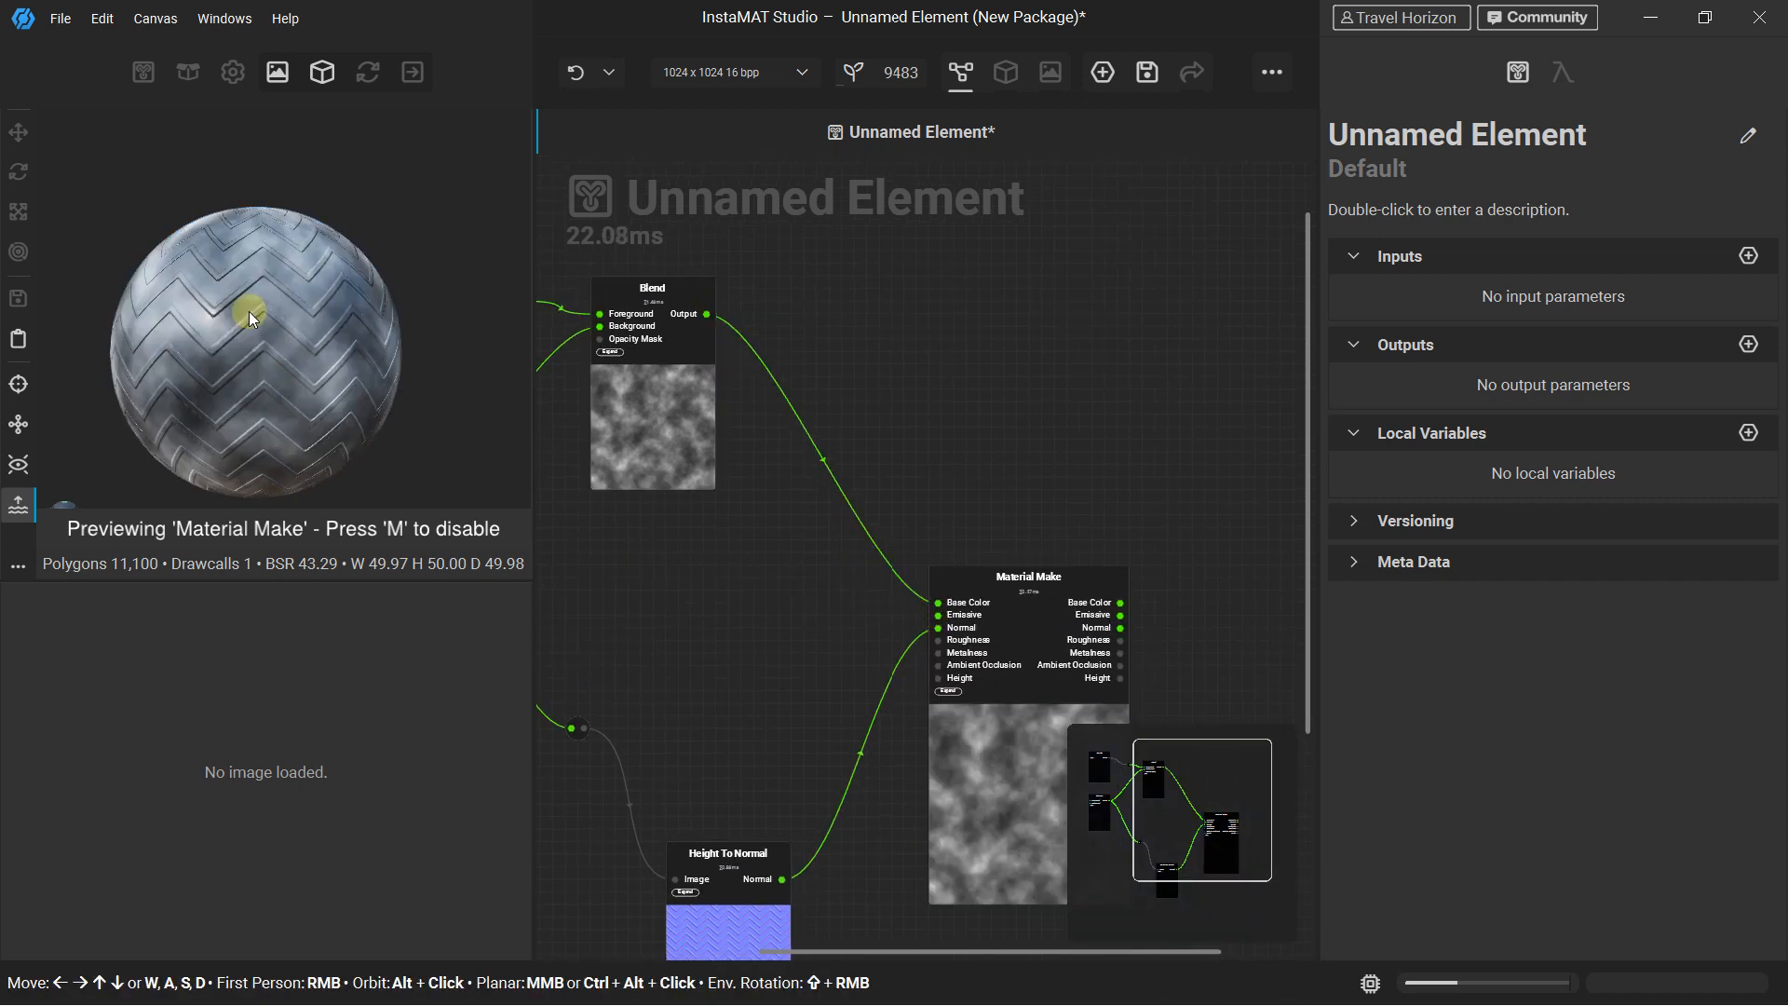
scroll(248, 311, "up", 4)
scroll(249, 311, "down", 4)
Clear the Blend's default Foreground and Background images and set its Mode to Overlay
middle_click_drag(684, 326, 1023, 395)
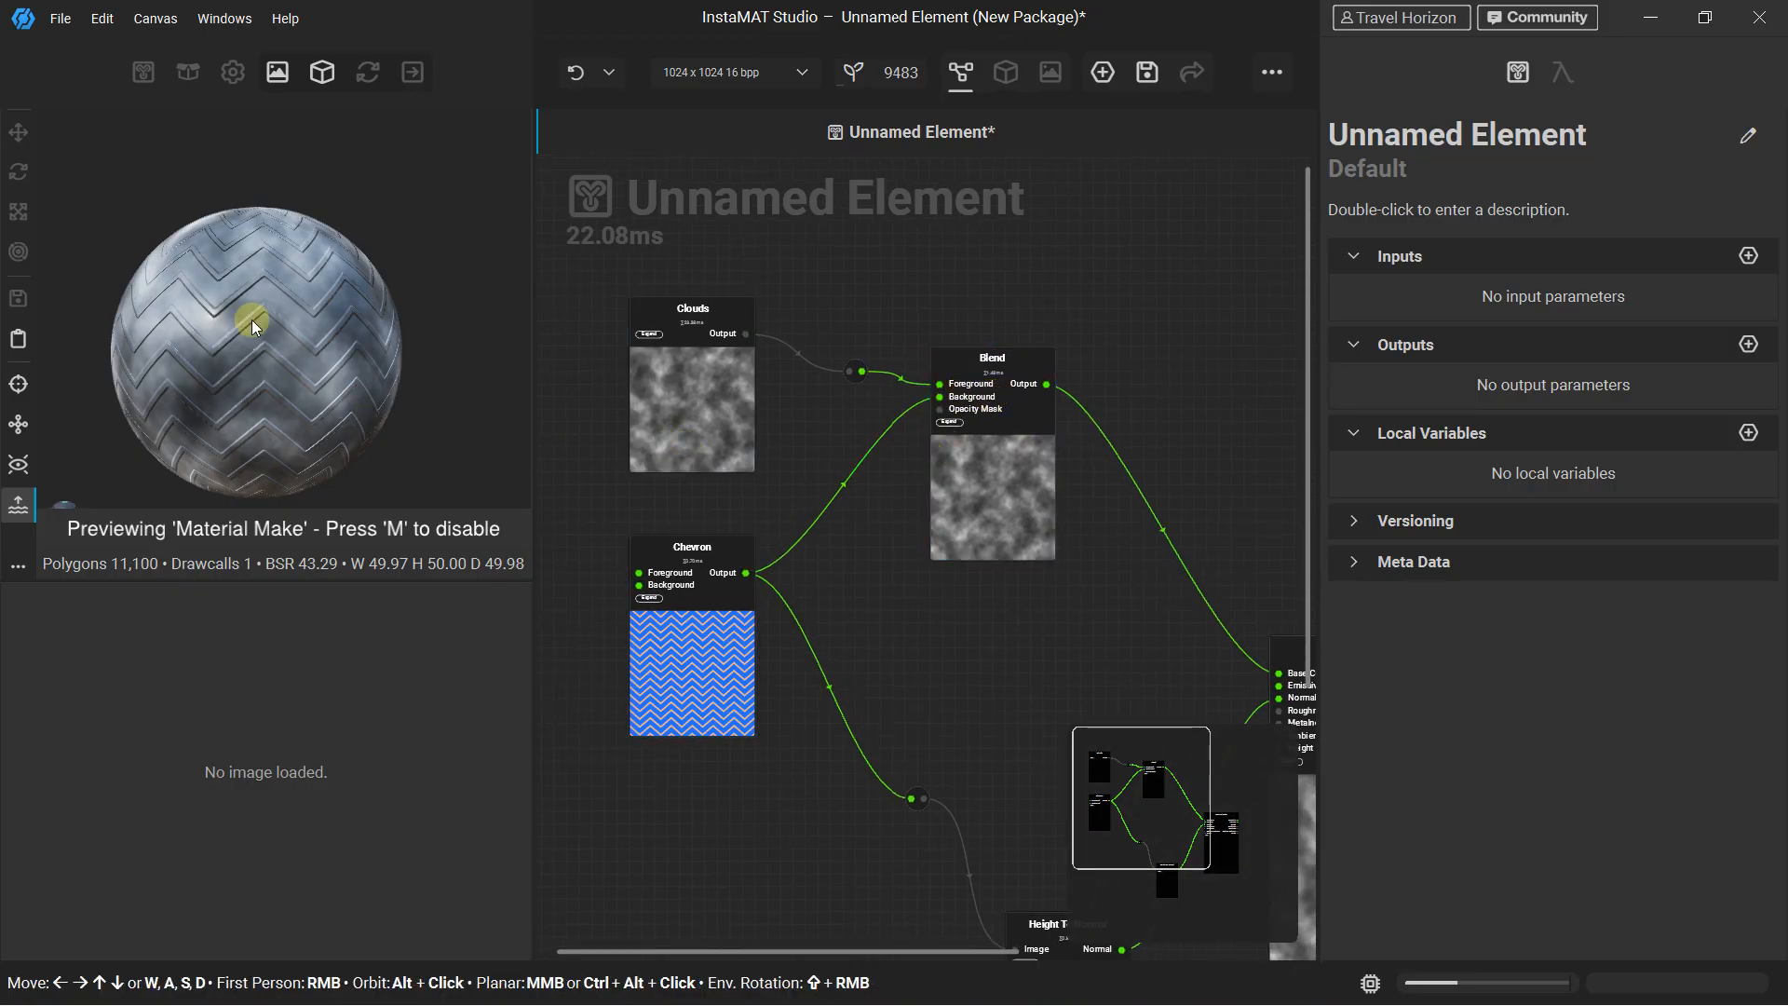
left_click(969, 372)
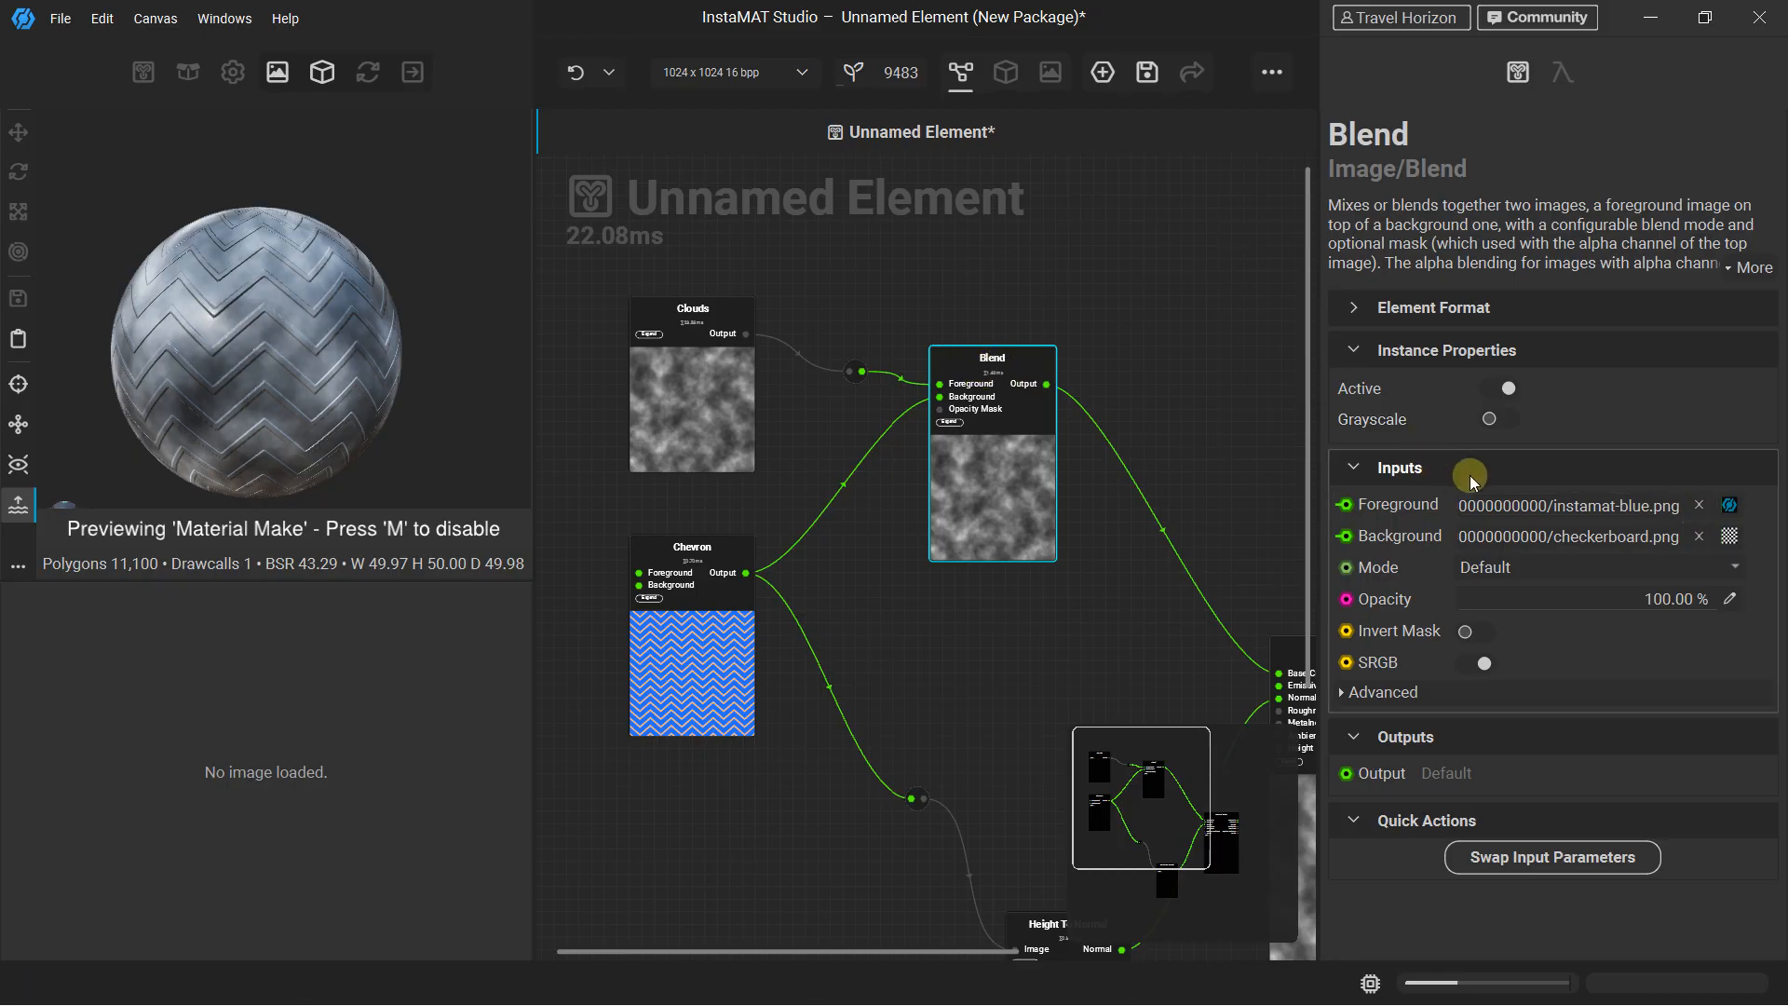
left_click(1701, 505)
left_click(1703, 535)
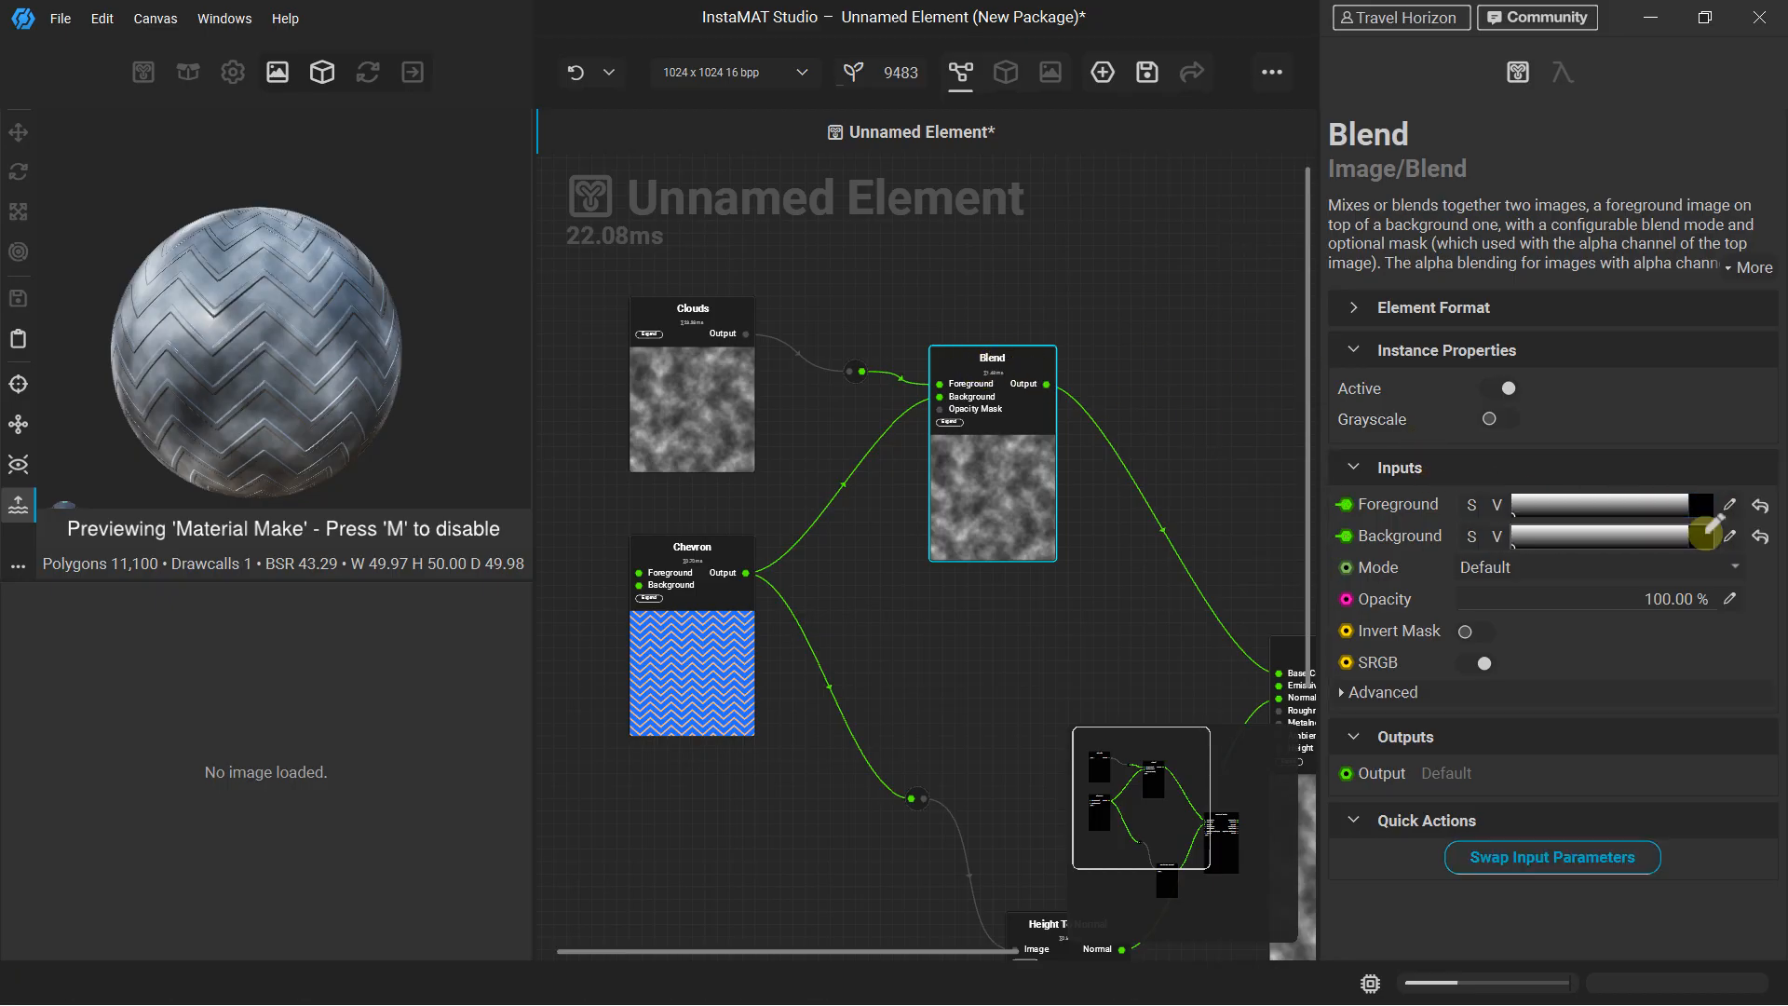
left_click(1589, 566)
left_click(1527, 543)
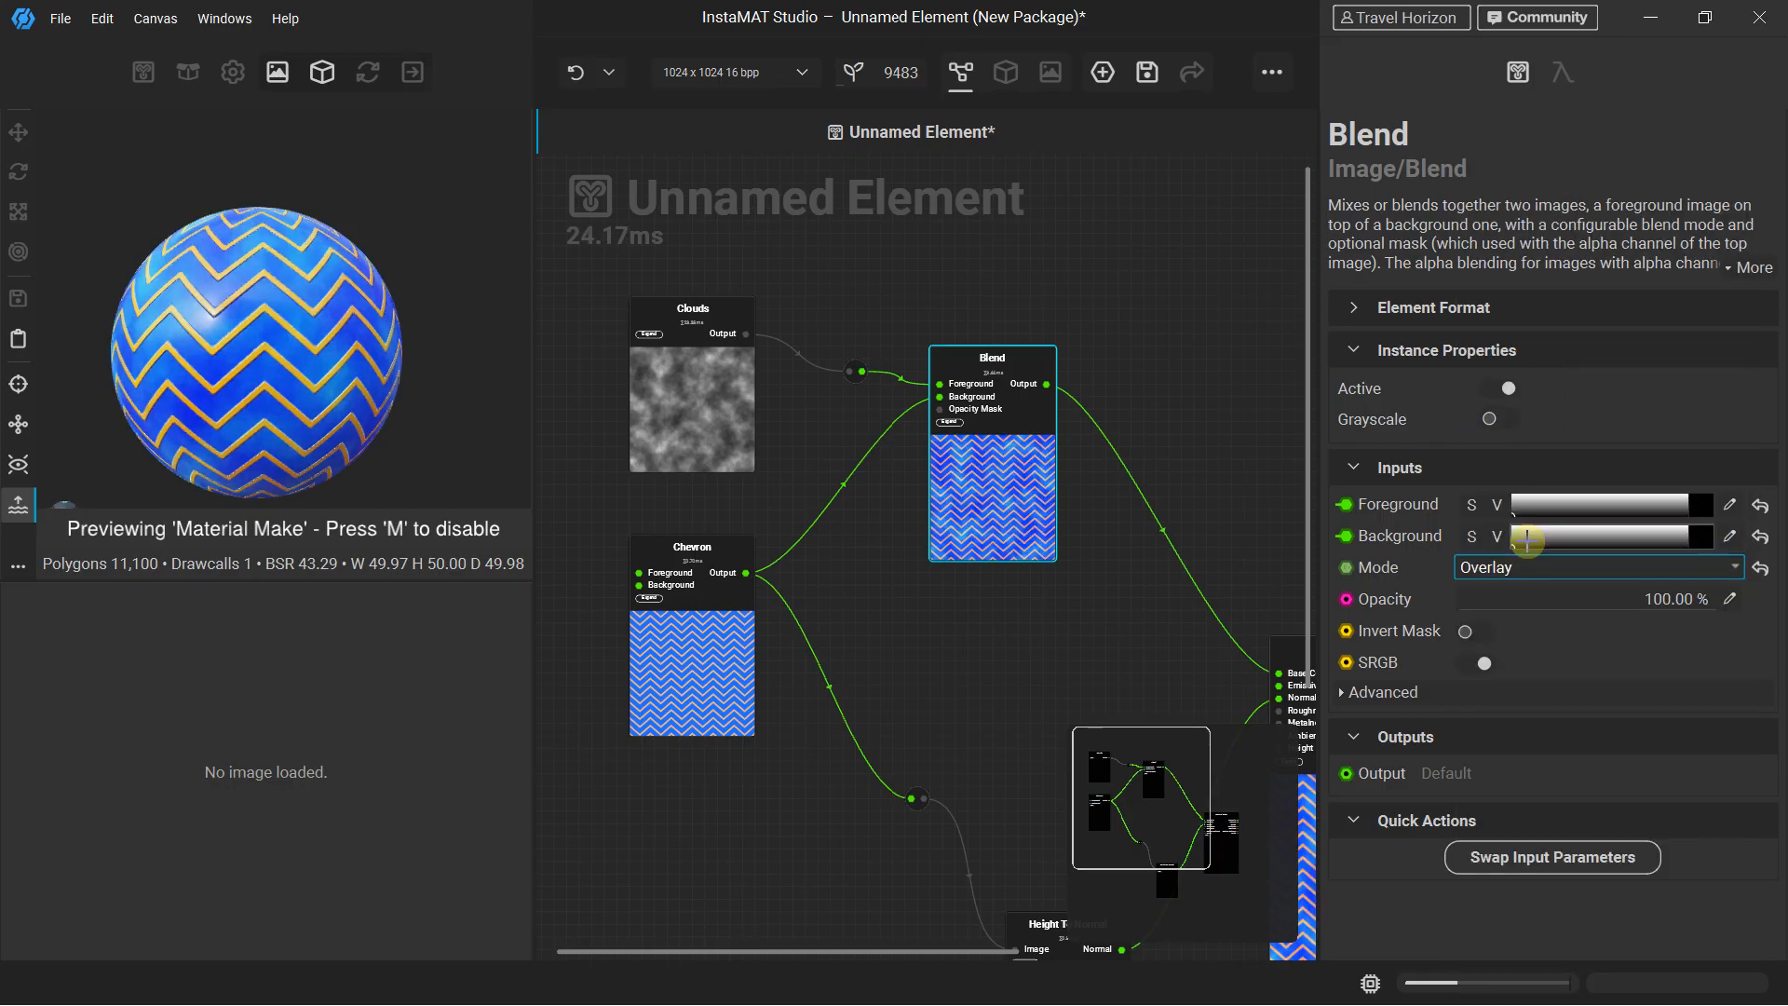
Try the Multiply, Add and Soft Light modes on the Blend node
left_click(1527, 566)
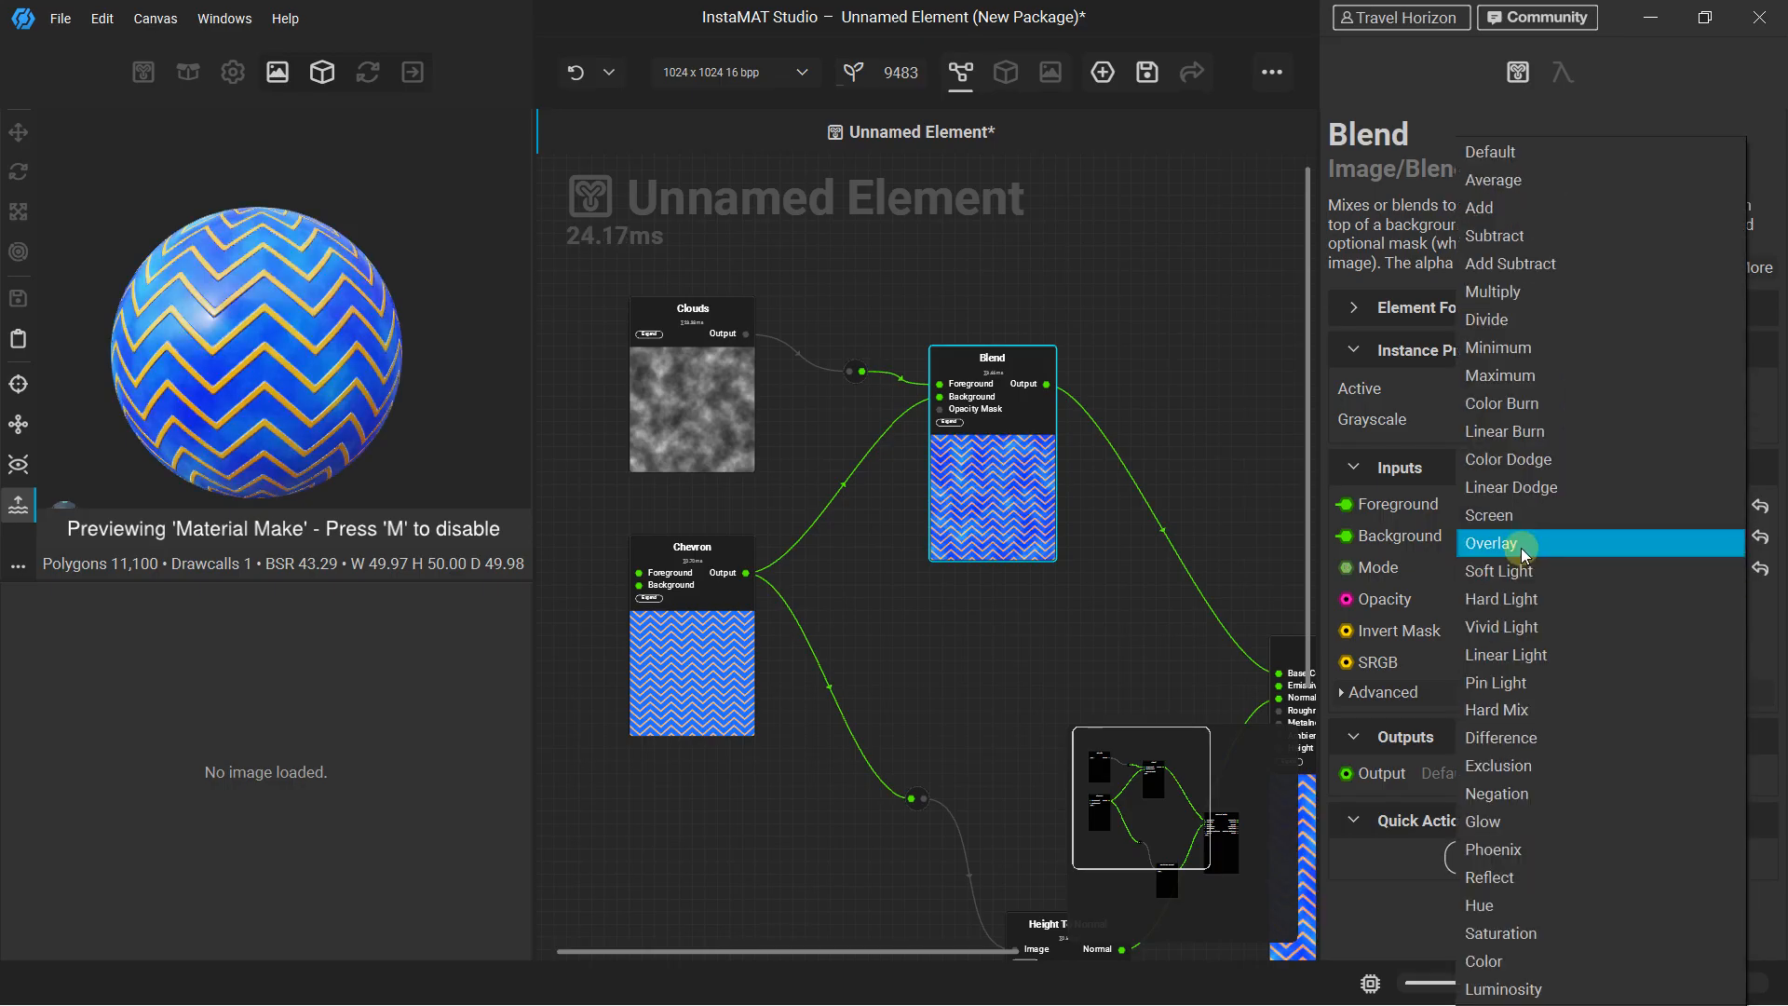
left_click(1520, 293)
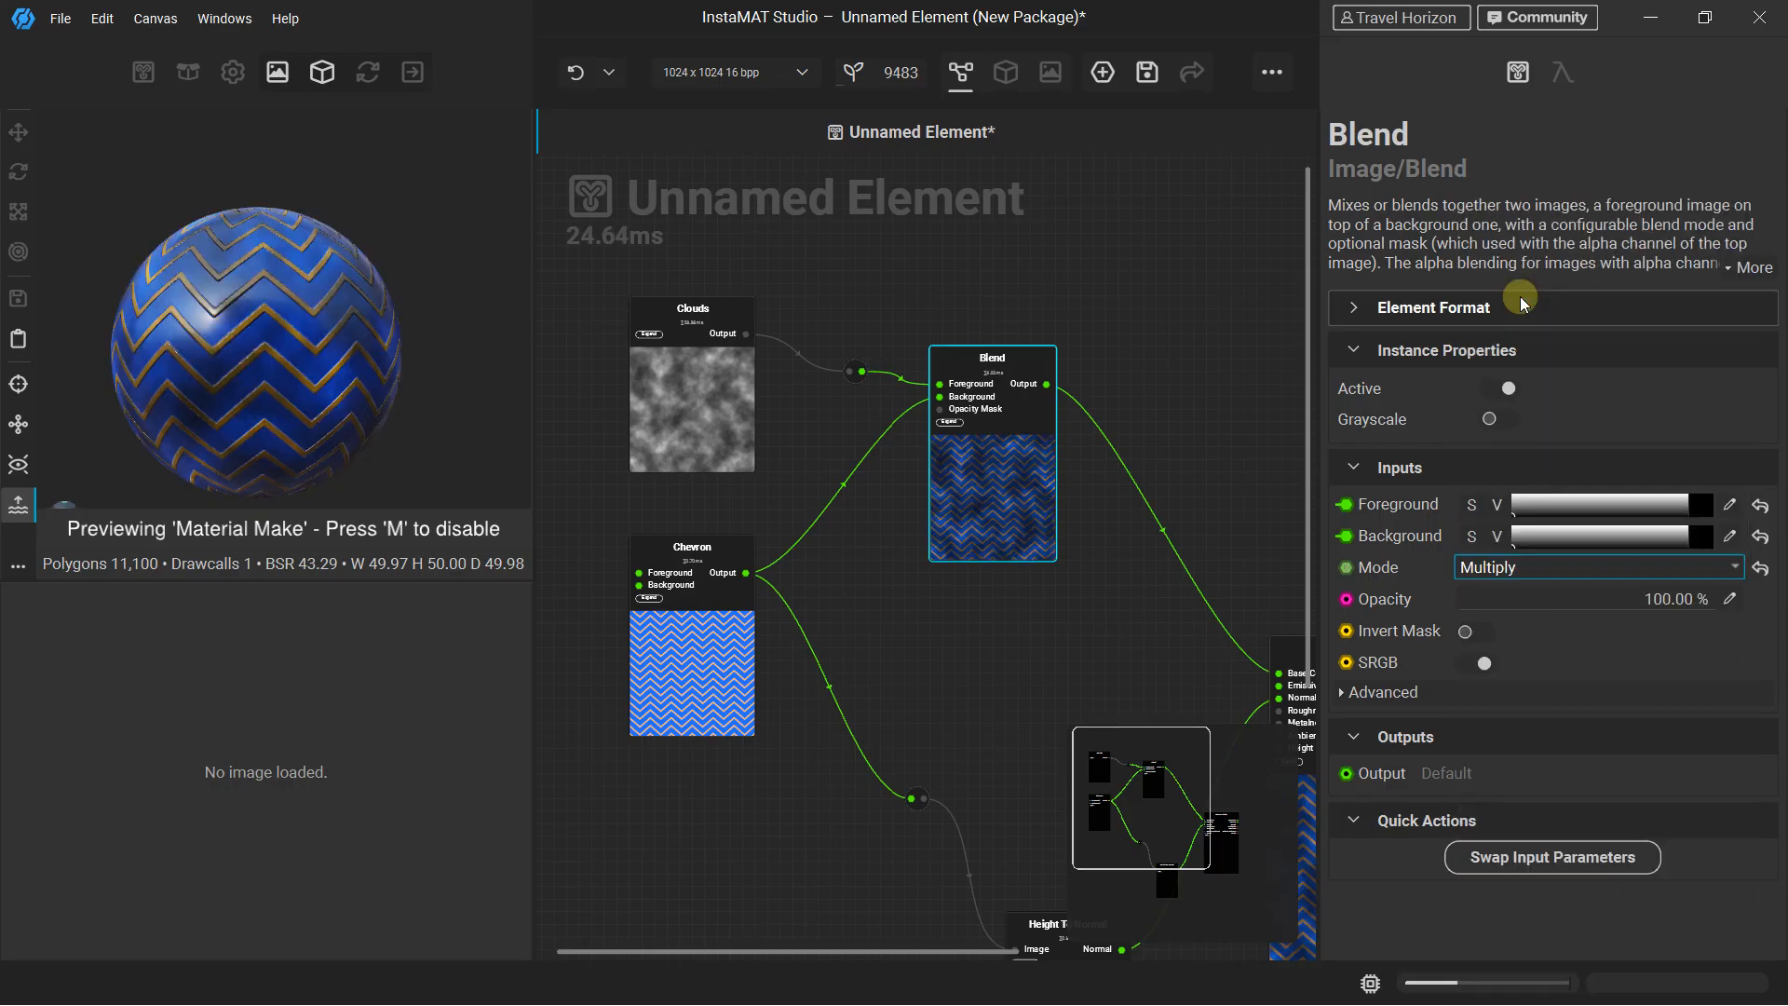
left_click(1527, 568)
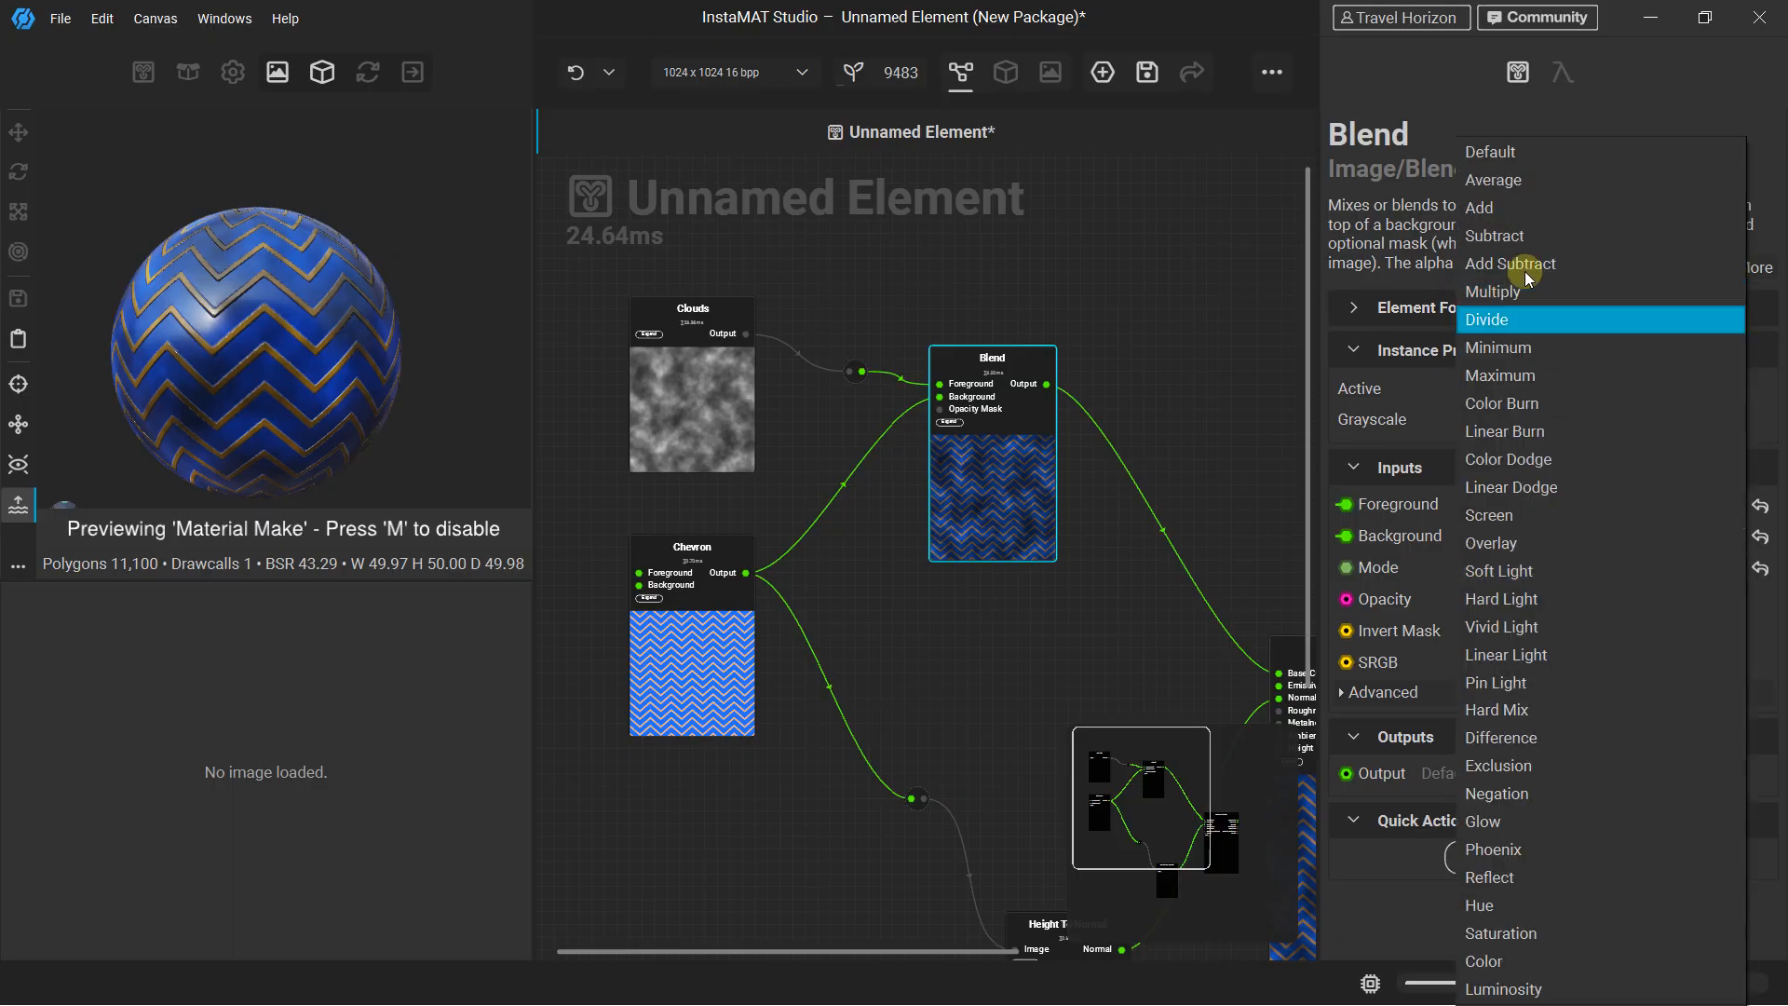
left_click(1518, 207)
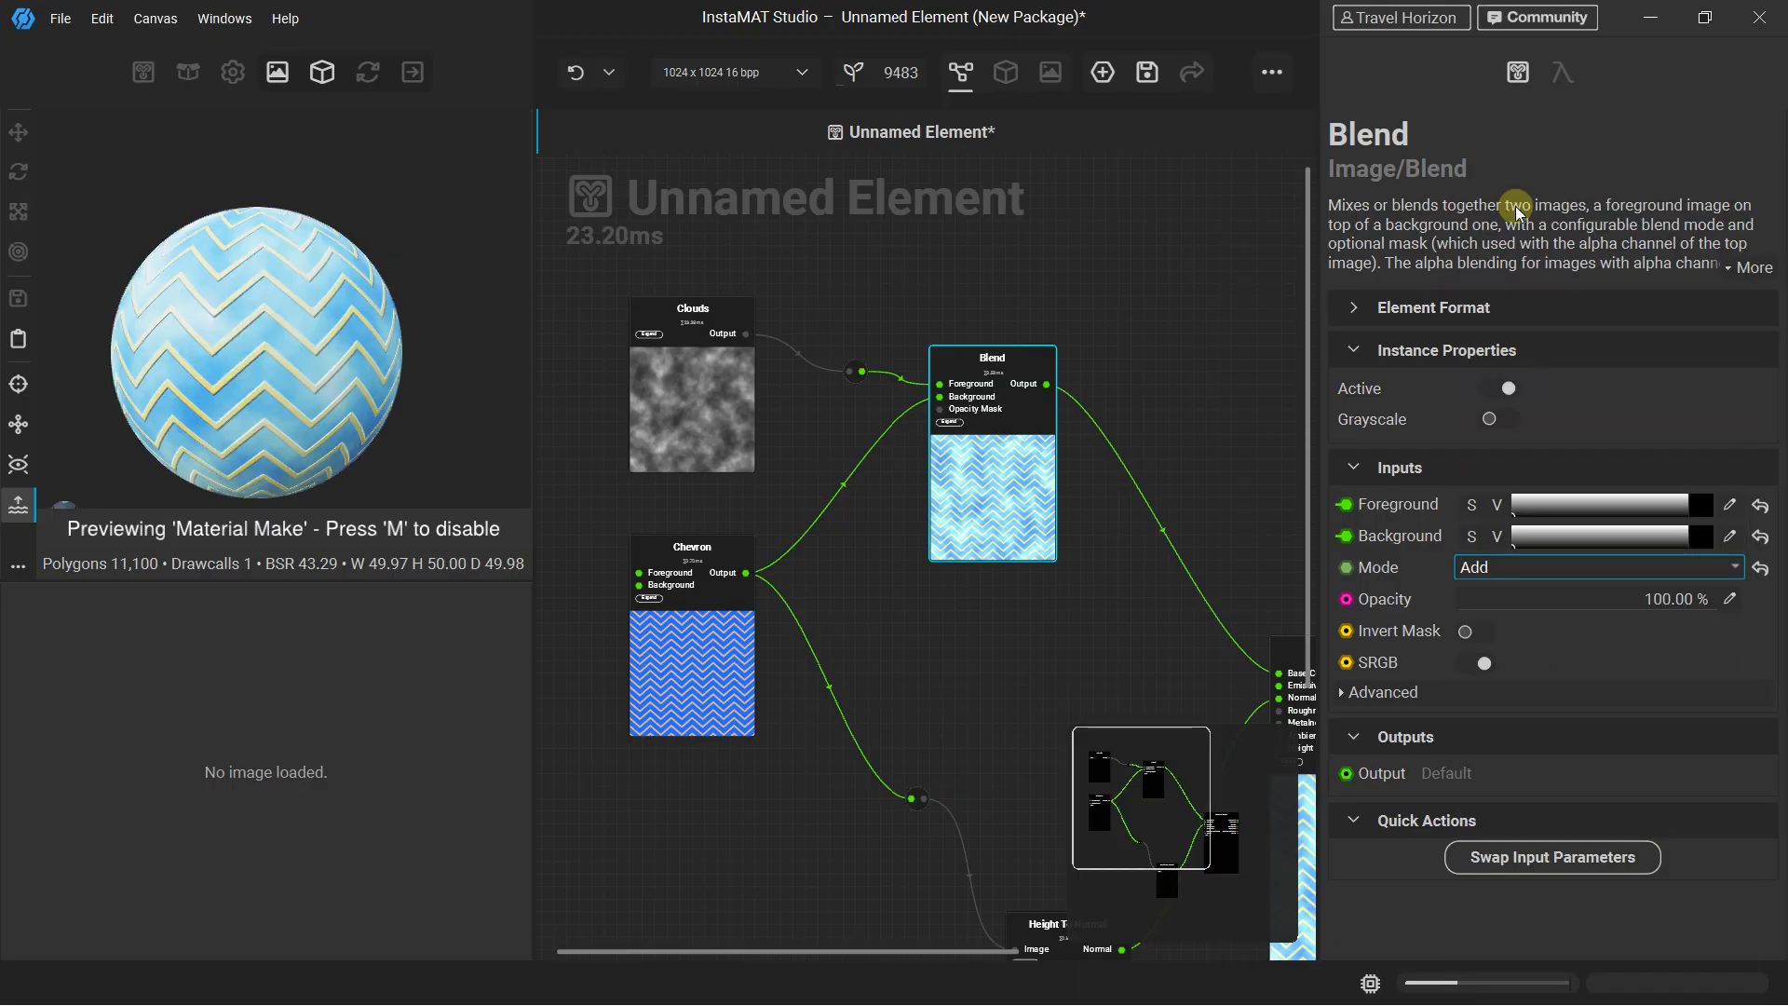
left_click(1536, 573)
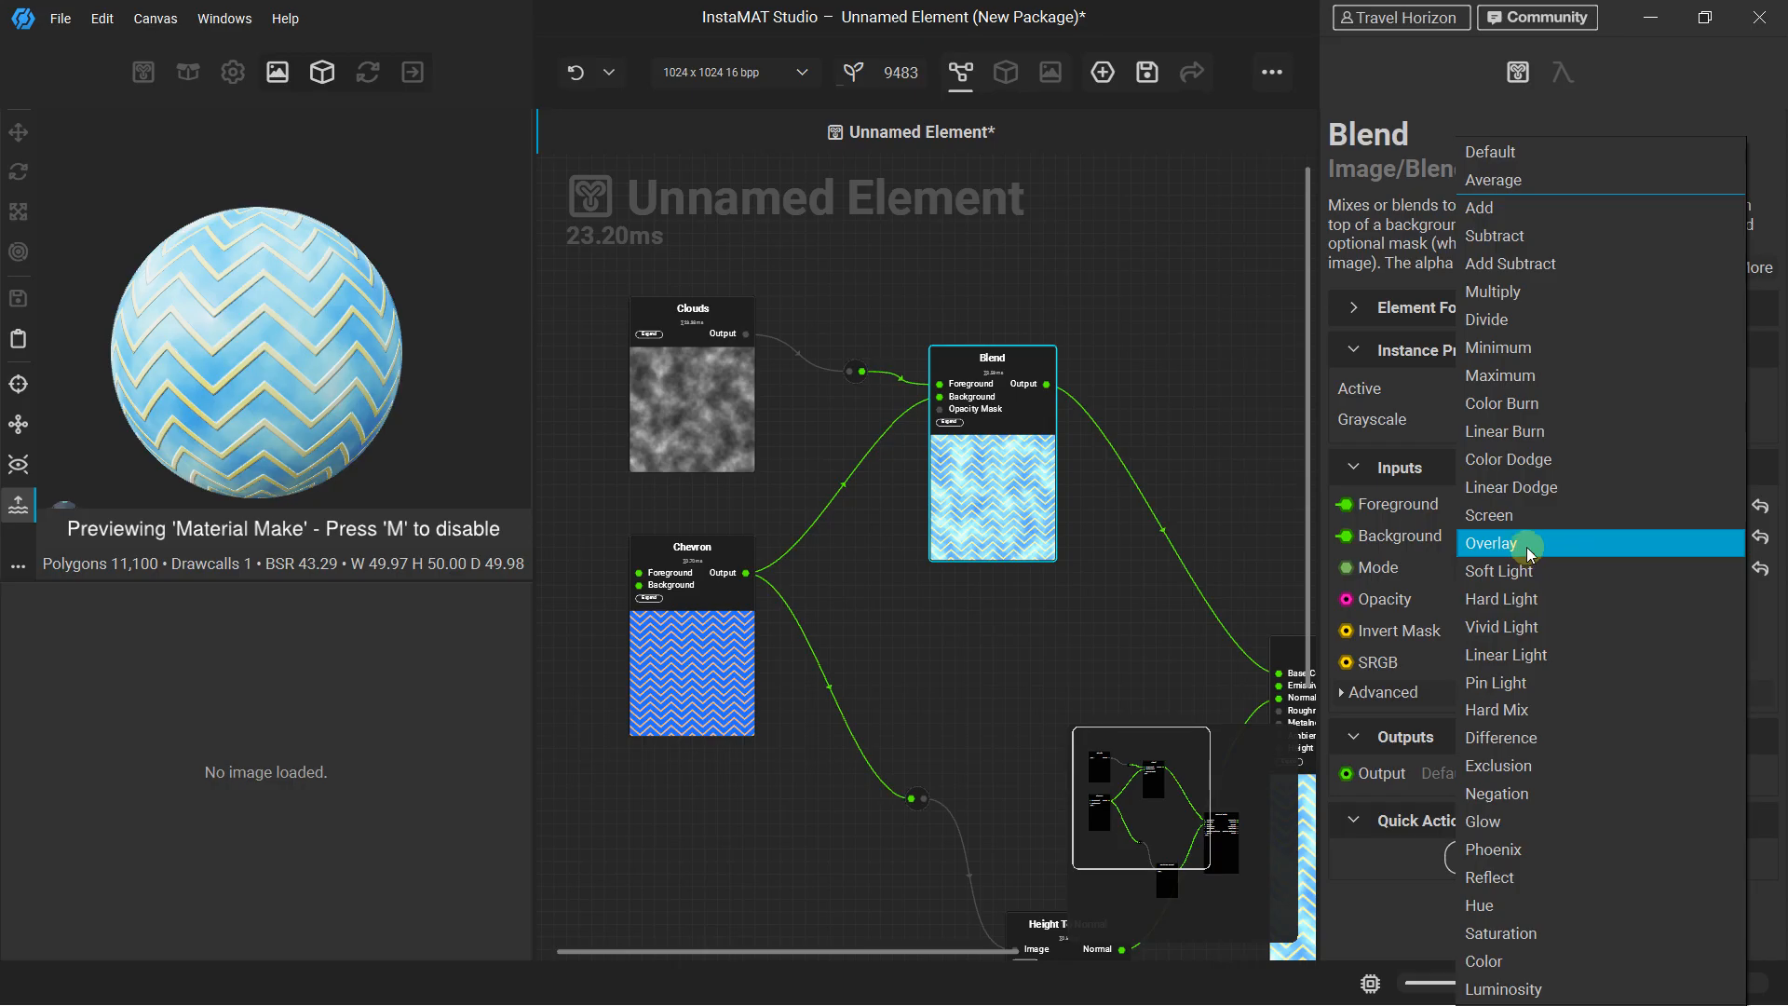
left_click(1518, 570)
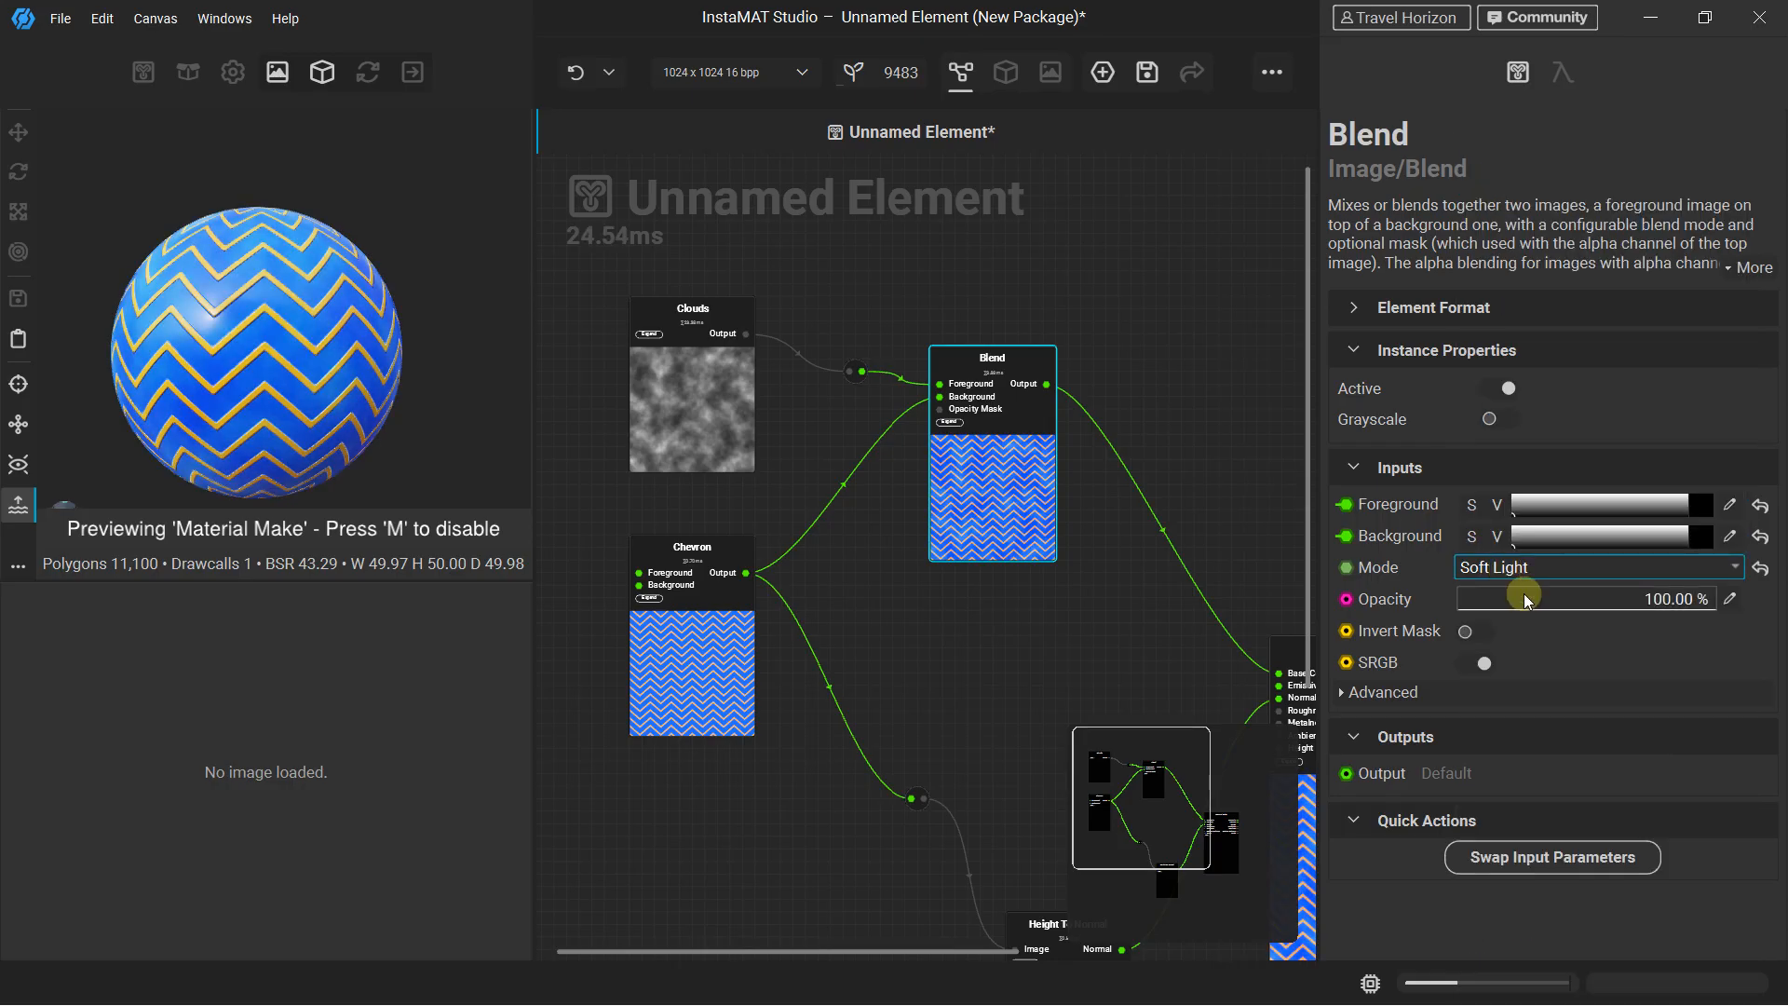
Set the Blend's Mode to Add and inspect the chevrons up close on the preview sphere
left_click(1525, 570)
left_click(1504, 208)
scroll(221, 264, "up", 2)
scroll(305, 331, "up", 3)
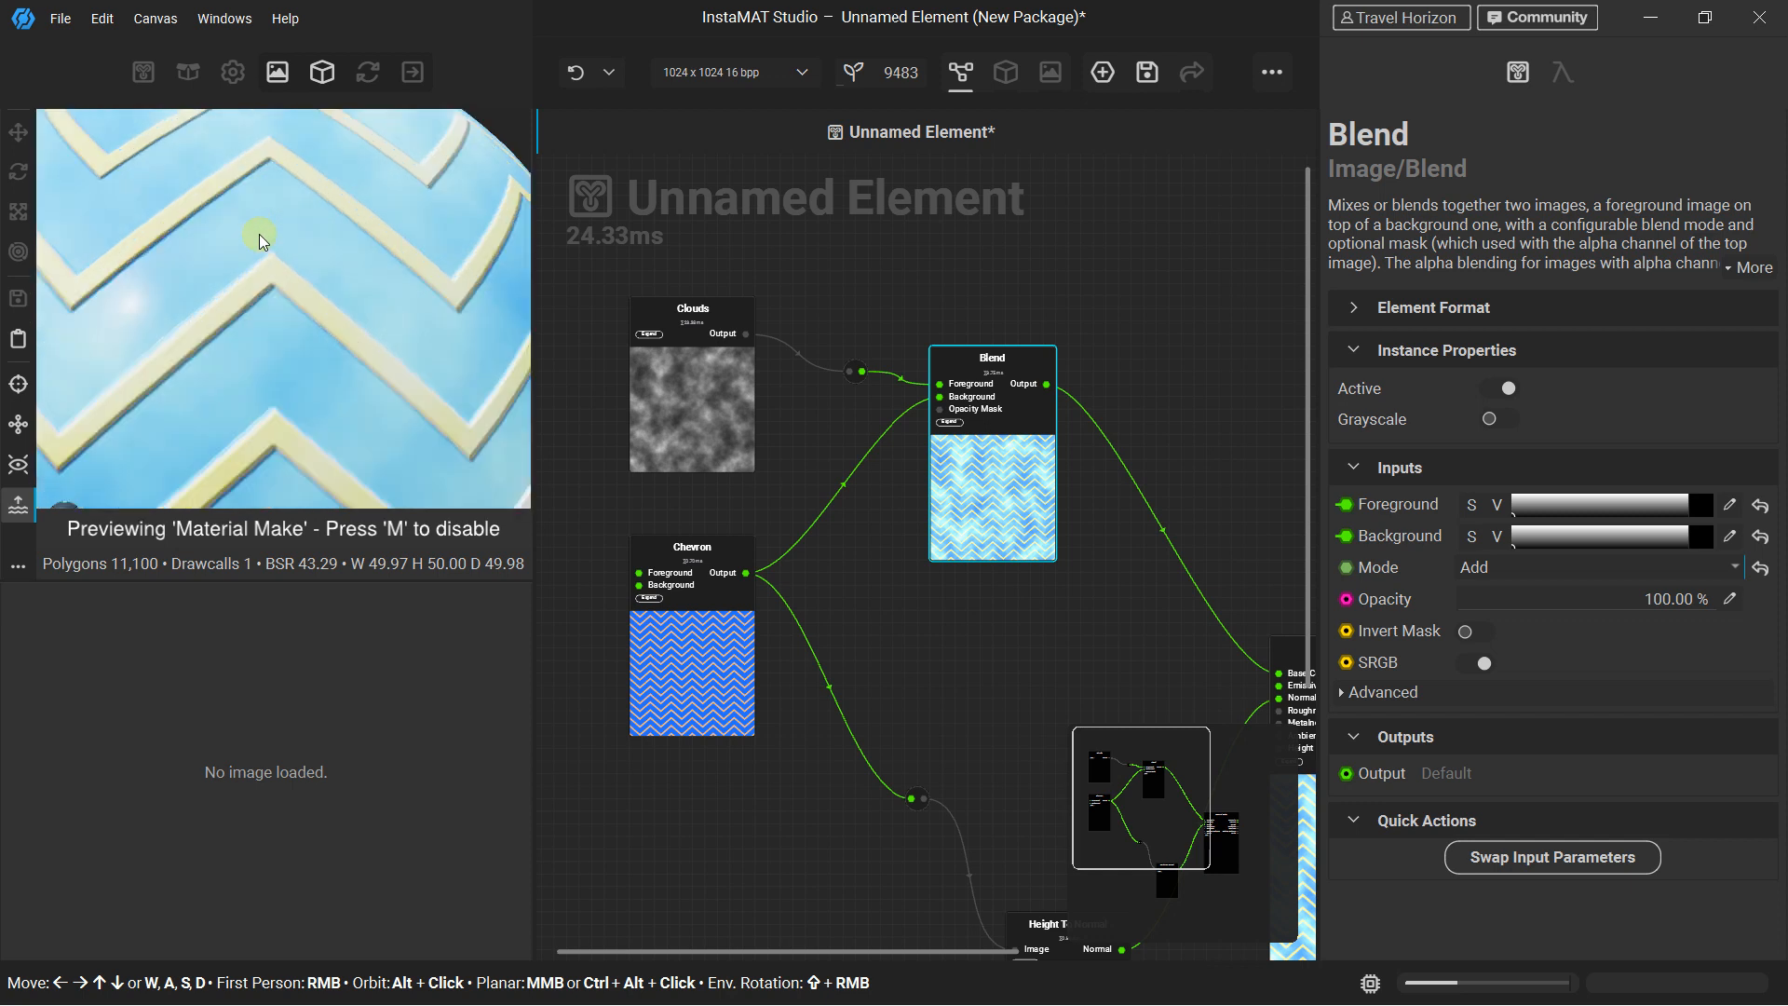
Set the Clouds node's Frequency Gain to 0.43, Gamma to 4.44 and Scale to 15 in X and Y
left_click(701, 315)
left_click_drag(1668, 509, 1604, 521)
left_click_drag(1611, 549, 1548, 489)
left_click_drag(1664, 490, 1672, 490)
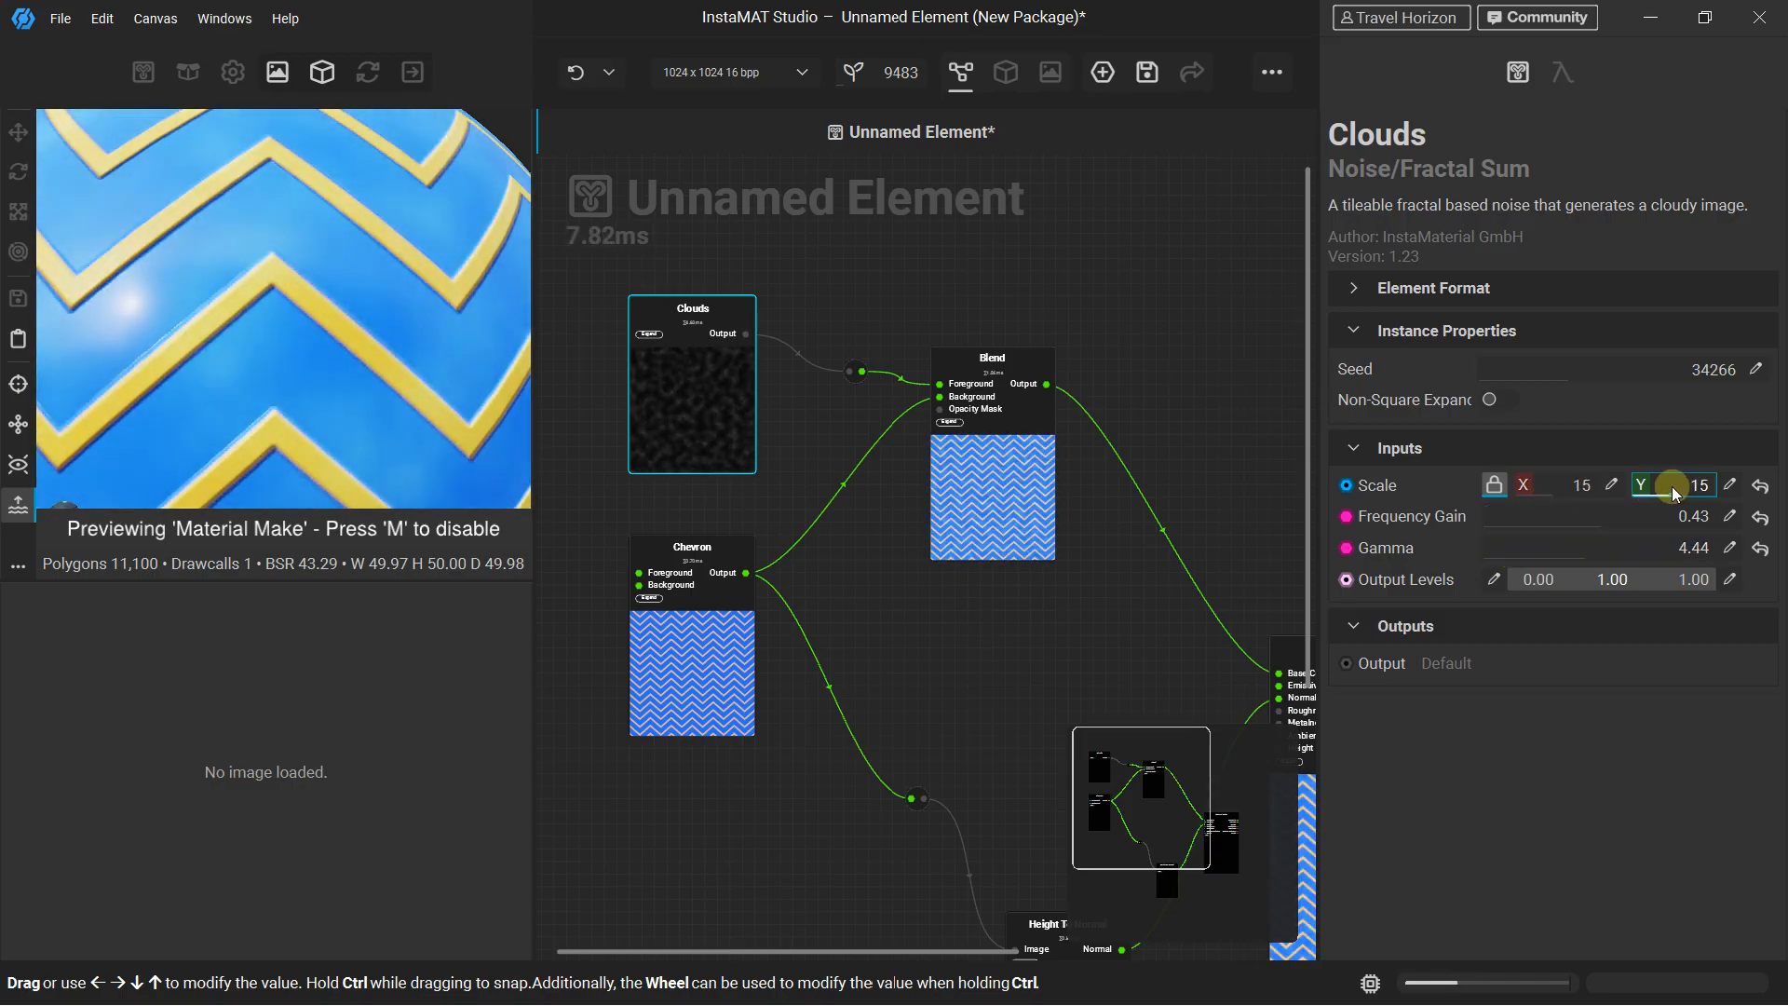
Search the node library for color and filter nodes and browse the listed results
scroll(937, 438, "down", 3)
middle_click_drag(937, 437, 791, 415)
scroll(920, 533, "up", 3)
left_click_drag(981, 483, 1033, 442)
left_click(999, 374)
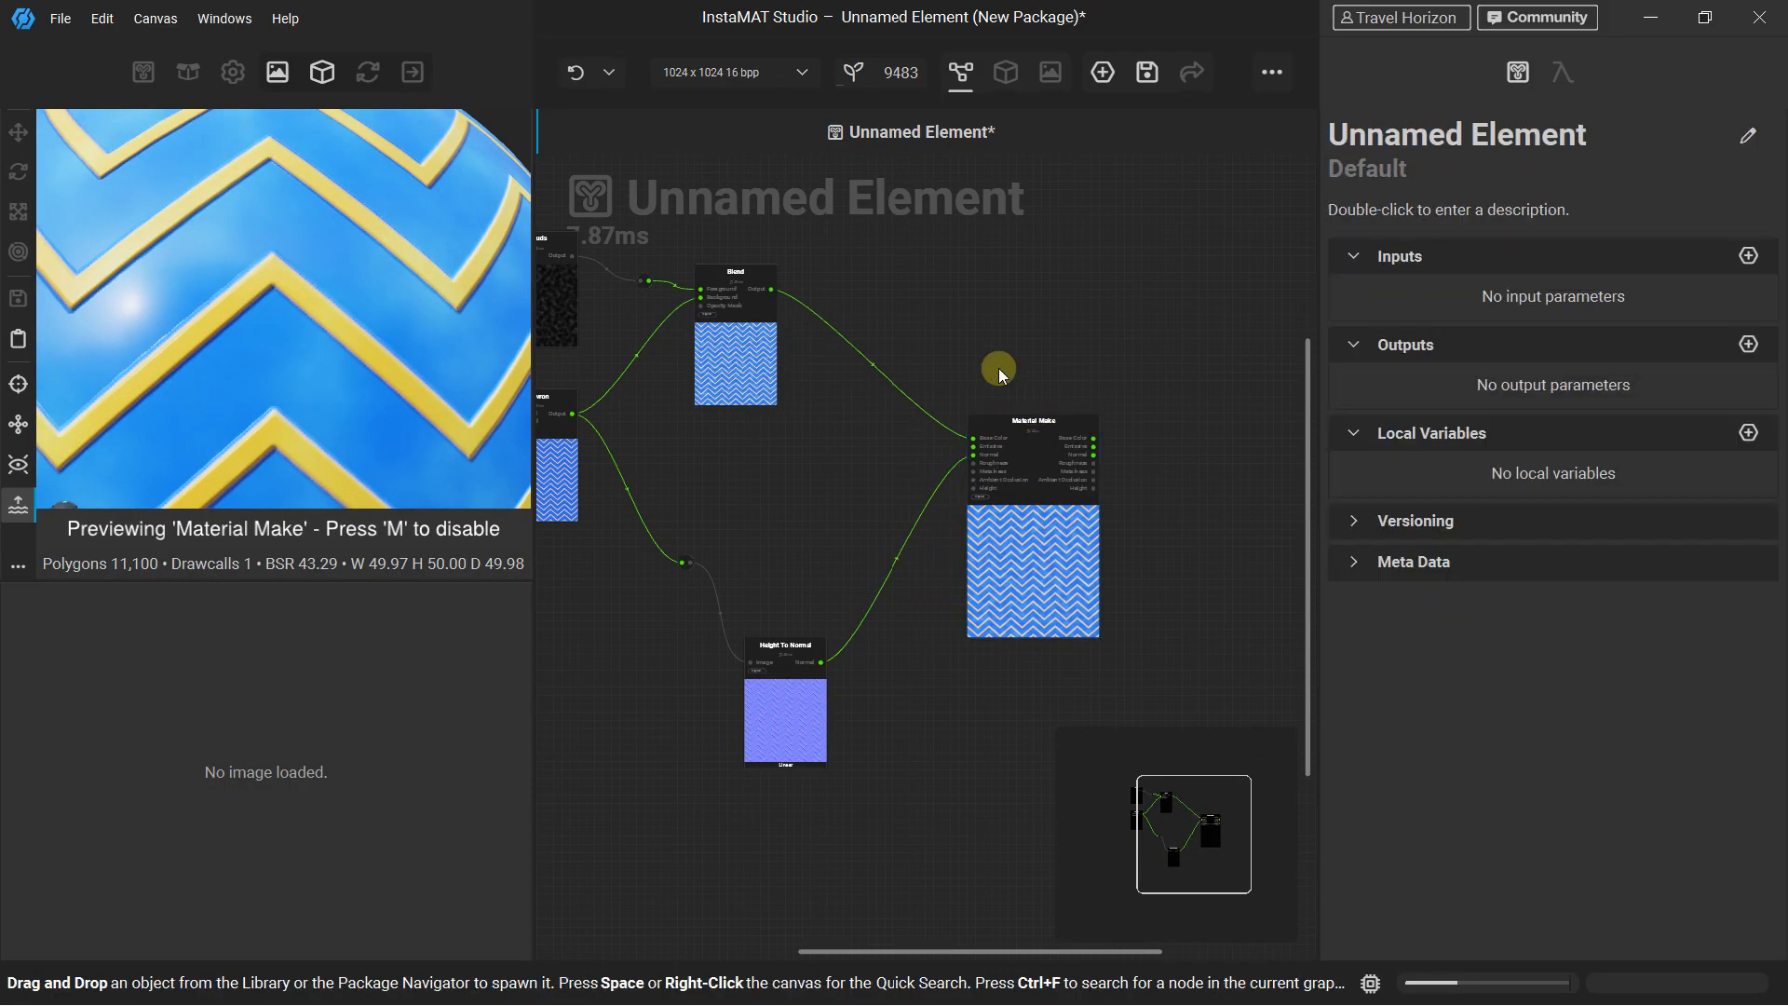
scroll(991, 370, "up", 2)
middle_click_drag(869, 308, 916, 352)
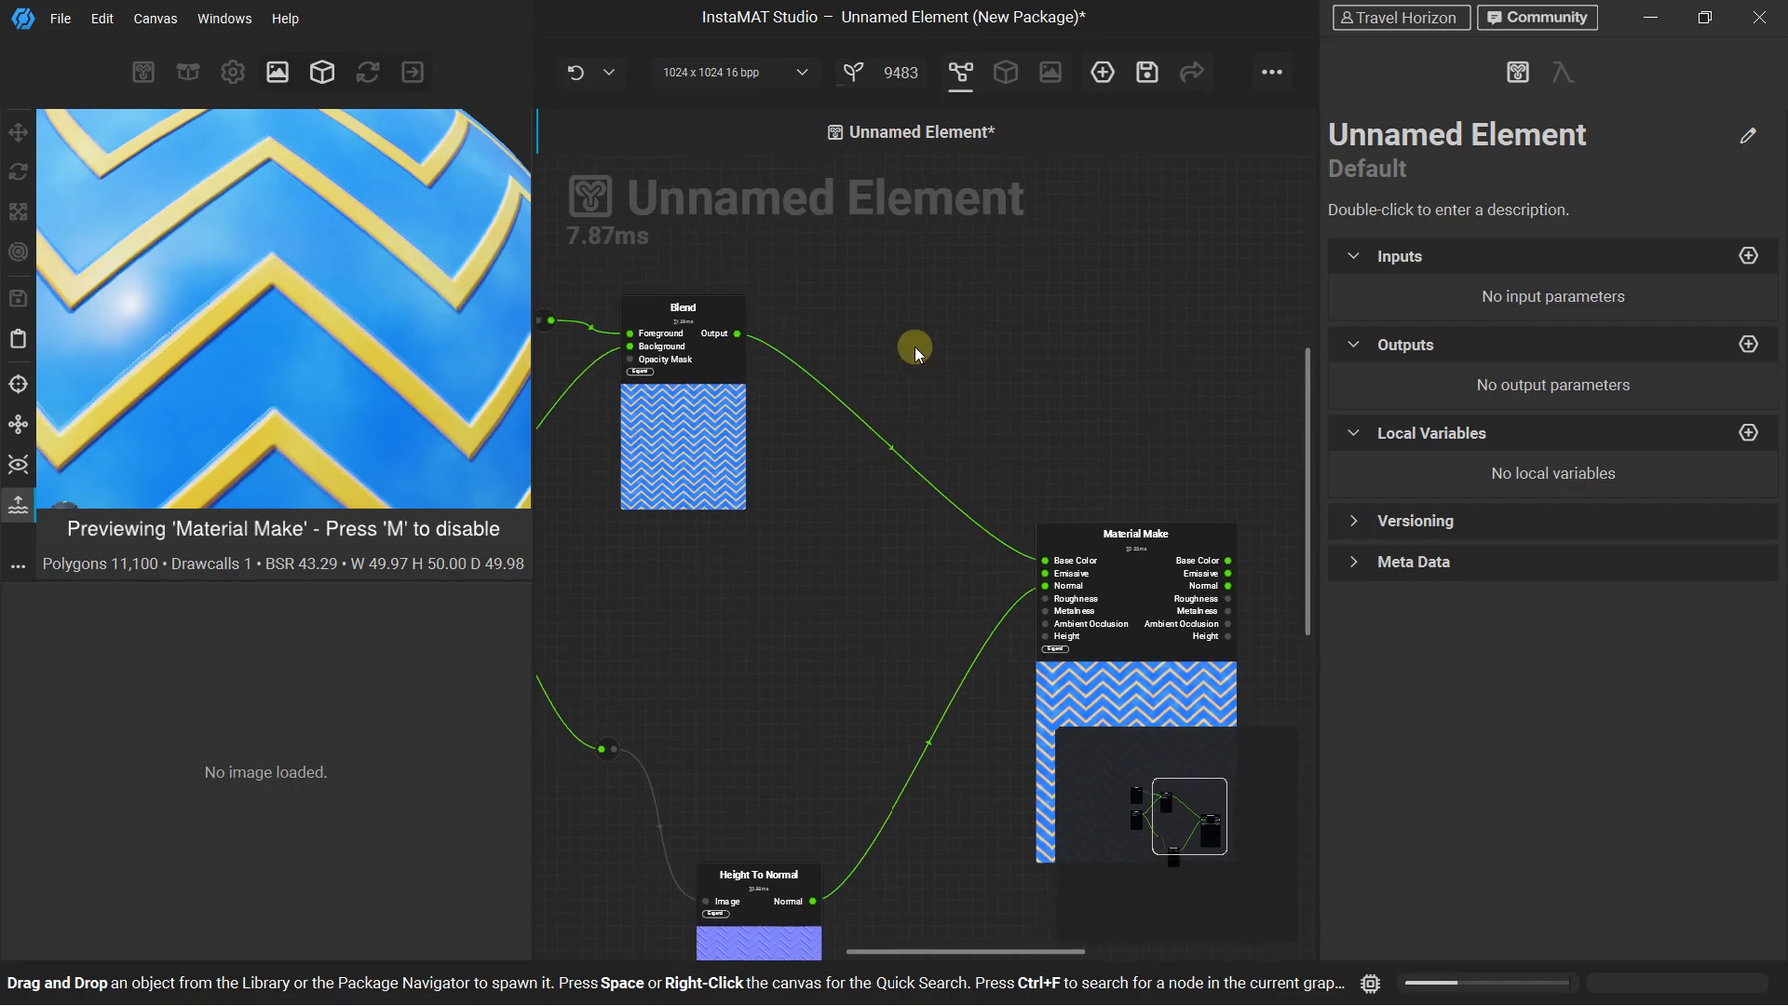
right_click(913, 326)
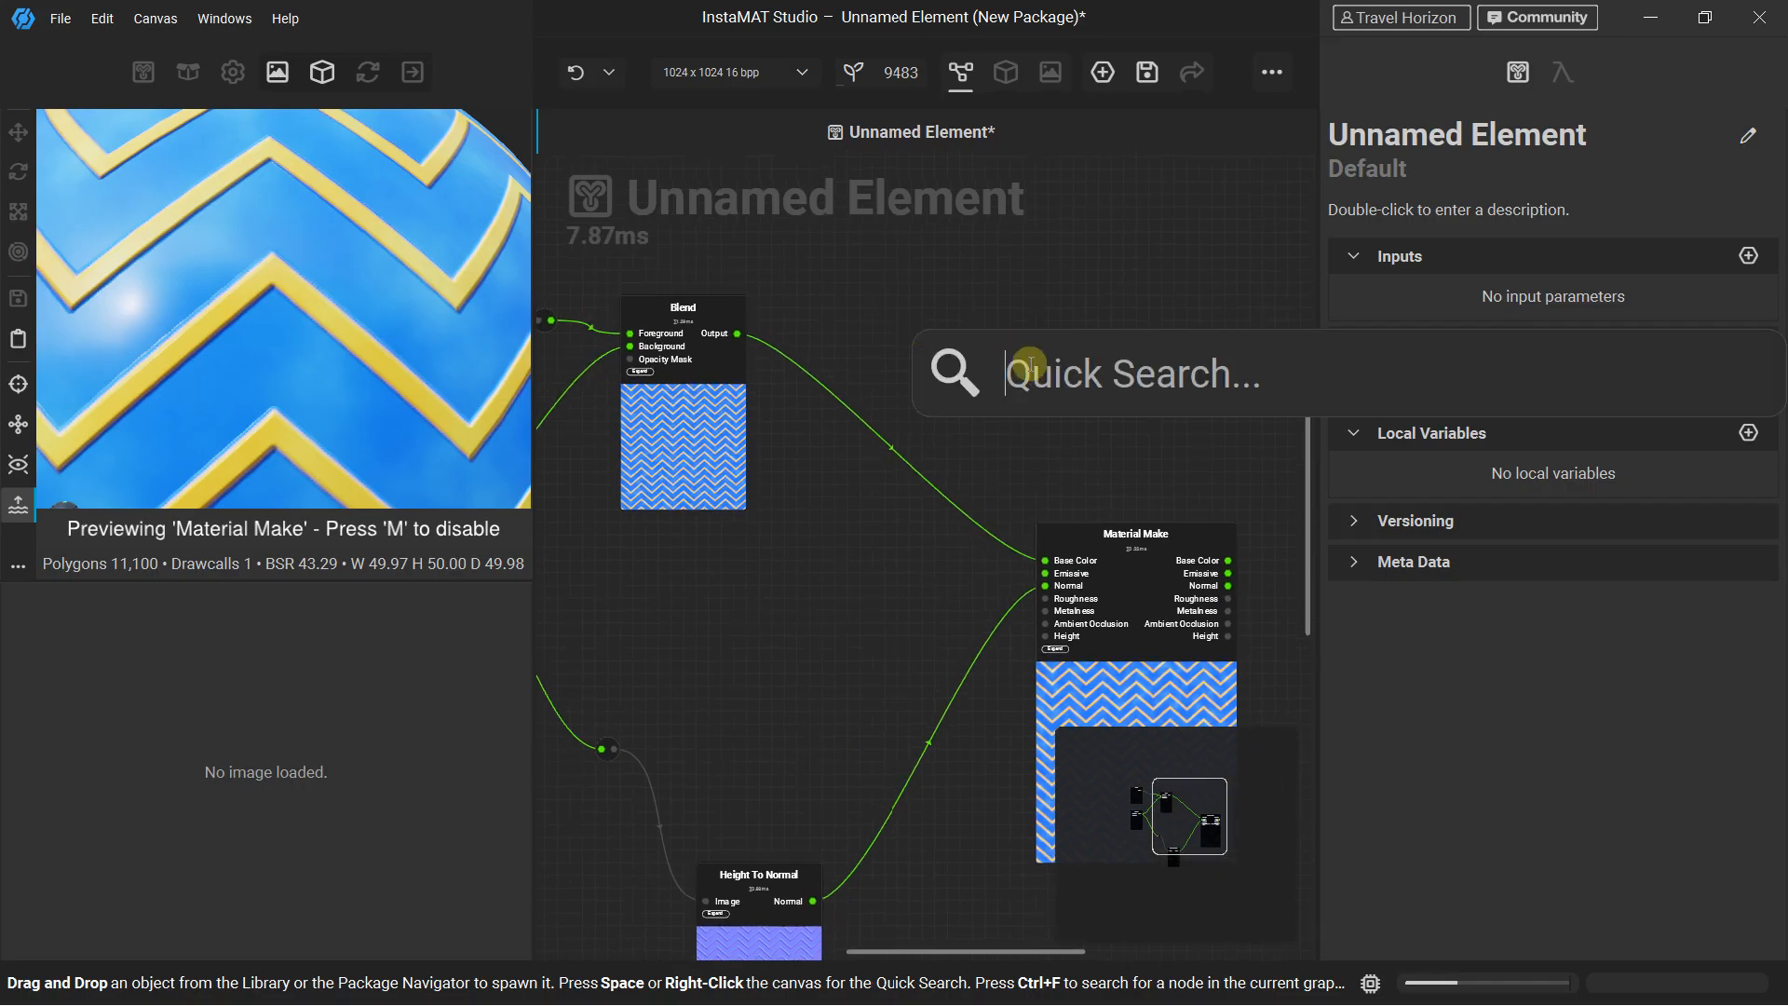
type("color")
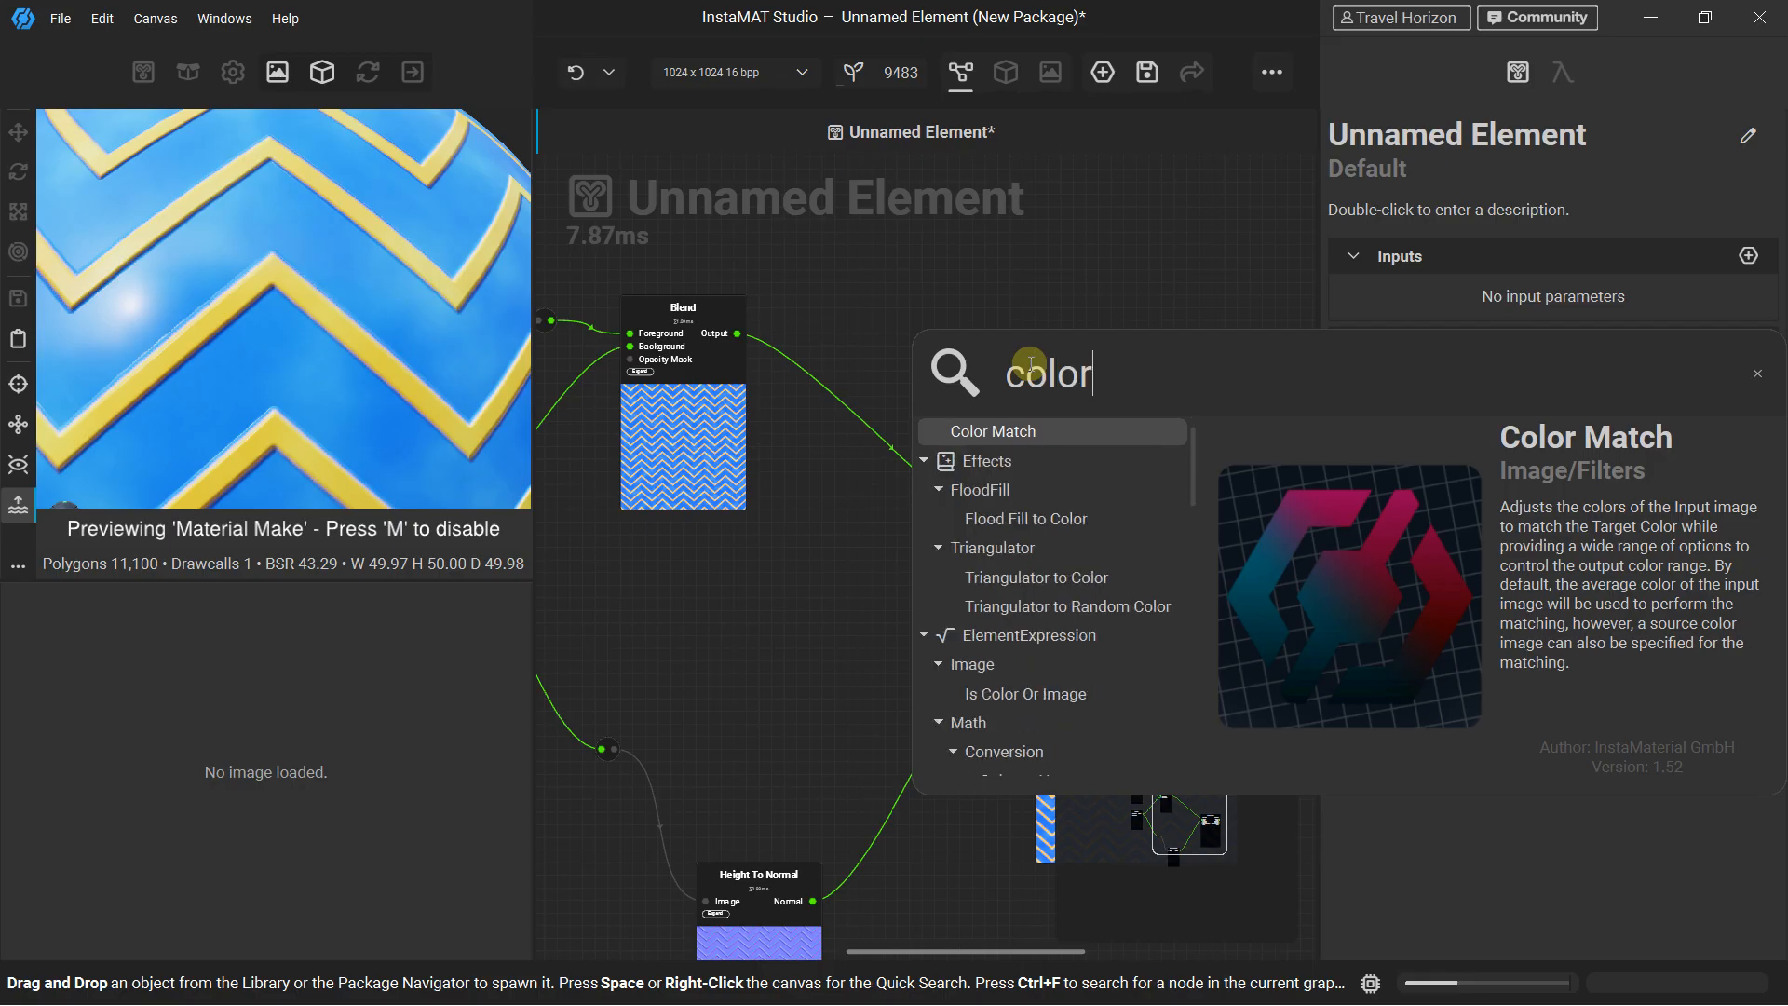
scroll(1011, 642, "down", 5)
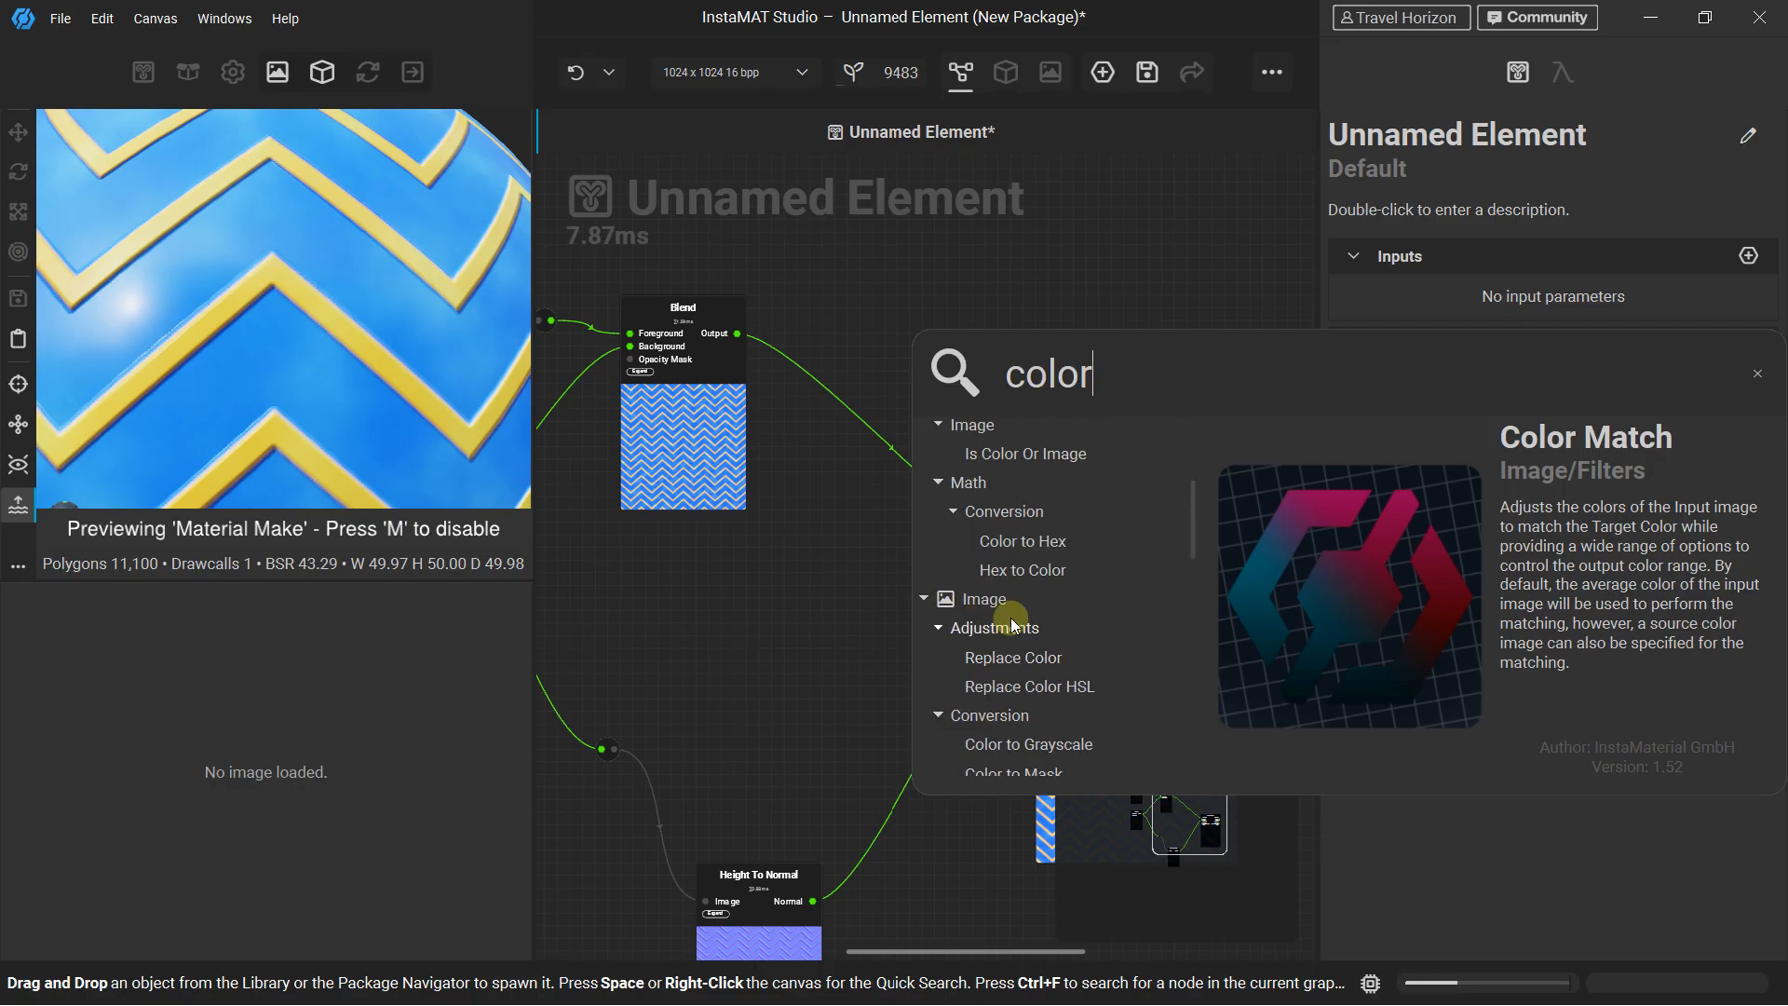
left_click_drag(1105, 383, 1045, 392)
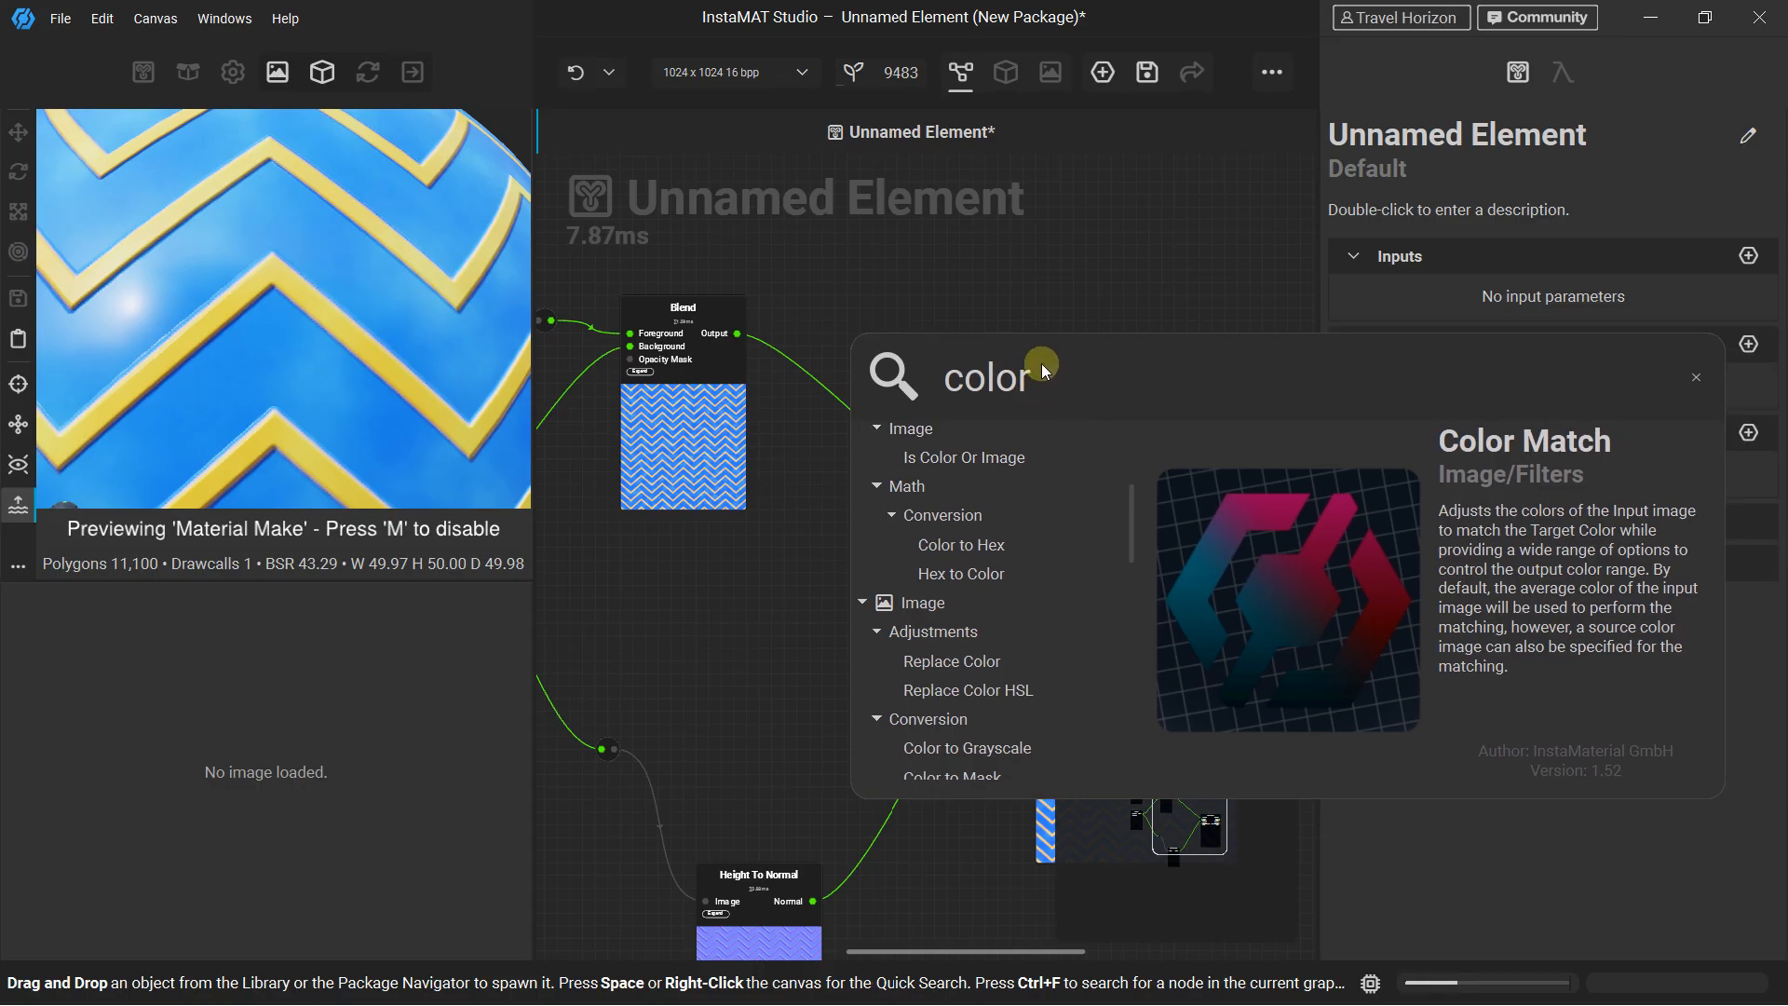
key("BackSpace")
key("BackSpace")
key("BackSpace")
key("BackSpace")
key("BackSpace")
type("fil")
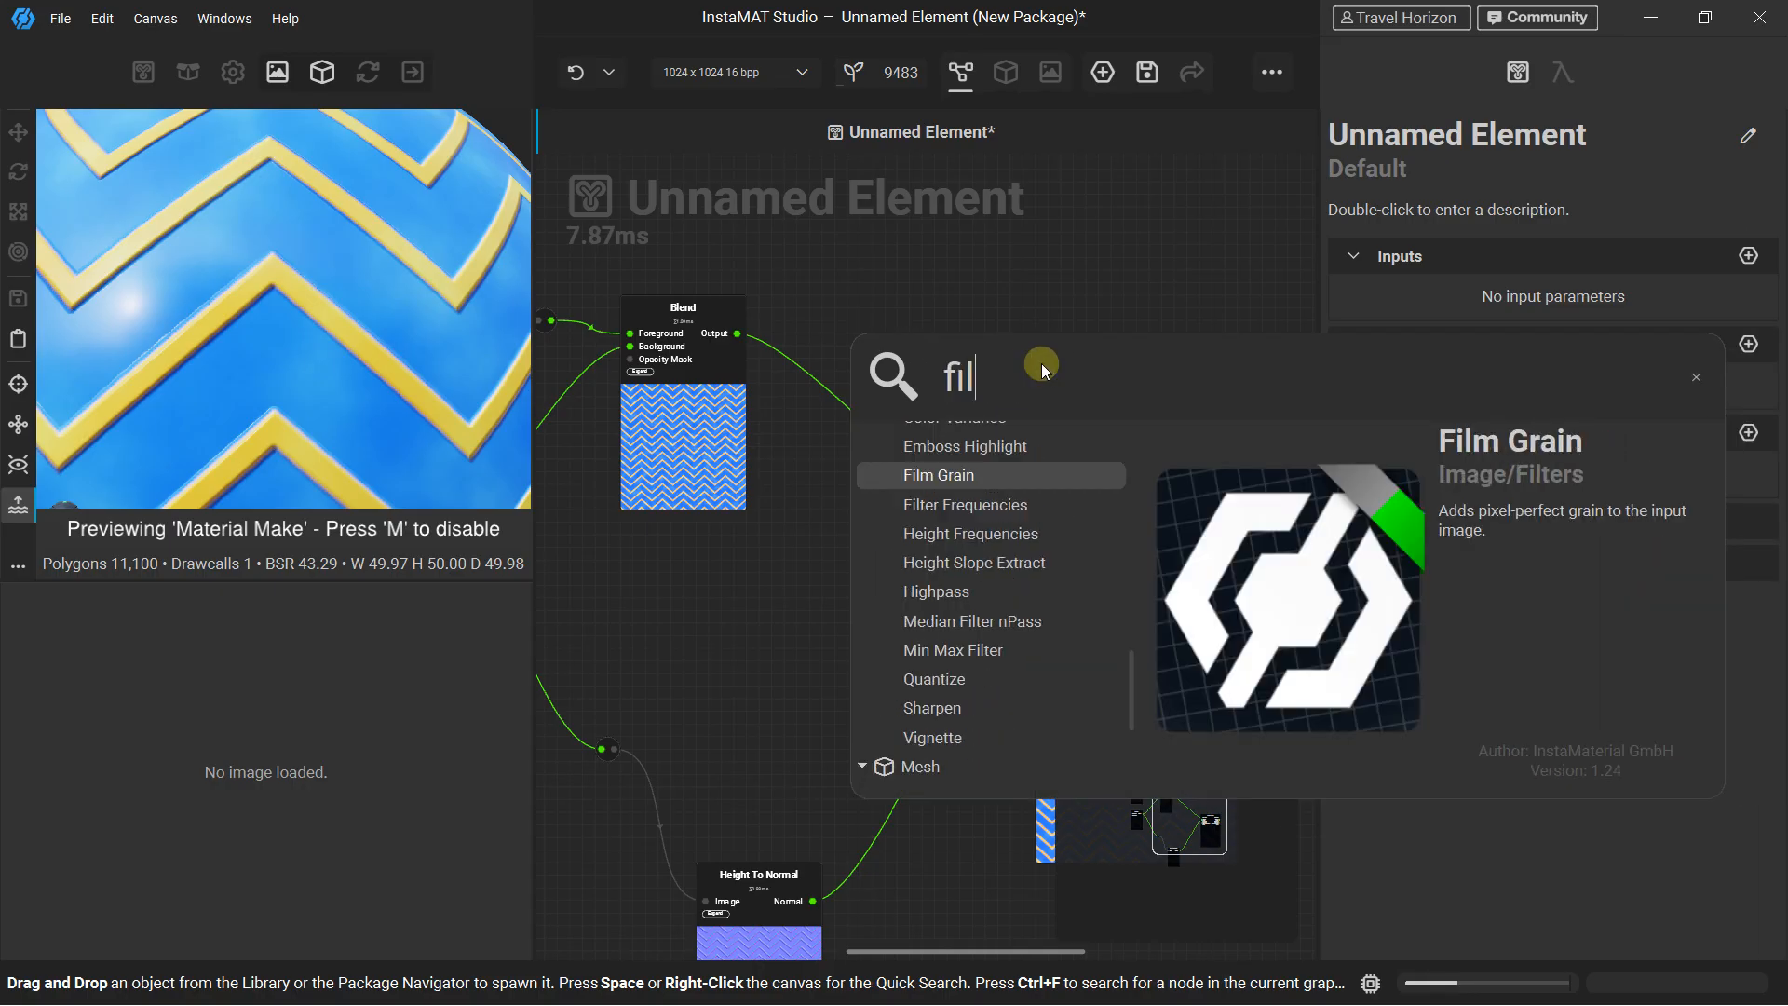
type("ter")
scroll(934, 538, "up", 2)
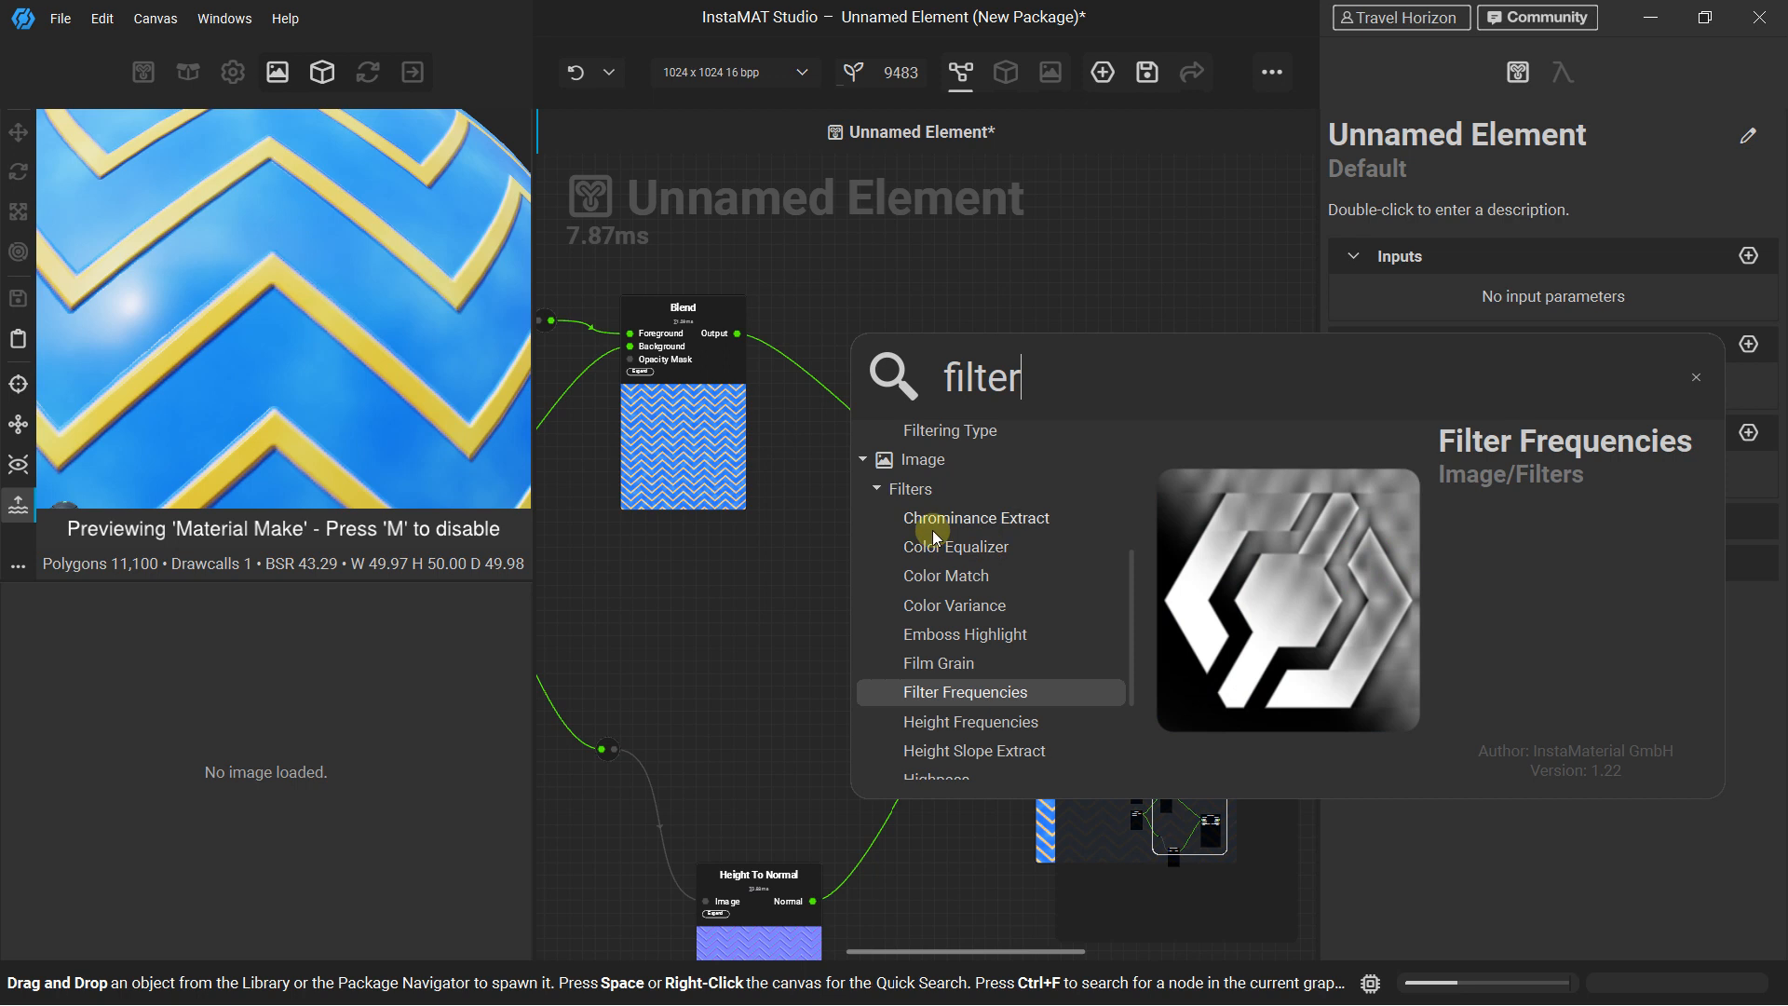
scroll(962, 582, "down", 3)
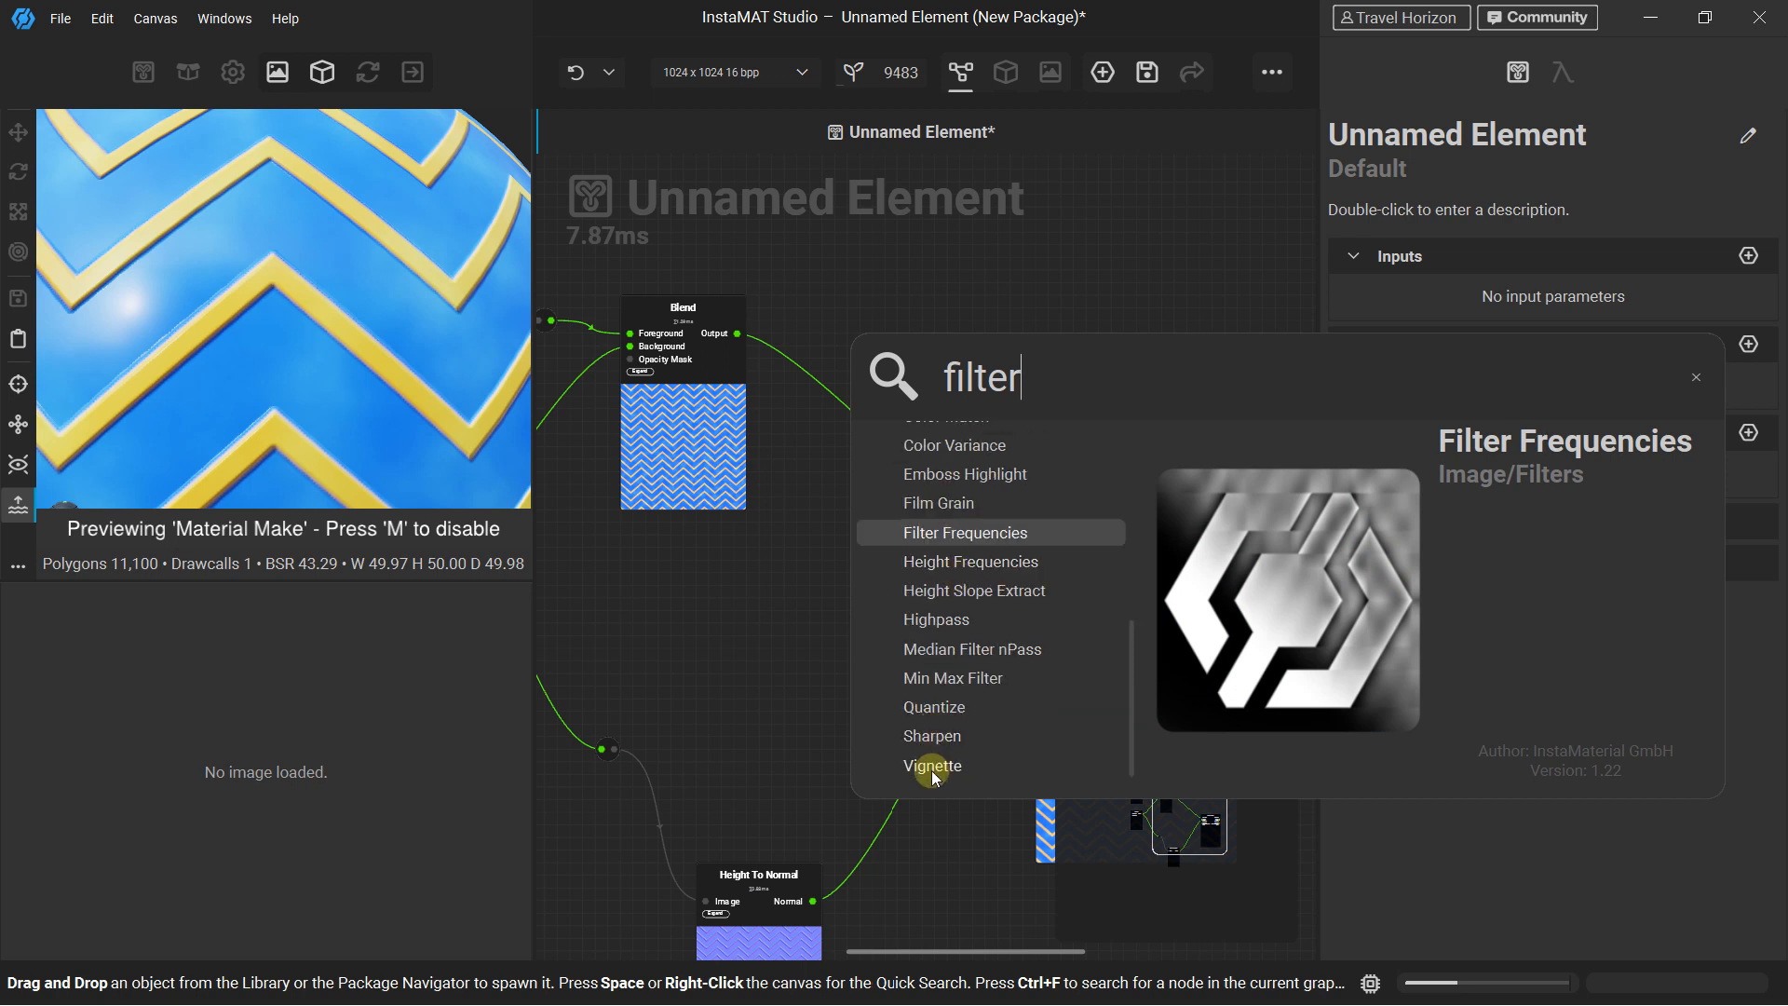
scroll(946, 596, "up", 3)
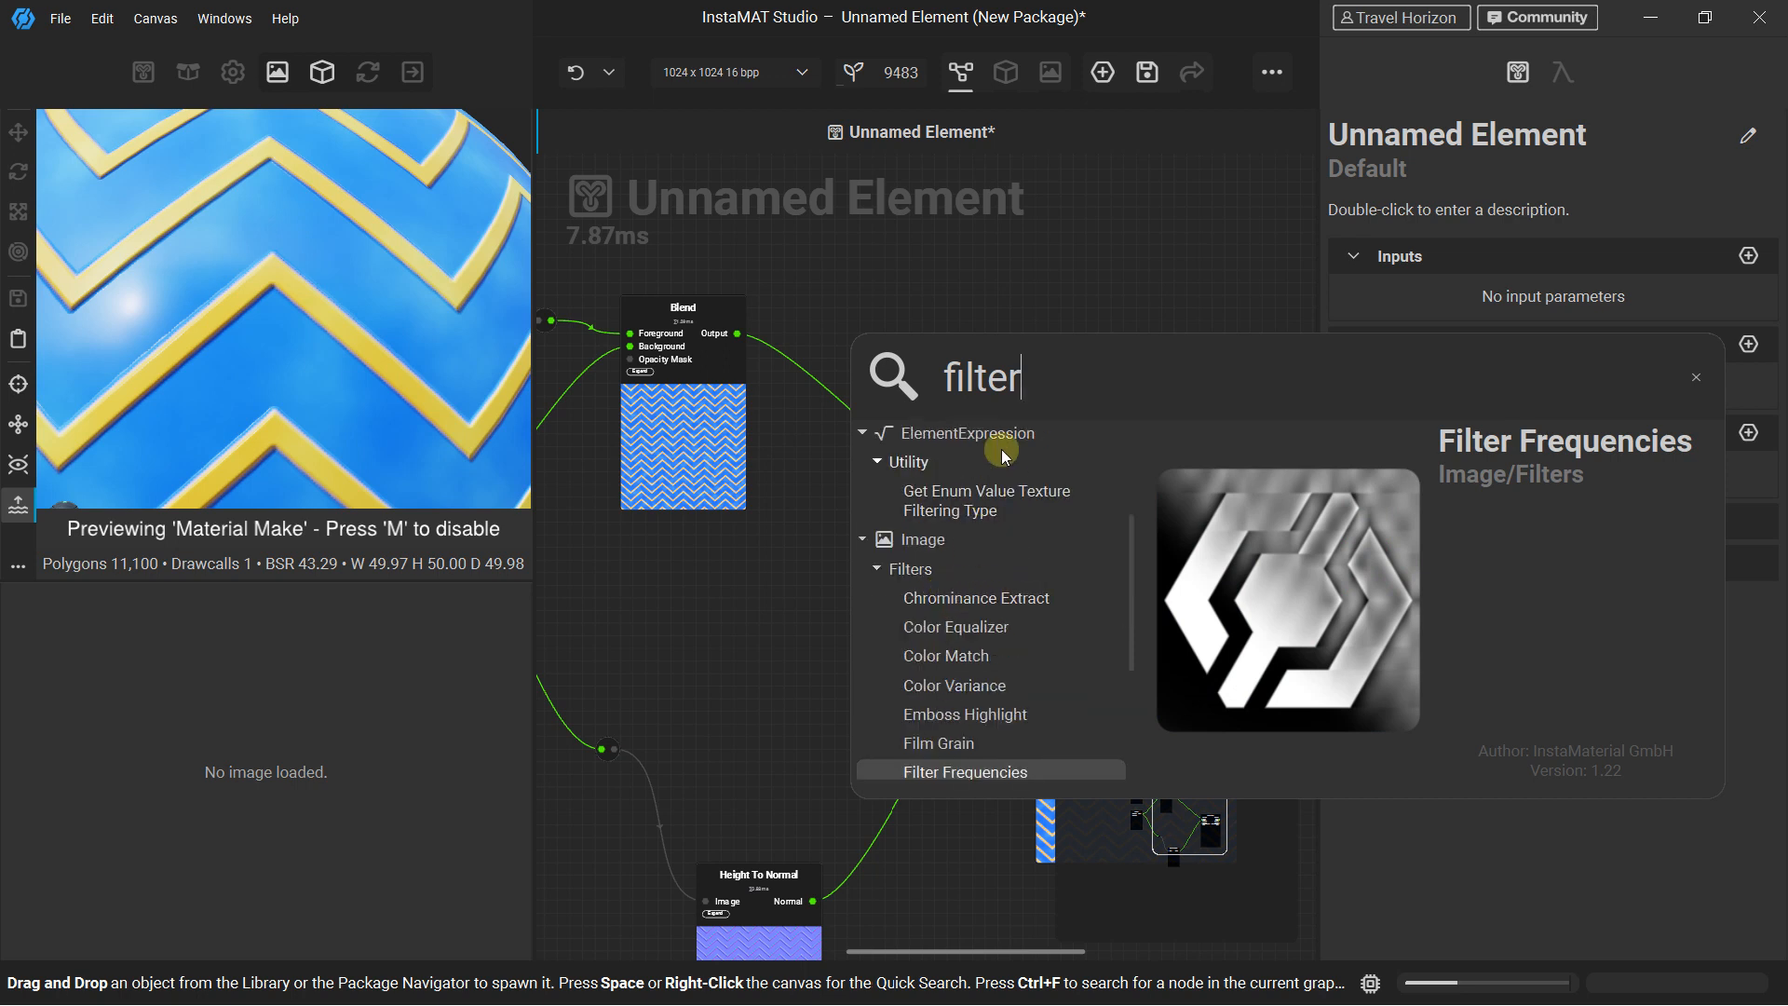
Search the node library for contrast nodes and again for color nodes
key("BackSpace")
key("BackSpace")
key("BackSpace")
key("BackSpace")
key("BackSpace")
key("BackSpace")
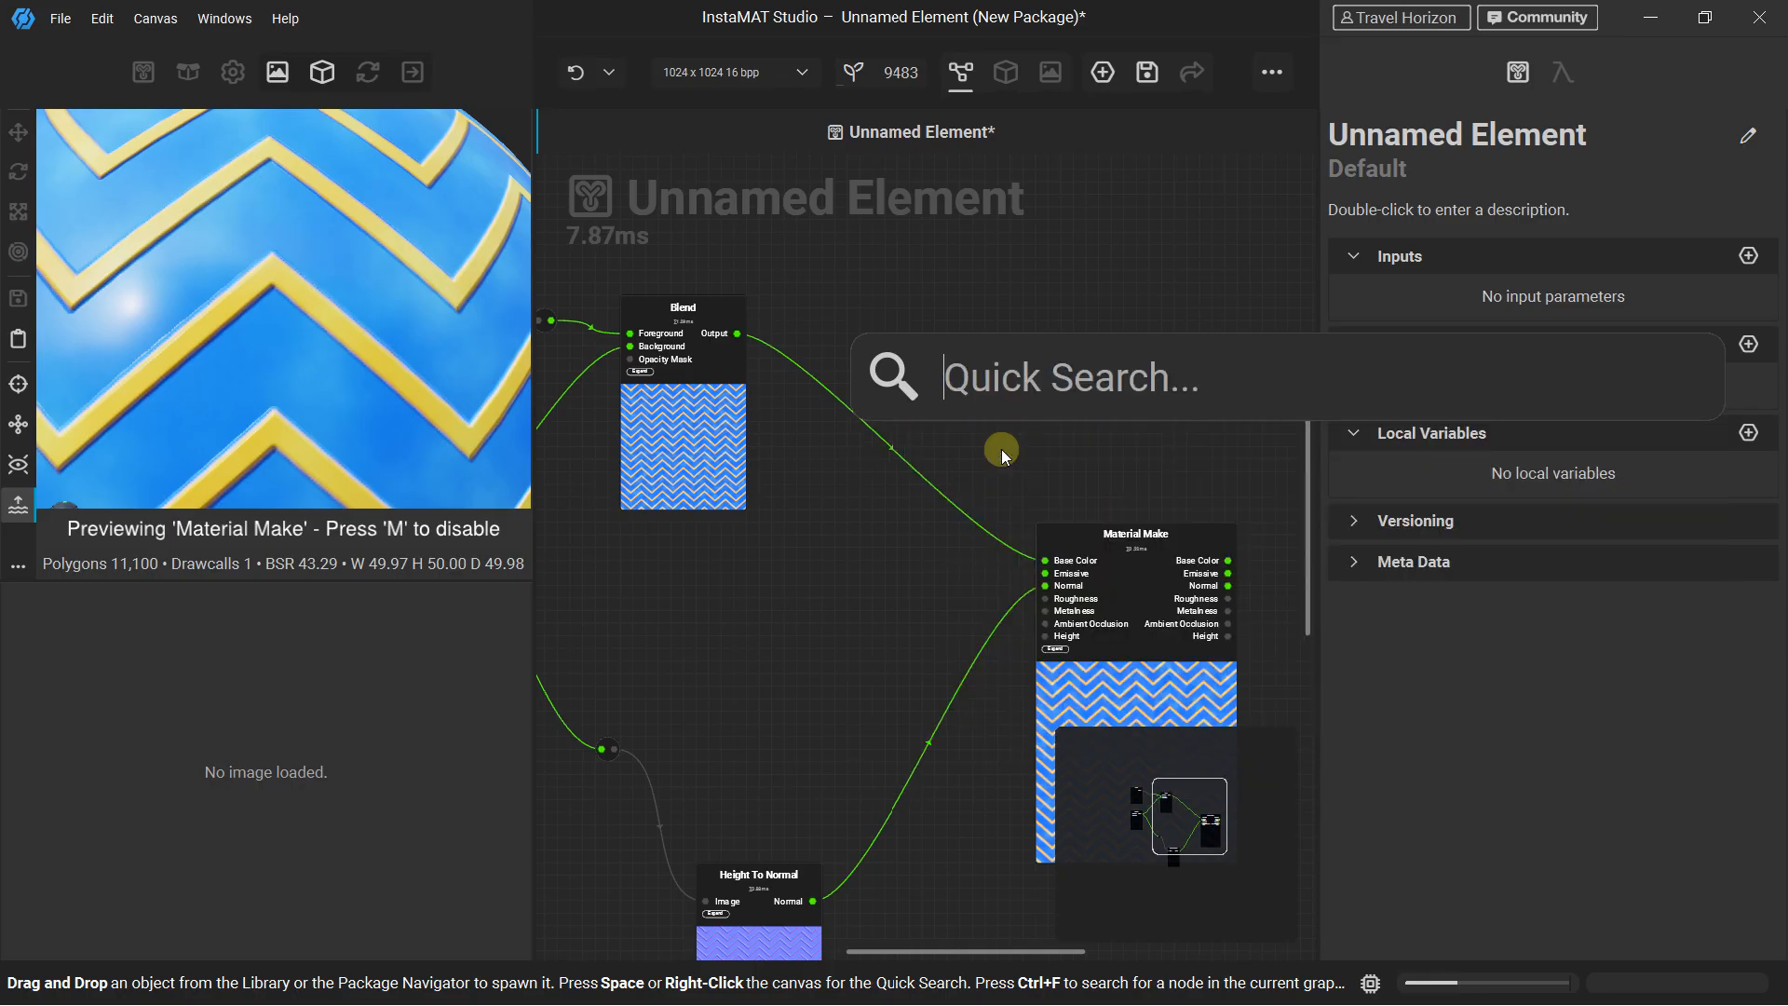
type("contrast")
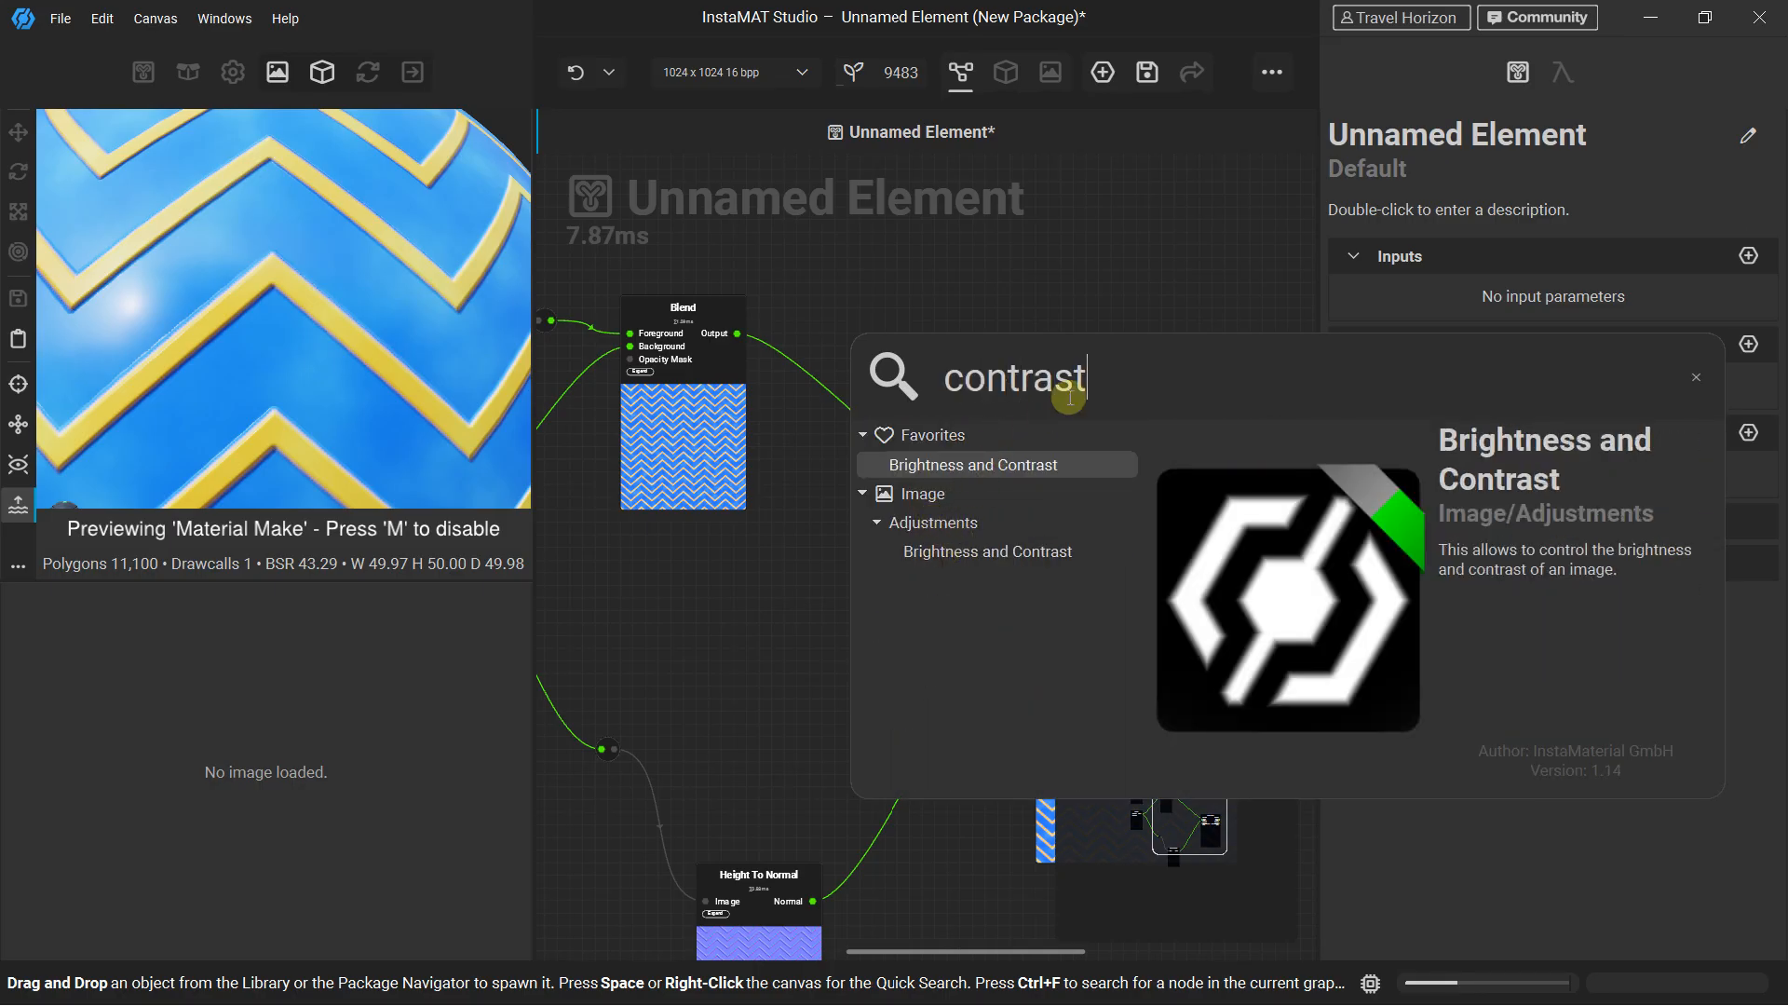
key("BackSpace")
key("BackSpace")
key("BackSpace")
key("BackSpace")
key("BackSpace")
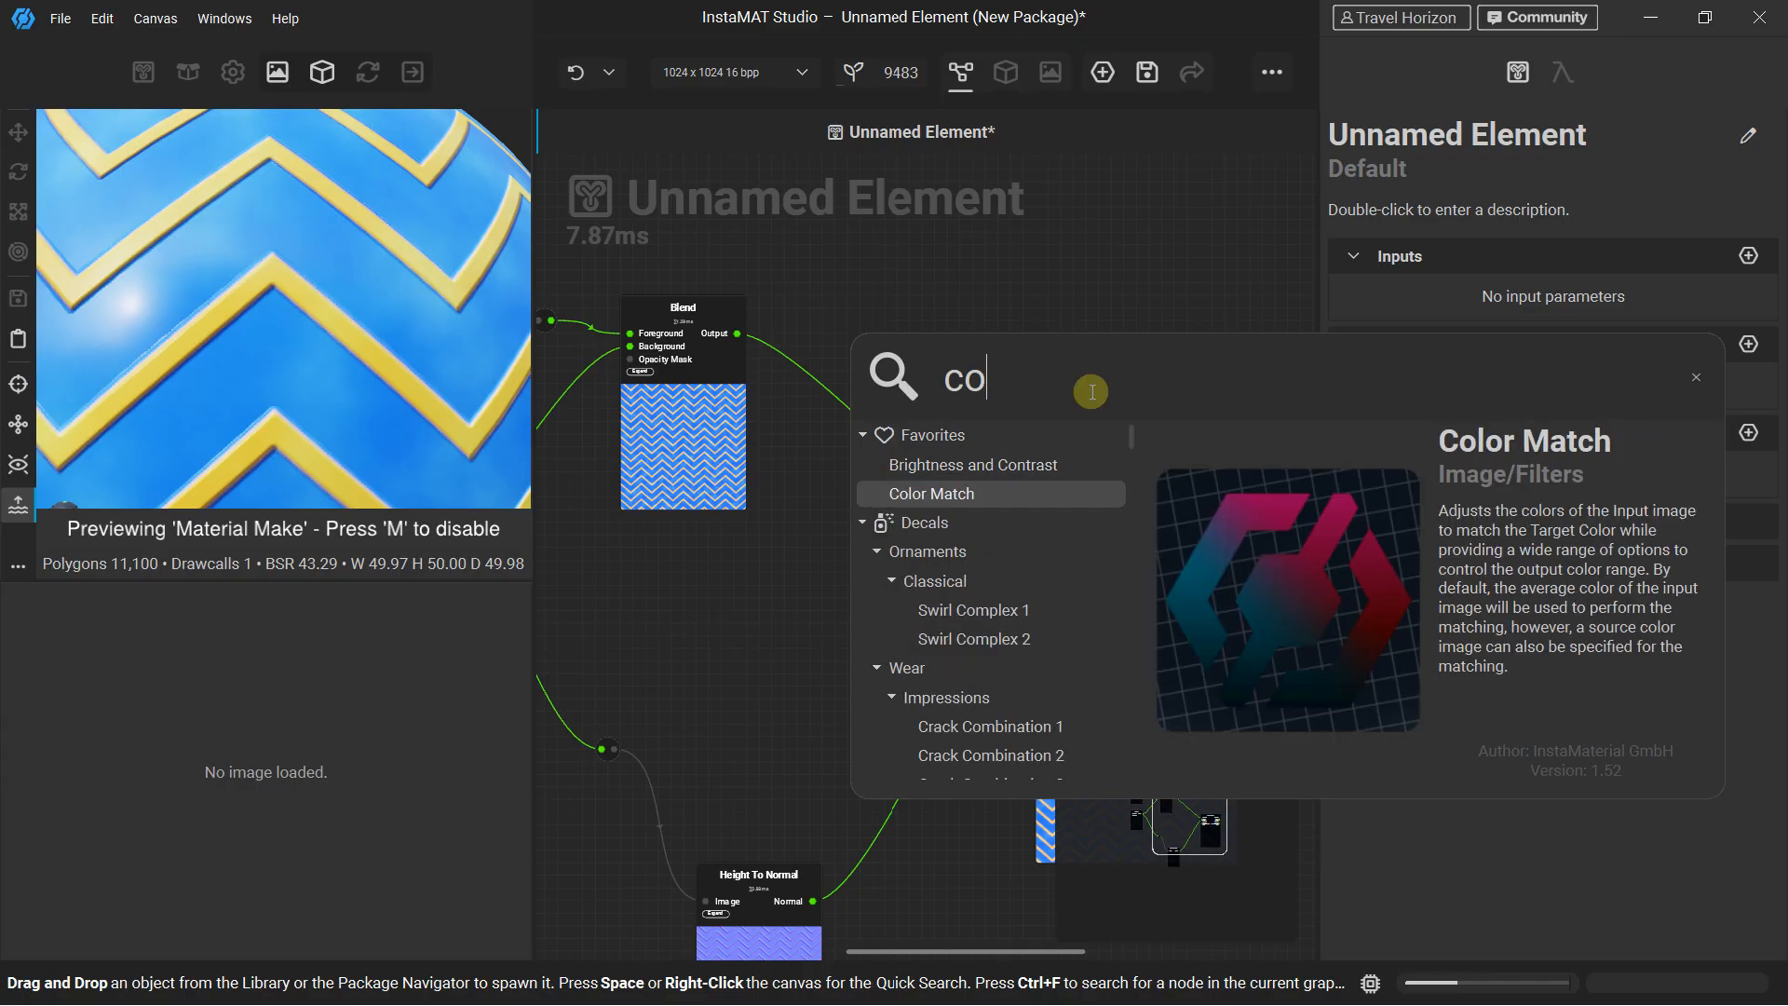
type("color")
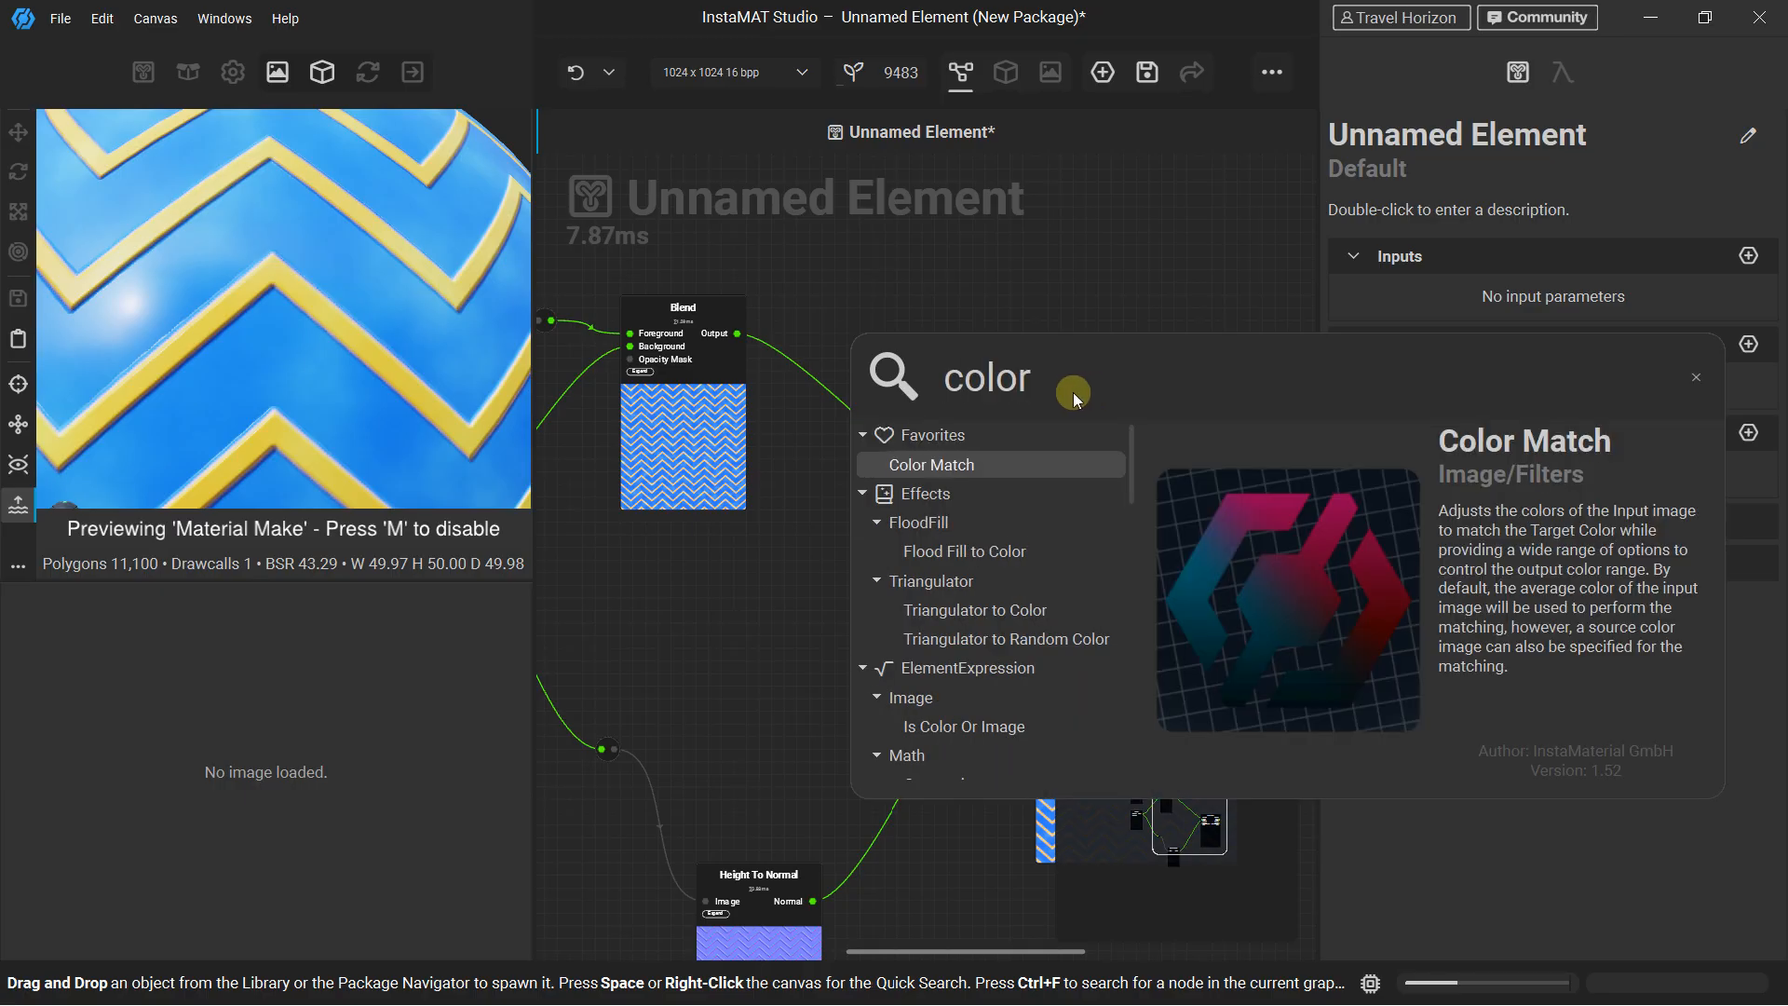
key("BackSpace")
key("BackSpace")
key("BackSpace")
key("BackSpace")
key("BackSpace")
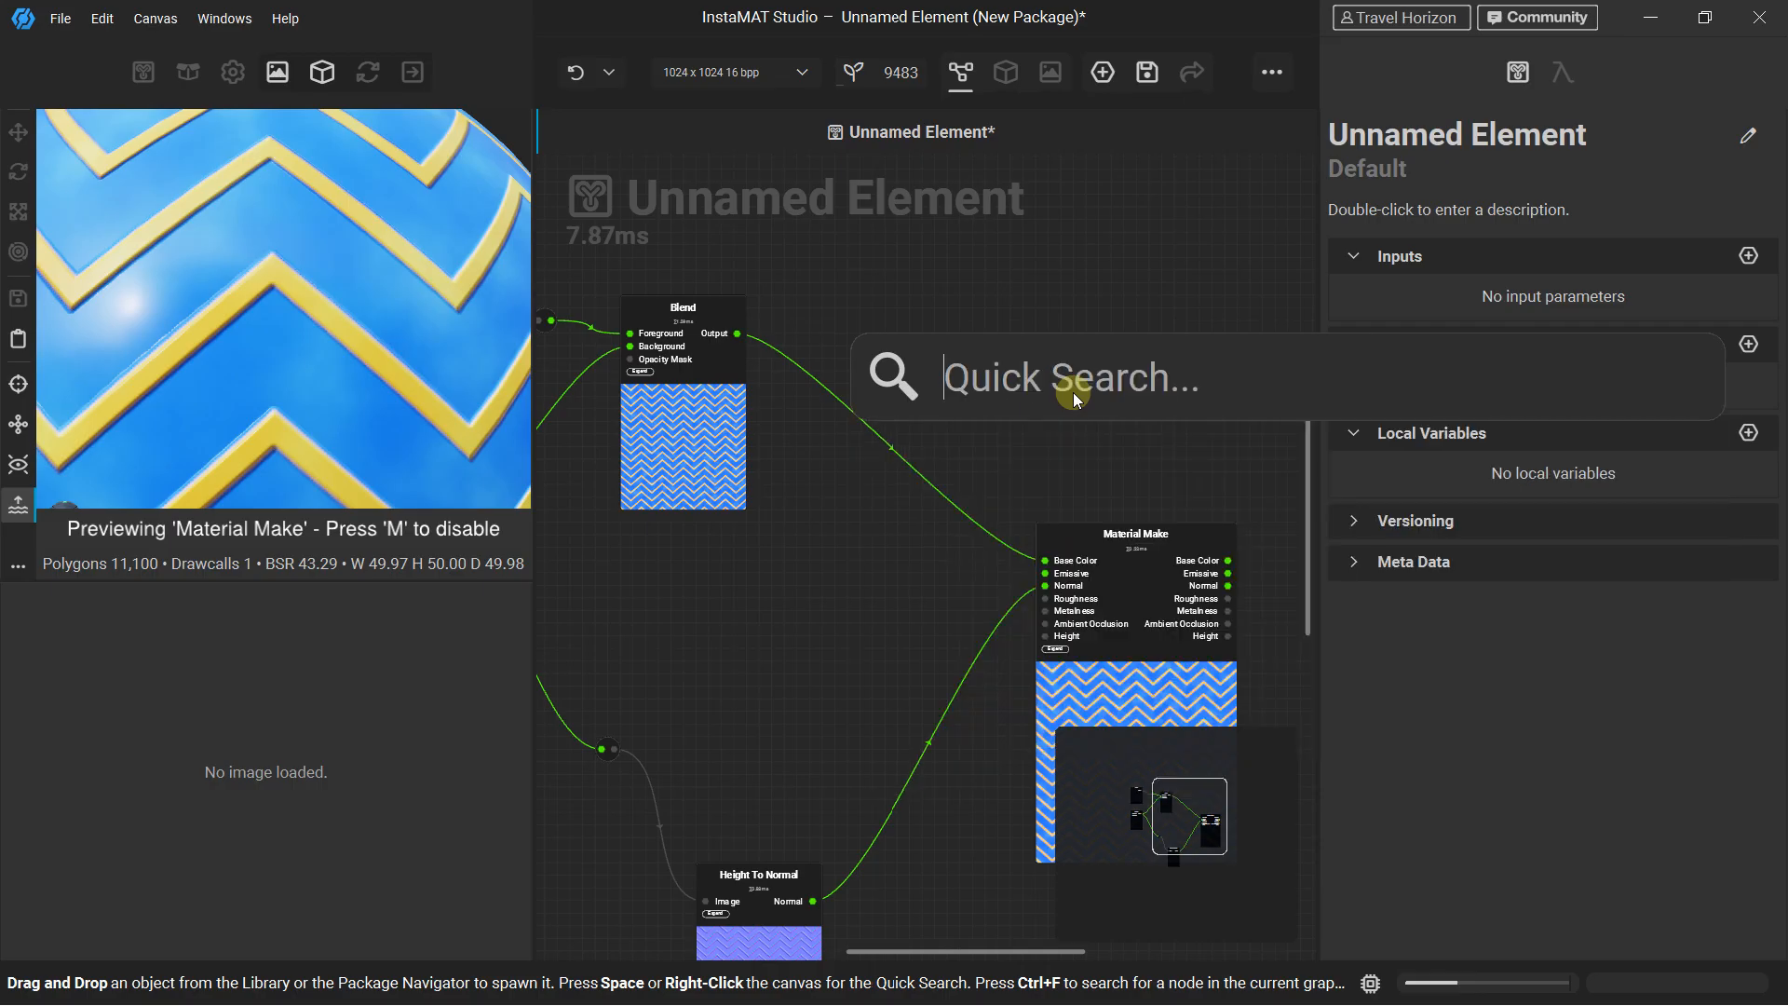
Add a Solid Color node and place it between the Blend and Material Make nodes
type("solid")
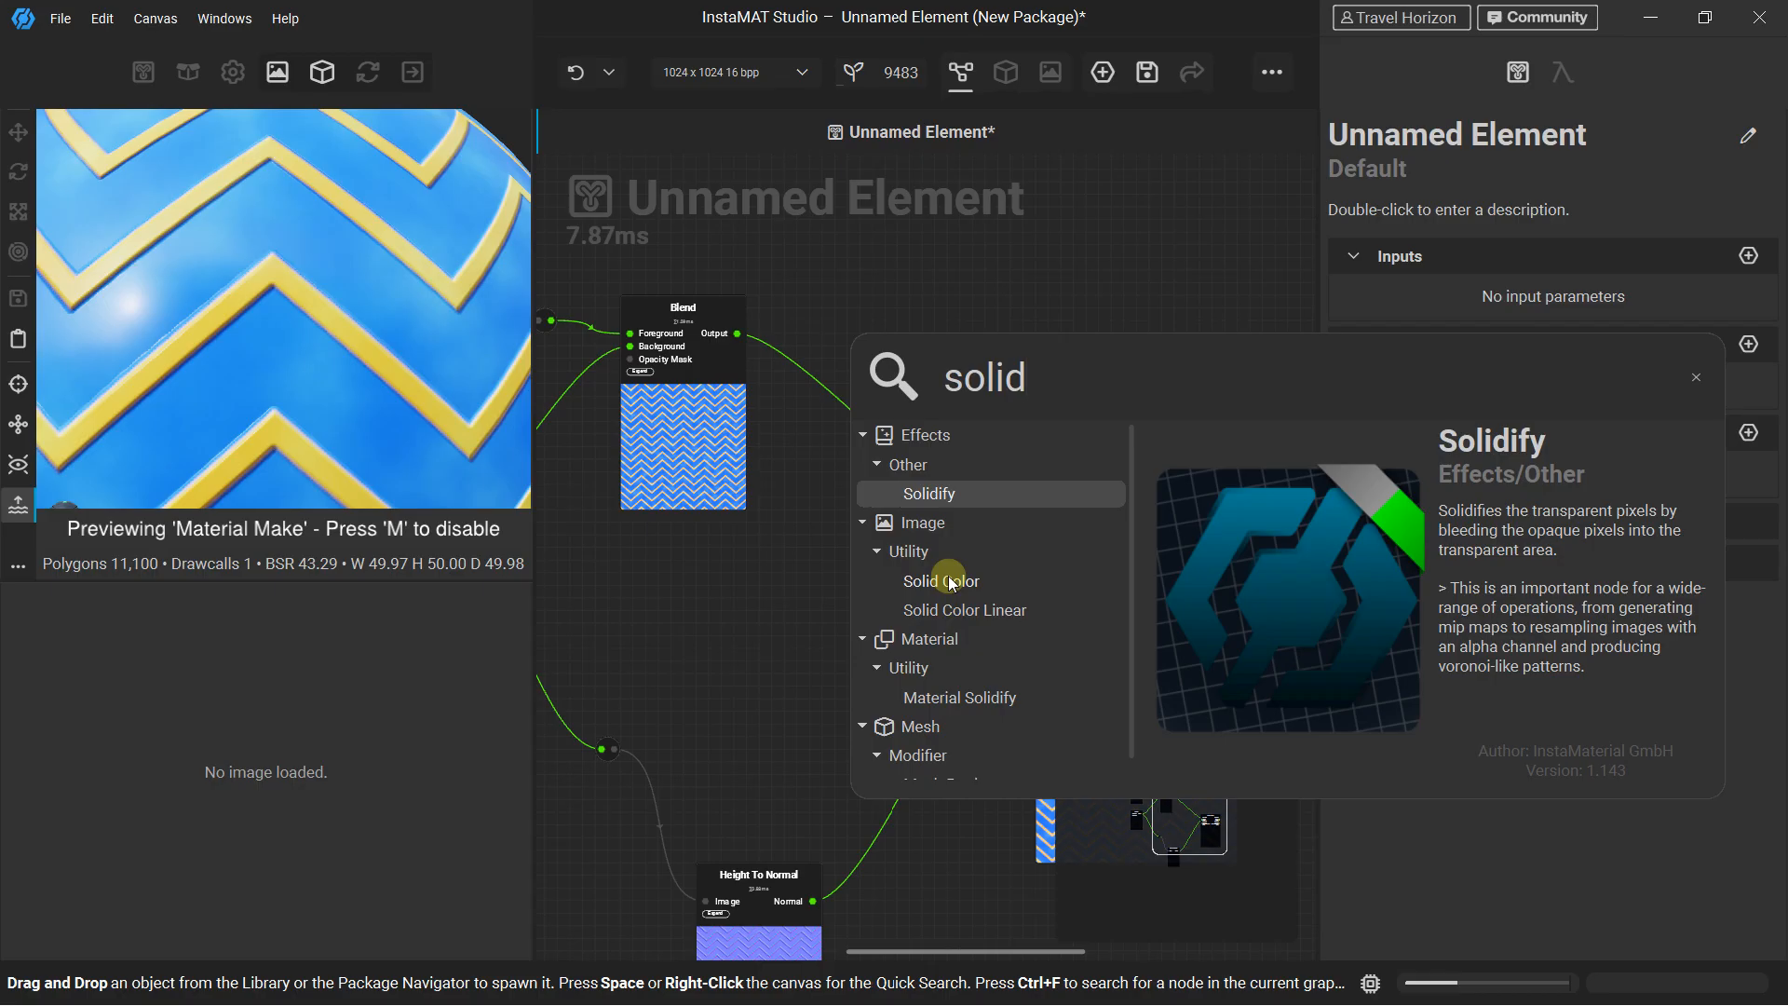
left_click(950, 581)
left_click_drag(957, 362, 846, 486)
left_click(907, 338)
Add a Solid Color Linear node and place it between the Solid Color and Height To Normal nodes
right_click(913, 330)
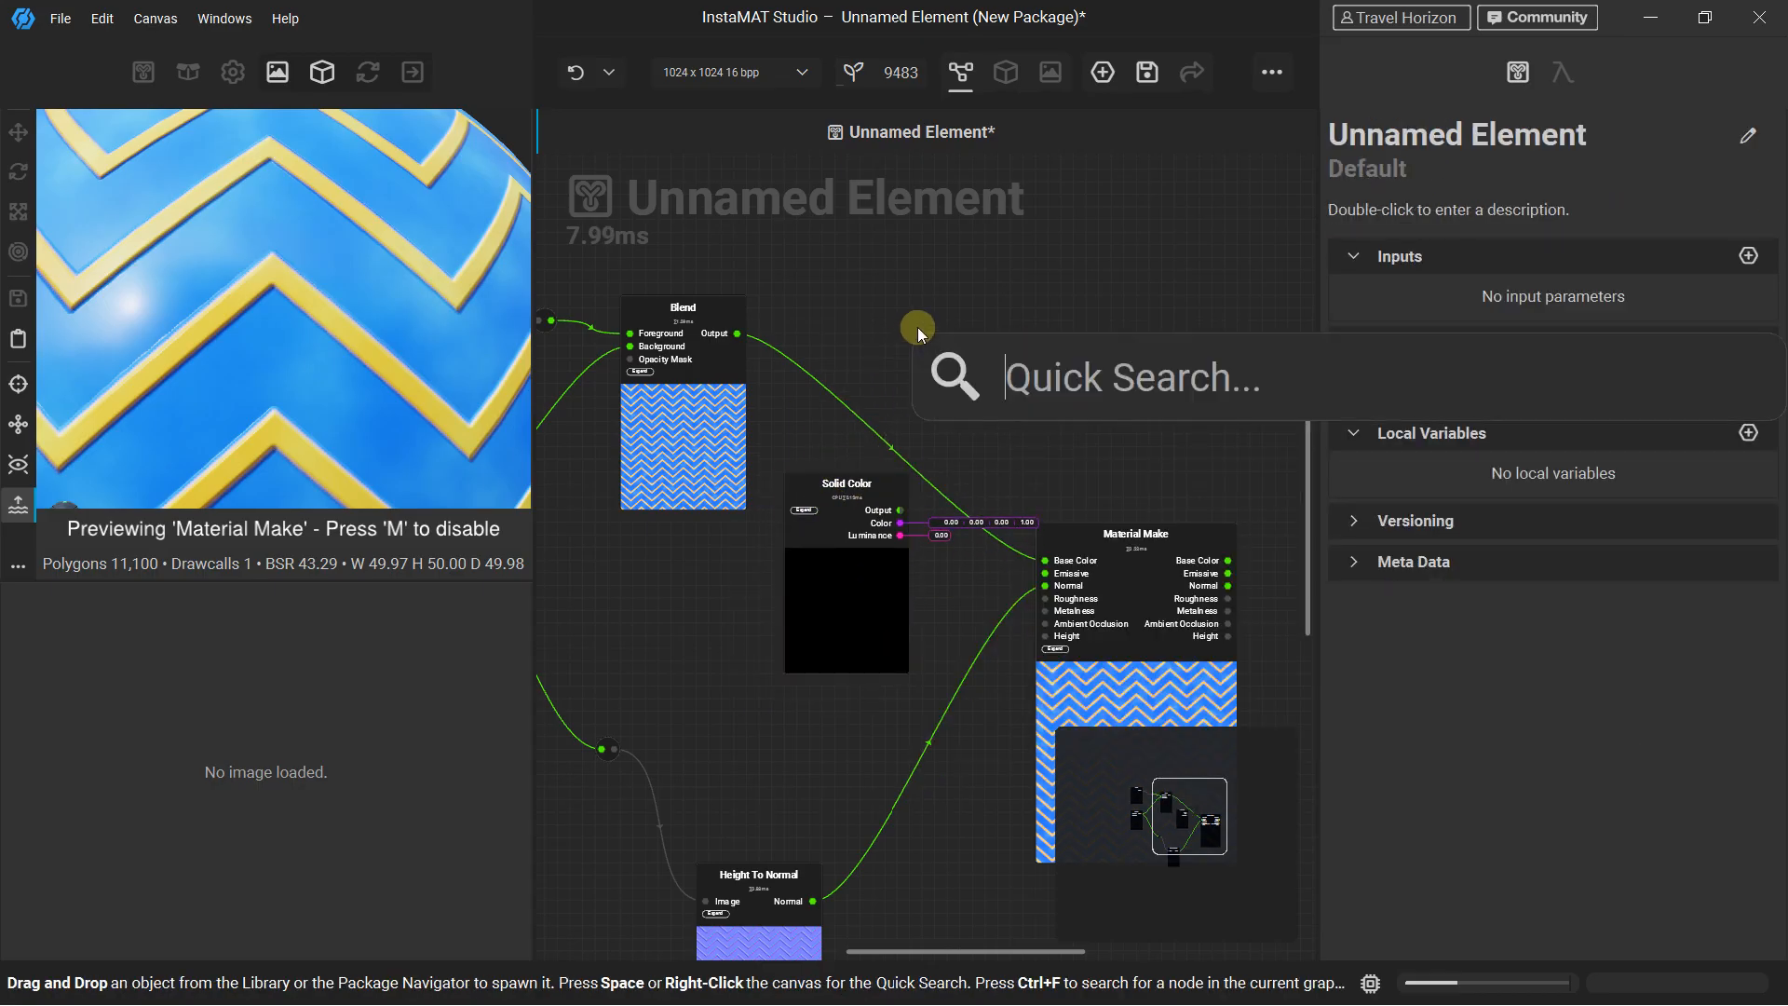
type("solid")
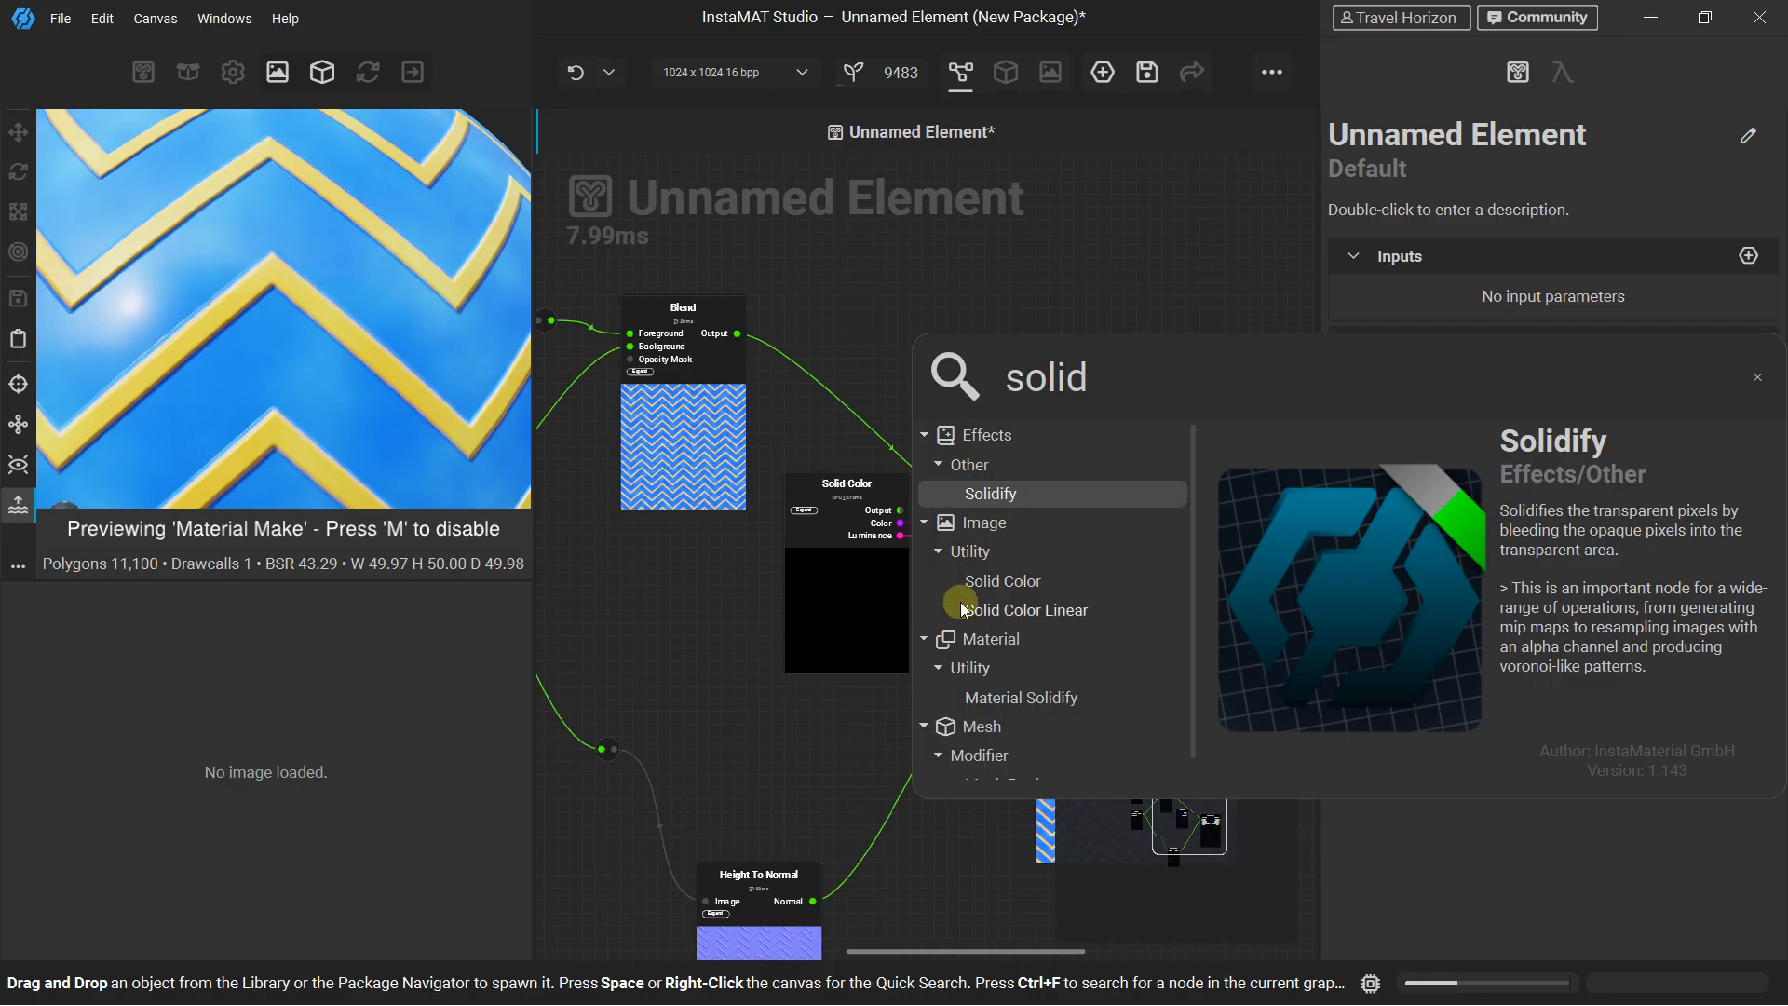
left_click(973, 610)
left_click_drag(982, 363, 778, 699)
middle_click_drag(795, 557, 698, 367)
Space out the Material Make, Solid Color and Solid Color Linear nodes so that none overlaps another
left_click_drag(1014, 350, 1128, 276)
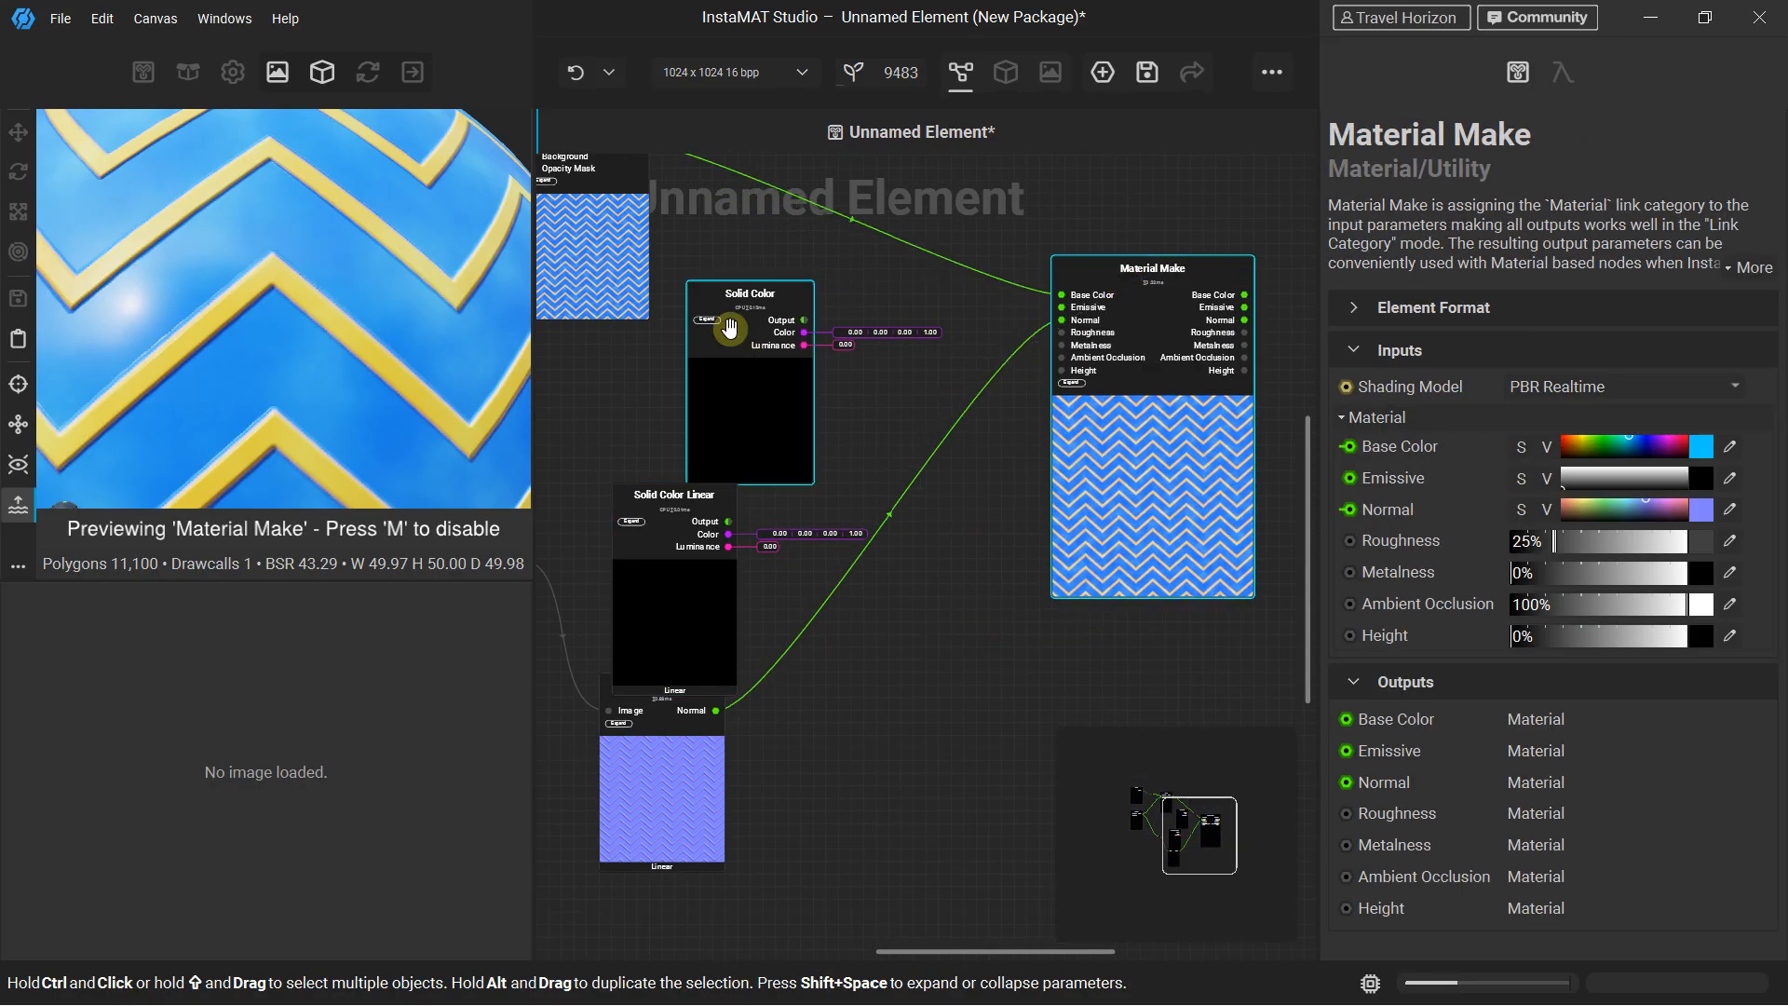
left_click_drag(729, 328, 740, 277)
left_click_drag(641, 531, 639, 479)
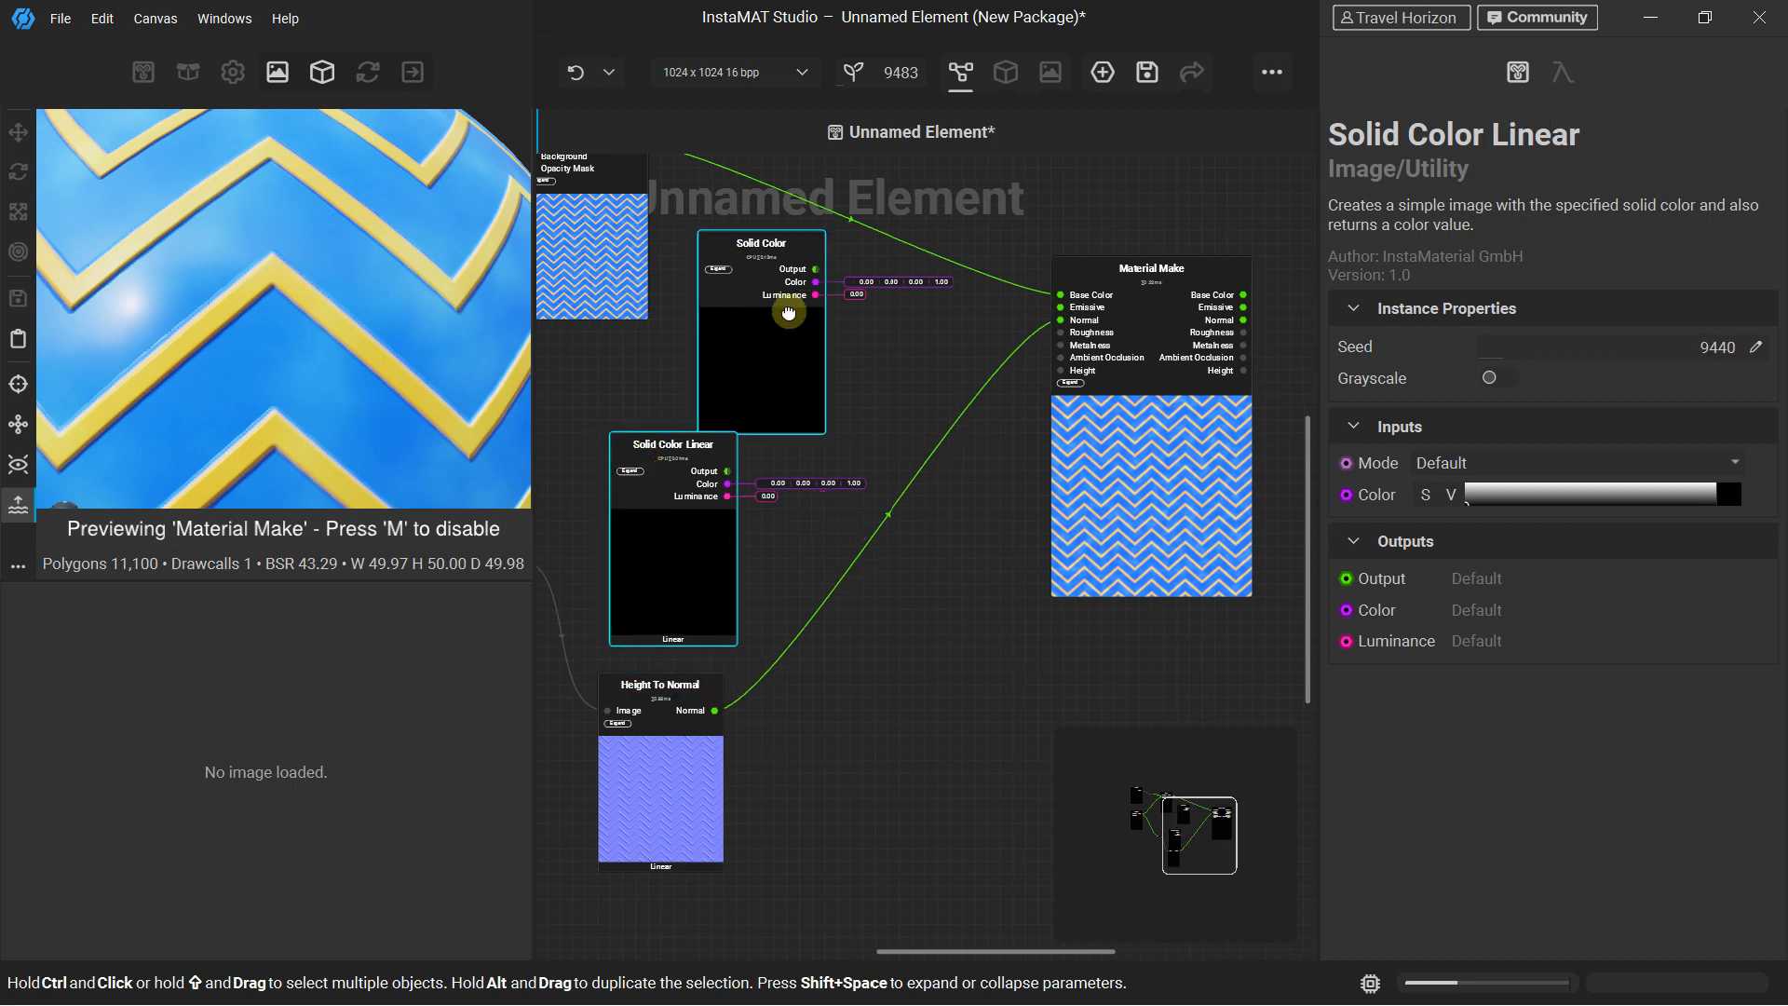
middle_click_drag(788, 313, 691, 471)
scroll(700, 460, "up", 2)
Connect the Solid Color output to Material Make's Roughness input, make the node grayscale and set its Luminance to 0.10
left_click_drag(670, 416, 1049, 525)
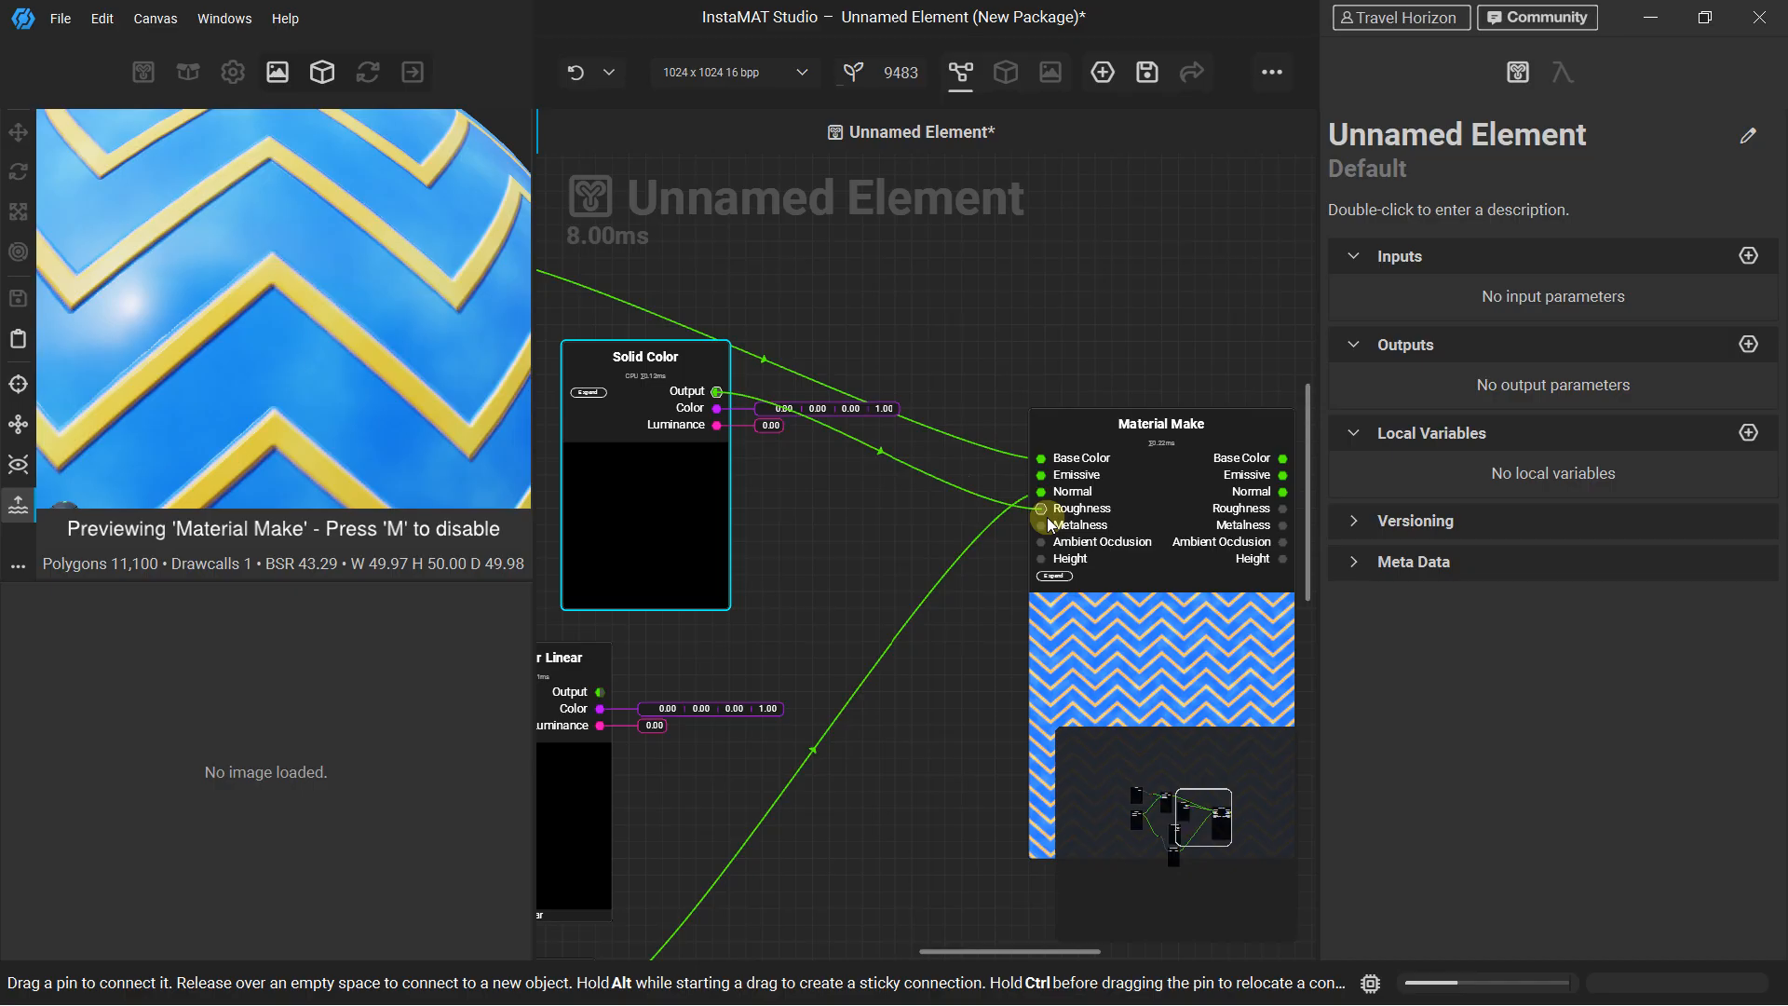
middle_click_drag(789, 363, 857, 351)
left_click(755, 351)
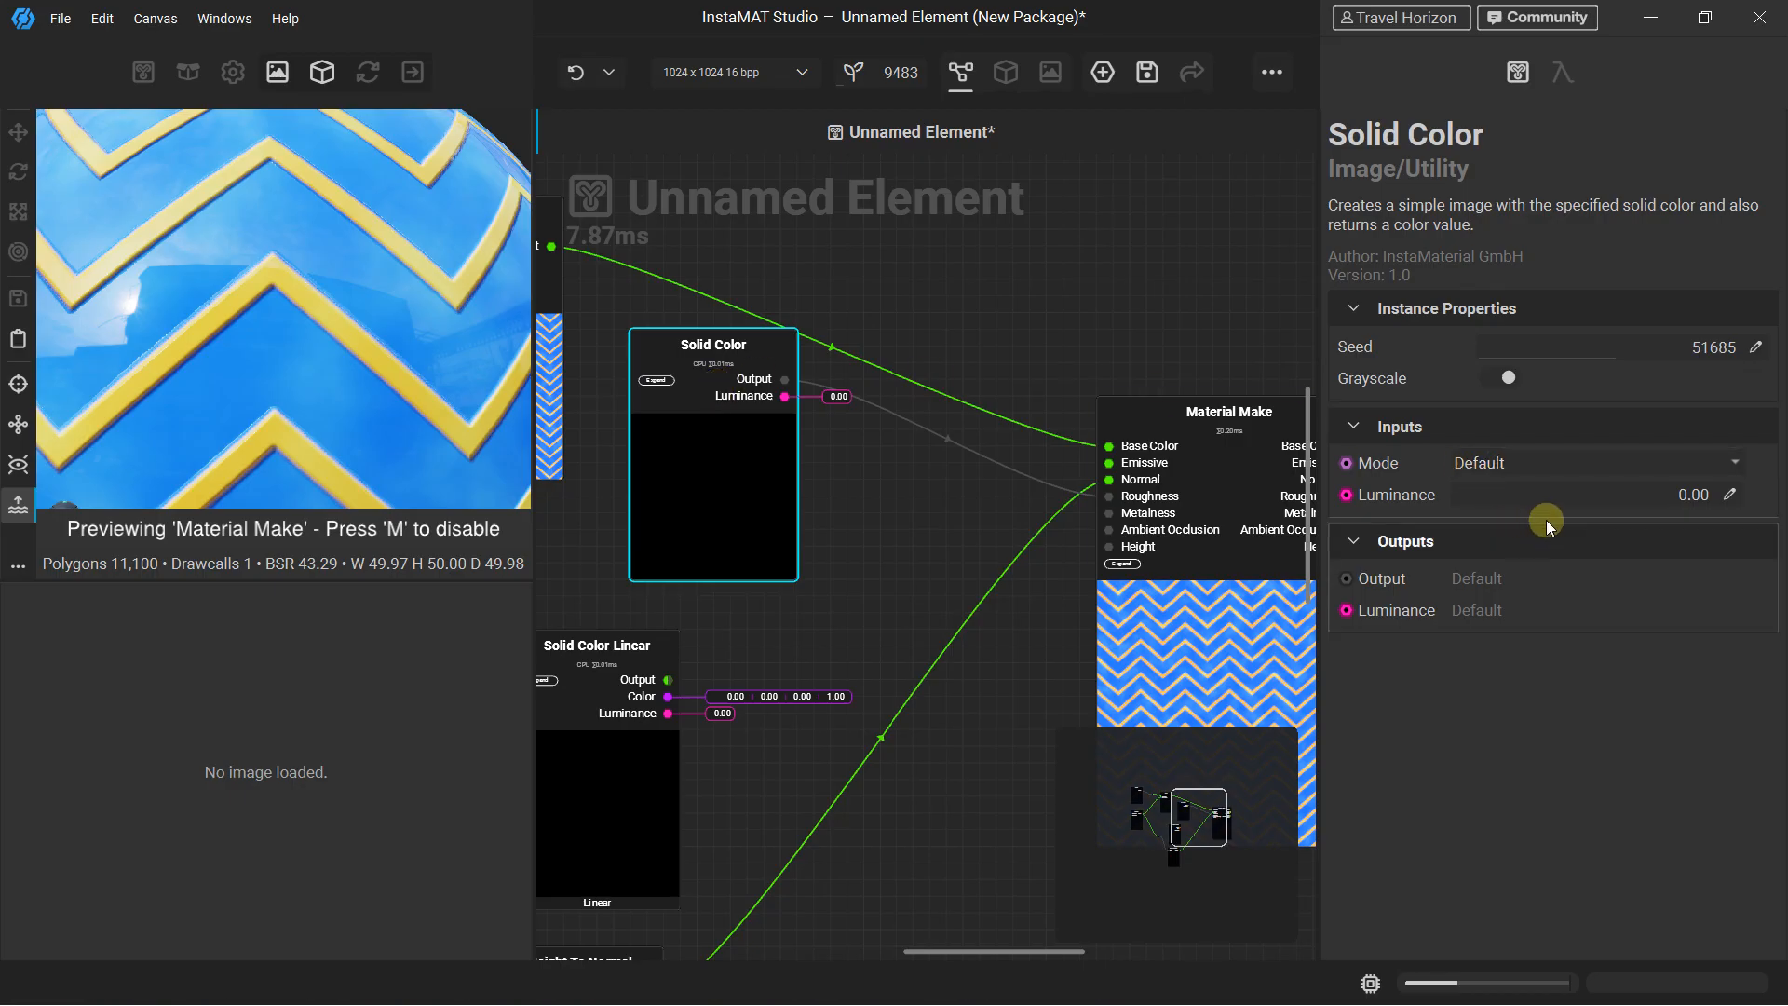
left_click_drag(1606, 494, 1479, 500)
Connect Solid Color Linear, set to grayscale, to Material Make's Metalness input, set its Luminance to 0.44 and check the preview sphere
left_click_drag(581, 674, 1133, 518)
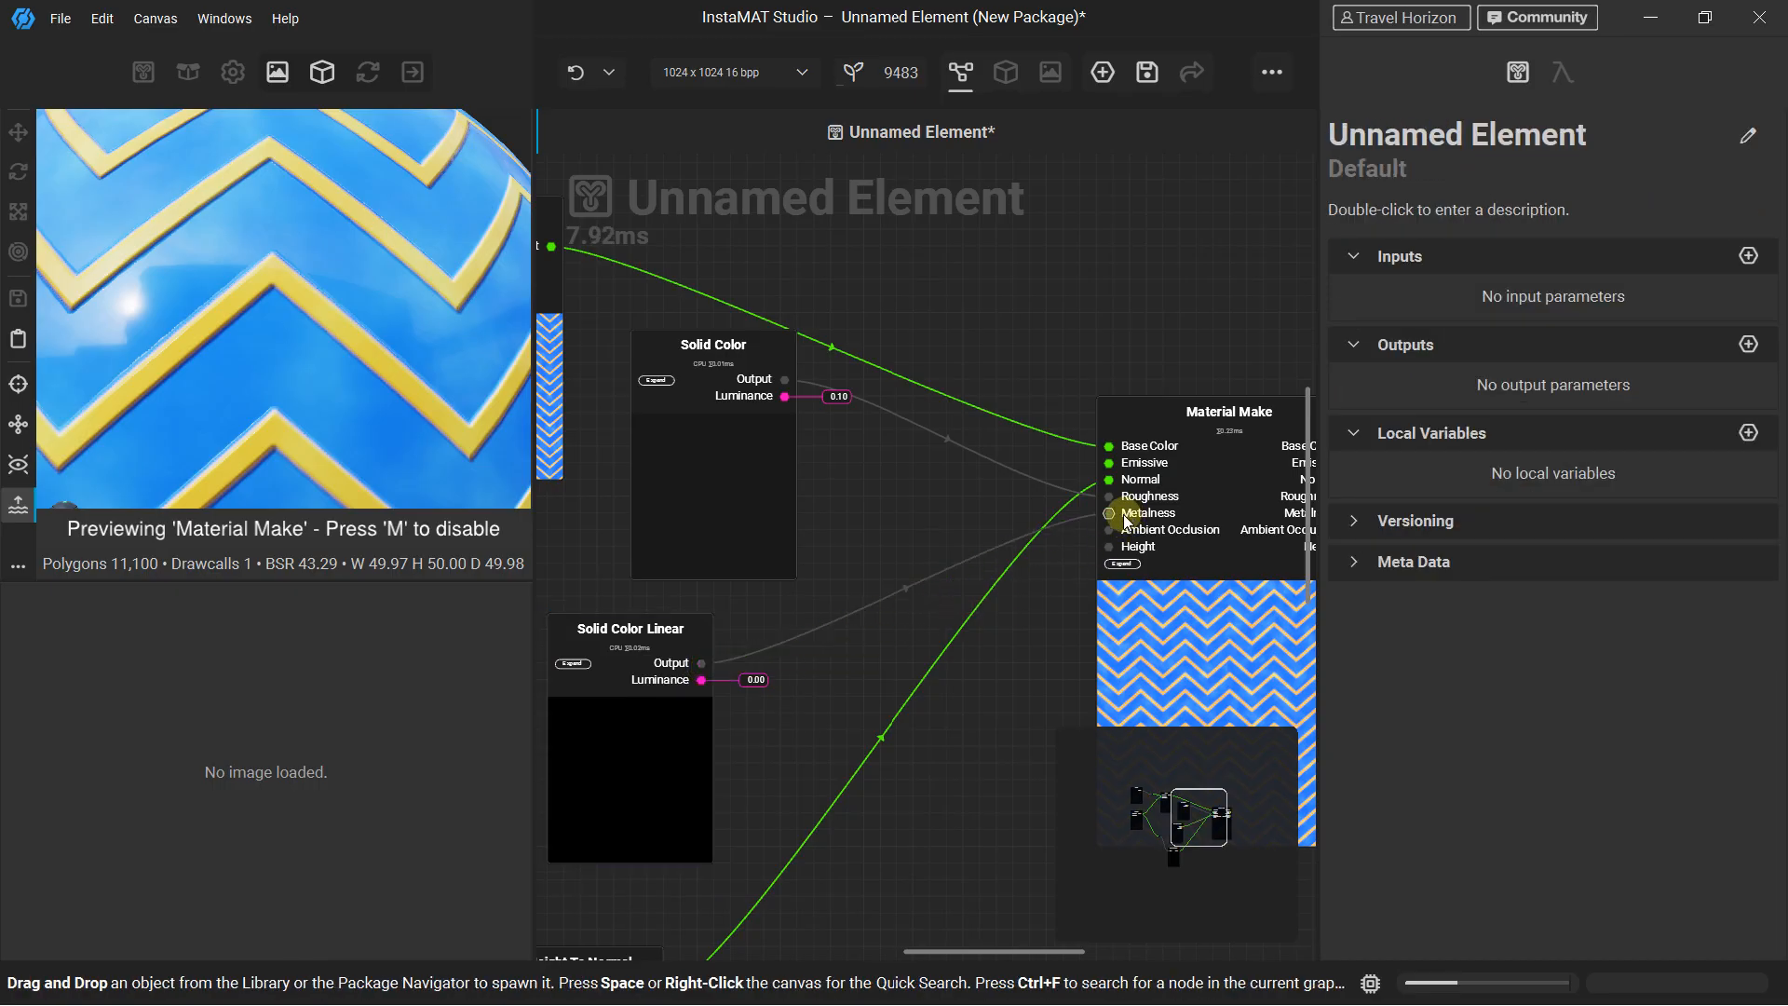
left_click(686, 627)
mouse_move(1535, 489)
left_mouse_down()
mouse_move(1672, 494)
mouse_move(1680, 476)
mouse_move(1422, 488)
mouse_move(1568, 481)
left_mouse_up()
scroll(260, 238, "down", 5)
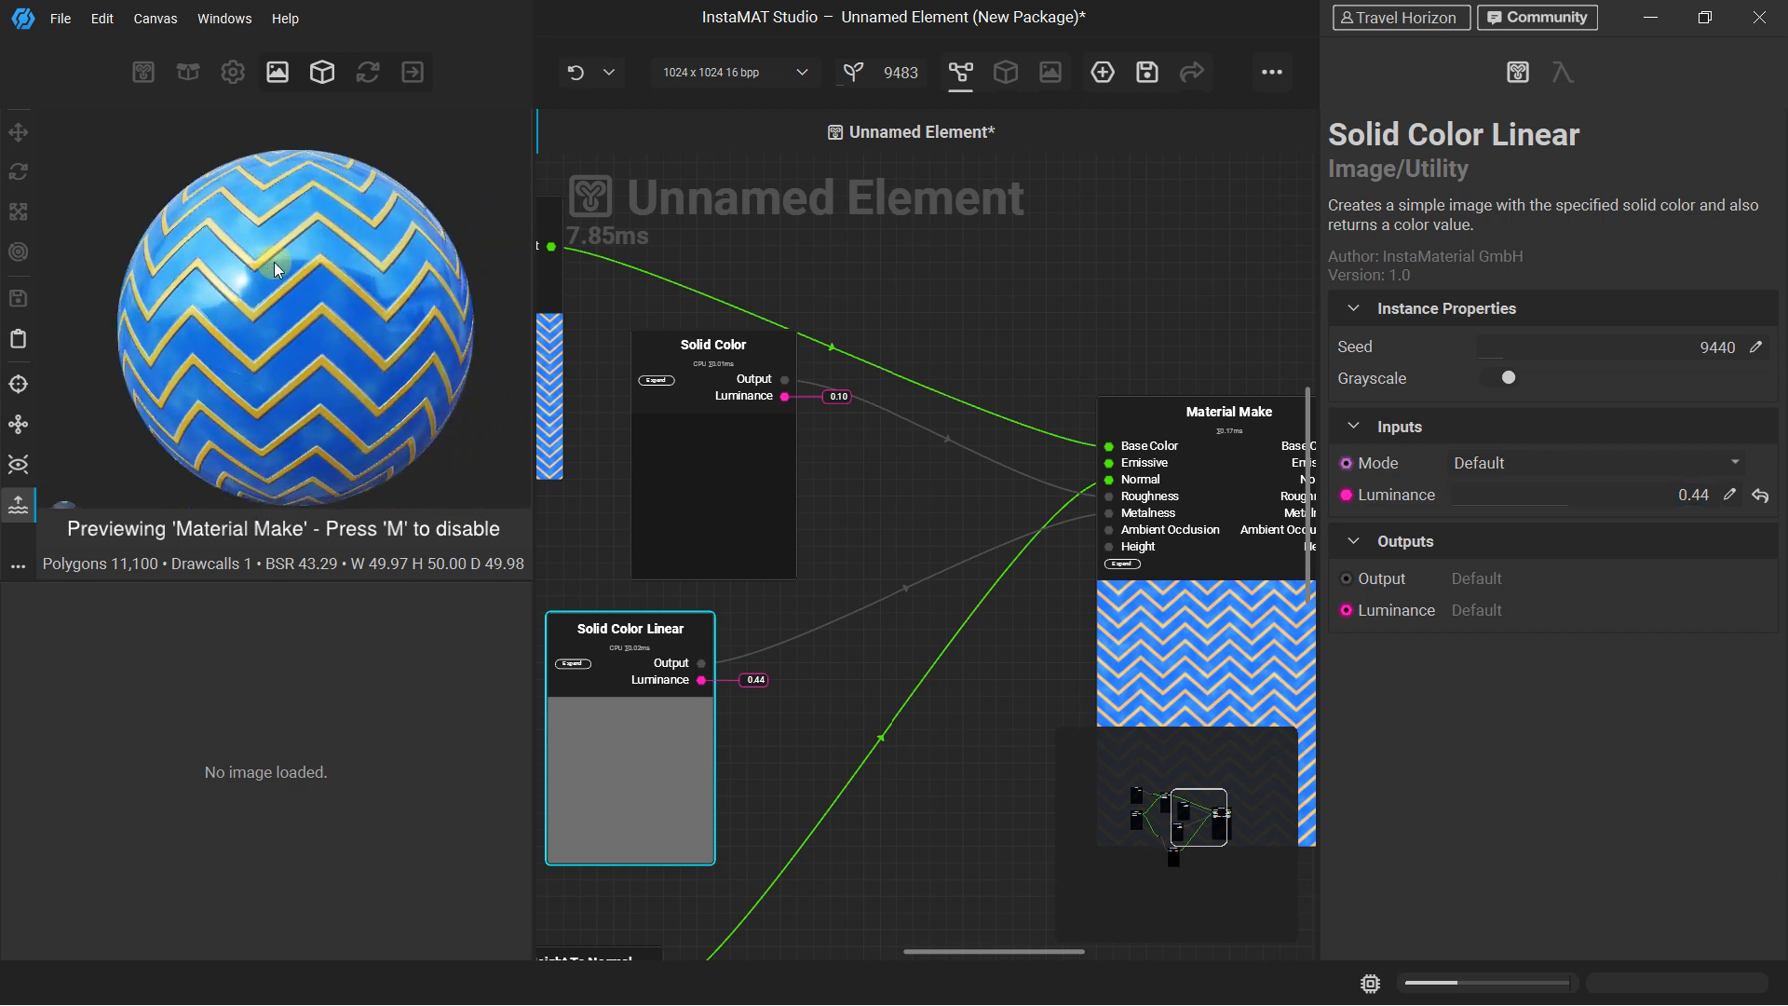
left_click_drag(260, 238, 305, 621)
Check the element's image and data output export settings for available outputs and close them without exporting
scroll(749, 494, "down", 5)
middle_click_drag(749, 494, 899, 474)
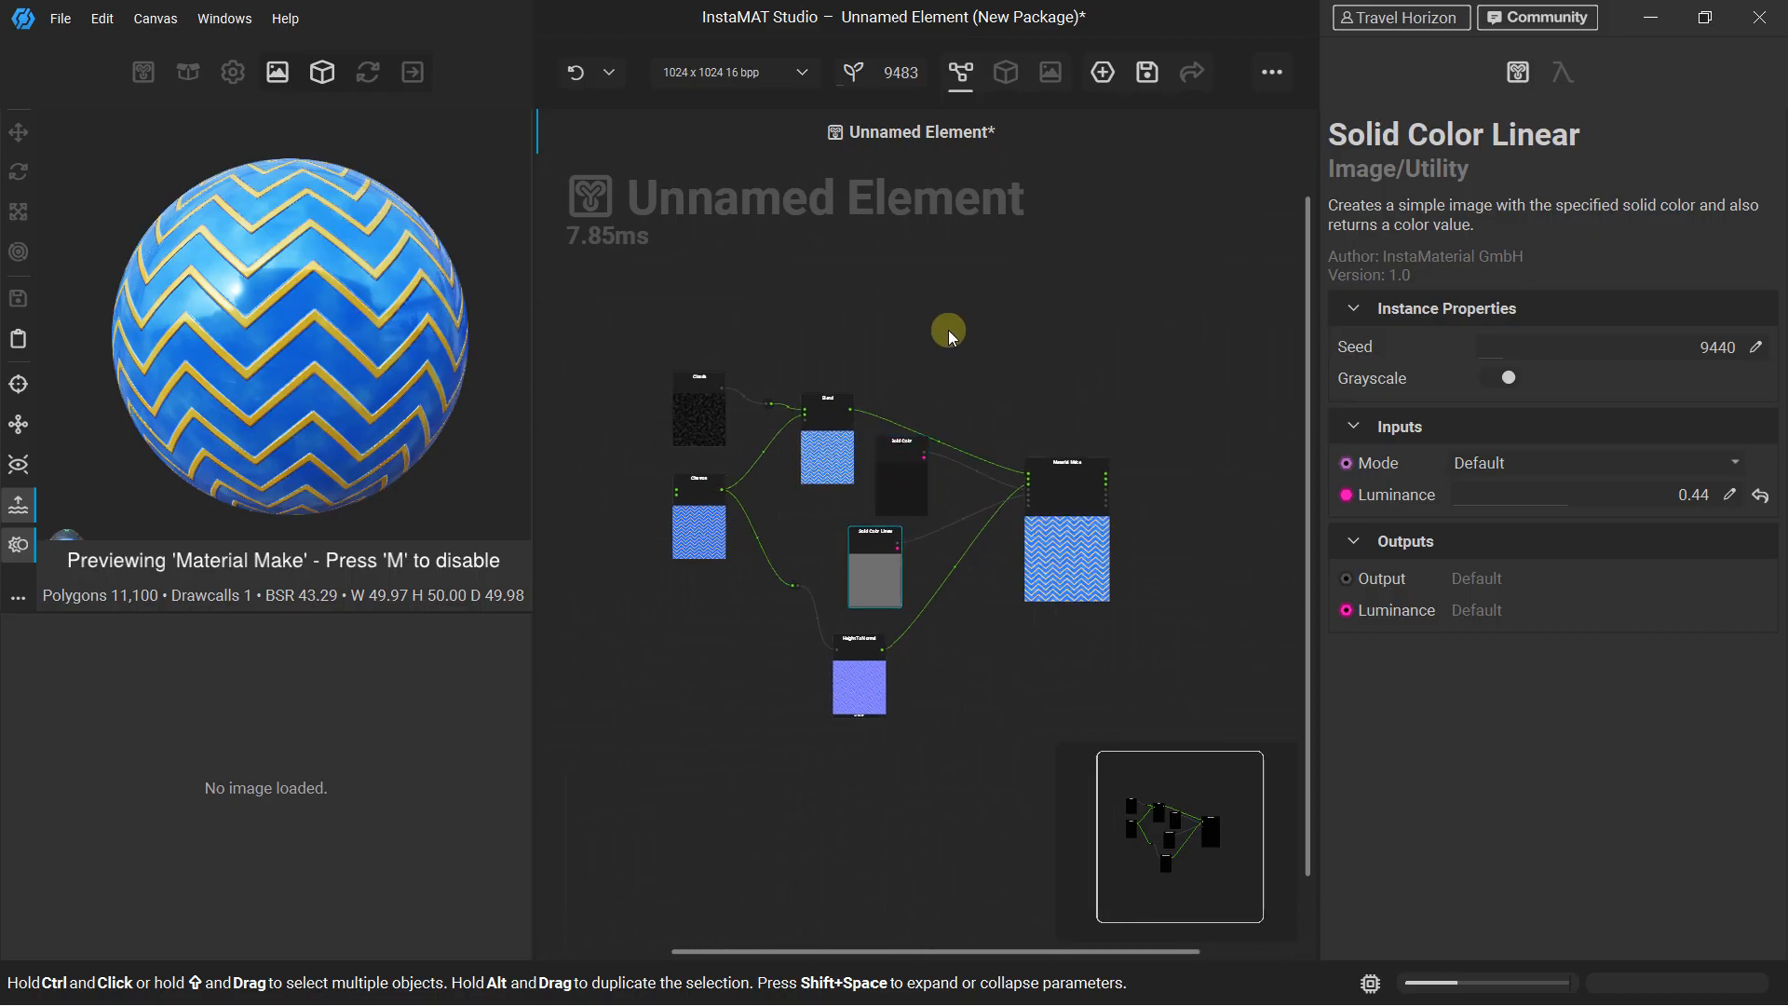
scroll(267, 456, "down", 3)
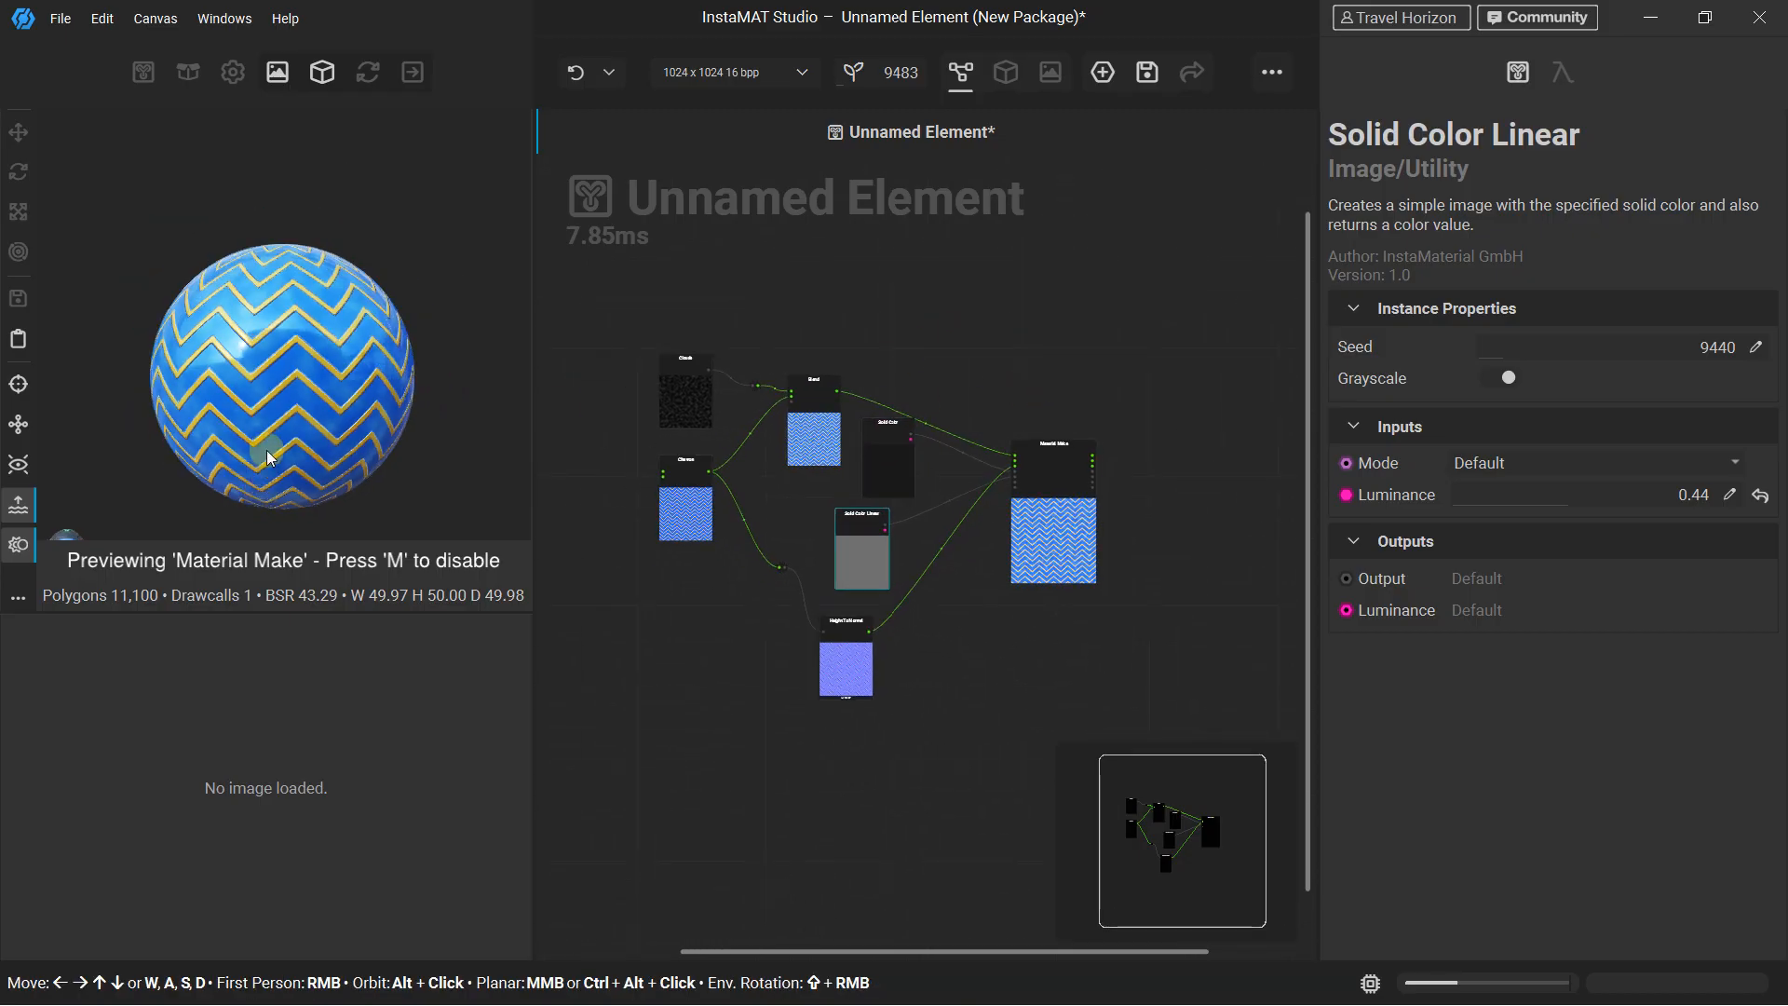
left_click(58, 20)
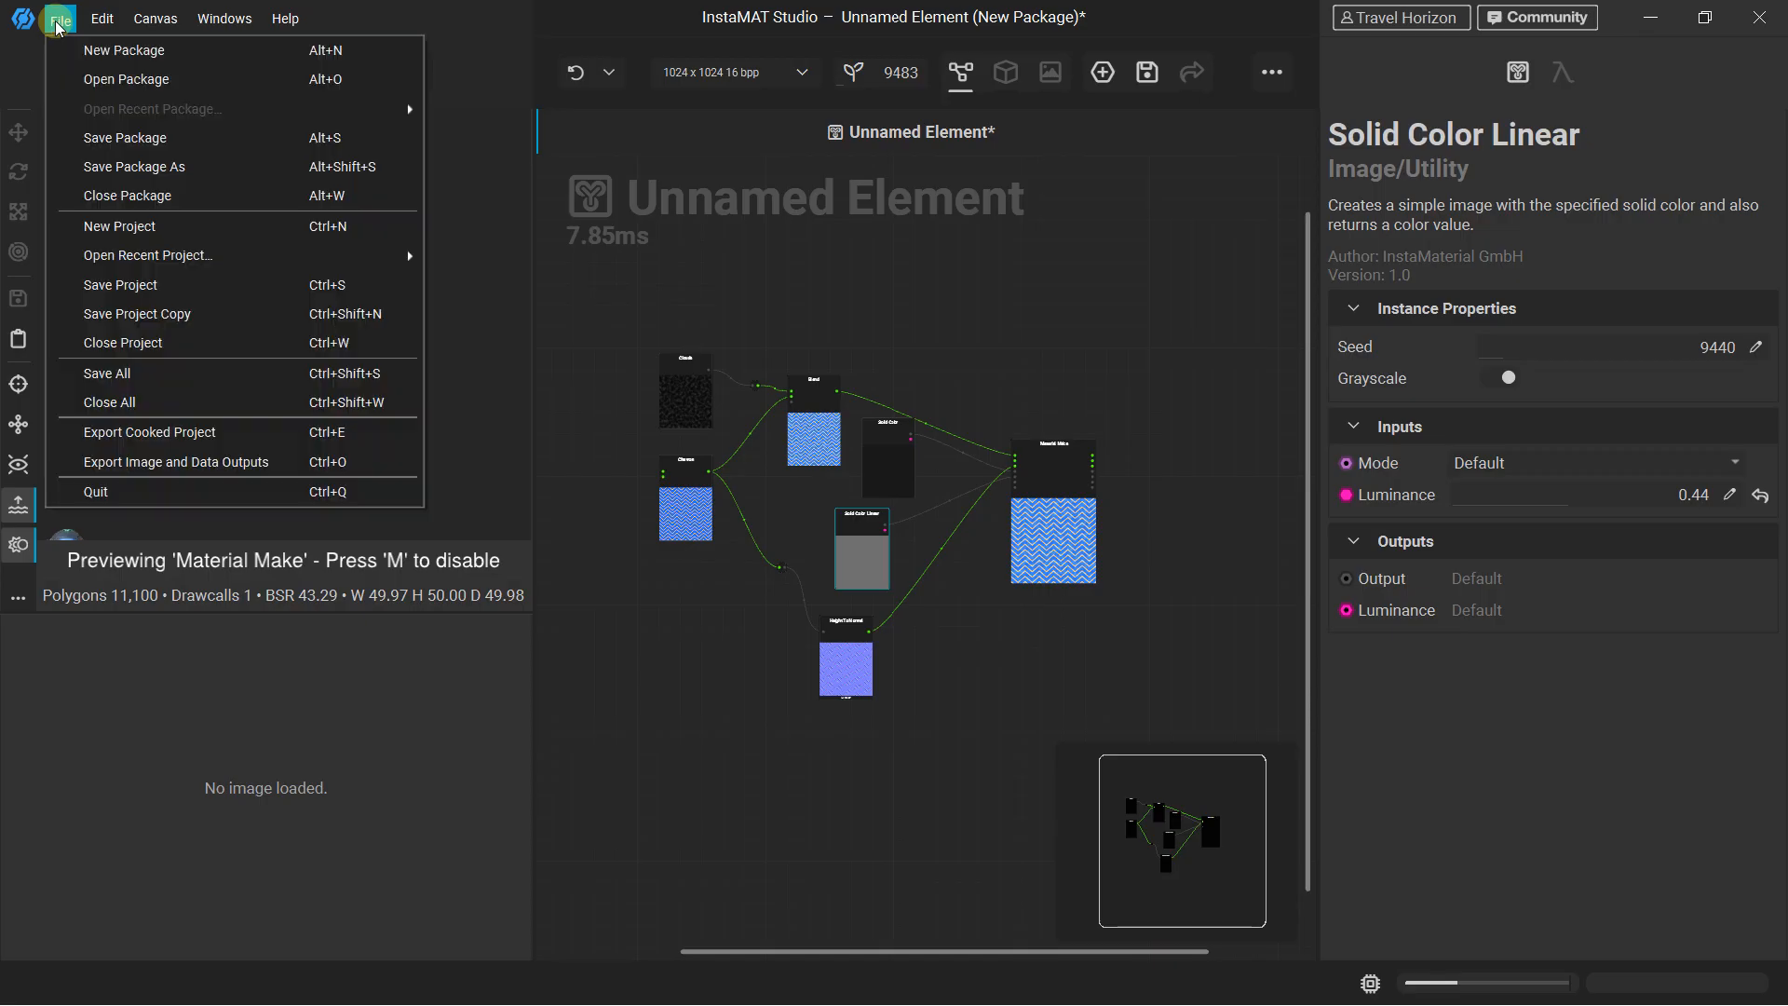
left_click(158, 463)
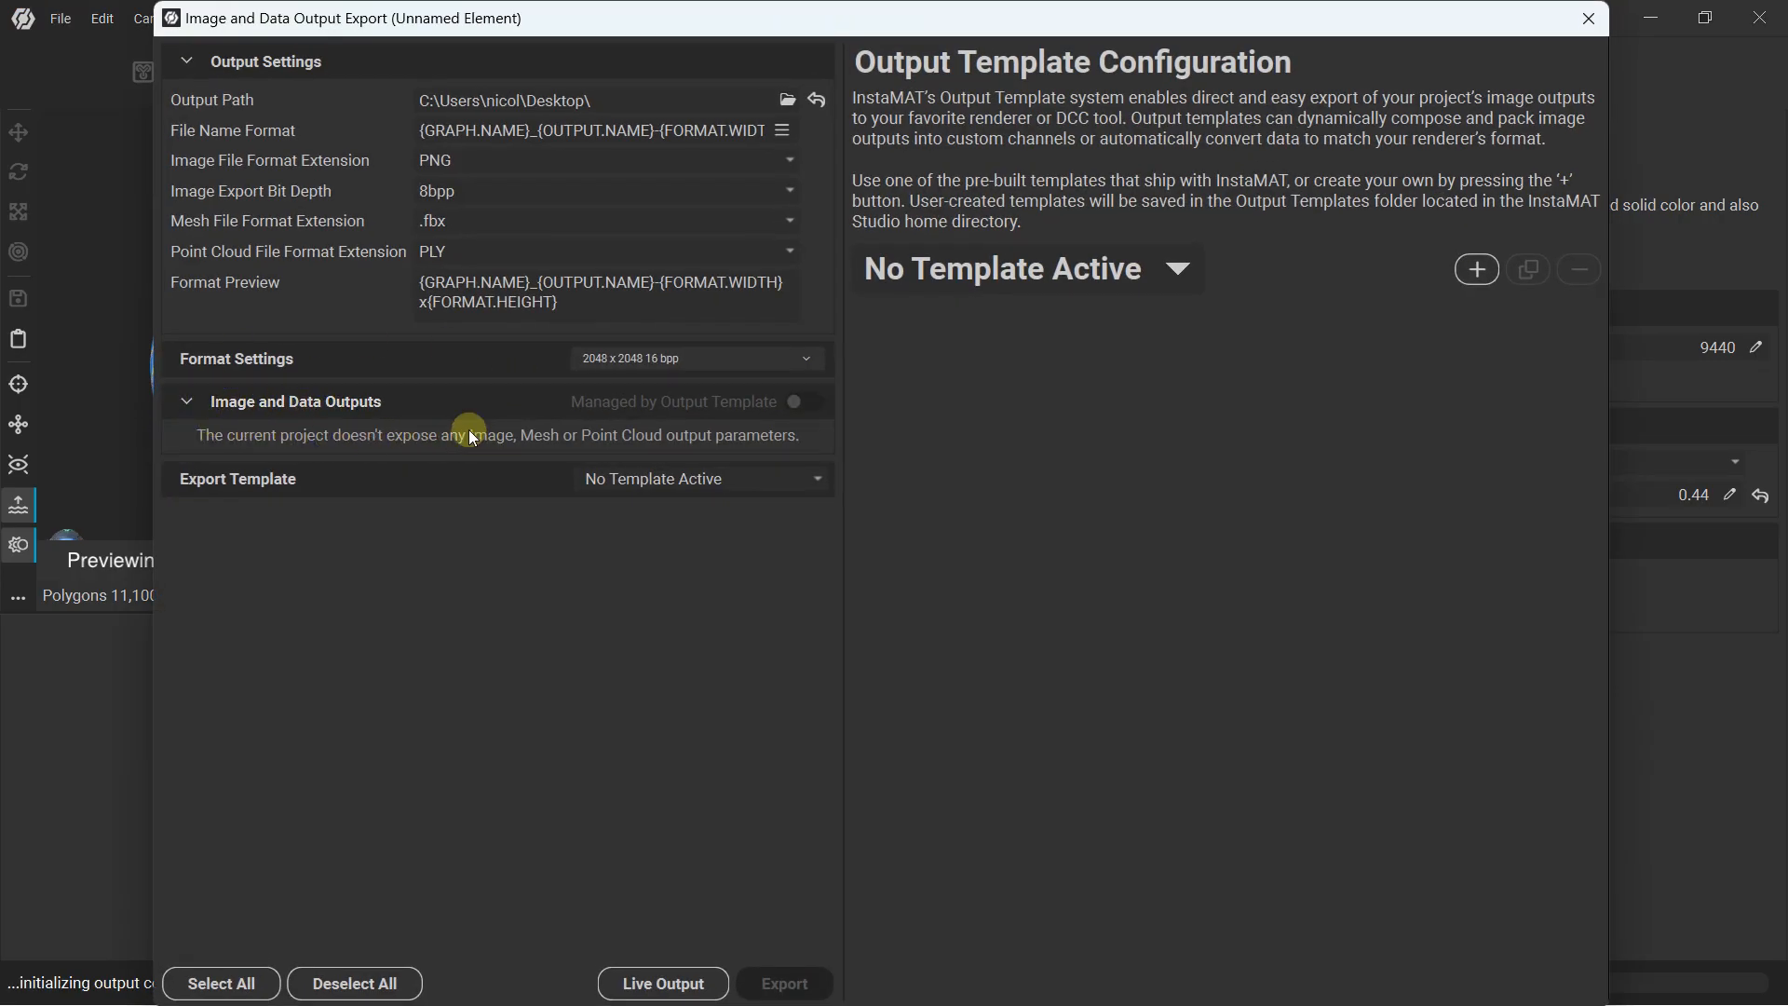
left_click(1600, 16)
Expose Material Make's Base Color as a graph output and place its Set Base Color node well above Material Make
middle_click_drag(1262, 453, 970, 450)
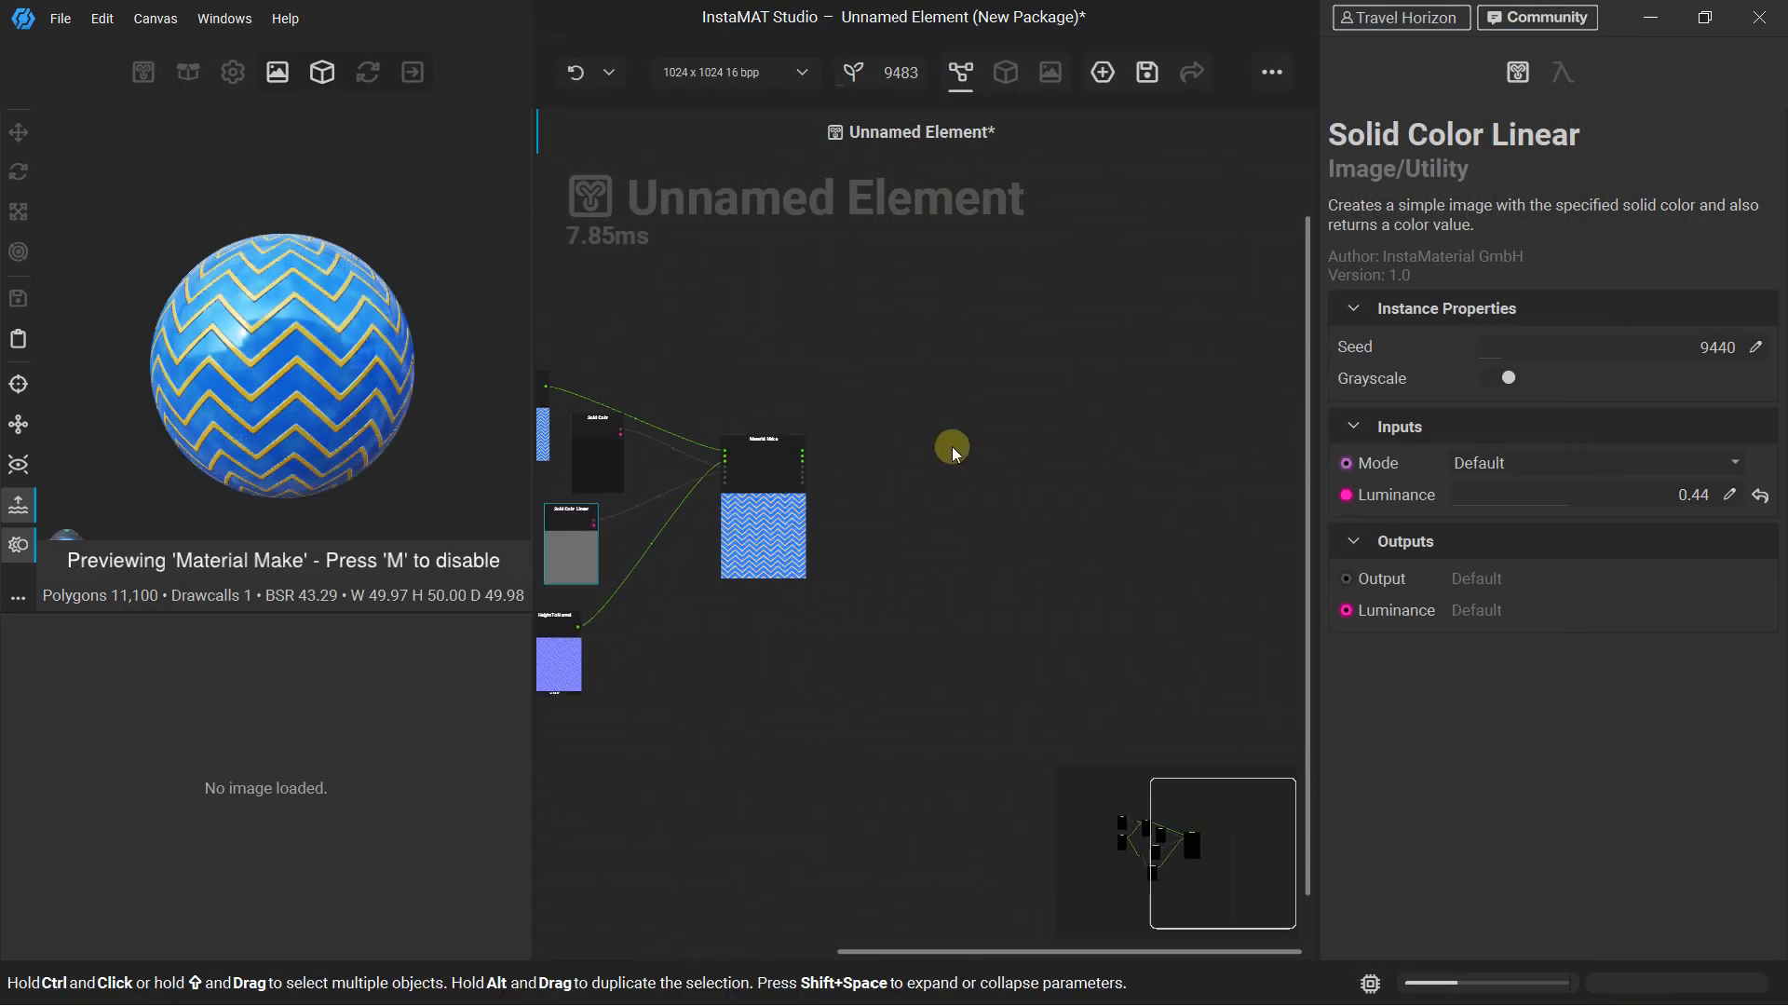
scroll(899, 397, "up", 3)
middle_click_drag(670, 473, 746, 439)
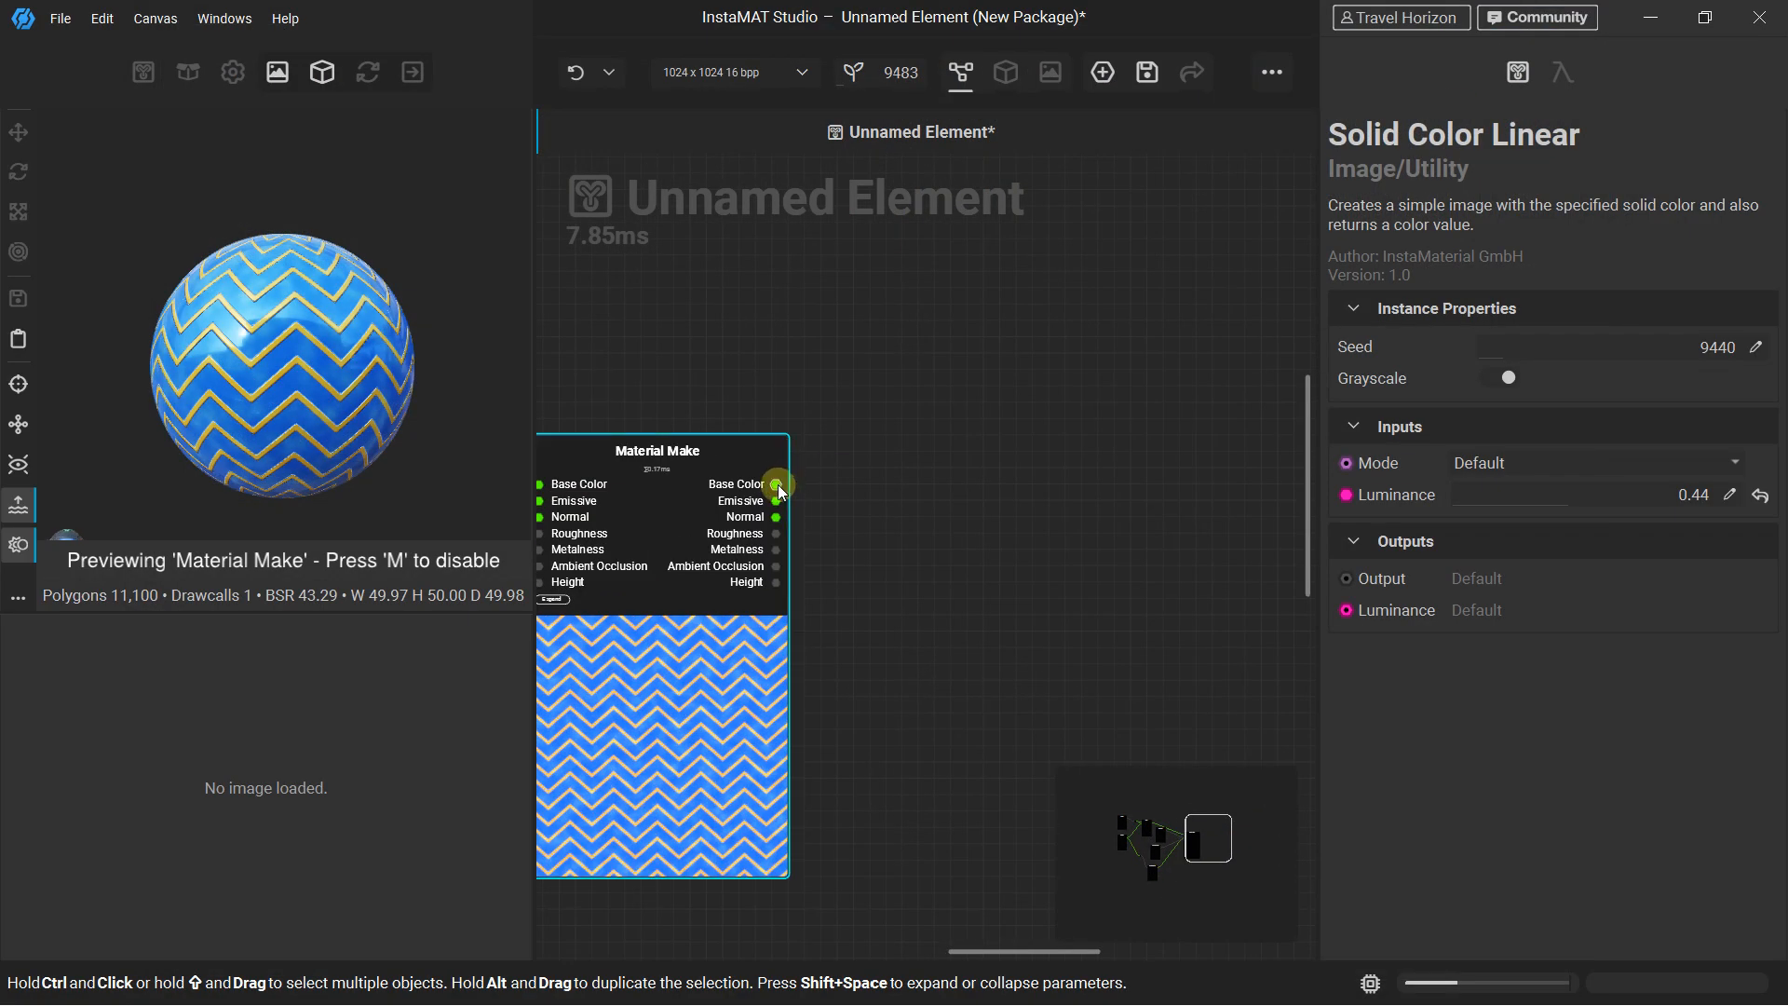
middle_click_drag(762, 453, 867, 438)
left_click_drag(879, 472, 1011, 275)
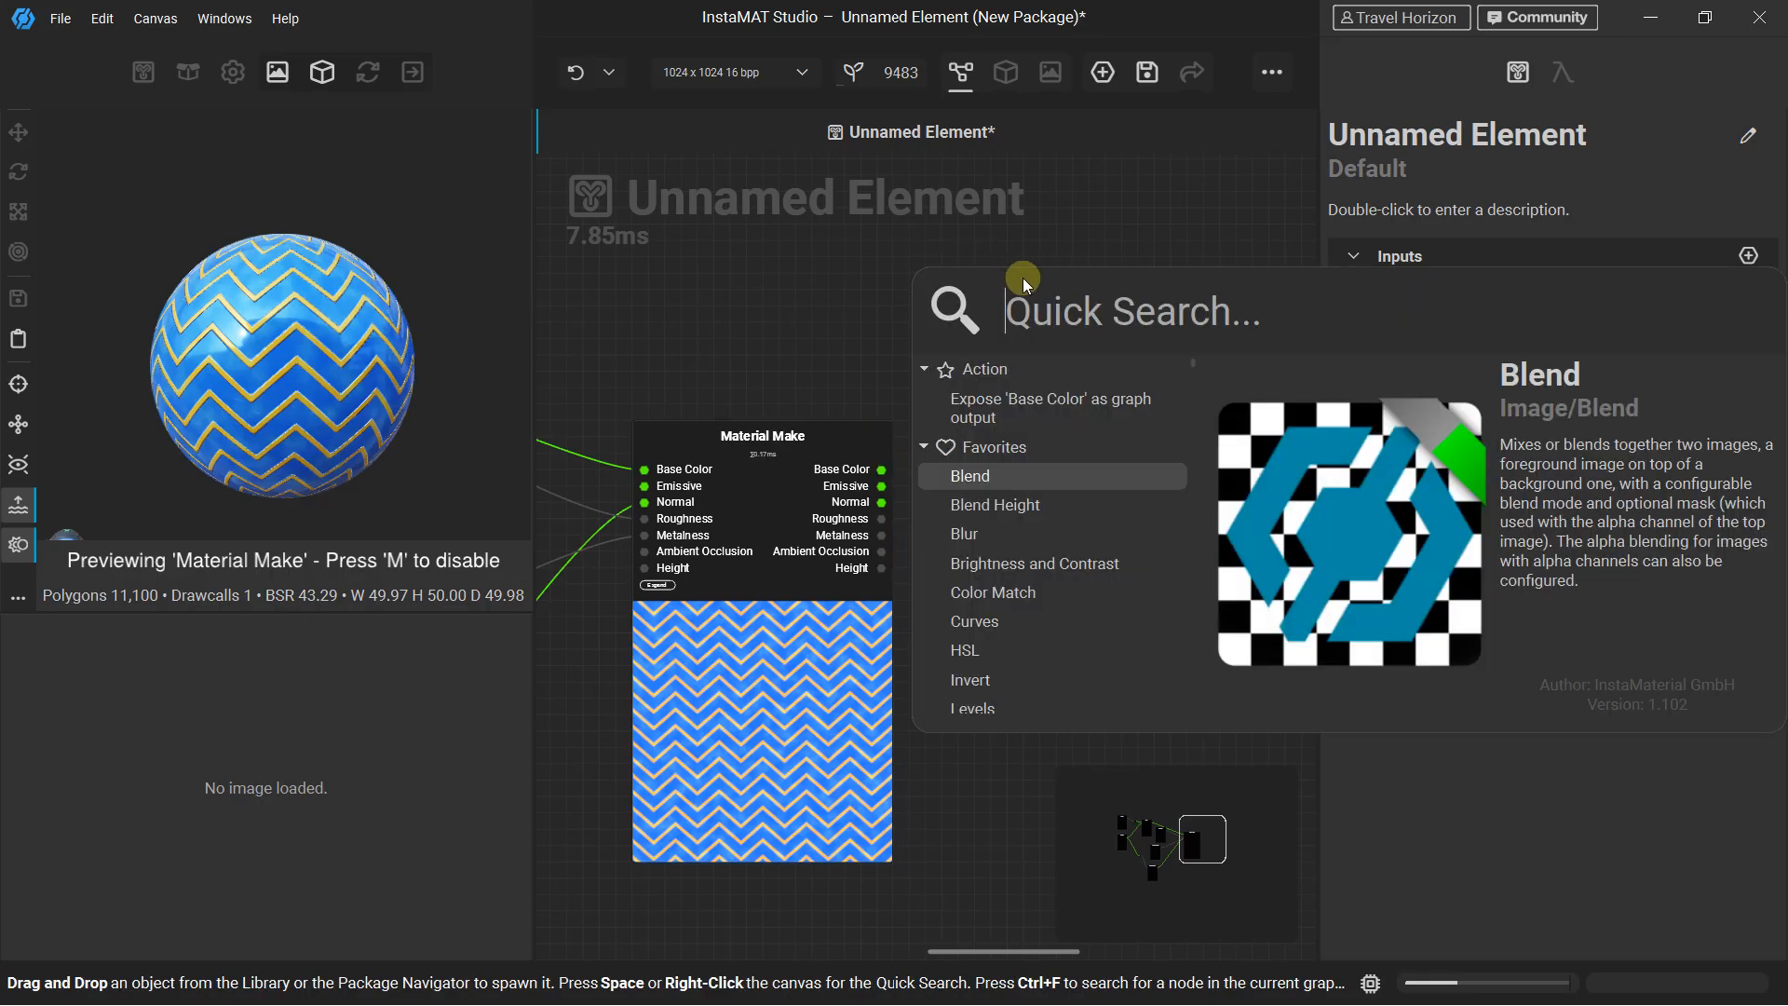
left_click(1015, 414)
middle_click_drag(1018, 391, 908, 587)
left_click_drag(908, 587, 927, 391)
middle_click_drag(892, 710, 905, 652)
left_click_drag(917, 507, 924, 250)
middle_click_drag(849, 801, 832, 610)
Expose Material Make's Emissive and Normal as graph outputs, stacking their Set nodes below Set Base Color
scroll(833, 610, "down", 1)
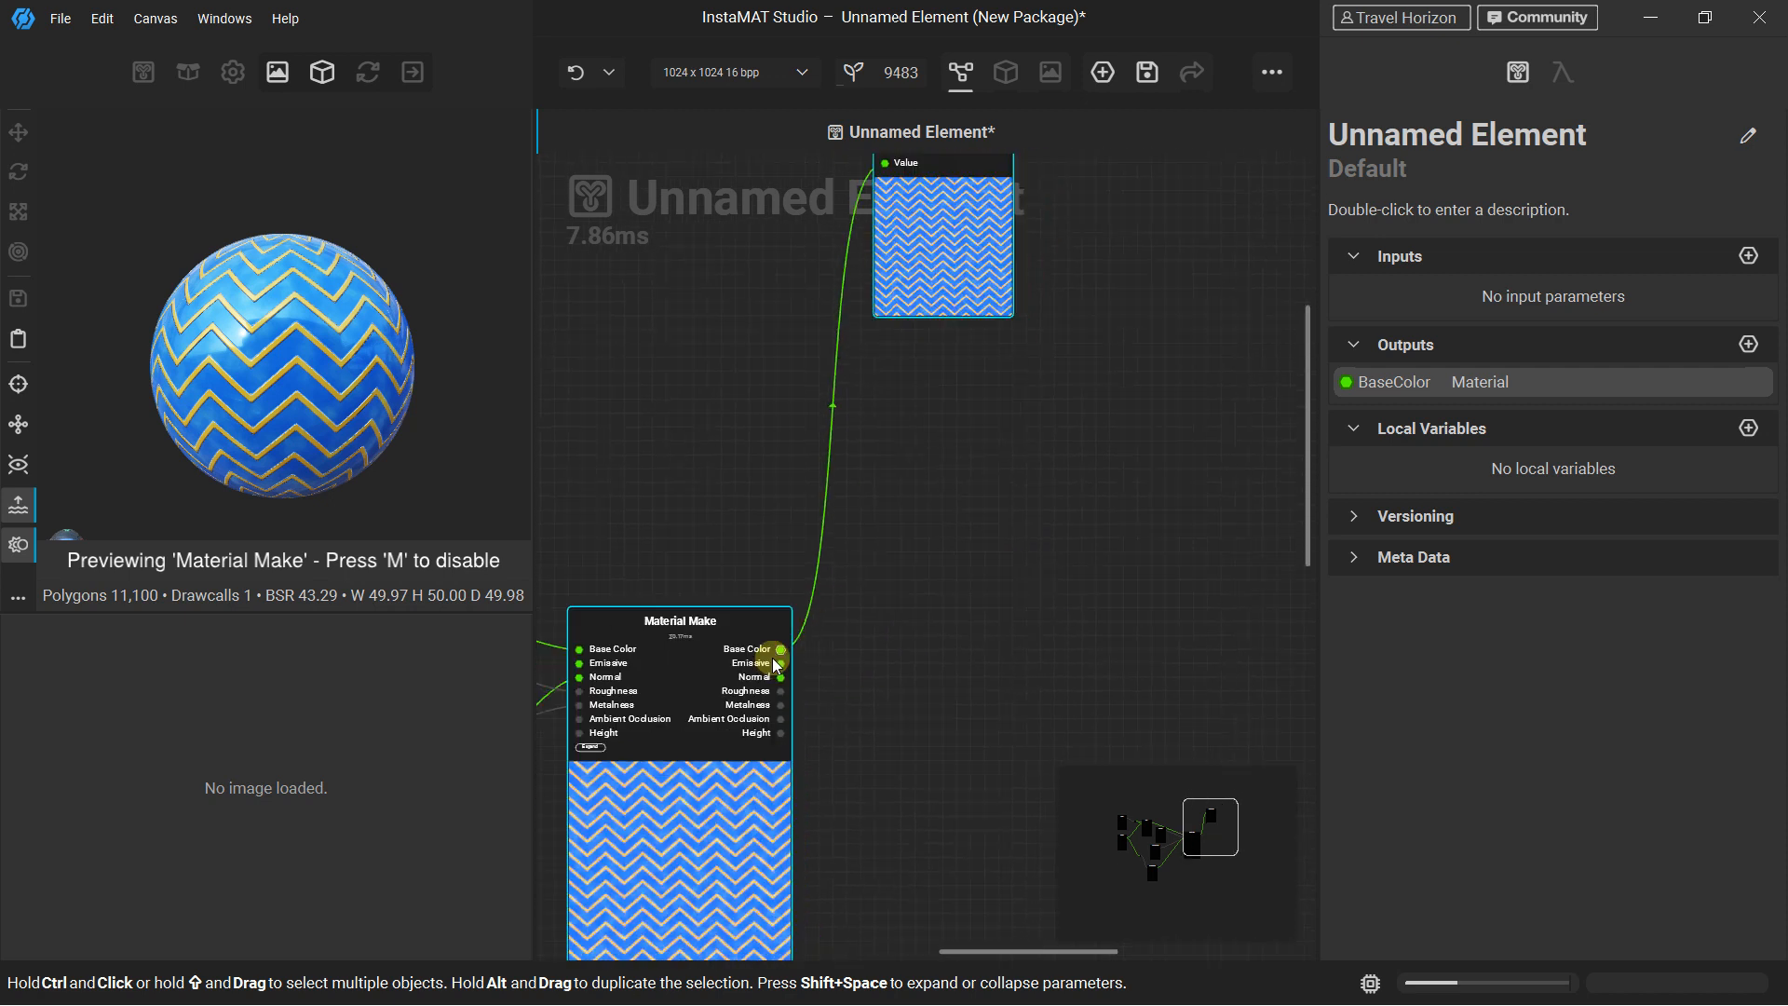
left_click_drag(780, 663, 931, 424)
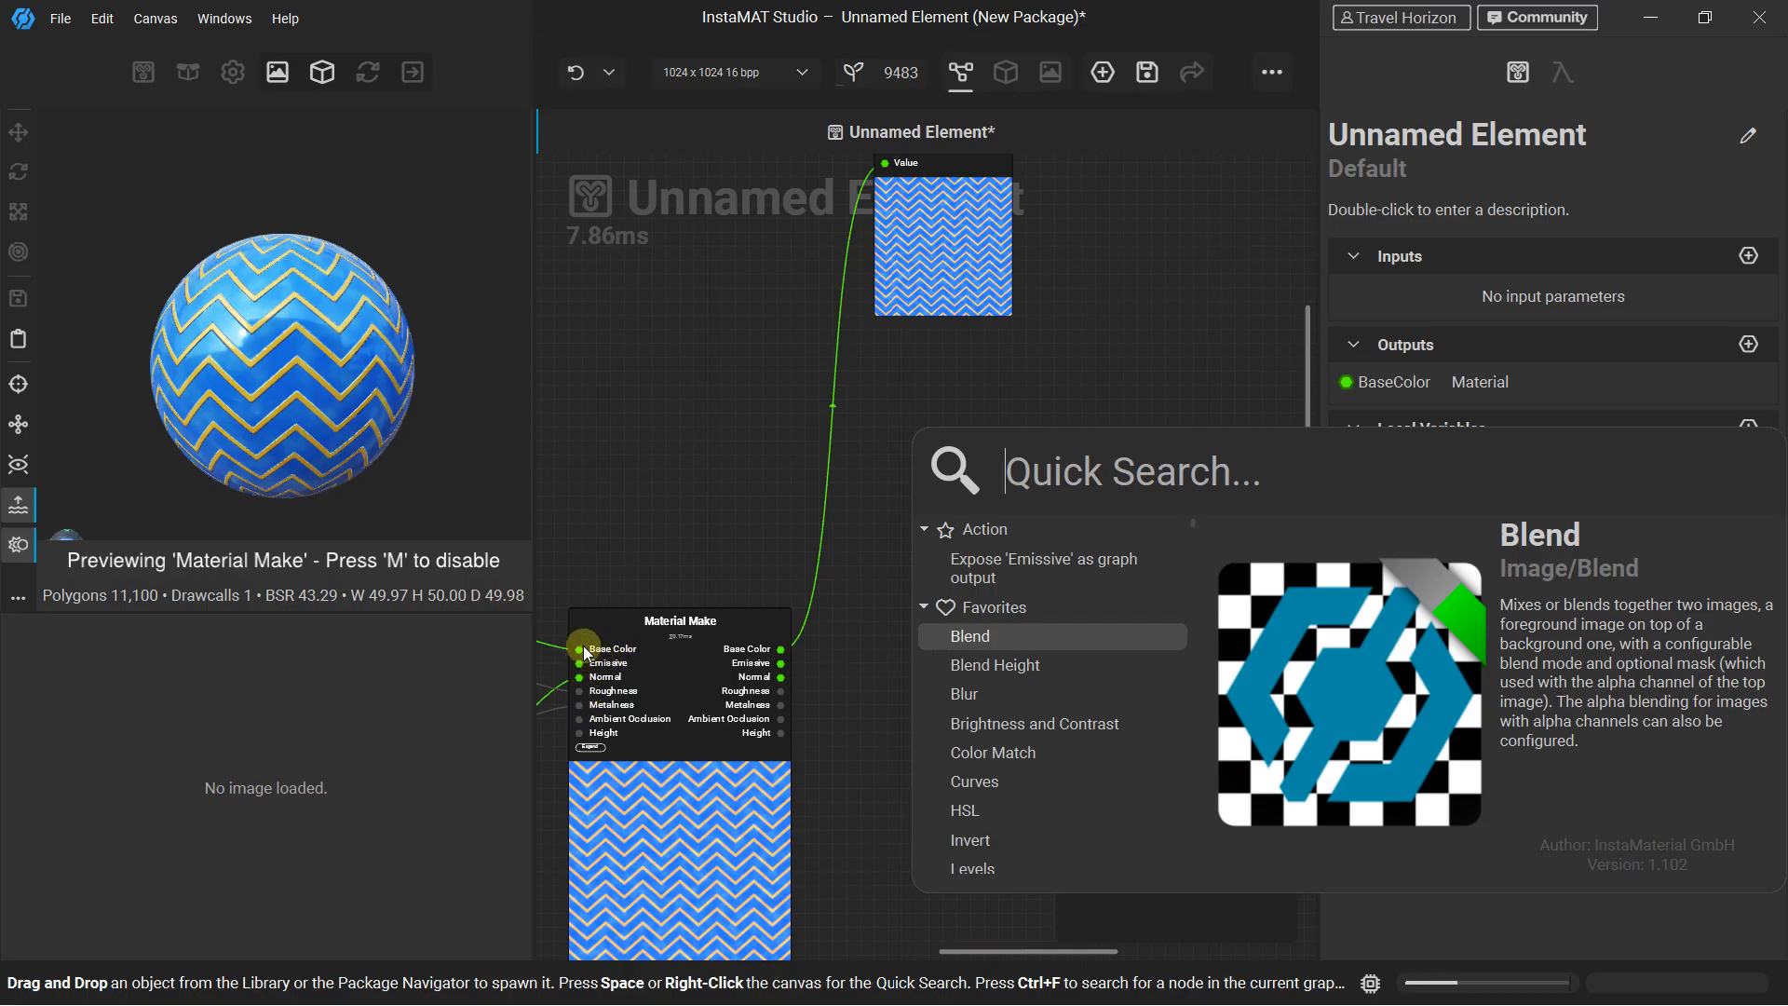
left_click(1000, 577)
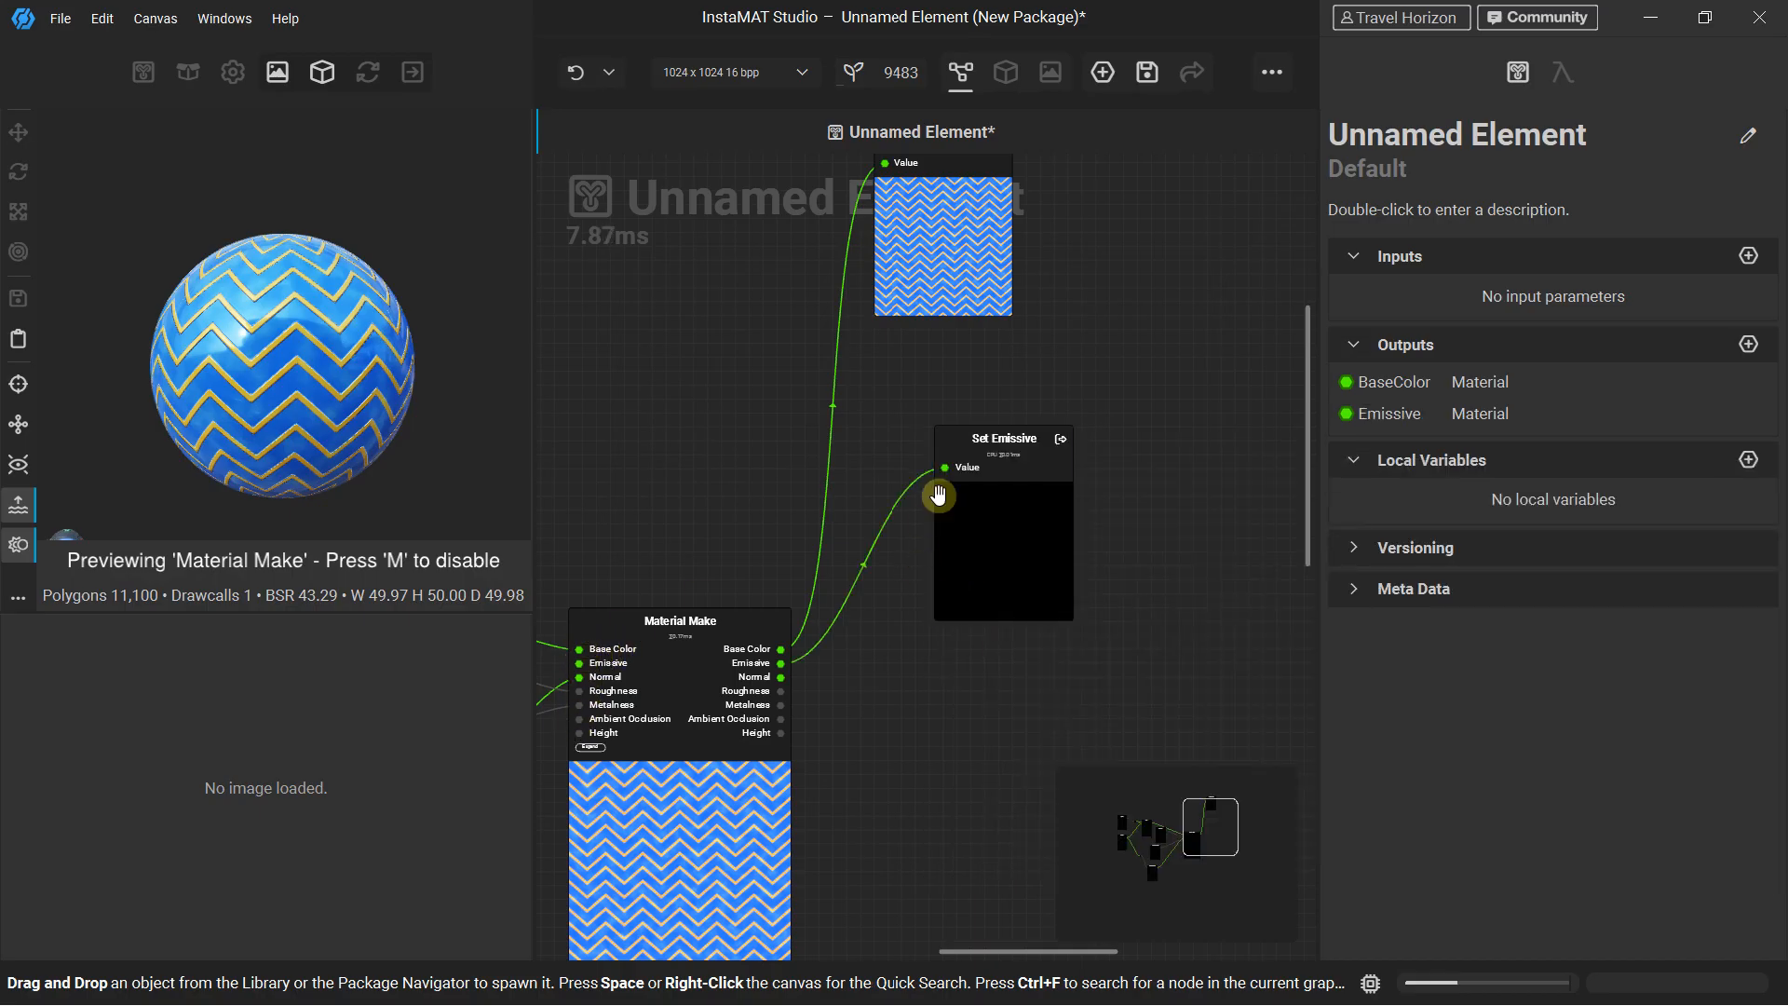
left_click_drag(950, 428, 922, 400)
left_click_drag(788, 684, 951, 649)
left_click(1022, 697)
middle_click_drag(951, 649, 958, 408)
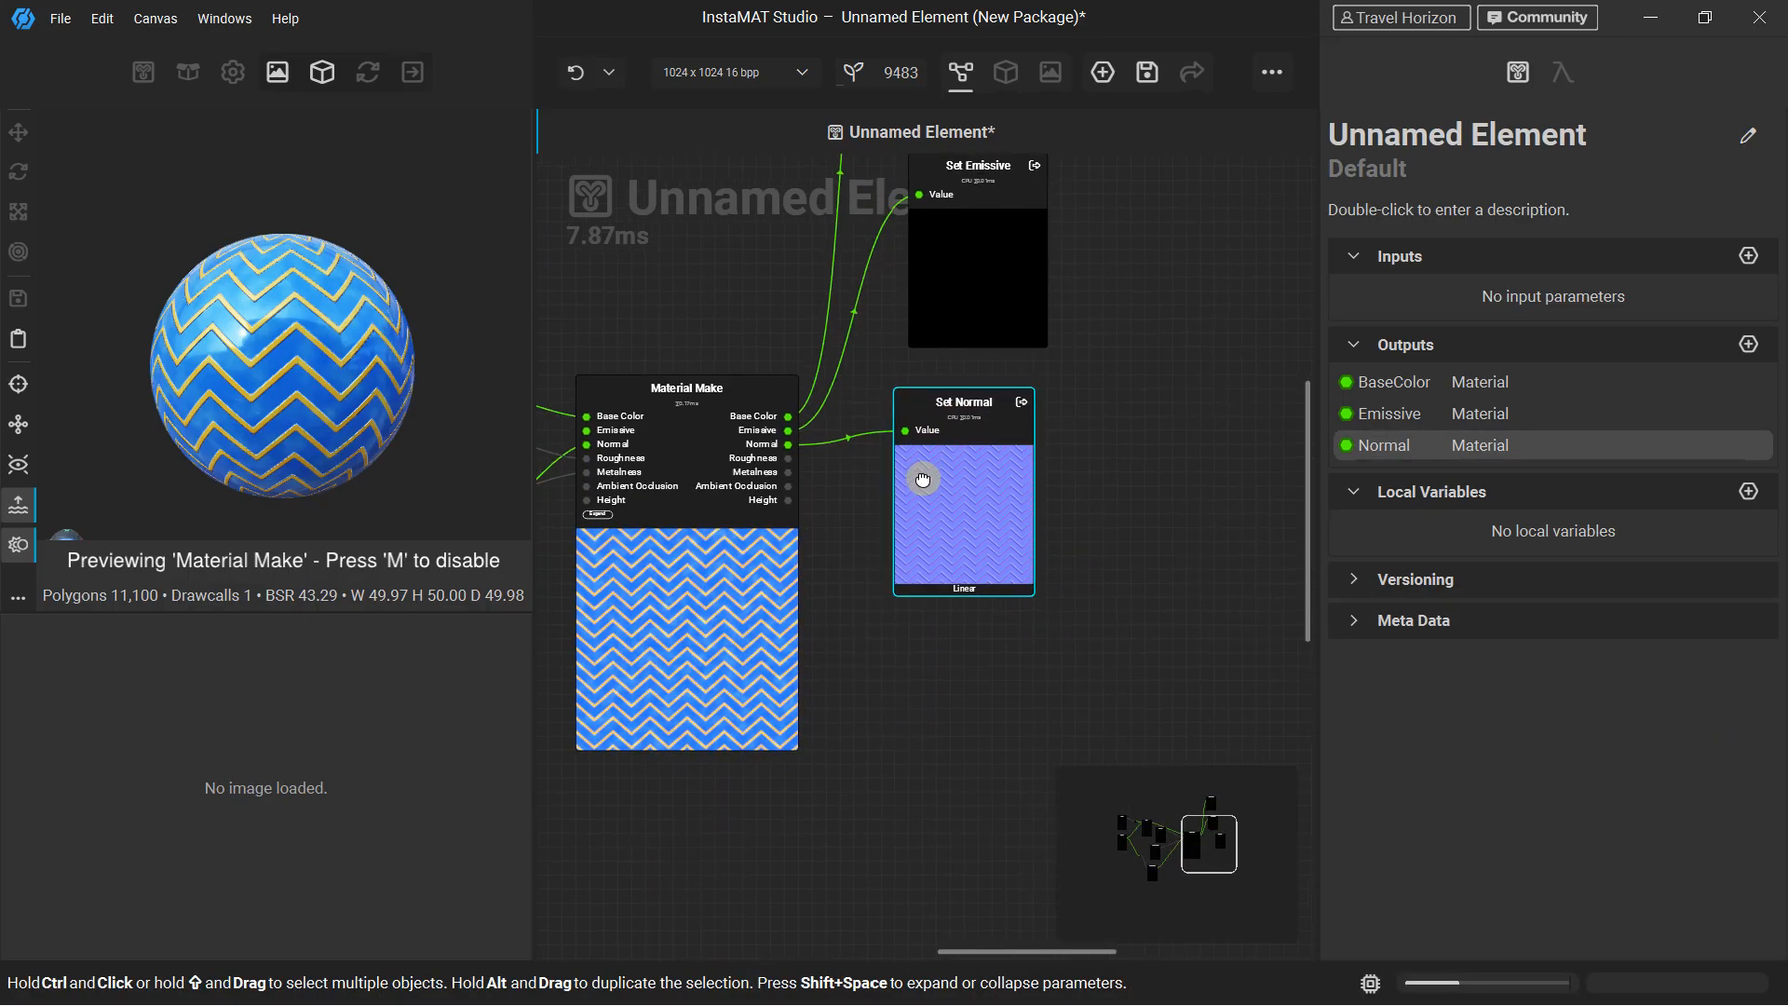
Expose Material Make's Roughness and Metalness as graph outputs, stacking their Set nodes below Set Normal
left_click_drag(787, 449, 898, 890)
left_click(987, 697)
left_click(965, 731)
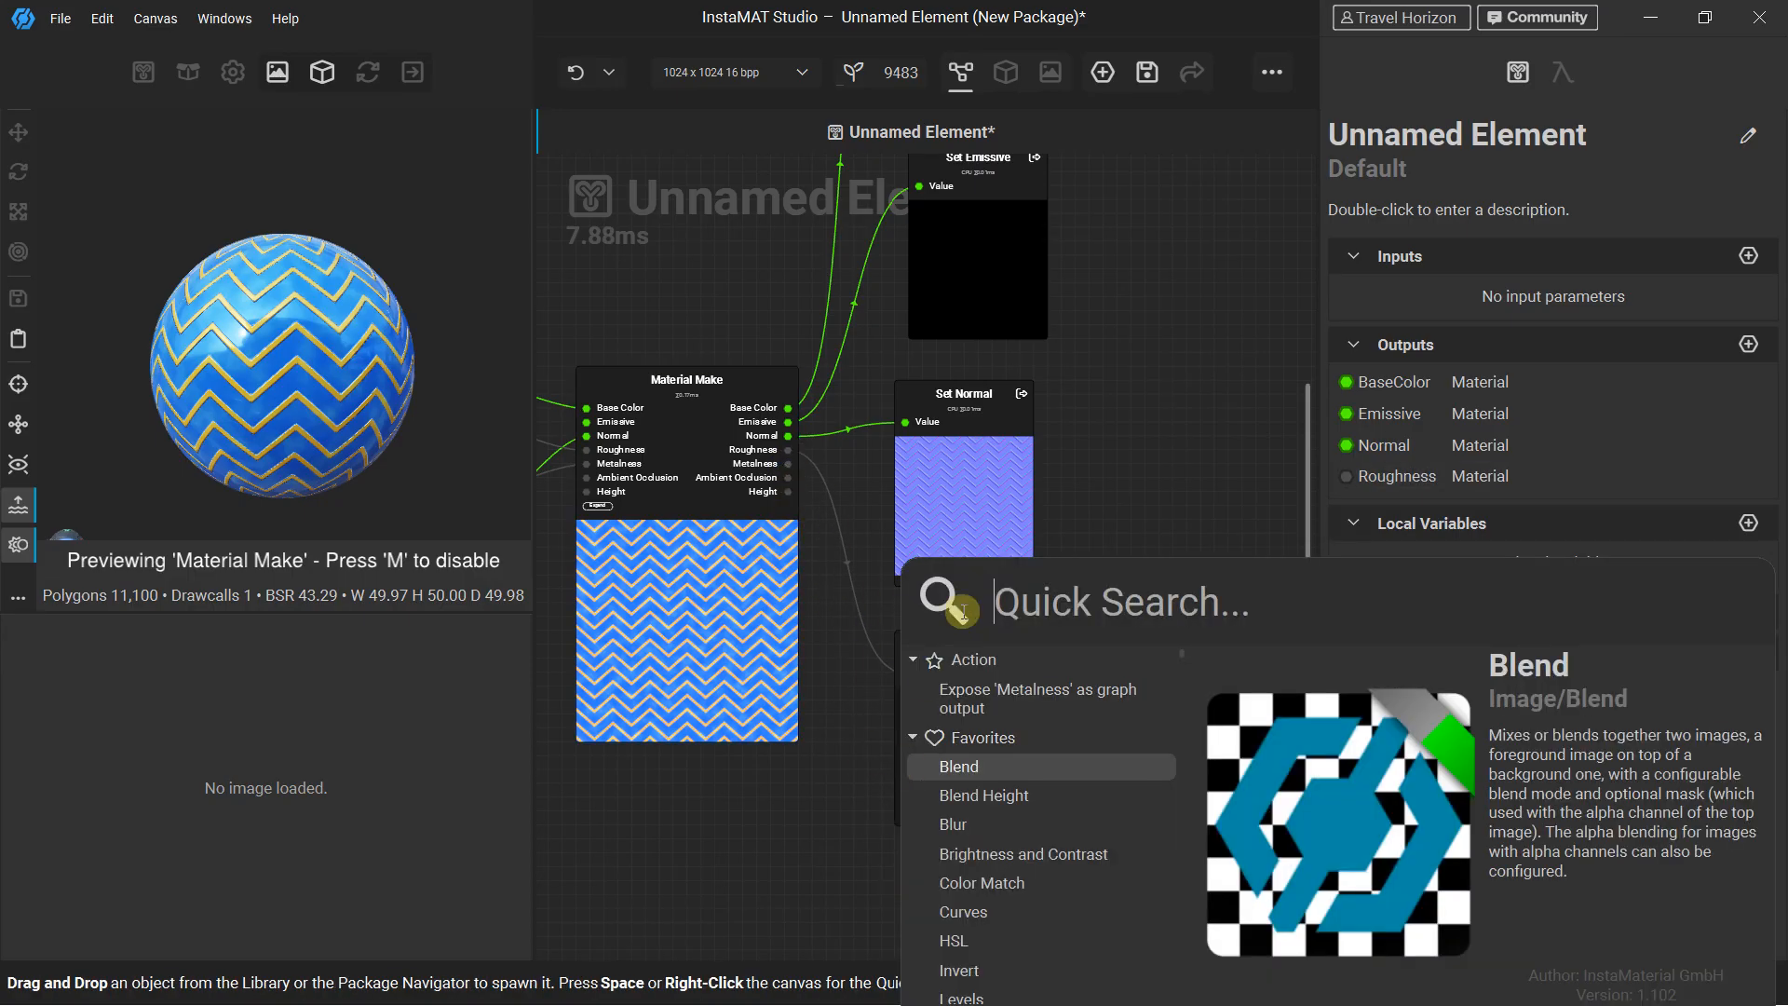
left_click(1000, 707)
middle_click_drag(873, 599, 871, 291)
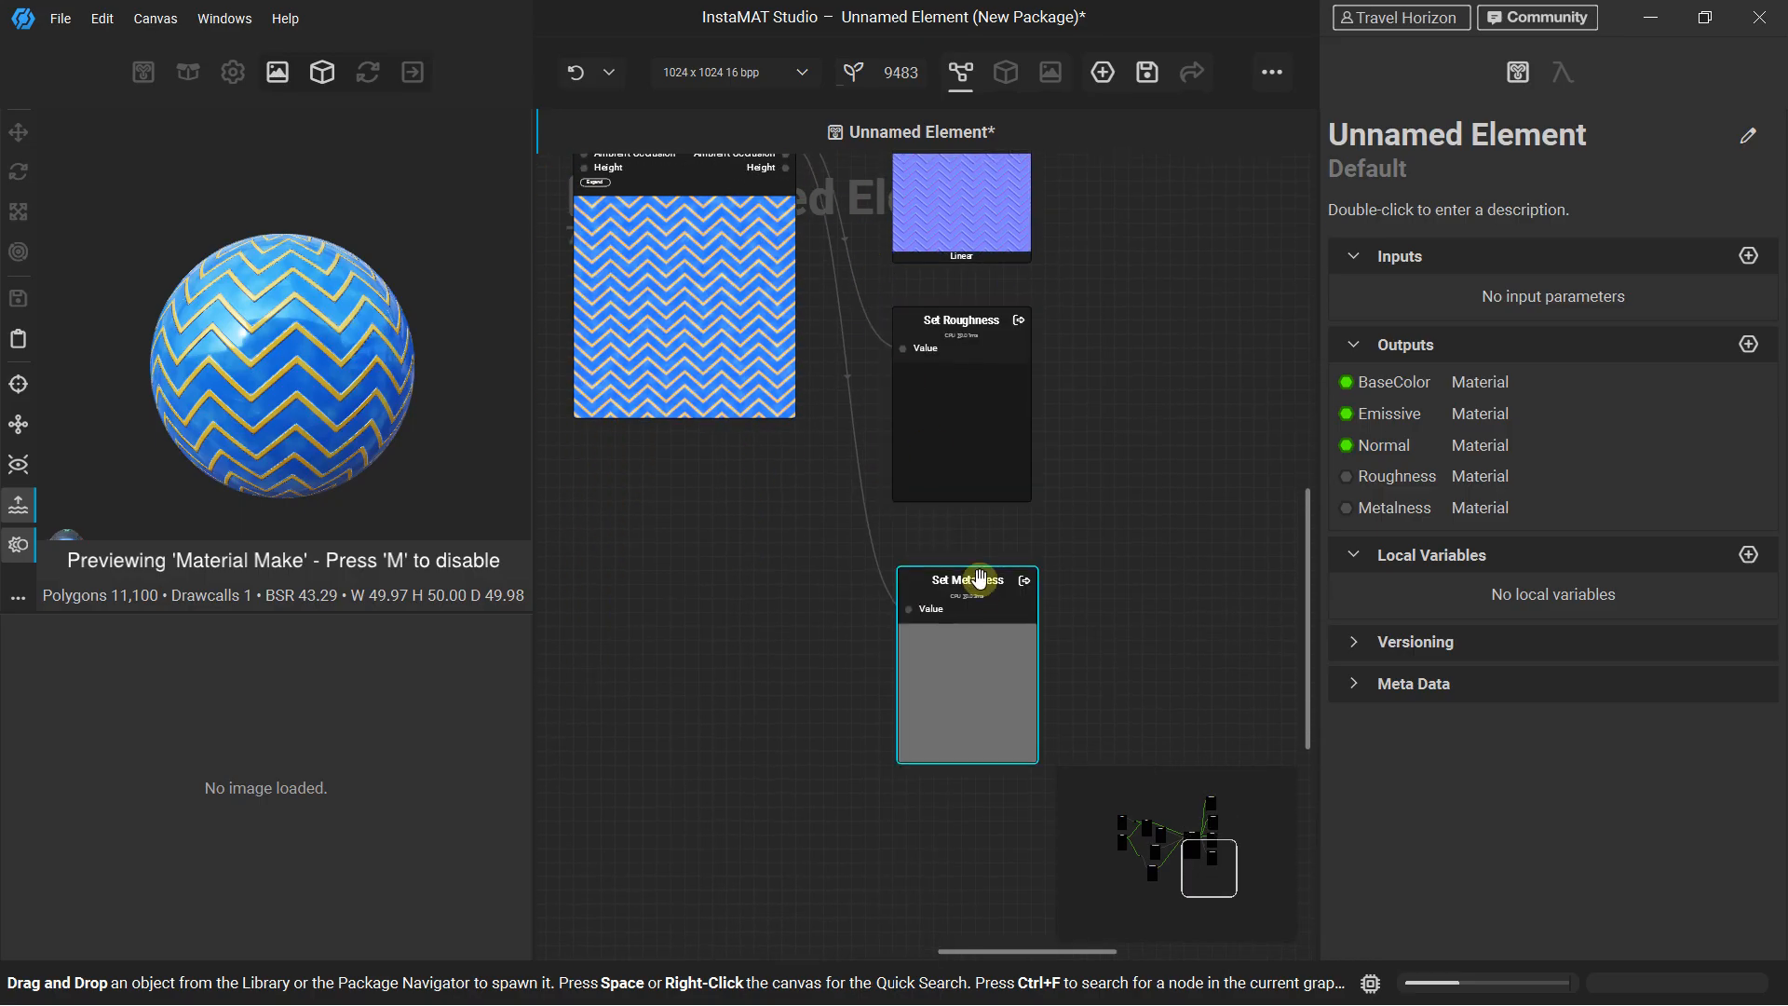
left_click_drag(974, 607, 967, 571)
Expose Material Make's Ambient Occlusion as a graph output and place its Set node below Set Metalness
middle_click_drag(818, 435, 877, 657)
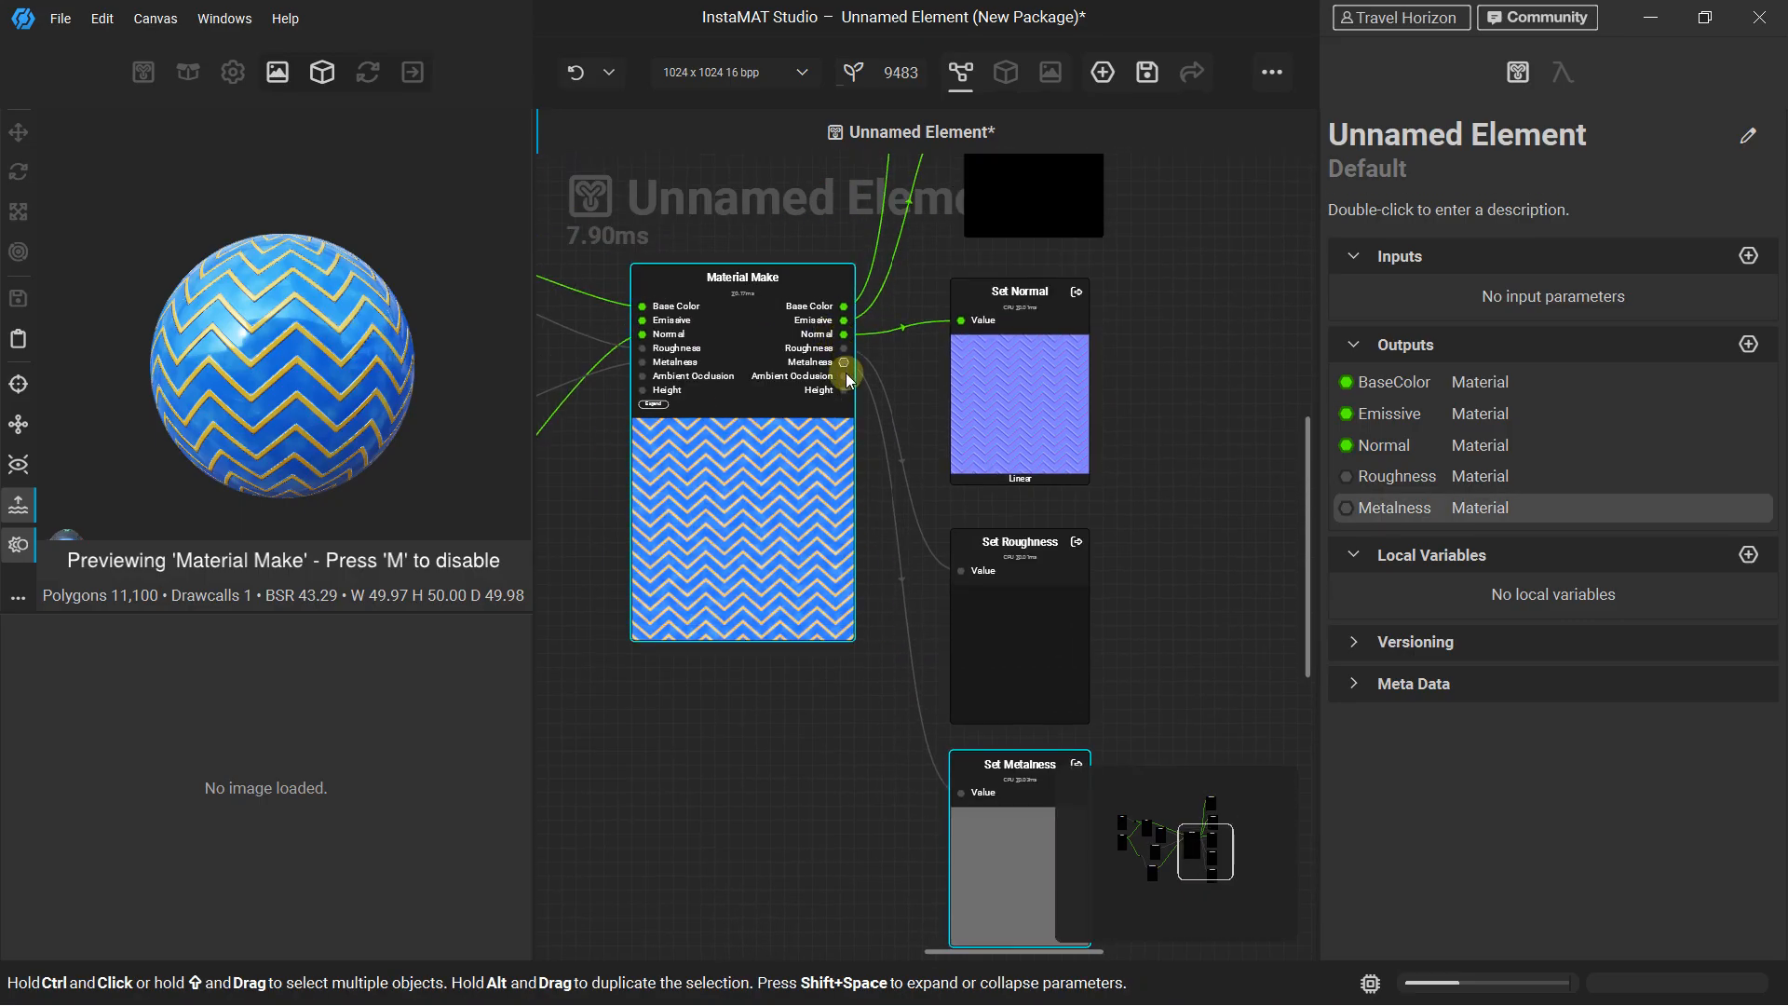
left_click_drag(843, 374, 856, 846)
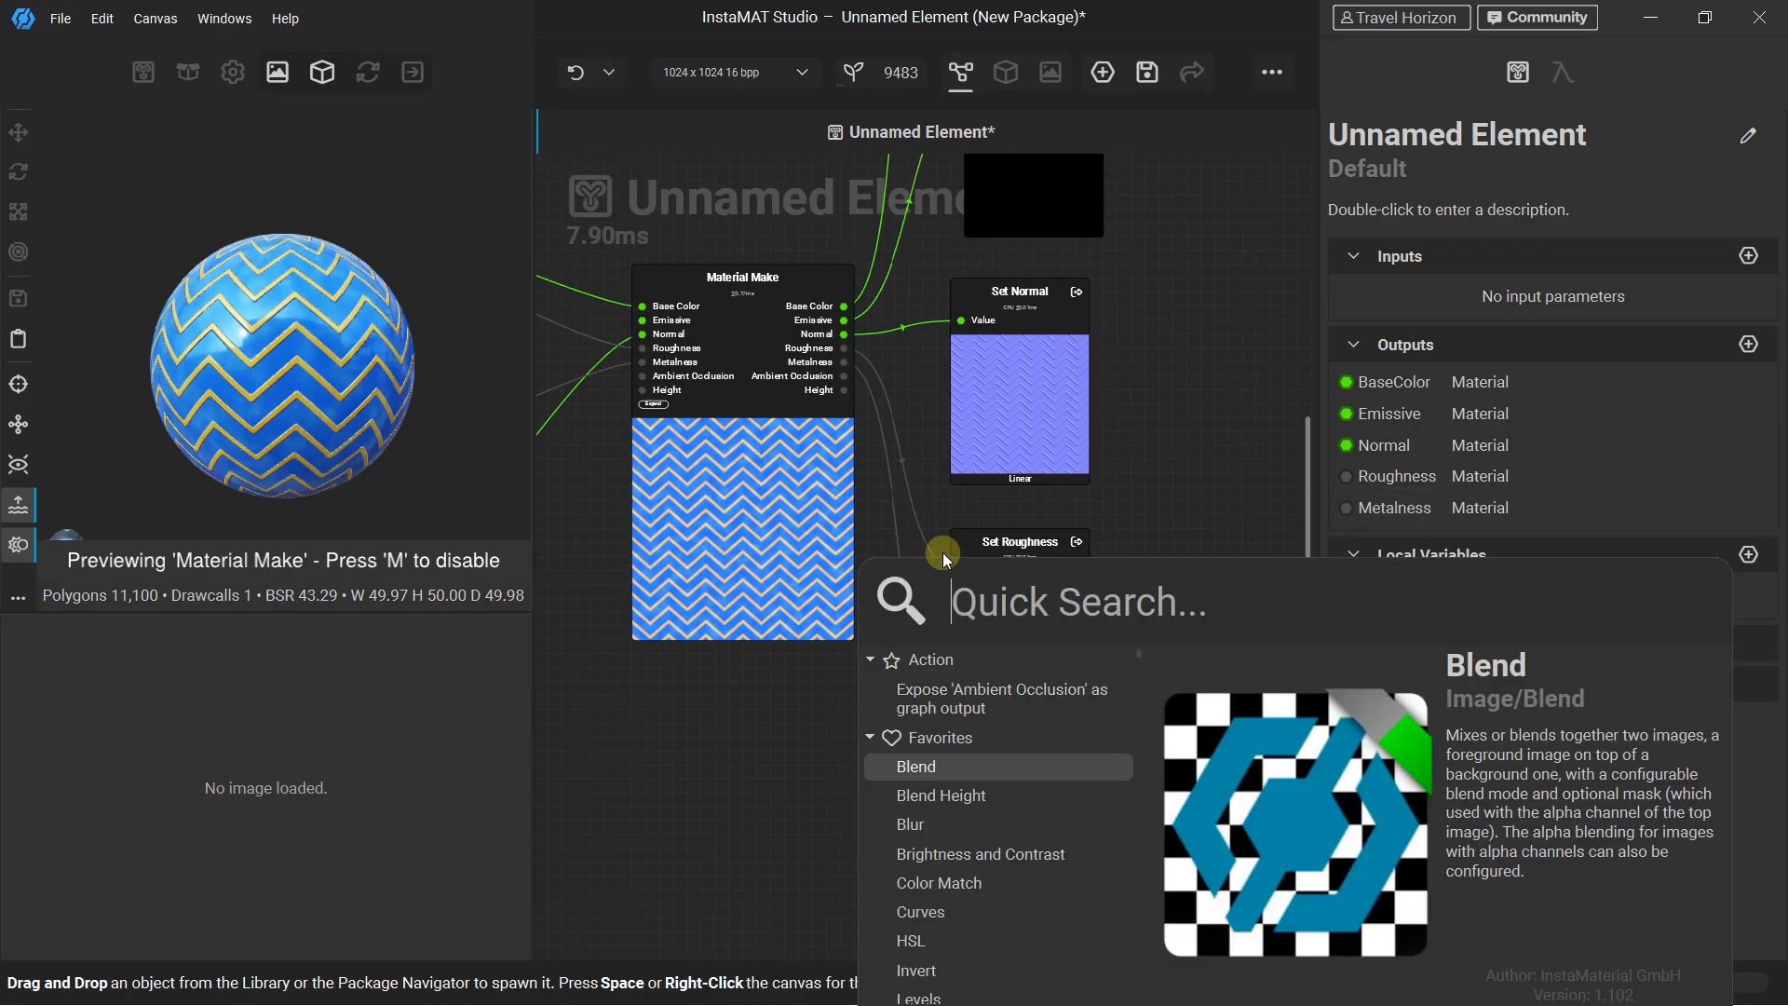
left_click(964, 700)
scroll(813, 422, "down", 3)
middle_click_drag(813, 422, 790, 365)
left_click_drag(838, 565, 894, 649)
Expose Material Make's Height as a graph output and place its Set node at the foot of the output column
left_click(785, 398)
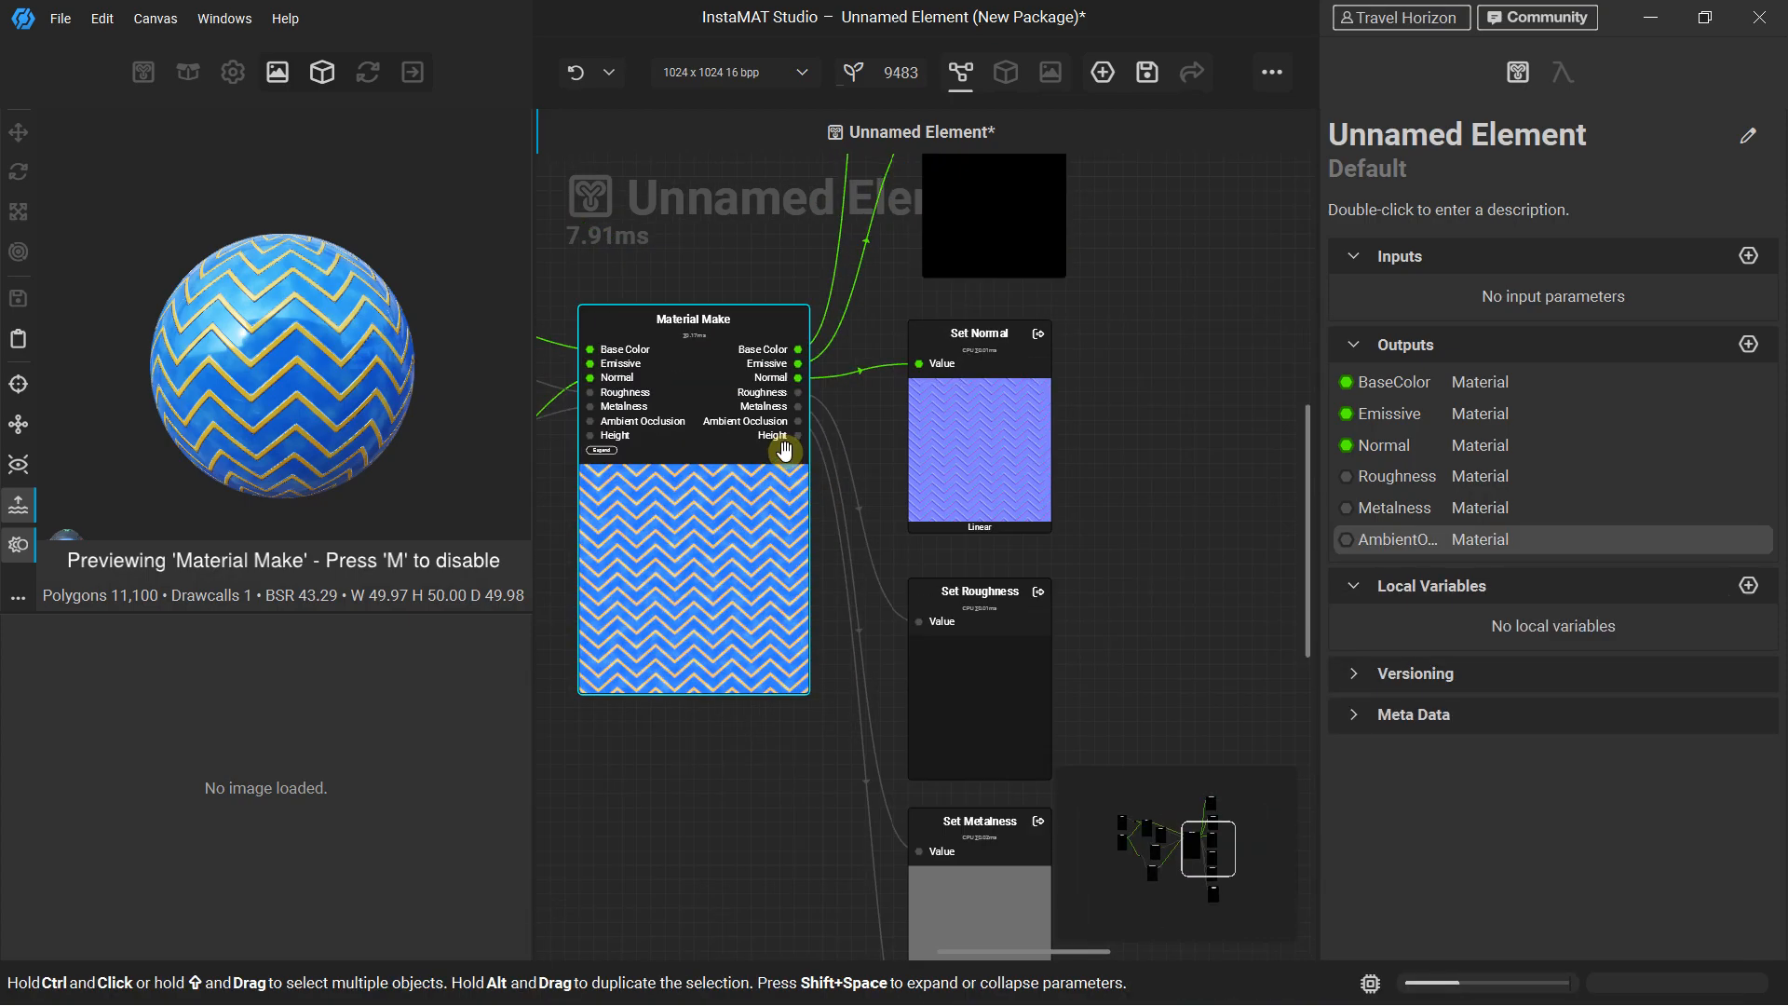
scroll(803, 424, "up", 3)
left_click_drag(805, 428, 905, 787)
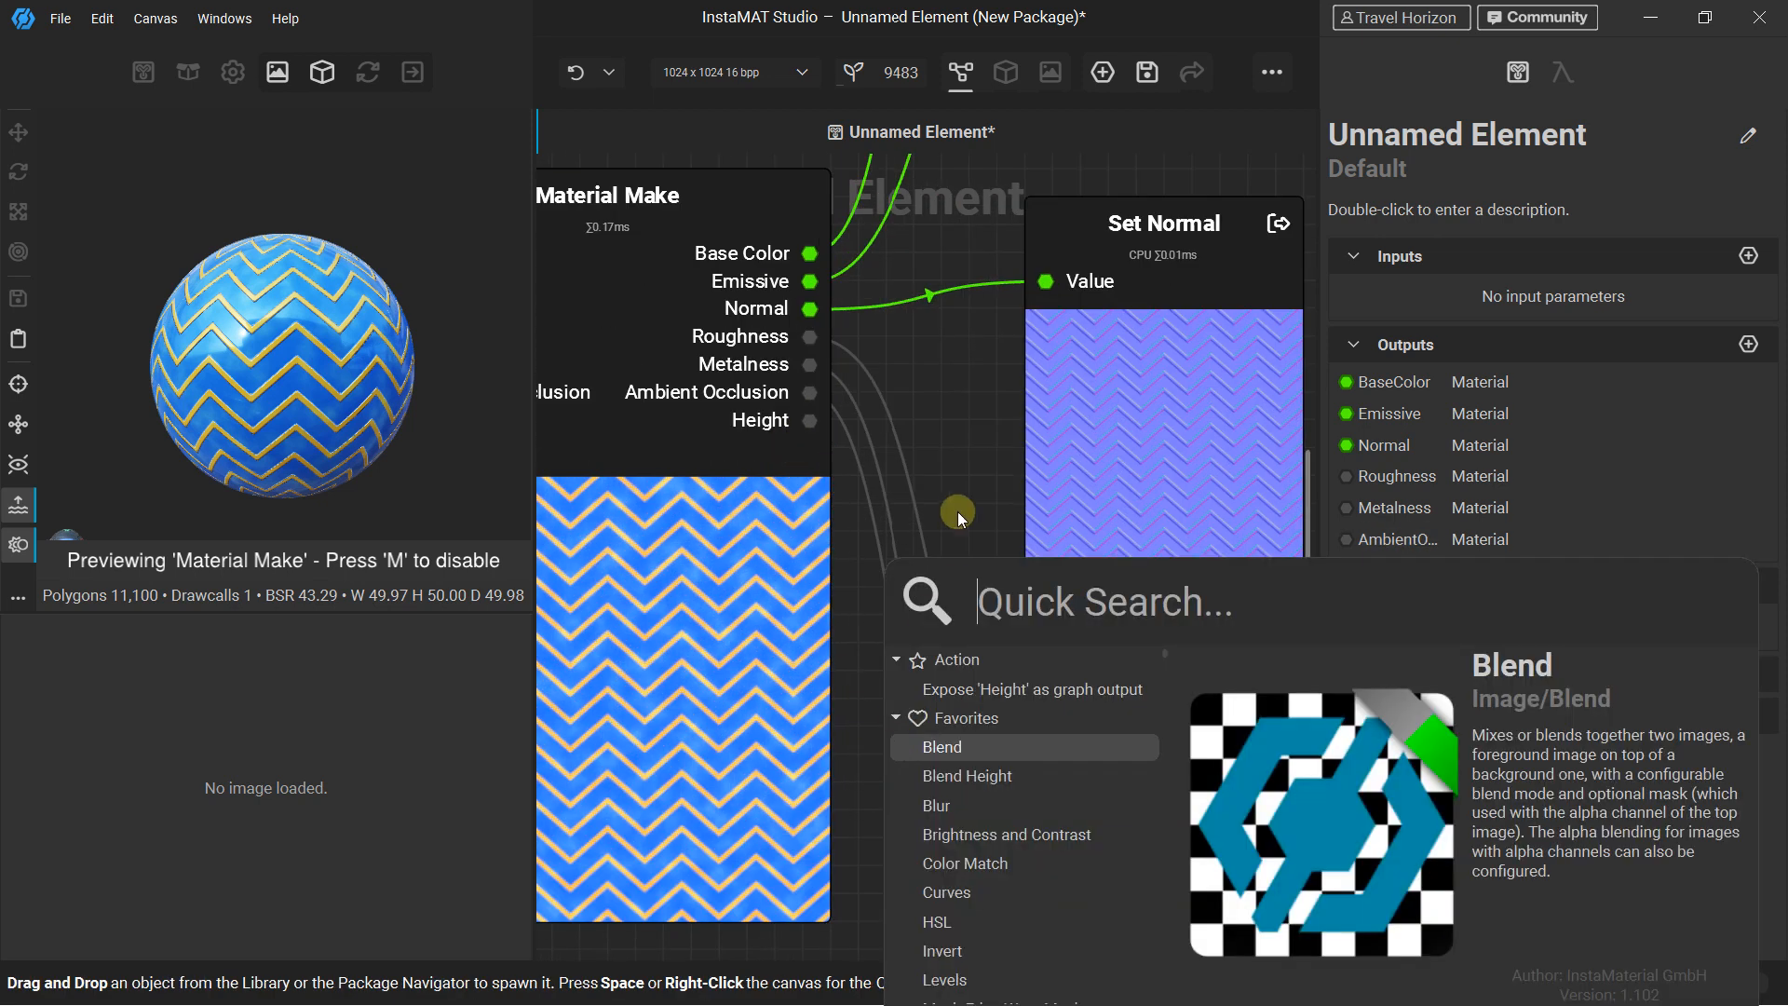
left_click(1000, 687)
scroll(935, 438, "down", 4)
middle_click_drag(935, 438, 882, 300)
left_click_drag(914, 419, 965, 864)
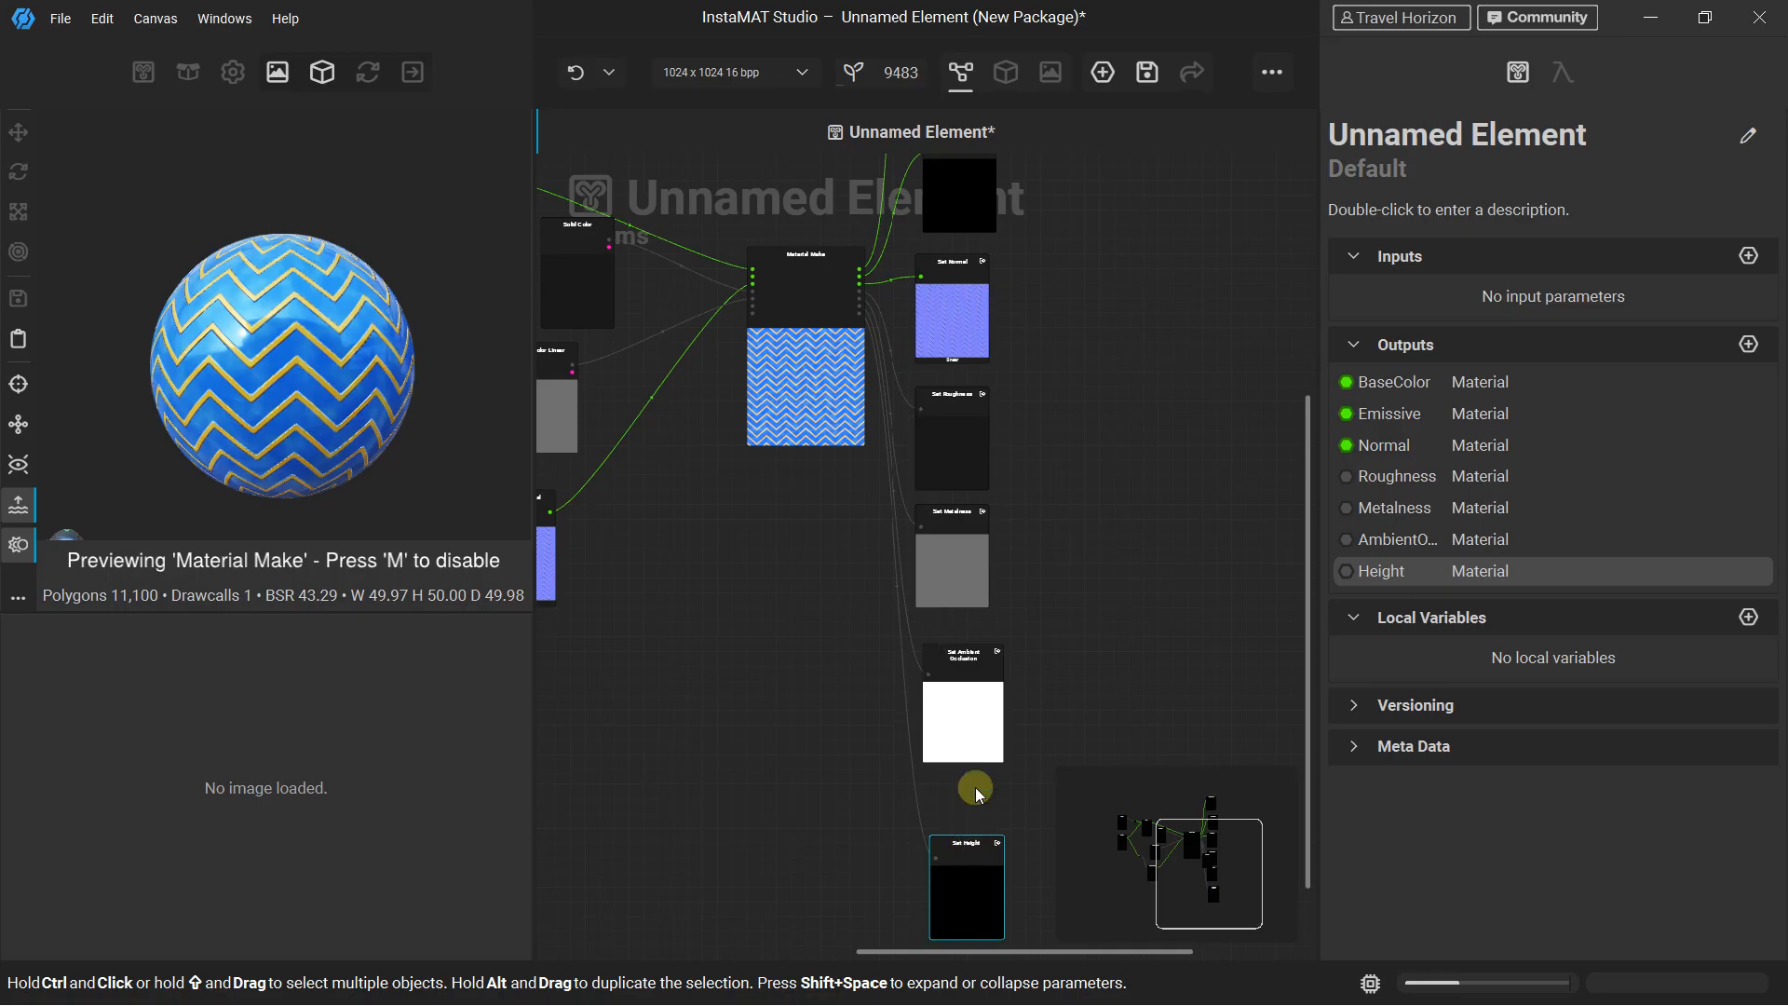
Move the Material Make node horizontally away from the output column to leave more room for the links
scroll(962, 587, "down", 3)
middle_click_drag(789, 451, 930, 590)
scroll(1018, 531, "up", 2)
left_click(986, 522)
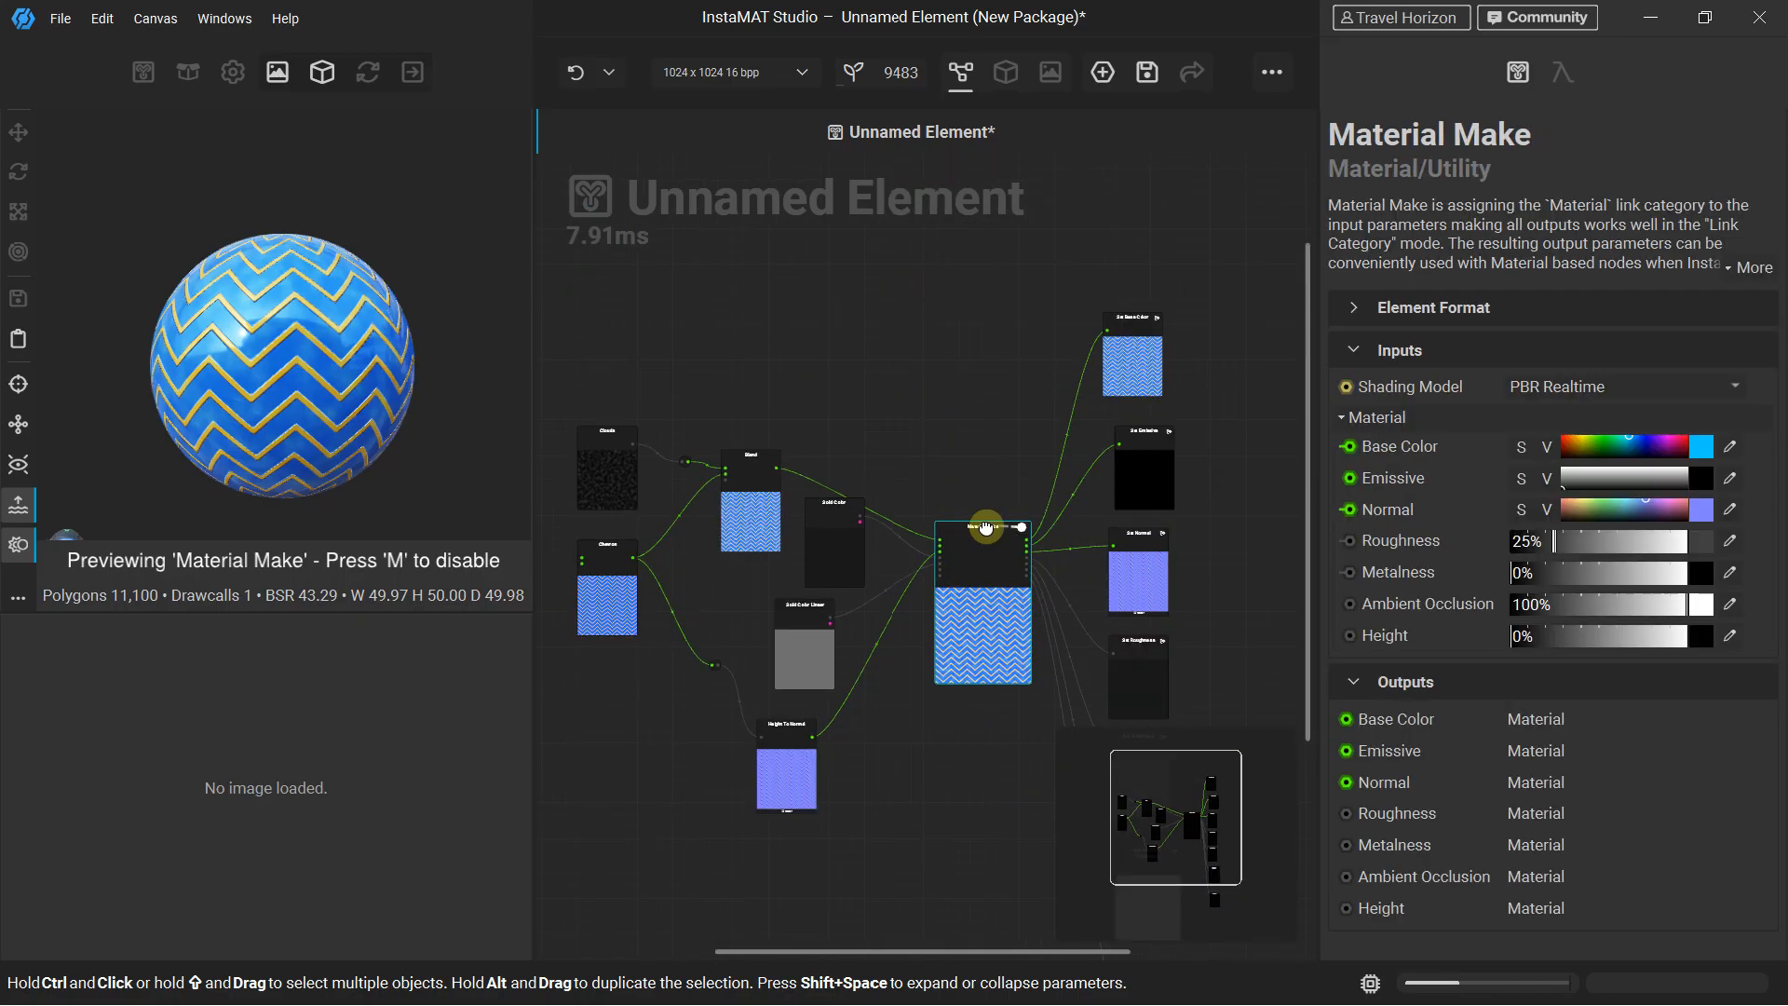
scroll(988, 527, "up", 3)
scroll(988, 527, "down", 3)
middle_click_drag(958, 487, 919, 411)
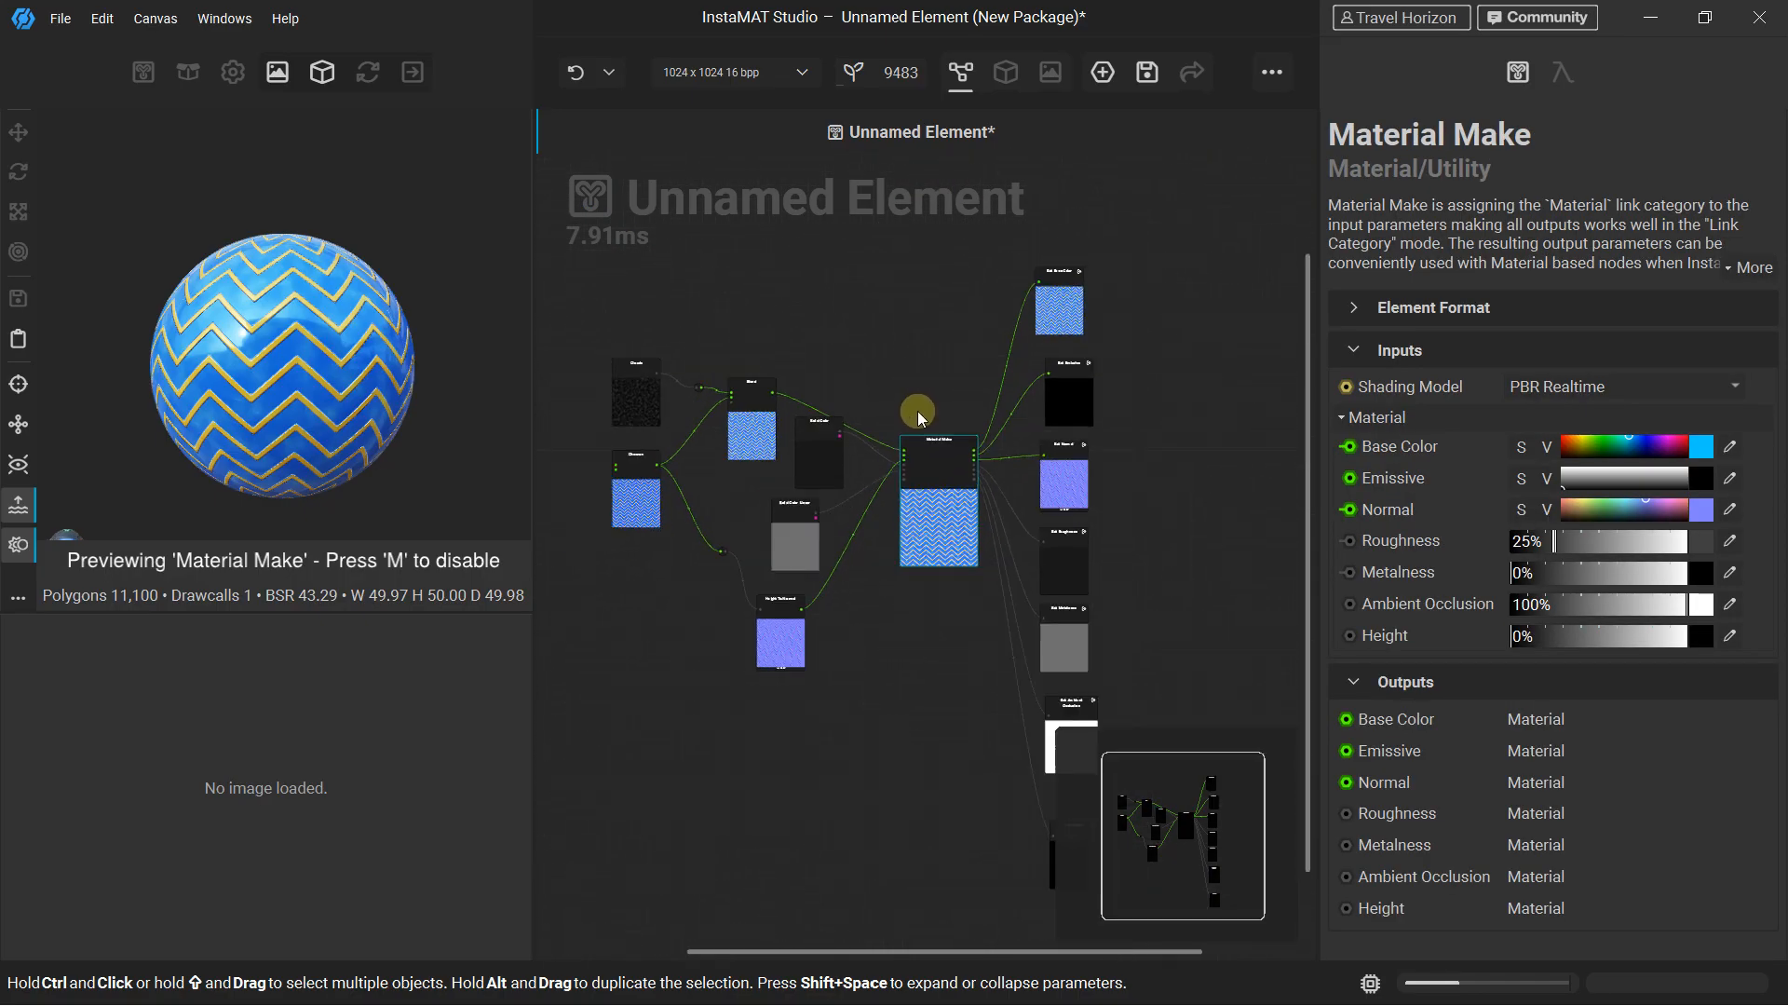
Review the exposed outputs listed in the image and data output export settings, and close them without exporting
scroll(918, 410, "down", 2)
left_click(60, 19)
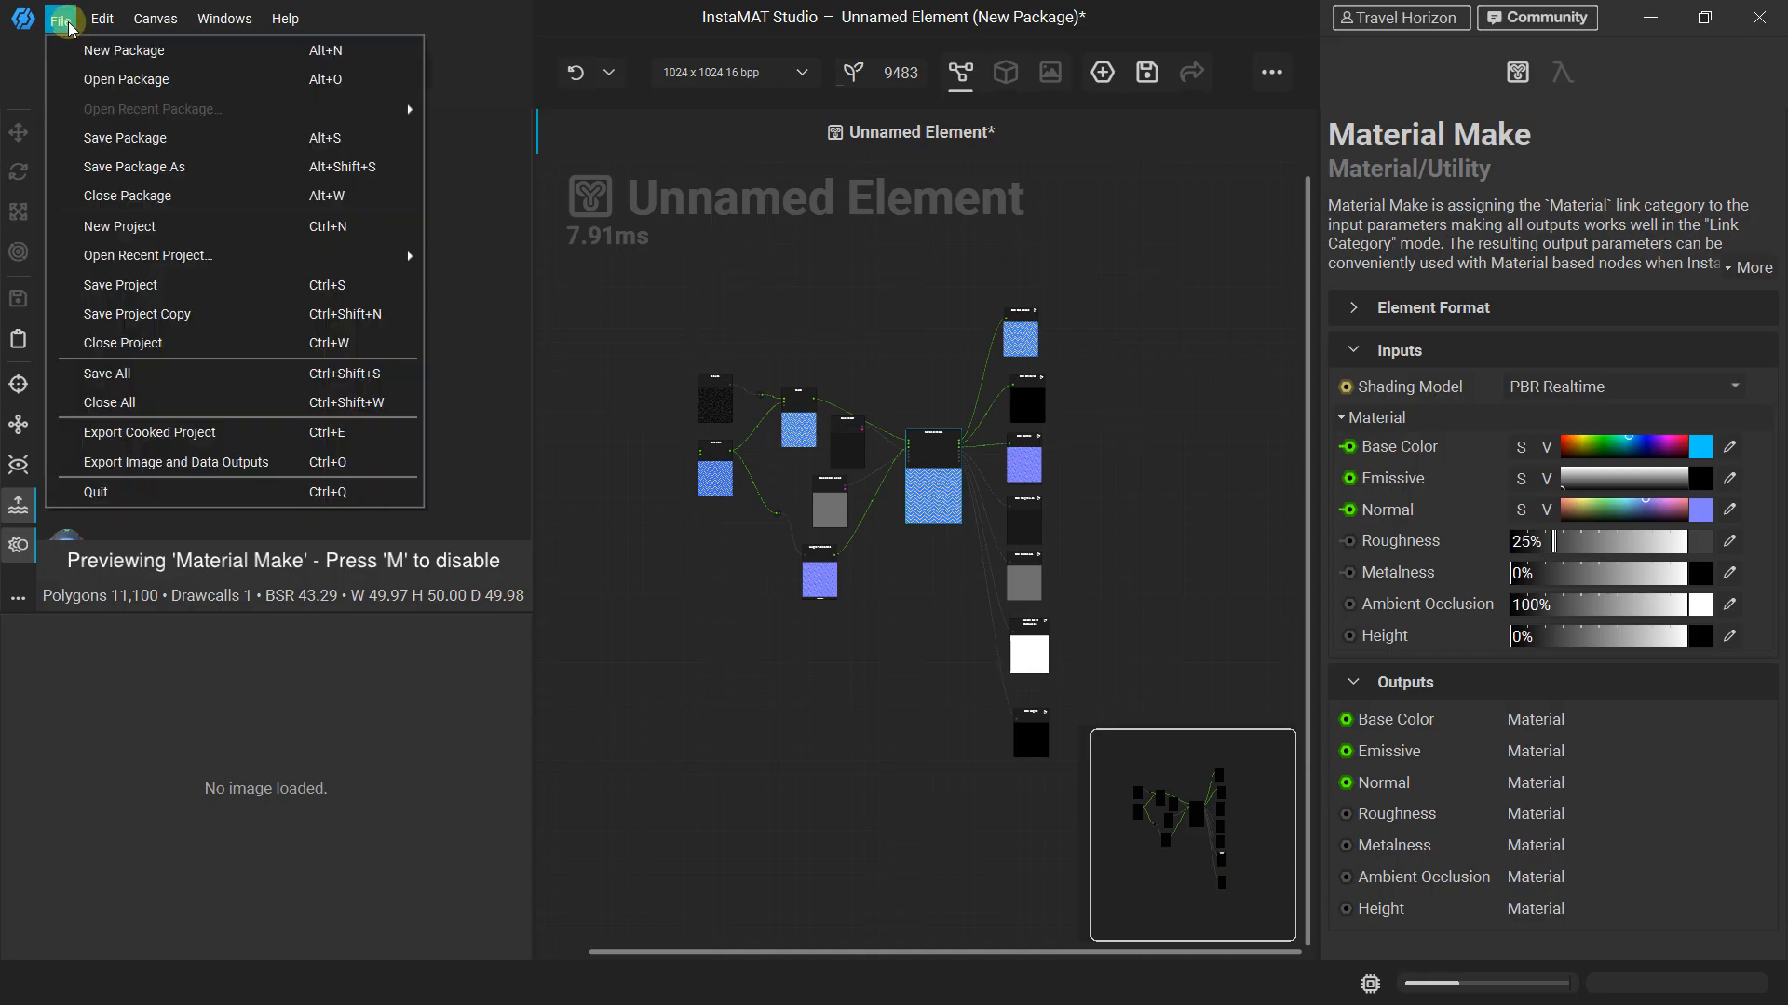
left_click(136, 463)
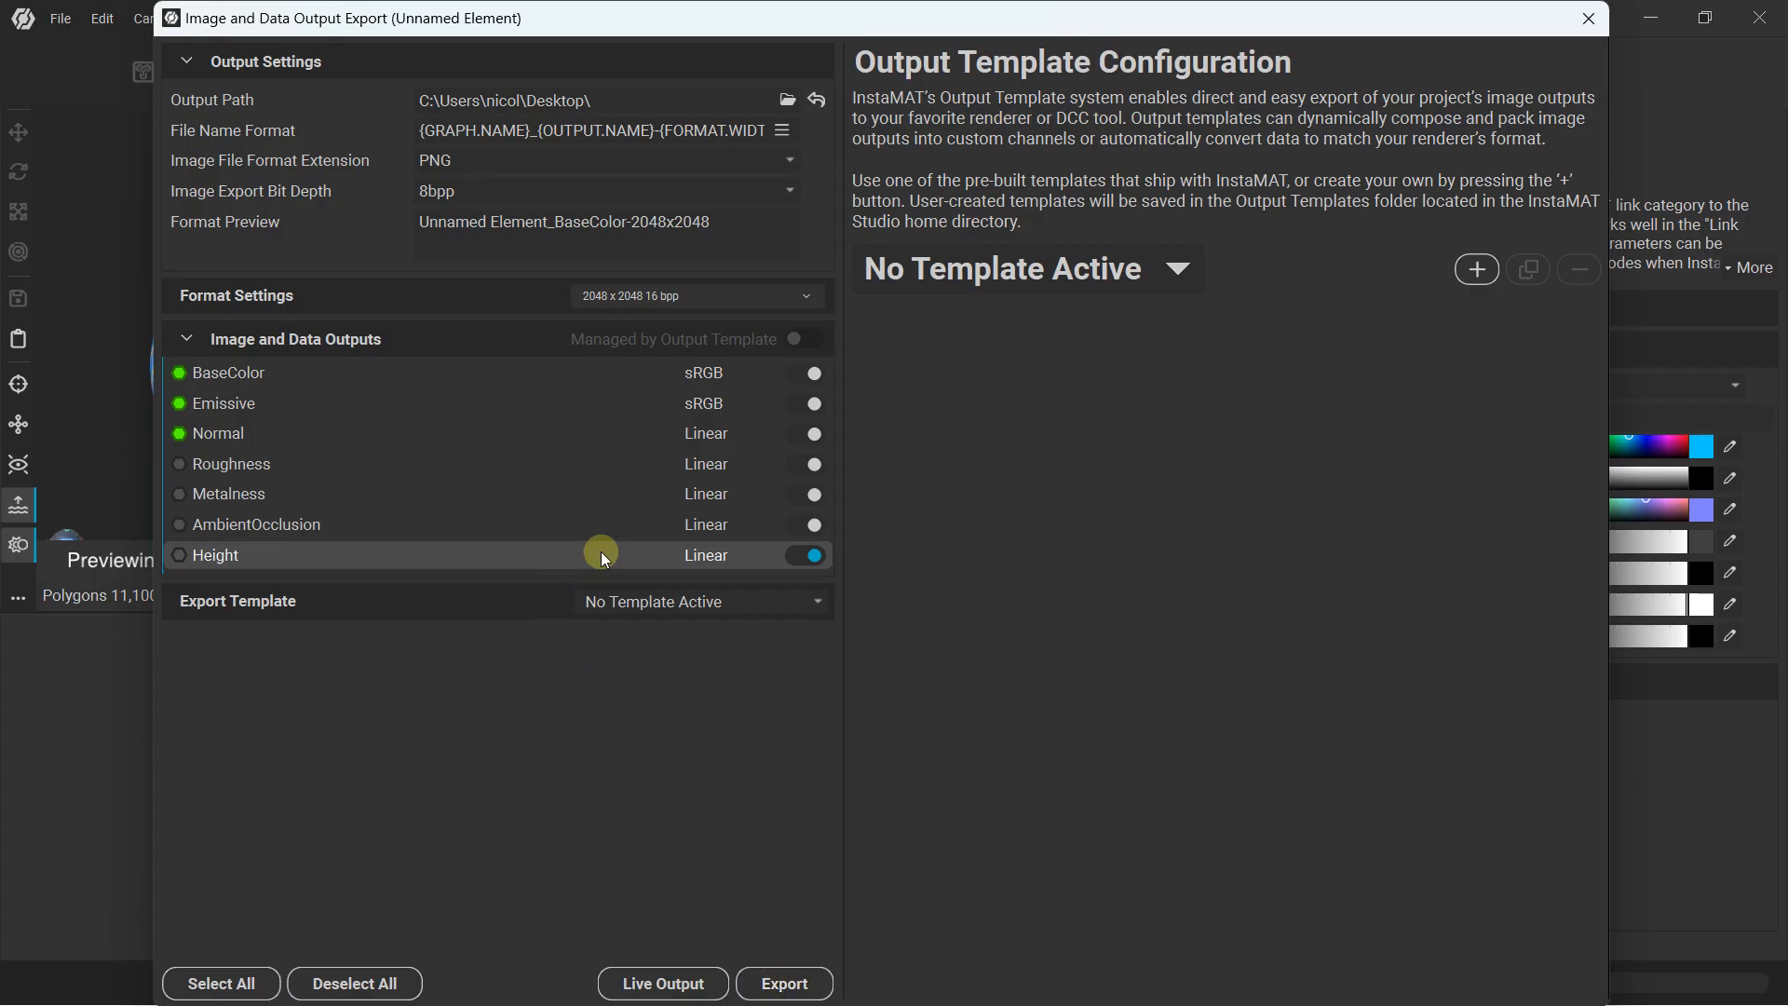
left_click(1589, 17)
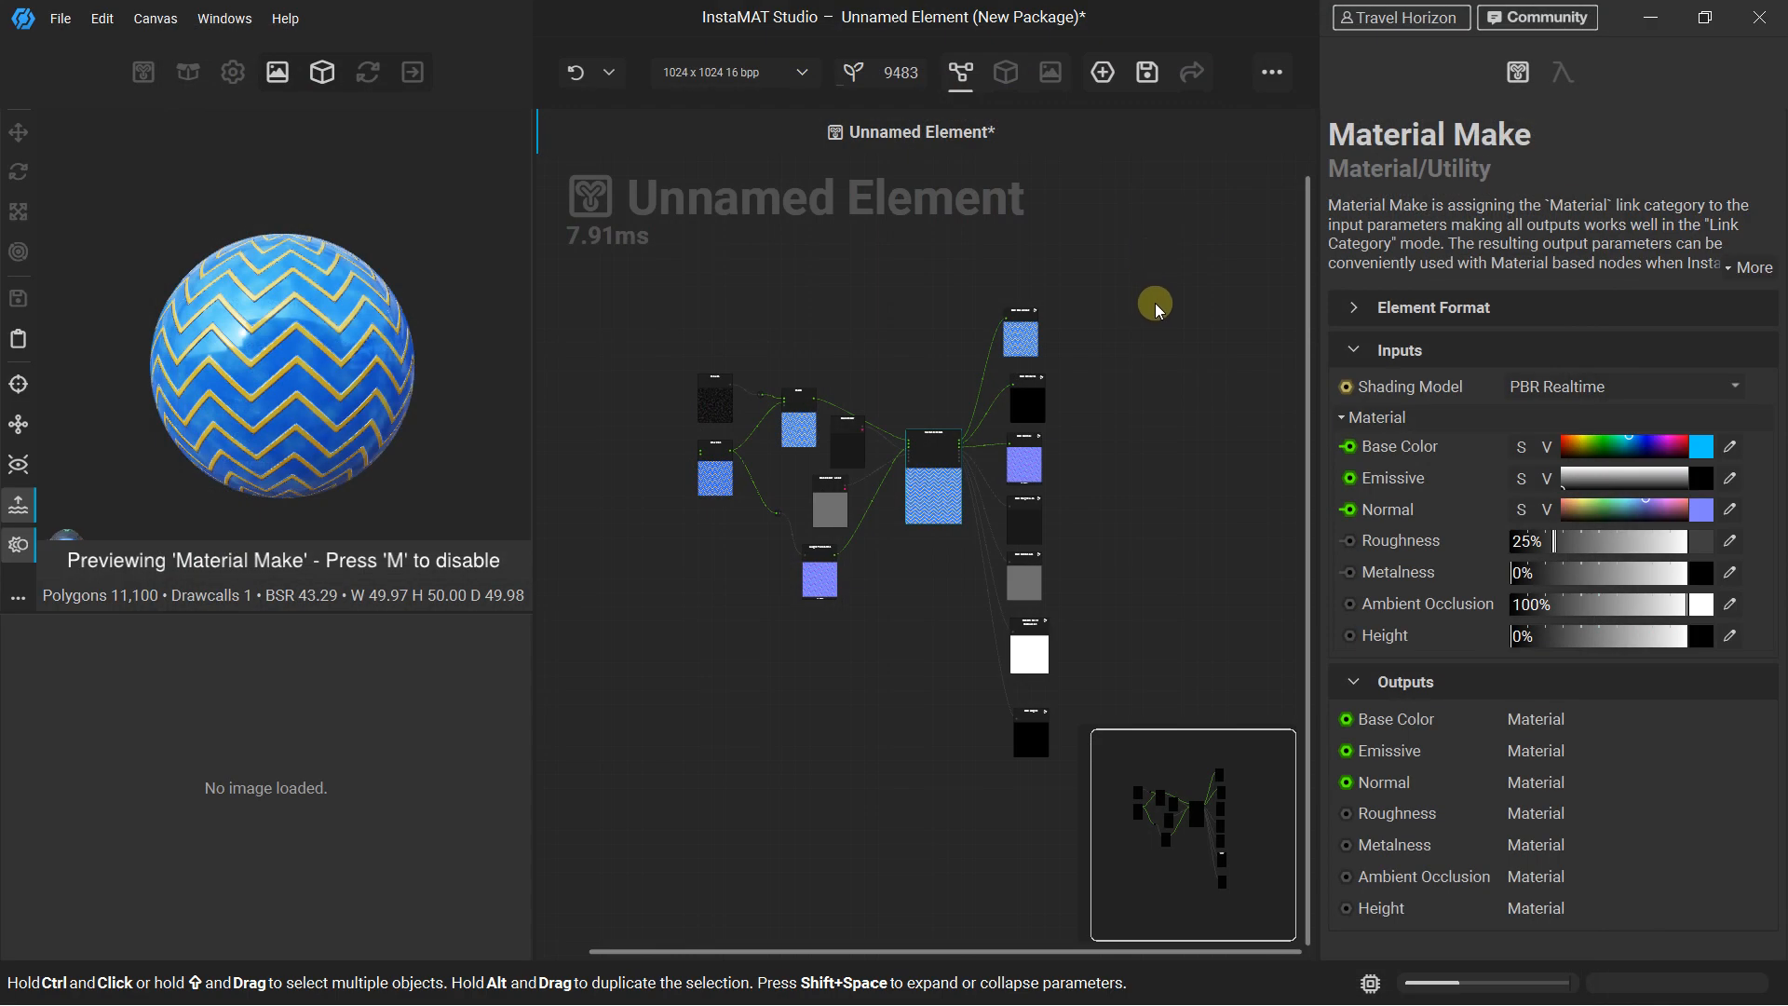
Examine Material Make, its connected output nodes and the overall graph layout, and clear the node selection
scroll(1121, 315, "up", 3)
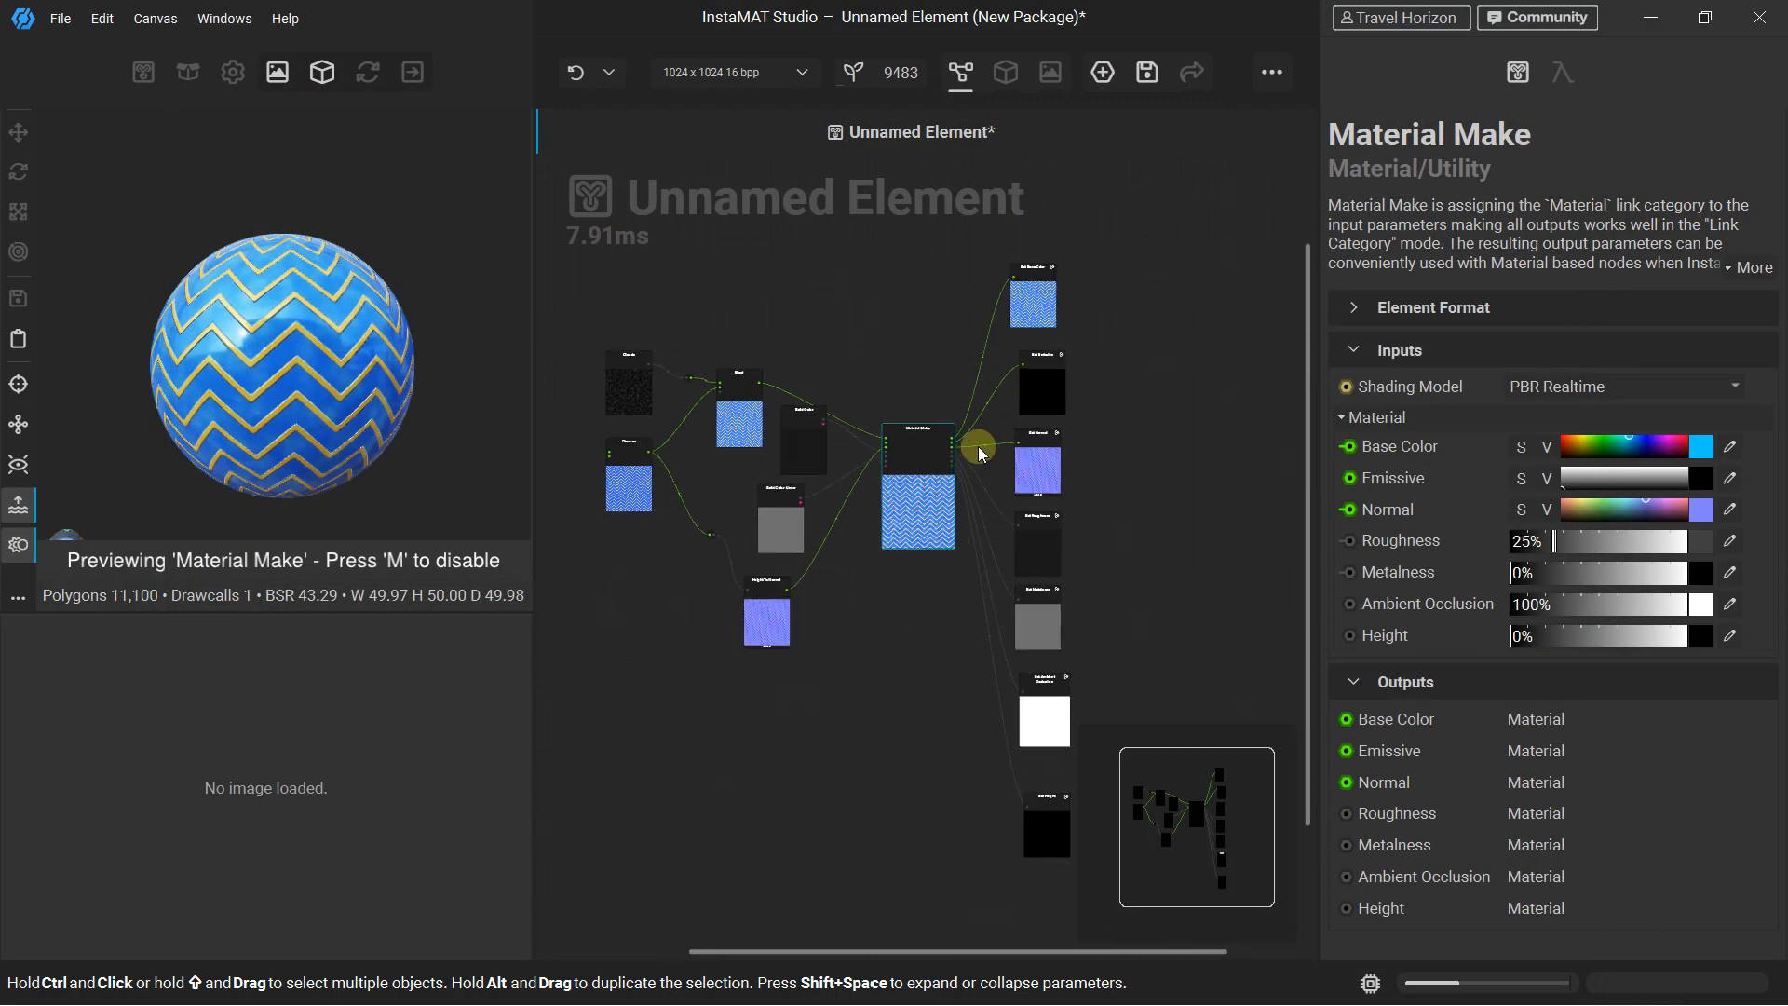
scroll(917, 451, "down", 2)
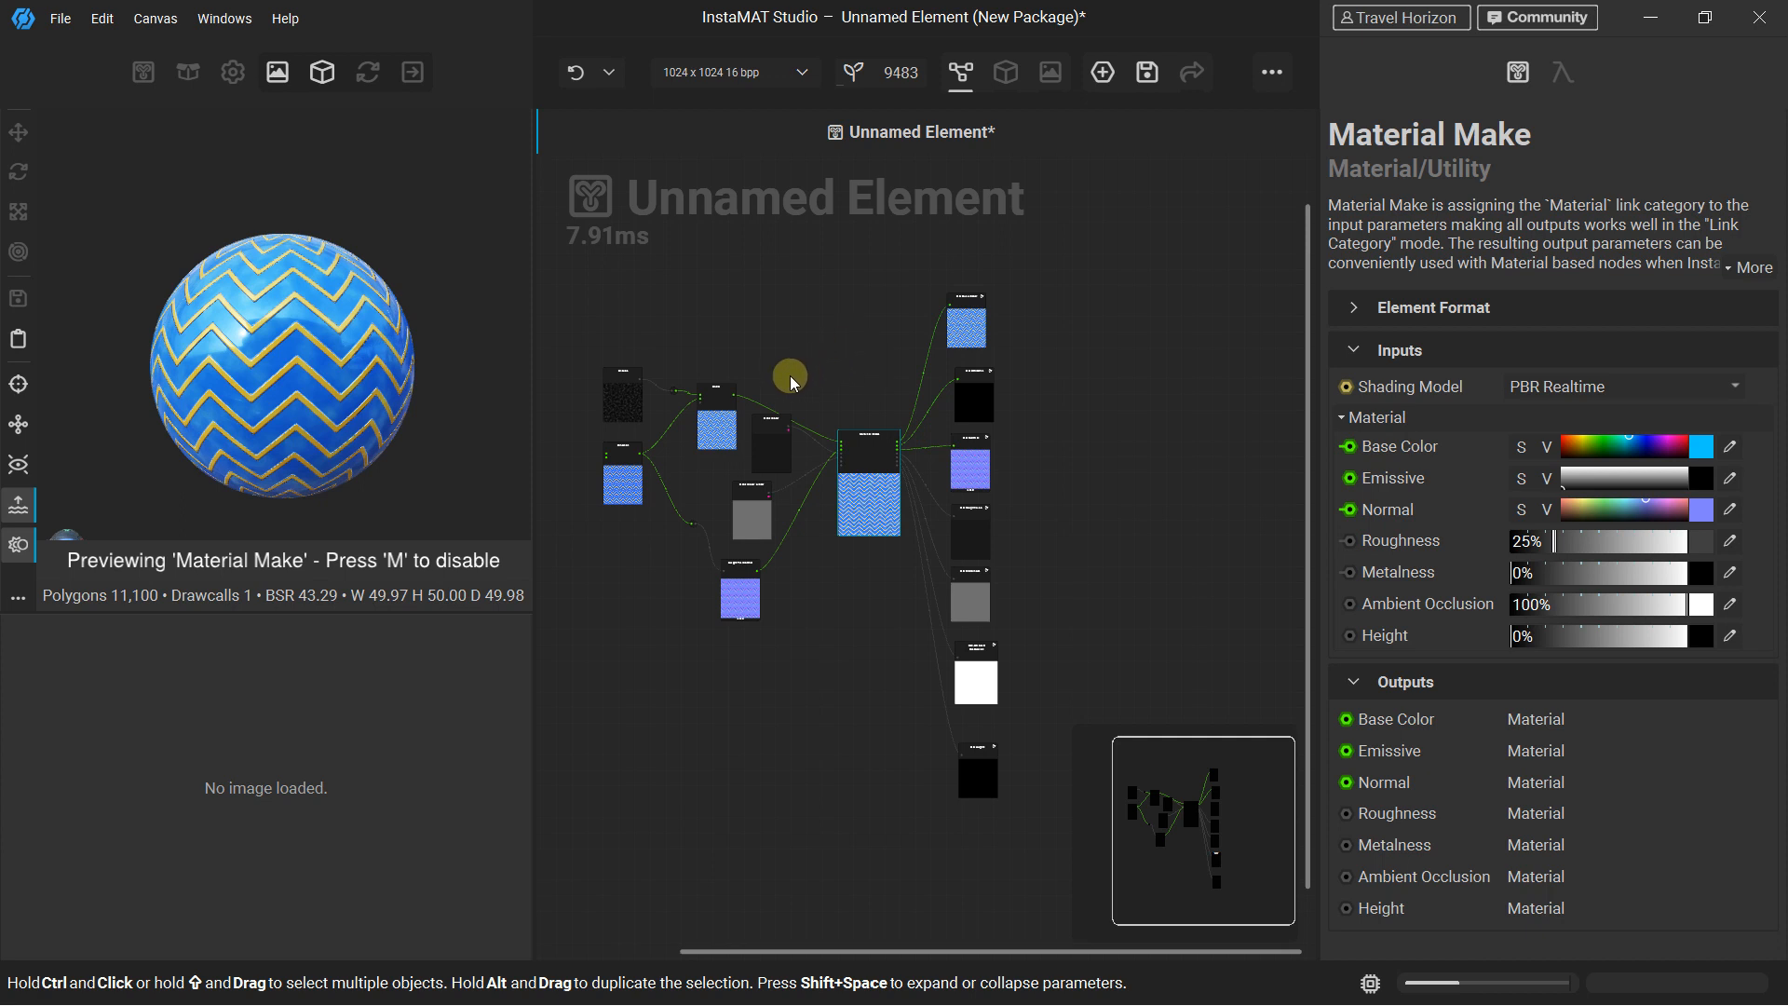
scroll(791, 375, "up", 5)
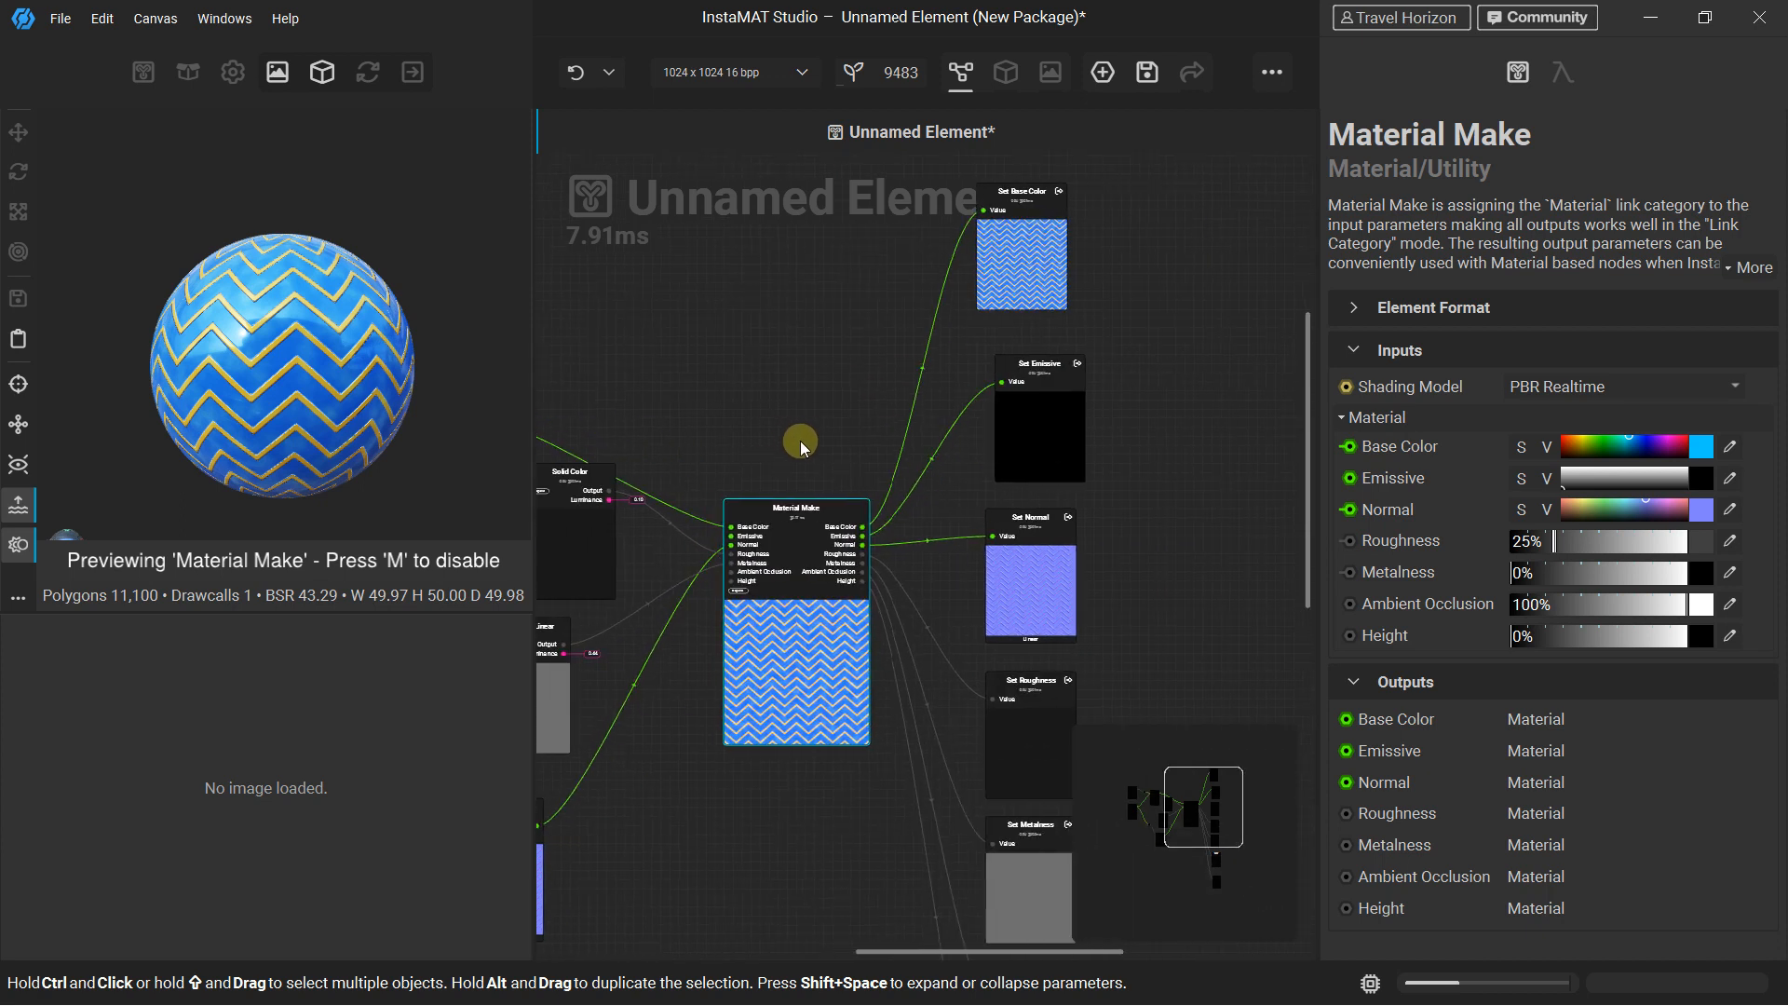
scroll(796, 437, "up", 1)
scroll(806, 434, "down", 4)
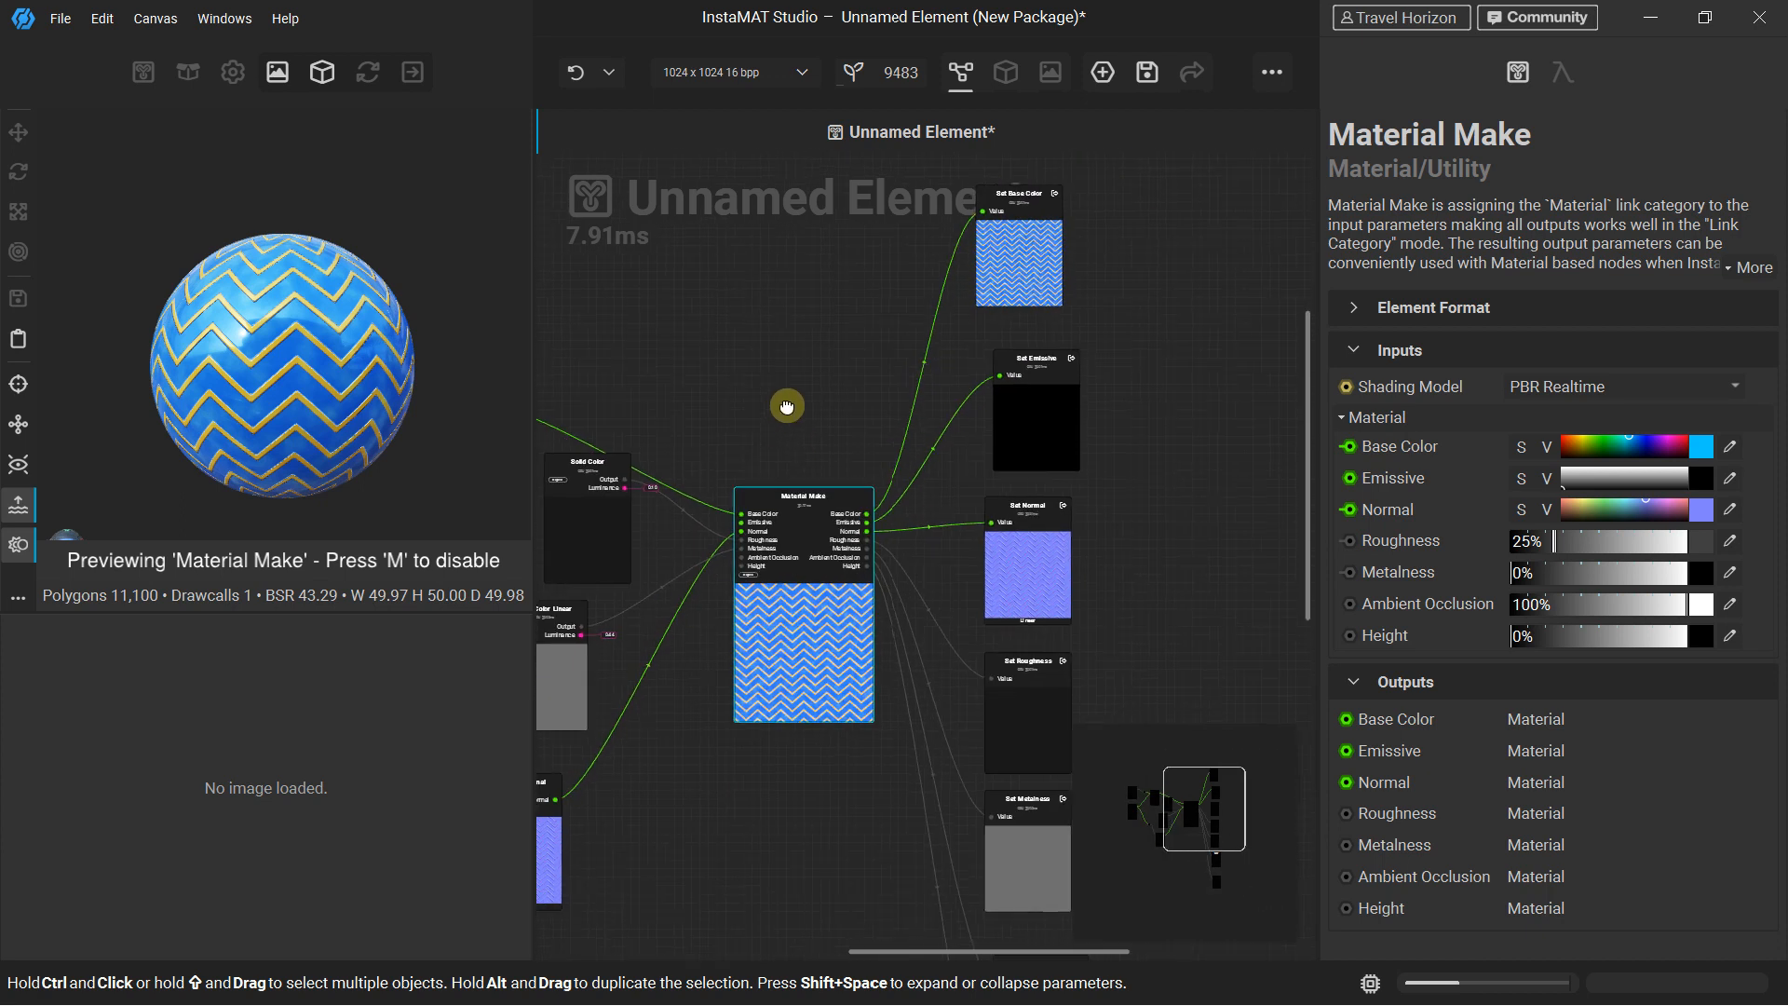
scroll(808, 382, "down", 2)
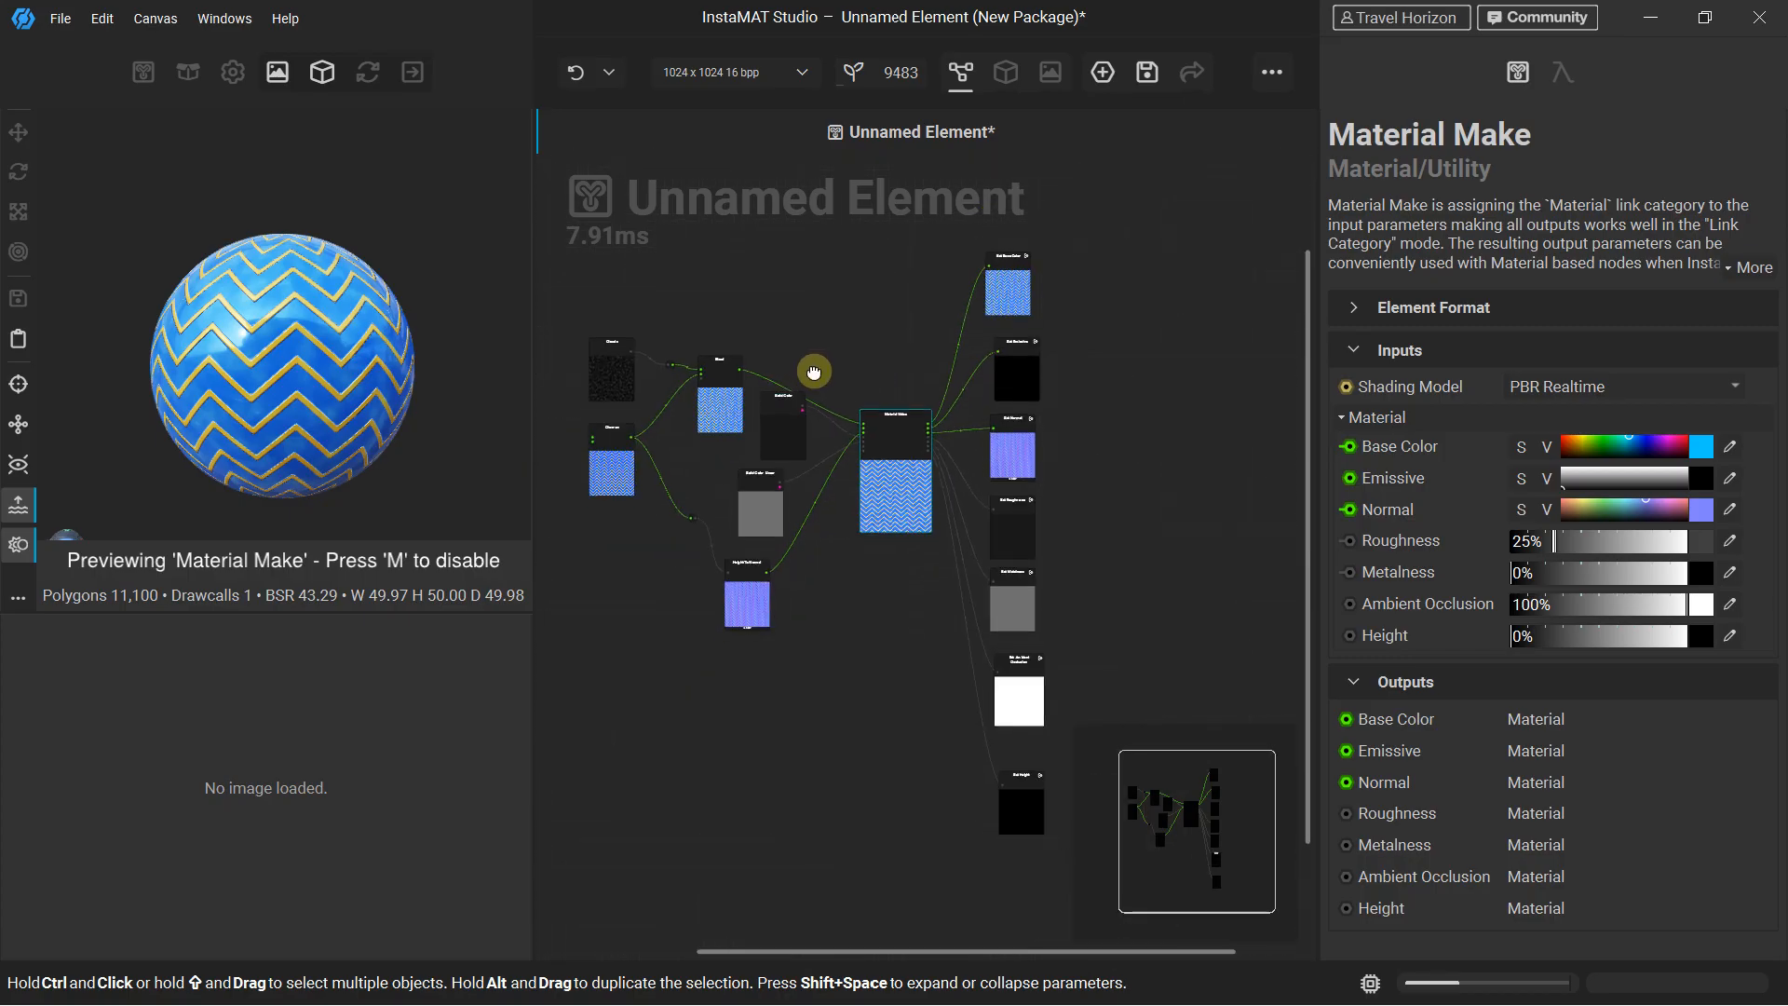
scroll(807, 358, "down", 1)
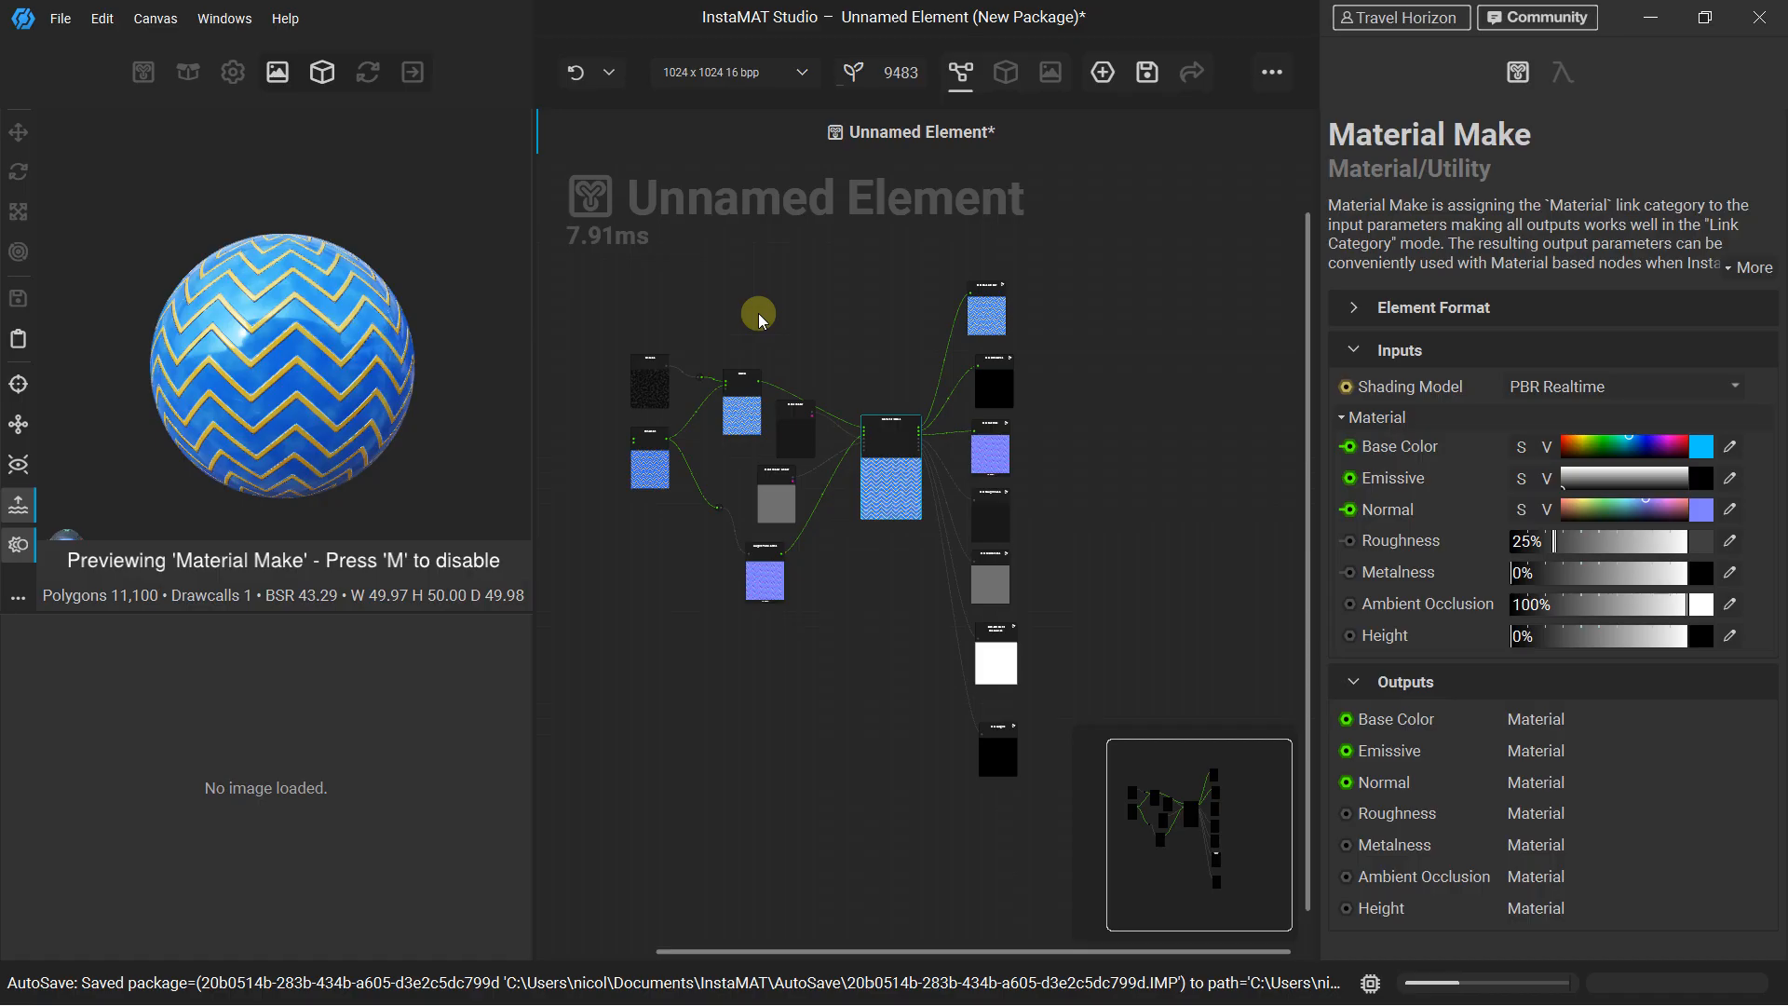
scroll(759, 319, "down", 3)
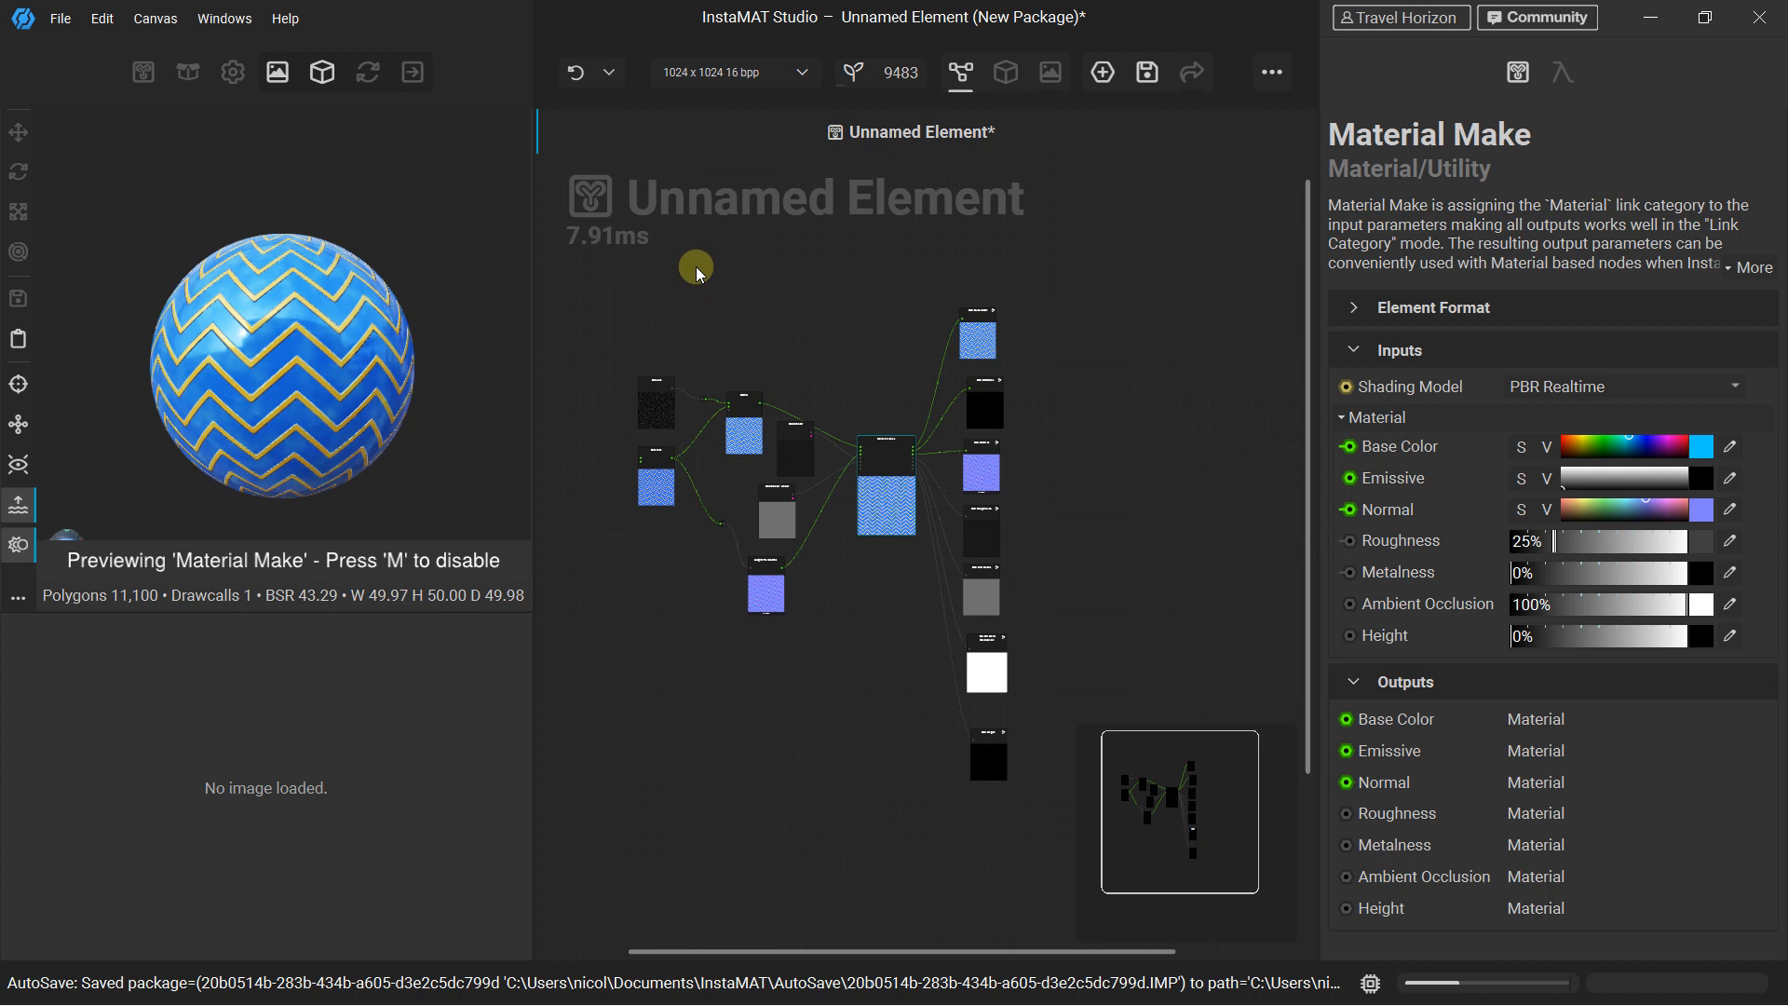
left_click(698, 266)
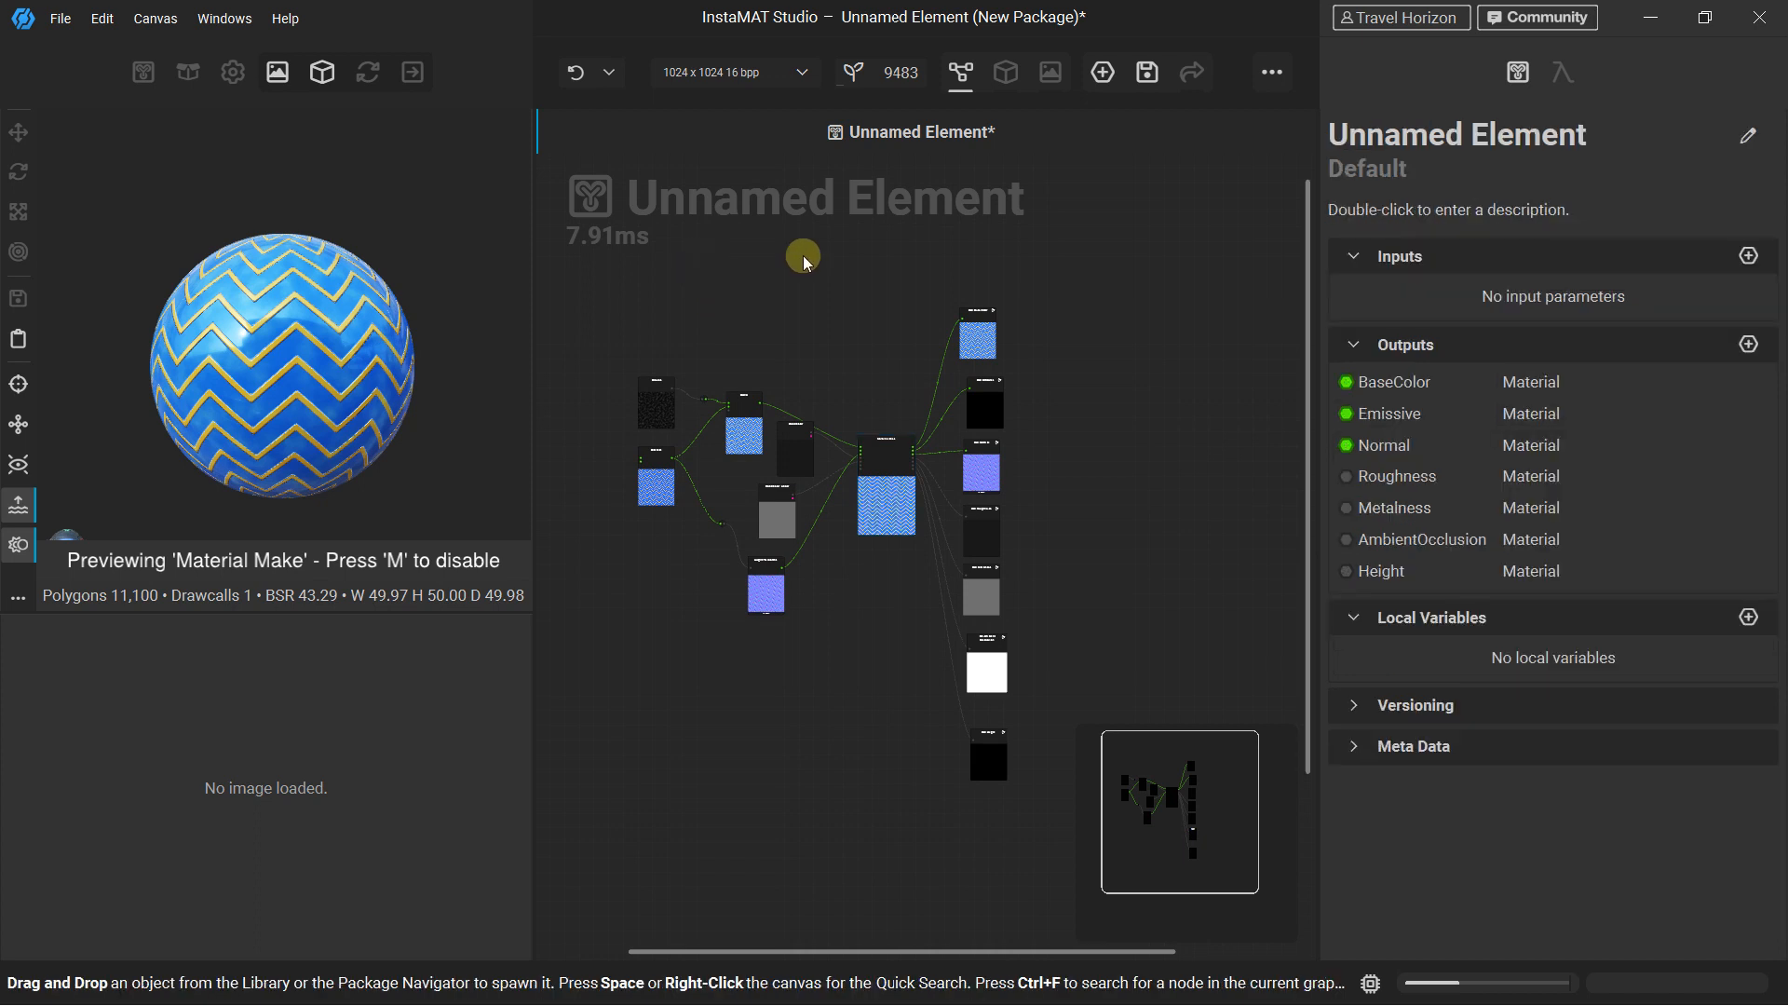